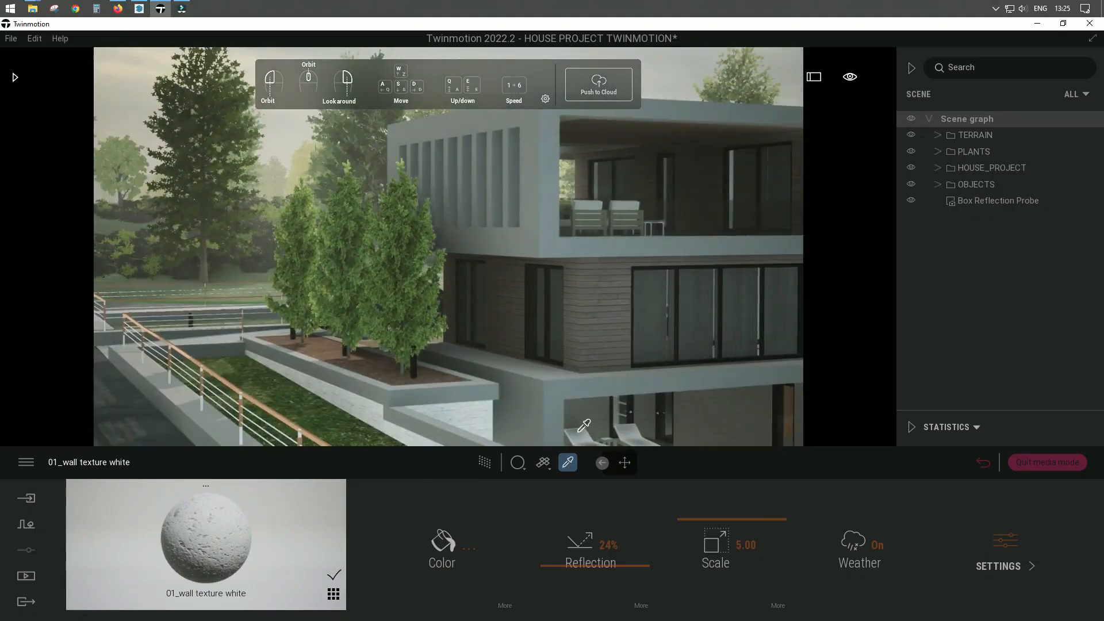
# - Inspect the plain wall texture beside the terrace loungers up close and check the scene's material list
pyautogui.scroll(10, 584, 425)
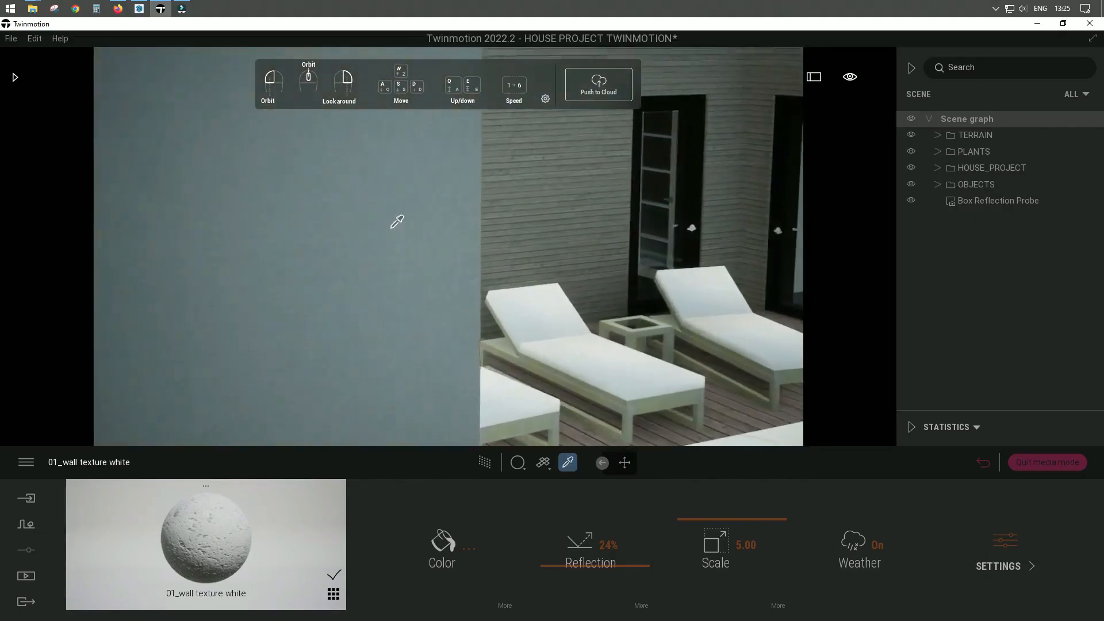
pyautogui.scroll(-5, 411, 240)
pyautogui.click(333, 594)
pyautogui.scroll(4, 493, 349)
pyautogui.scroll(-6, 493, 350)
pyautogui.moveTo(498, 344); pyautogui.dragTo(314, 305, button='middle')
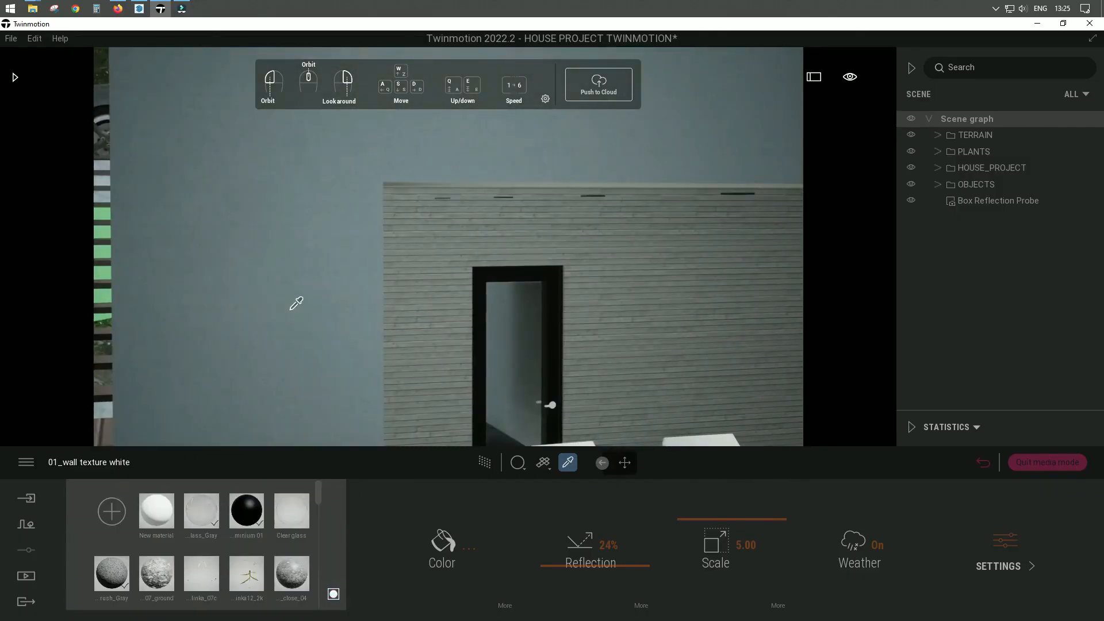
pyautogui.click(333, 595)
# - Open the library's materials and look through the wall coverings for a plaster to use on the house walls
pyautogui.click(16, 77)
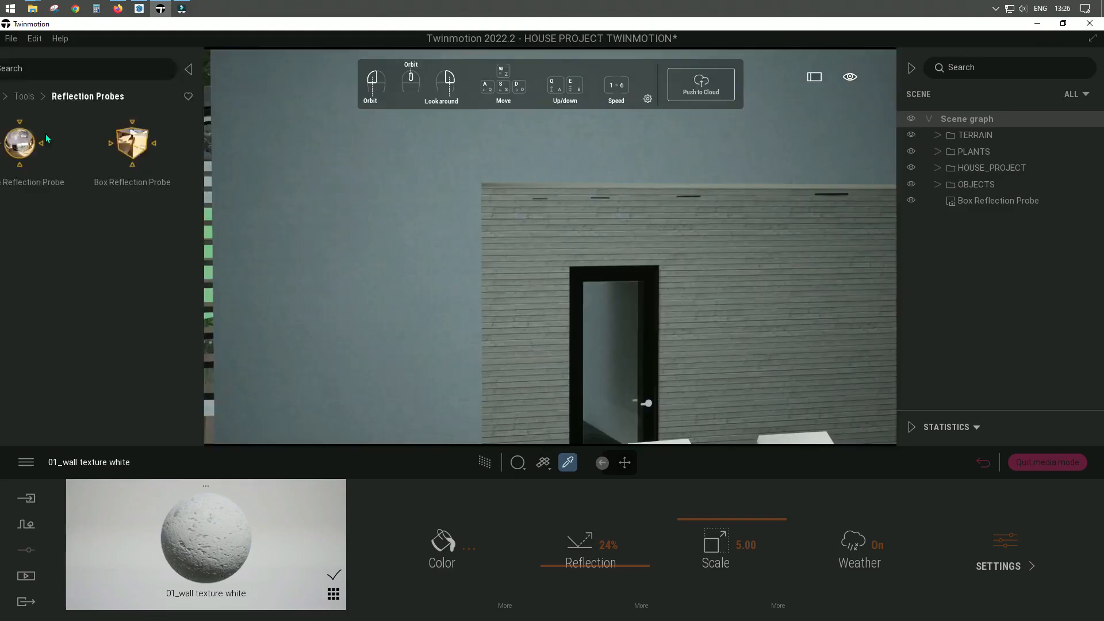
pyautogui.click(24, 96)
pyautogui.click(22, 96)
pyautogui.click(51, 158)
pyautogui.scroll(-1, 118, 322)
pyautogui.scroll(-5, 119, 328)
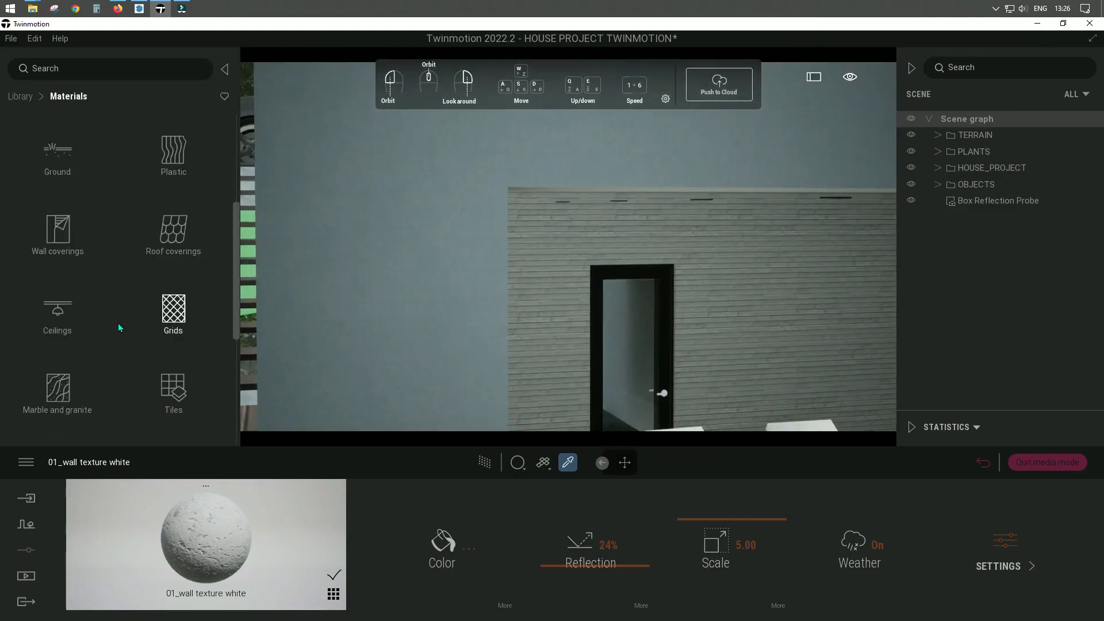
pyautogui.click(51, 230)
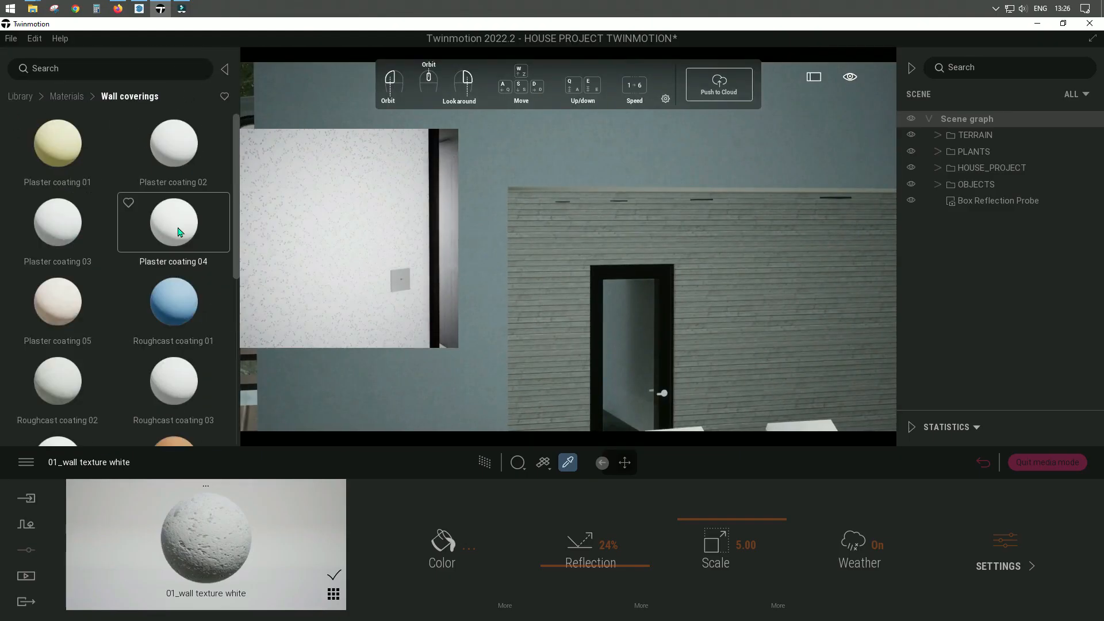
pyautogui.scroll(-3, 179, 236)
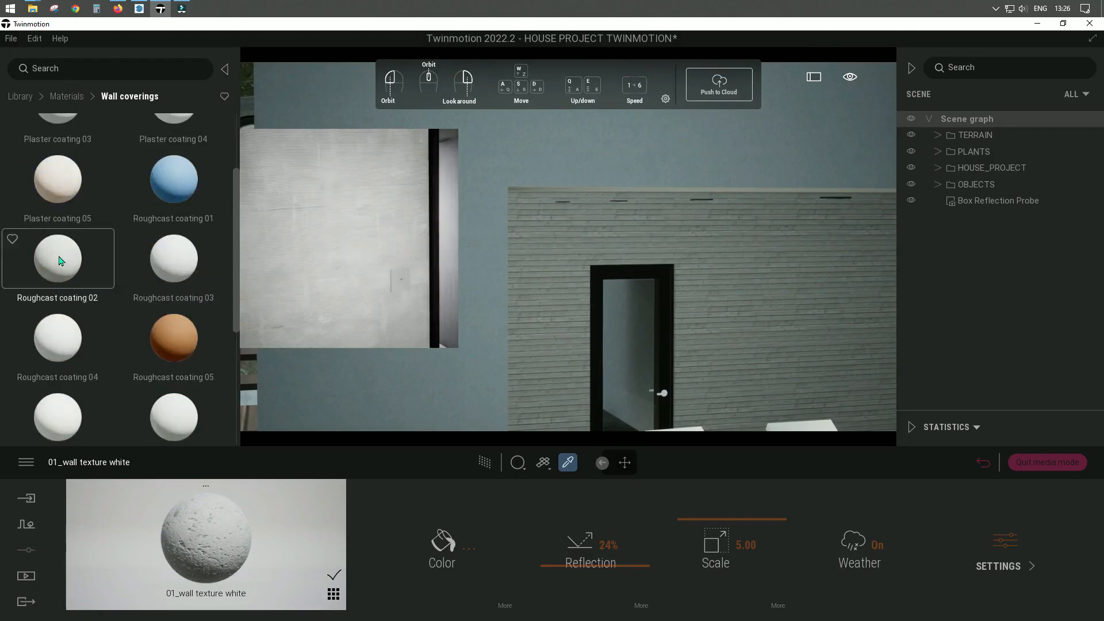
pyautogui.scroll(-2, 58, 274)
pyautogui.scroll(5, 81, 318)
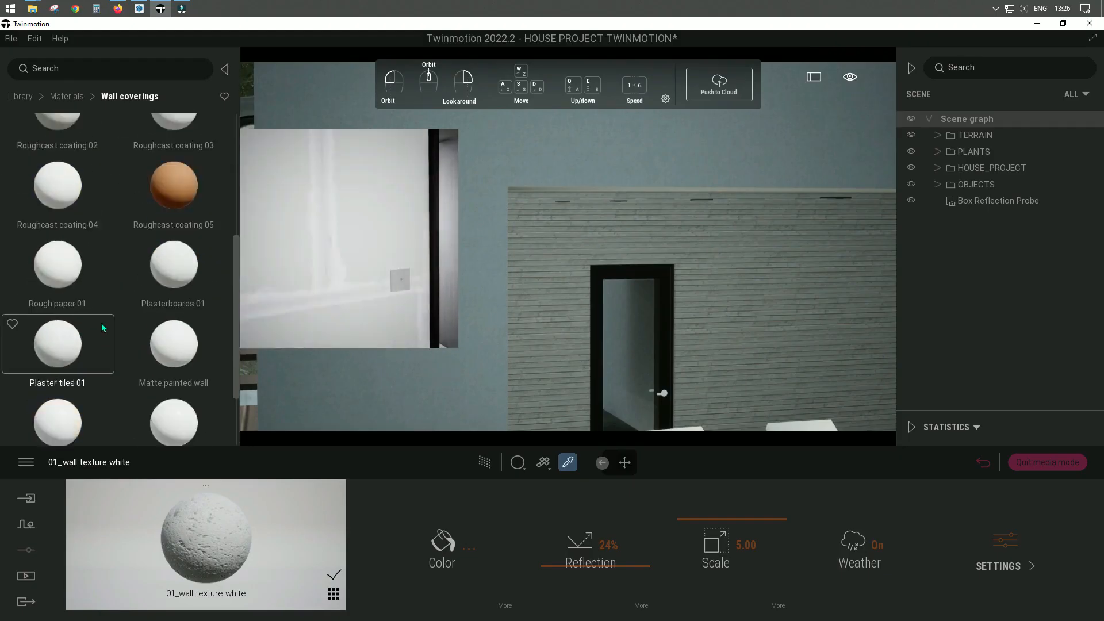
# - Look through the concrete materials and the remaining material categories in the library
pyautogui.click(66, 96)
pyautogui.click(57, 236)
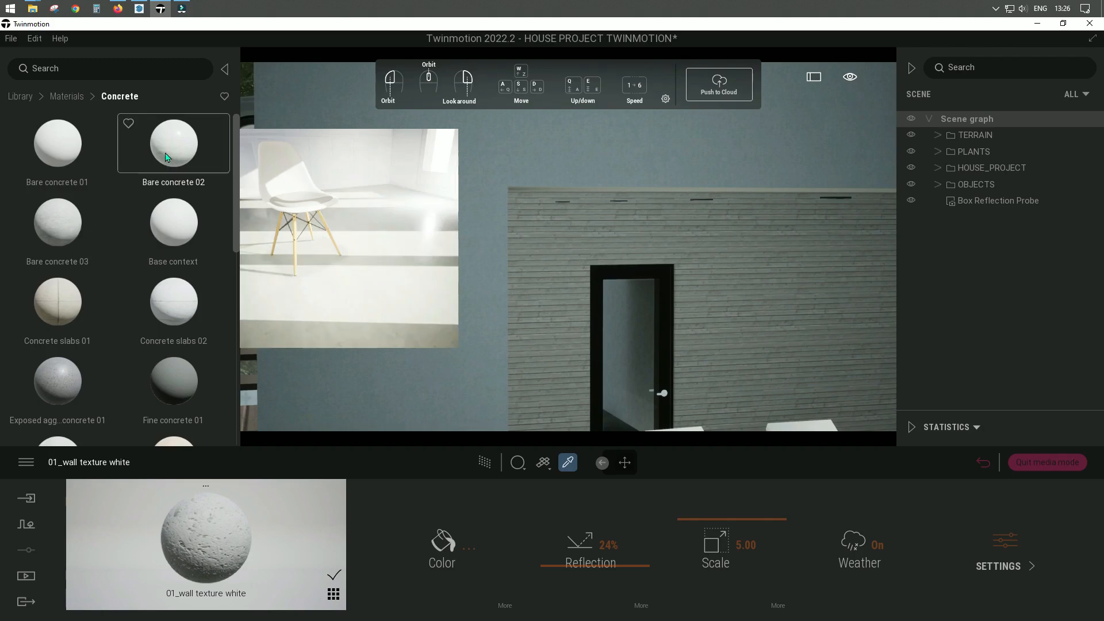
pyautogui.scroll(-3, 151, 282)
pyautogui.click(67, 96)
pyautogui.scroll(-6, 119, 374)
pyautogui.scroll(5, 120, 368)
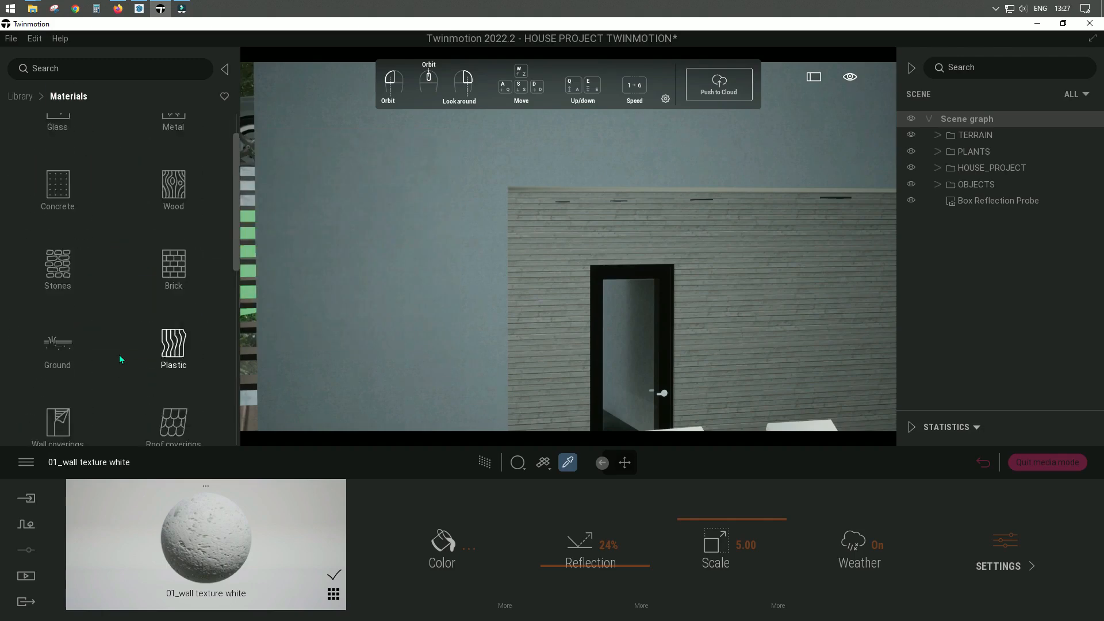
# - Apply Plaster coating 04 from the wall coverings to the terrace wall, with path tracing on and the material application mode switched
pyautogui.click(81, 403)
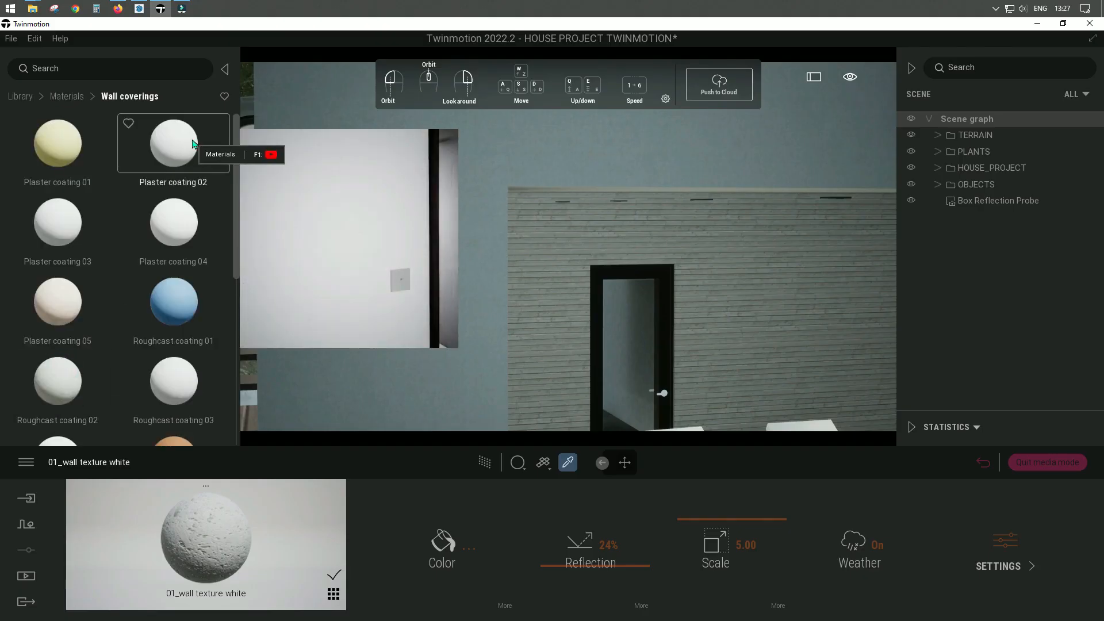
pyautogui.moveTo(193, 231)
pyautogui.mouseDown()
pyautogui.moveTo(454, 168)
pyautogui.moveTo(440, 231)
pyautogui.moveTo(183, 221)
pyautogui.mouseUp()
pyautogui.click(485, 462)
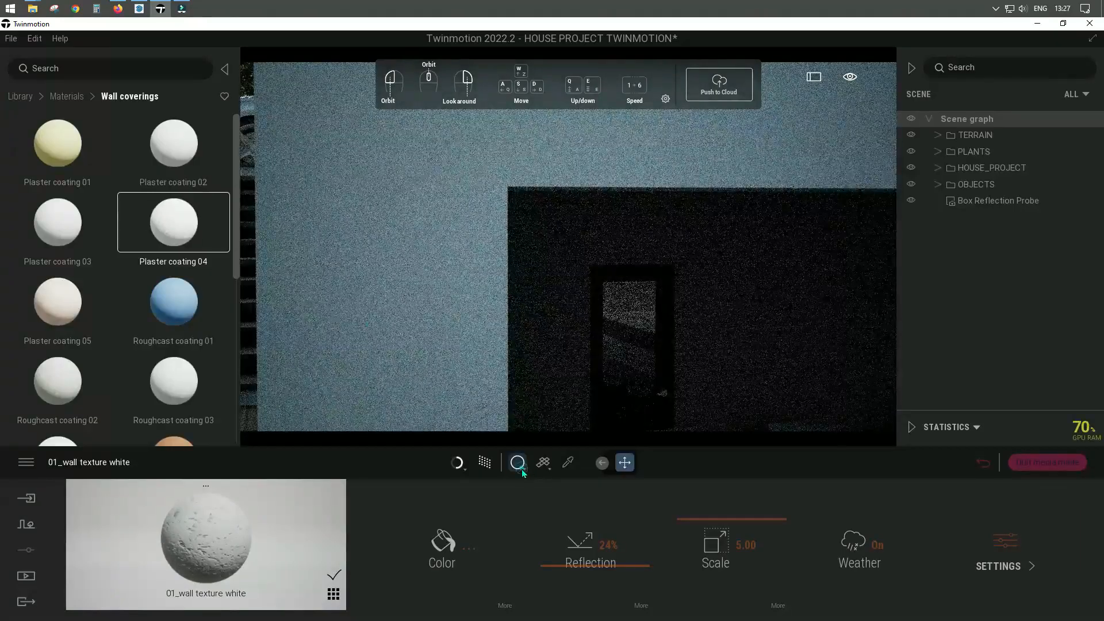
pyautogui.click(517, 462)
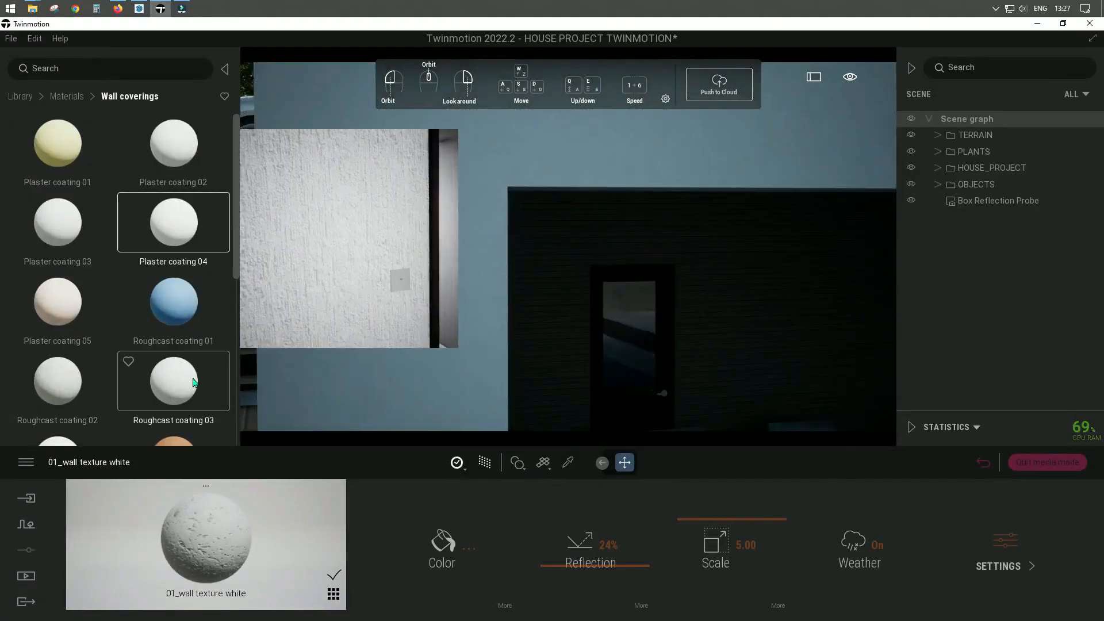
pyautogui.moveTo(155, 221); pyautogui.dragTo(377, 266)
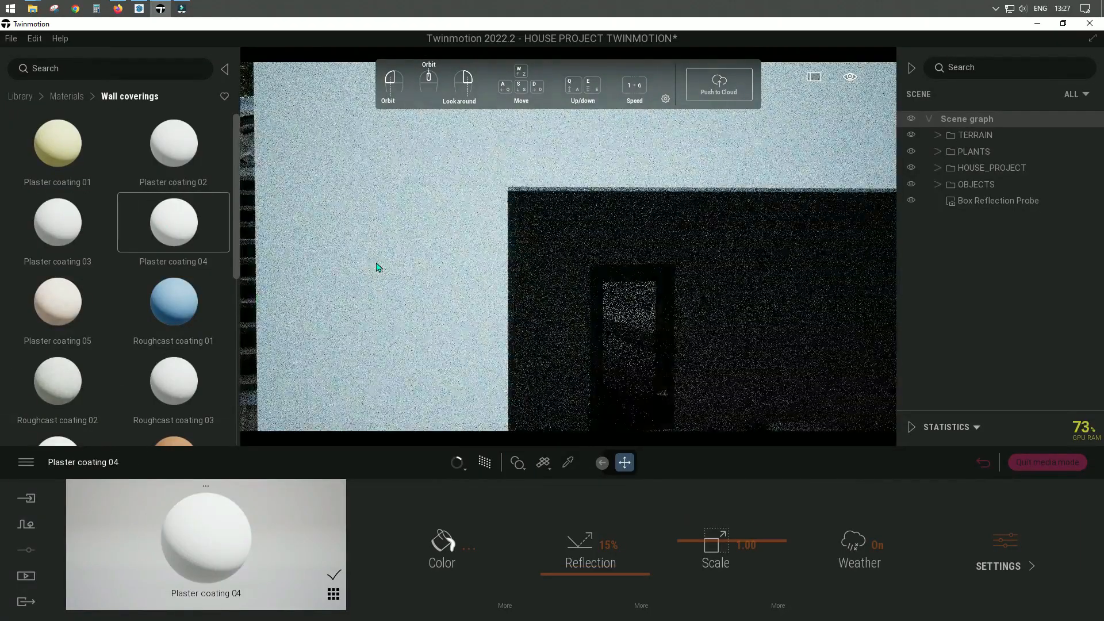
# - Compare the plastered wall with path tracing on and off from several angles, and leave the path tracer off
pyautogui.moveTo(426, 312); pyautogui.dragTo(368, 282, button='middle')
pyautogui.click(485, 462)
pyautogui.moveTo(426, 242); pyautogui.dragTo(466, 250, button='middle')
pyautogui.click(485, 462)
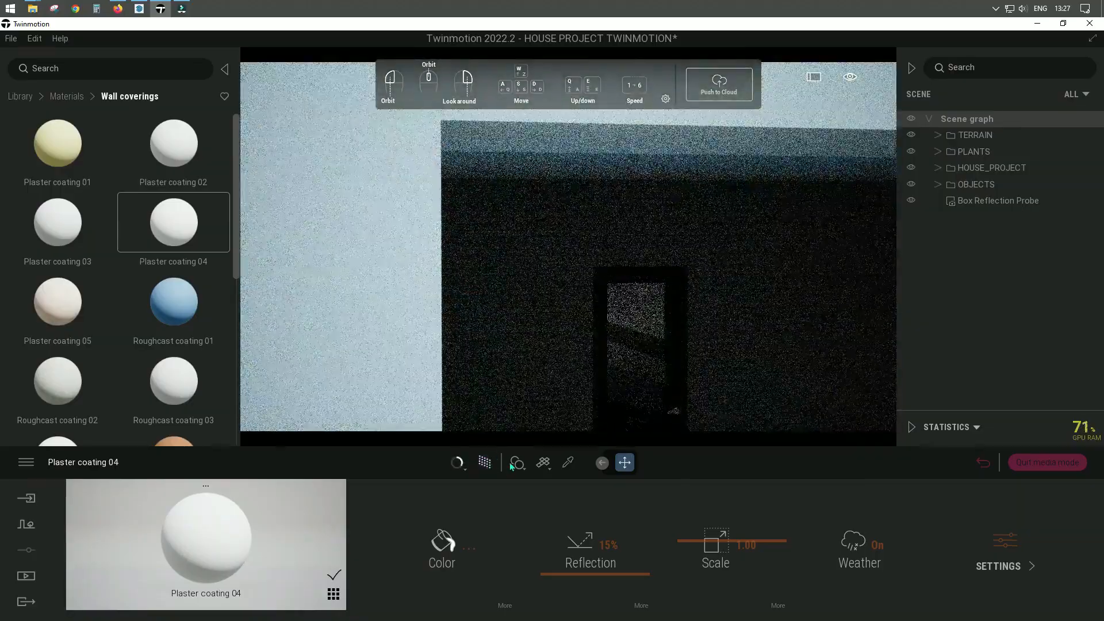
pyautogui.click(447, 379)
pyautogui.moveTo(567, 246); pyautogui.dragTo(532, 258, button='middle')
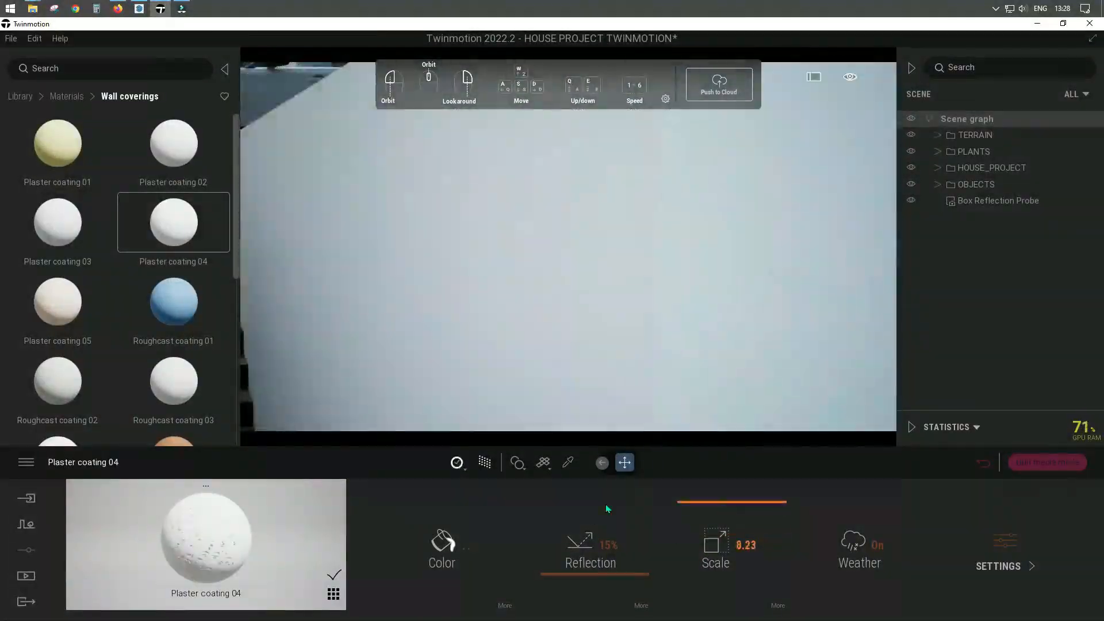
pyautogui.click(484, 467)
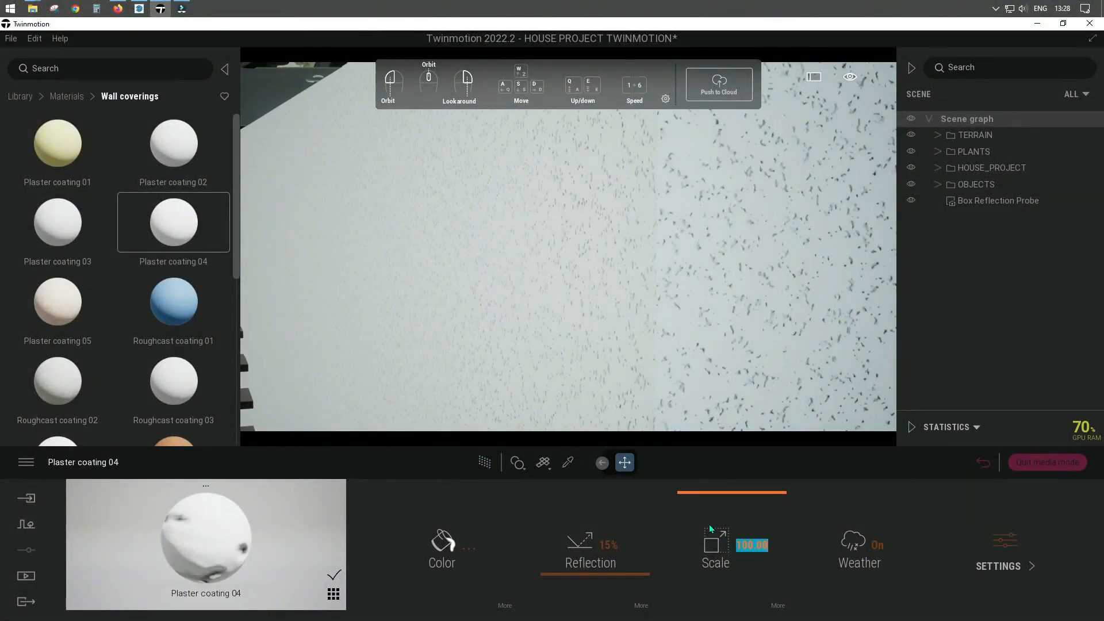
# - Try scales of 70 and 50 for Plaster coating 04 on the wall
pyautogui.write('70')
pyautogui.press('Return')
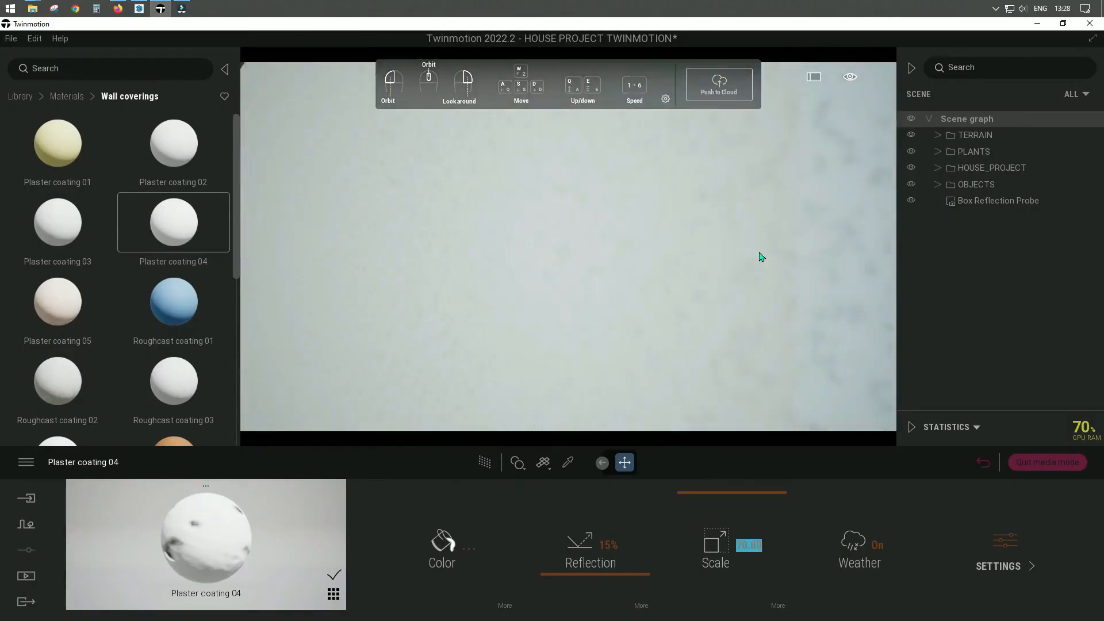
pyautogui.write('50')
pyautogui.press('Return')
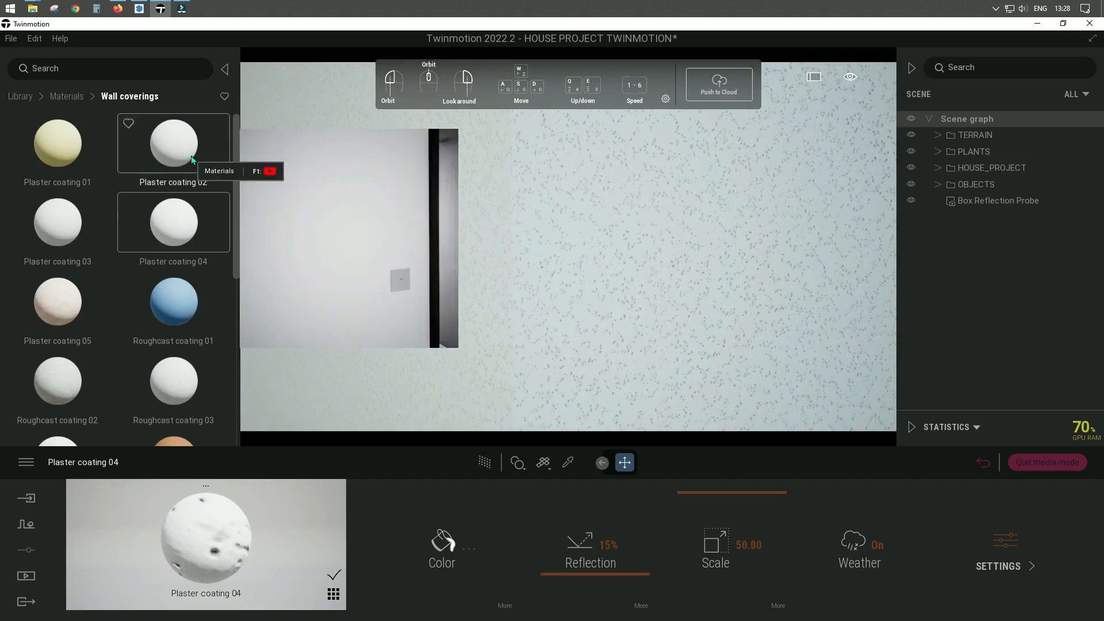
# - Try Plaster coating 02 on the wall with its scale set to 100
pyautogui.moveTo(183, 157); pyautogui.dragTo(506, 321)
pyautogui.write('100')
pyautogui.press('Return')
# - Try Plaster coating 03 on the wall with its scale set to 100 and check its relief
pyautogui.moveTo(68, 232); pyautogui.dragTo(661, 322)
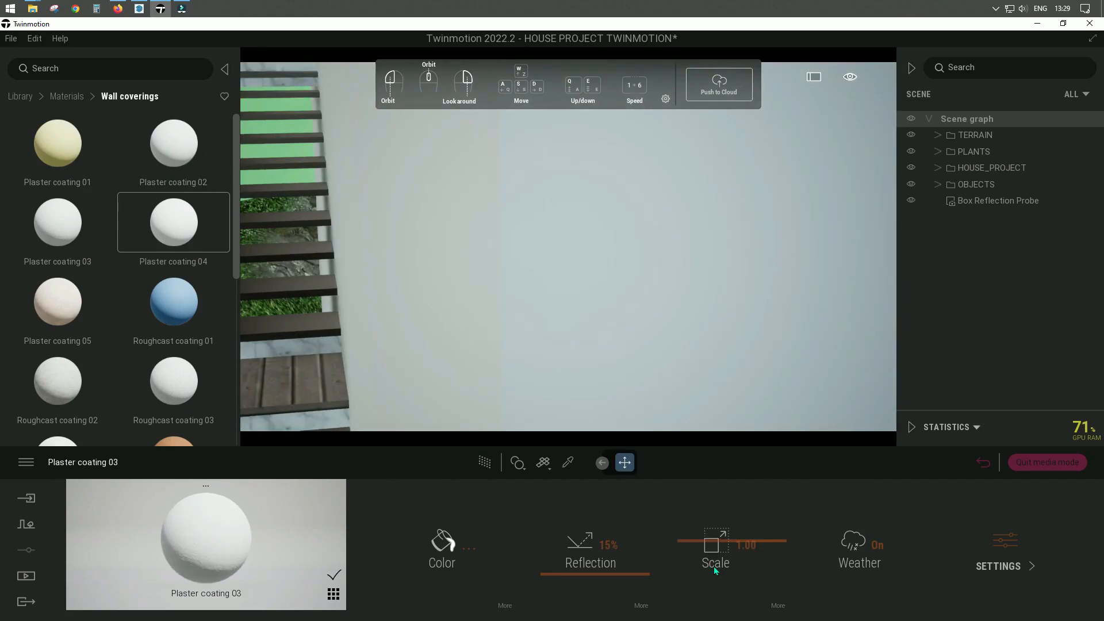
pyautogui.moveTo(762, 547); pyautogui.dragTo(687, 542)
pyautogui.write('100')
pyautogui.press('Return')
pyautogui.scroll(-5, 644, 271)
pyautogui.scroll(3, 644, 272)
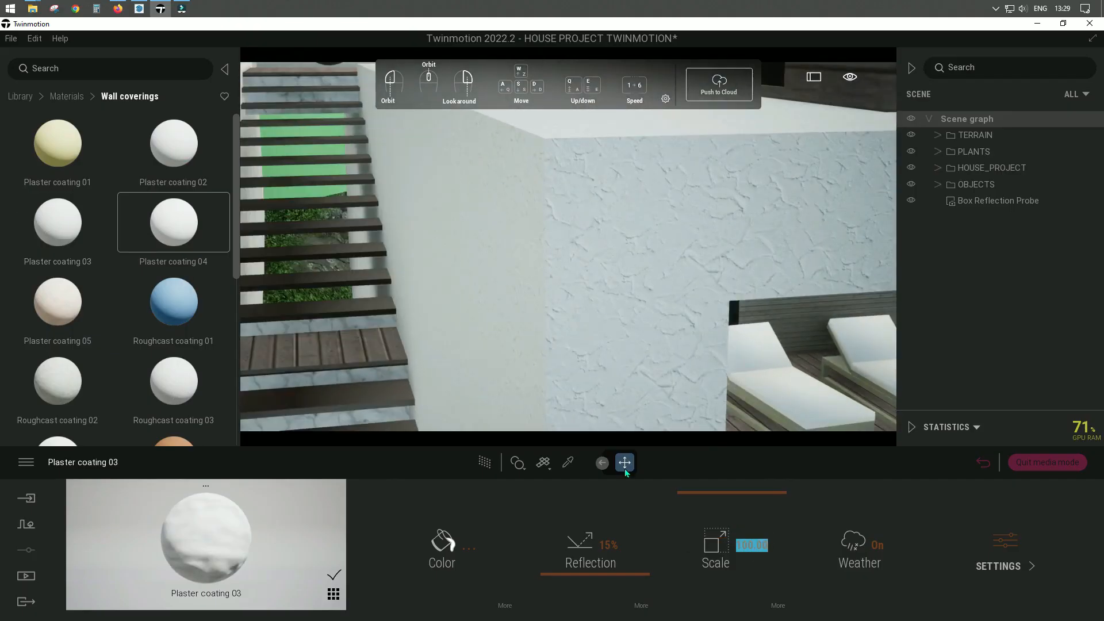
# - Apply Plaster coating 01 to the house wall and set its scale to 50
pyautogui.moveTo(185, 302)
pyautogui.moveTo(52, 140); pyautogui.dragTo(512, 217)
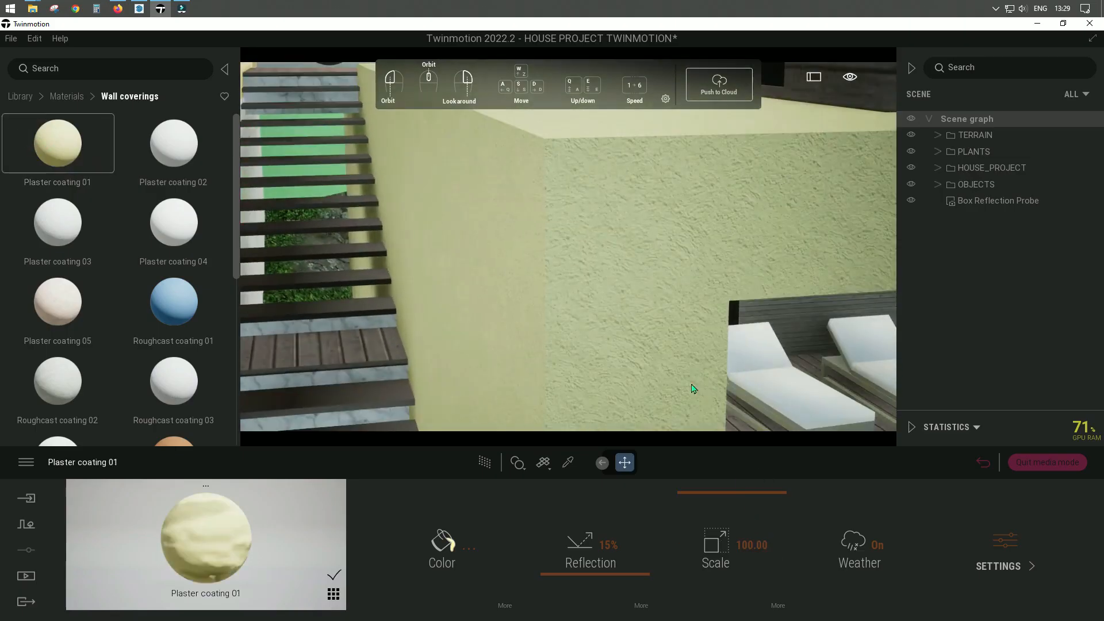
pyautogui.click(745, 543)
pyautogui.write('50')
pyautogui.press('Return')
pyautogui.scroll(3, 701, 190)
# - Change the colour of Plaster coating 01 to pure white, FFFFFF
pyautogui.click(448, 539)
pyautogui.click(450, 311)
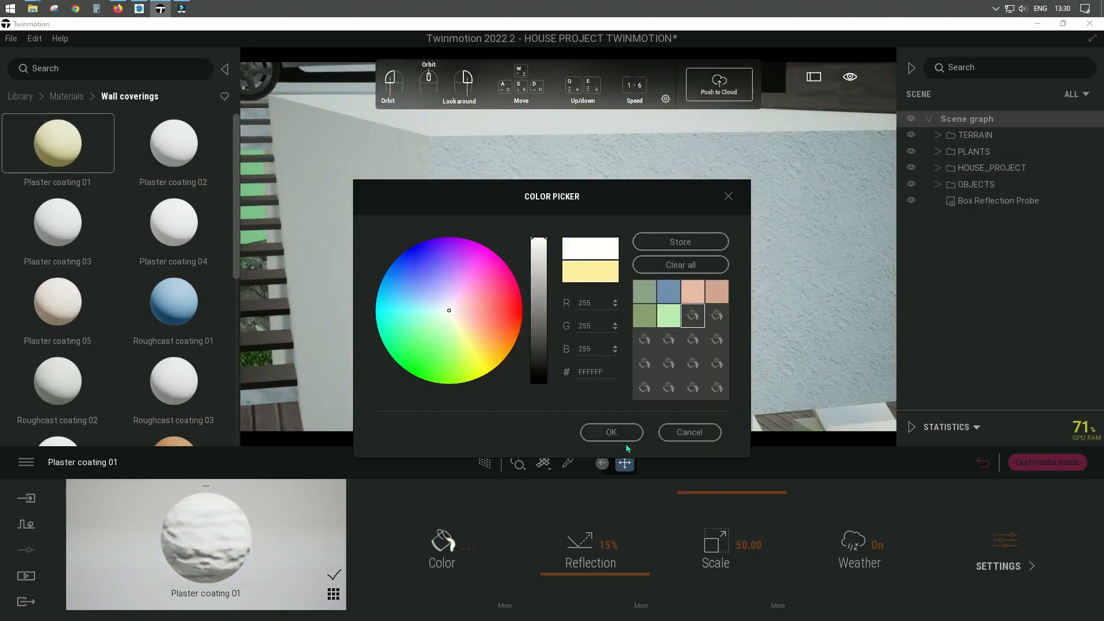
pyautogui.click(611, 432)
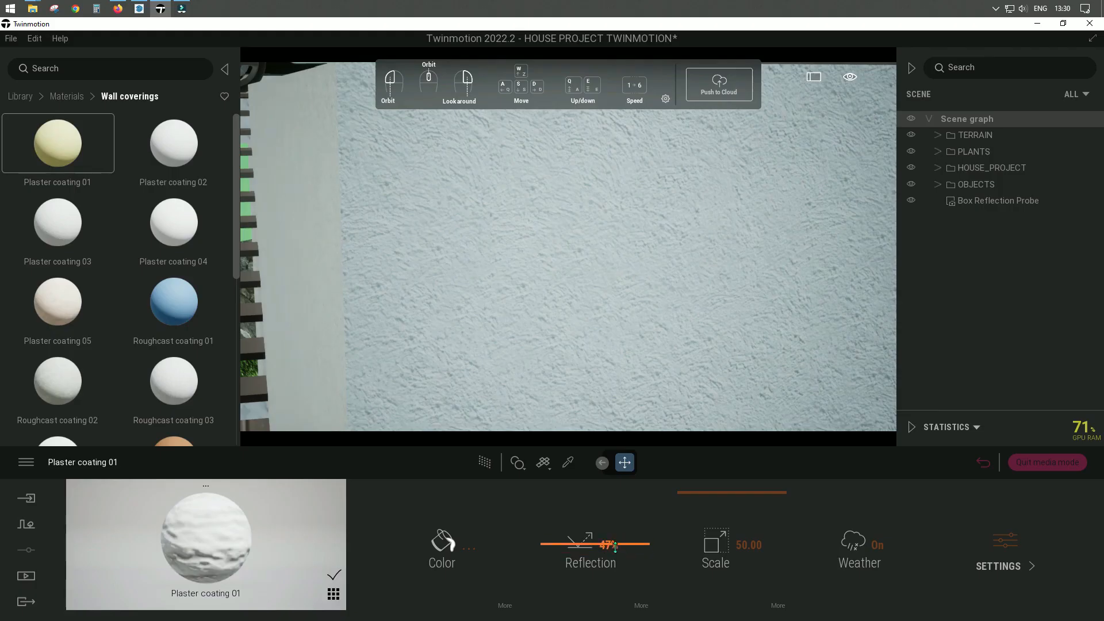
# - Set the white plaster's luminosity to 41% and its grunge to 13%, judging the effect on the wall
pyautogui.scroll(-3, 615, 290)
pyautogui.scroll(3, 582, 294)
pyautogui.click(506, 605)
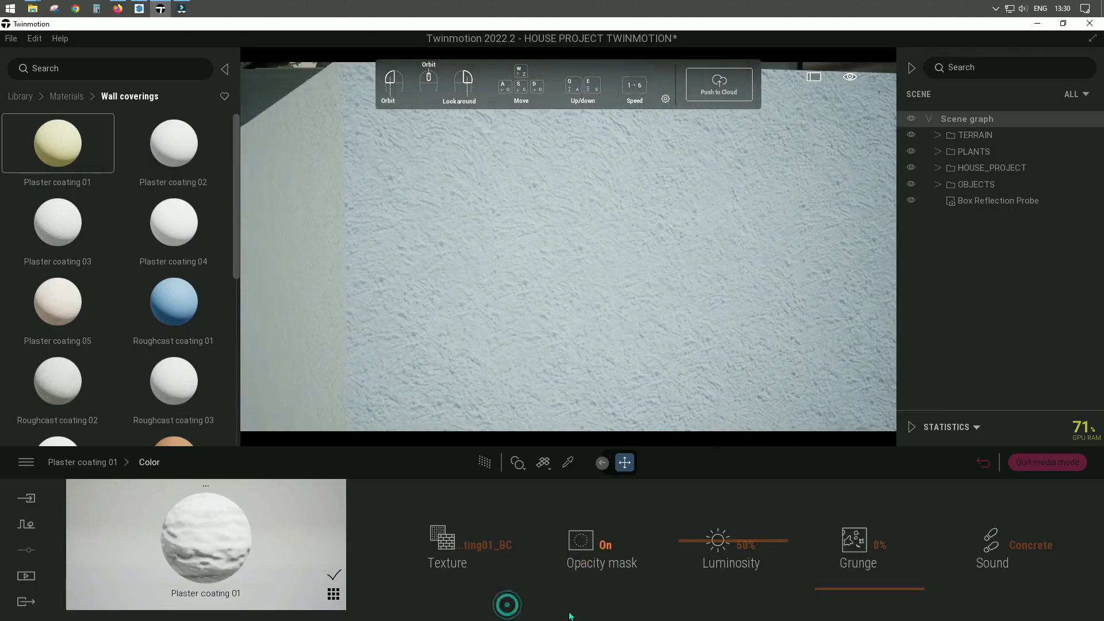
pyautogui.moveTo(701, 541); pyautogui.dragTo(700, 549)
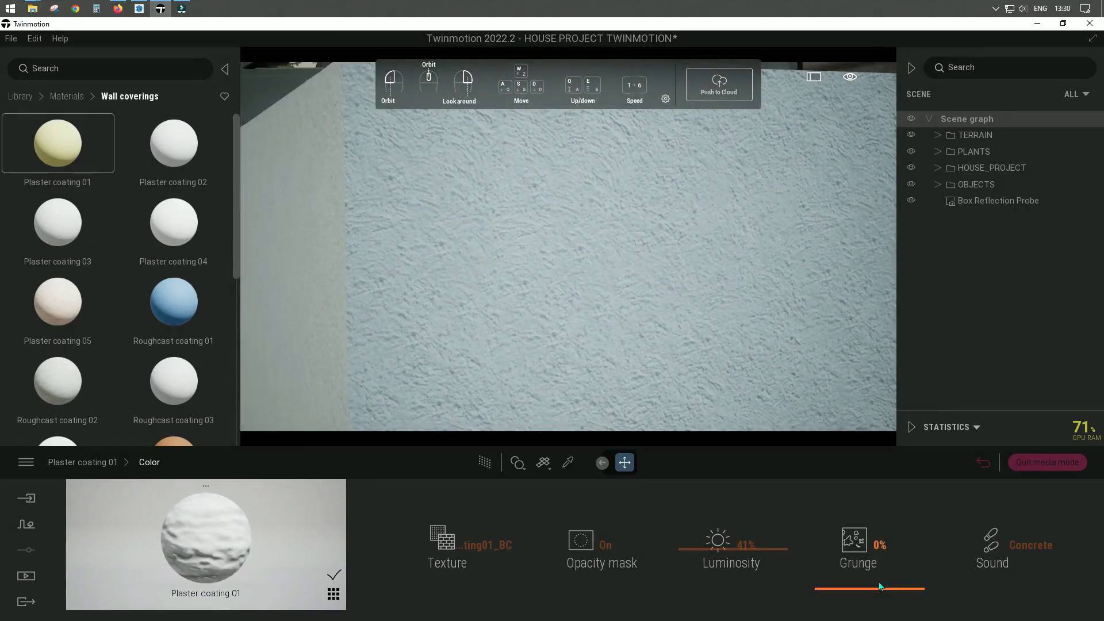
pyautogui.scroll(-5, 596, 315)
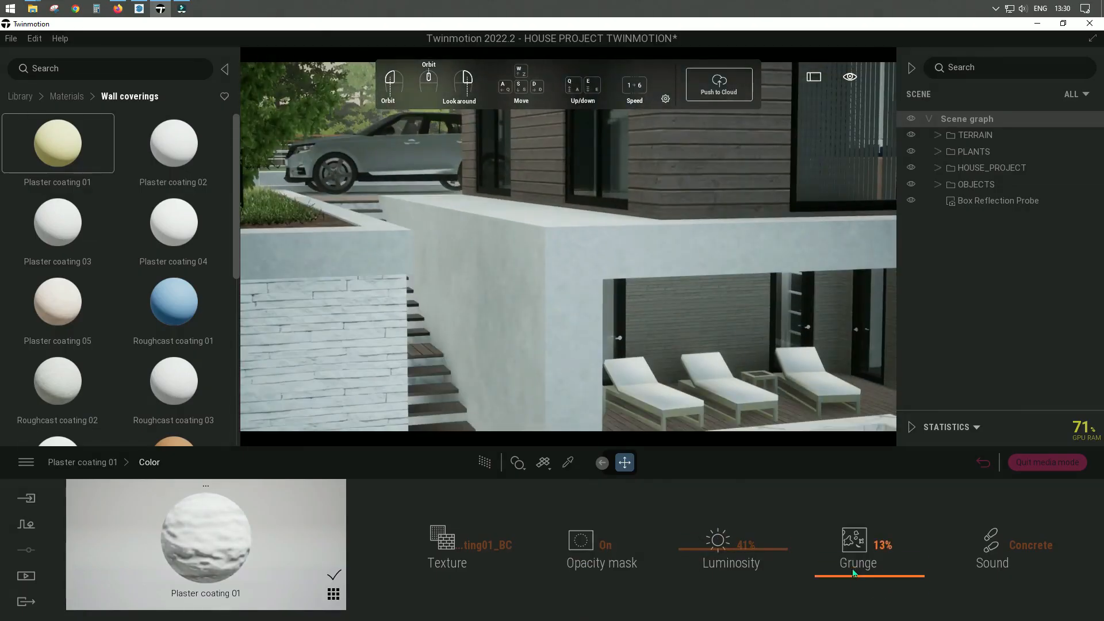
pyautogui.moveTo(668, 369); pyautogui.dragTo(614, 368, button='middle')
# - Set the white plaster's reflection to 50% and check the wall with path tracing
pyautogui.click(96, 469)
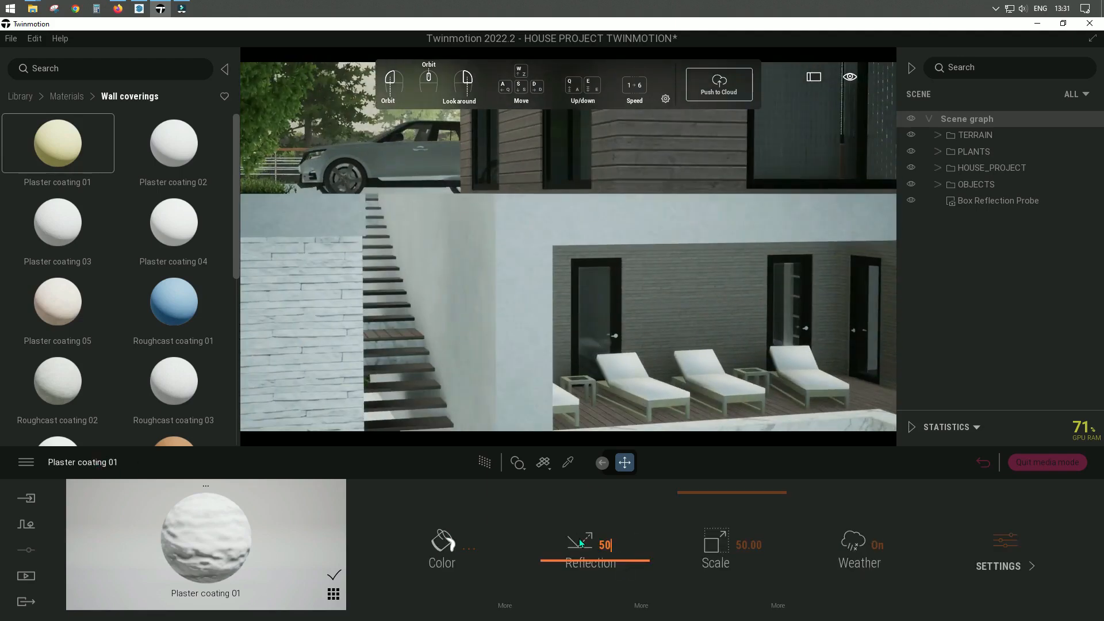
pyautogui.scroll(5, 552, 236)
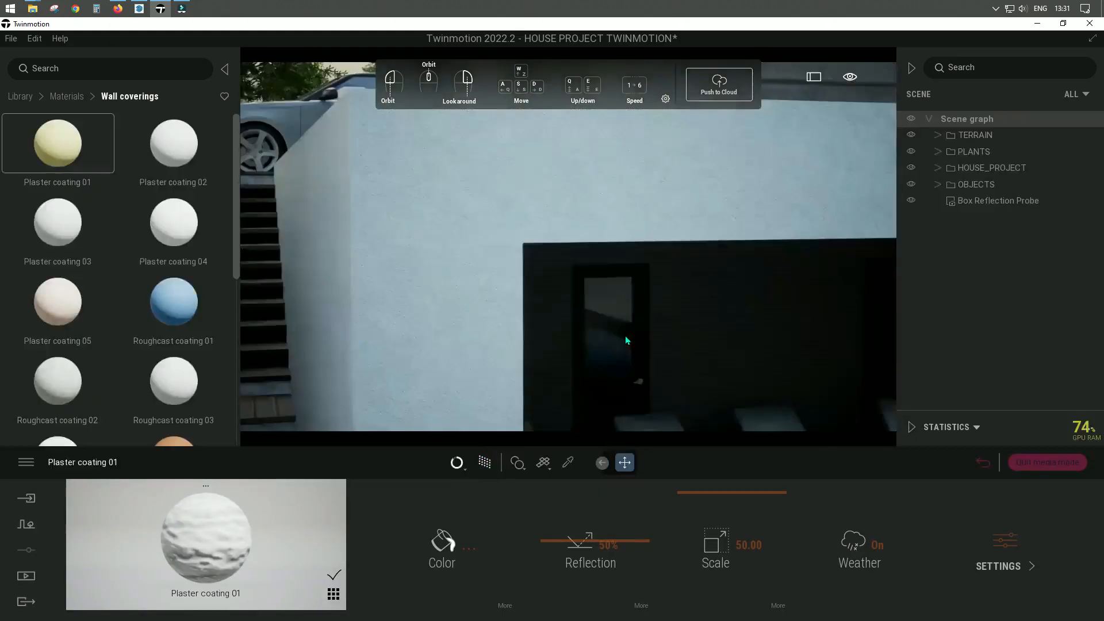
pyautogui.scroll(-3, 625, 337)
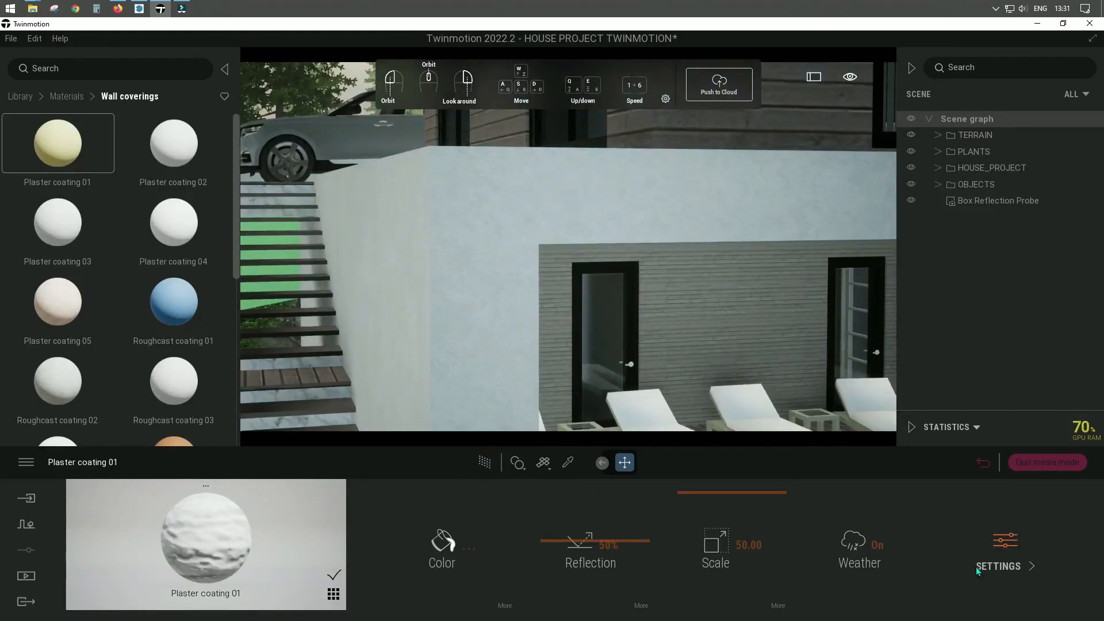
# - Review the plaster's additional settings and reflection texture, and save the project
pyautogui.click(941, 570)
pyautogui.click(103, 455)
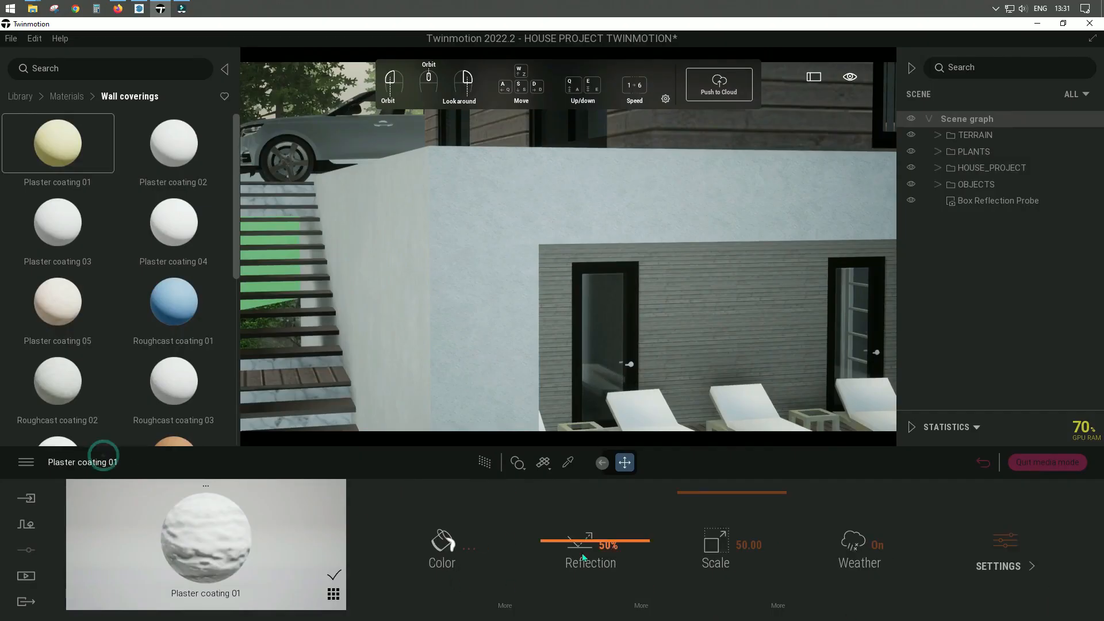
pyautogui.click(641, 607)
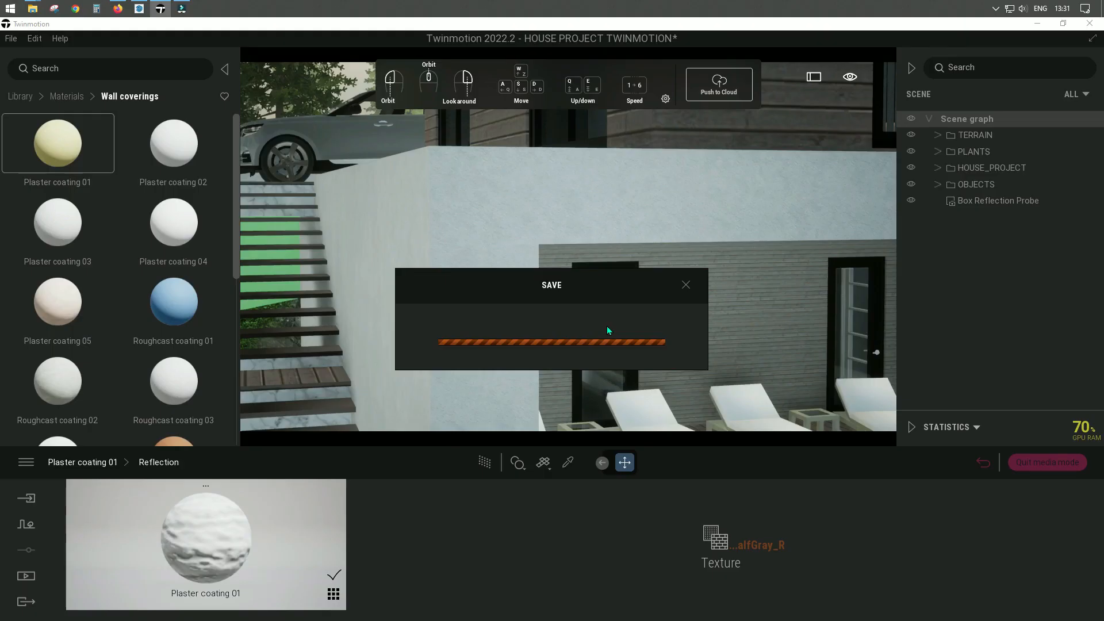
# - Pick the Stone_Wall_White material from the brick-faced retaining wall beside the outdoor stairs
pyautogui.scroll(-3, 699, 313)
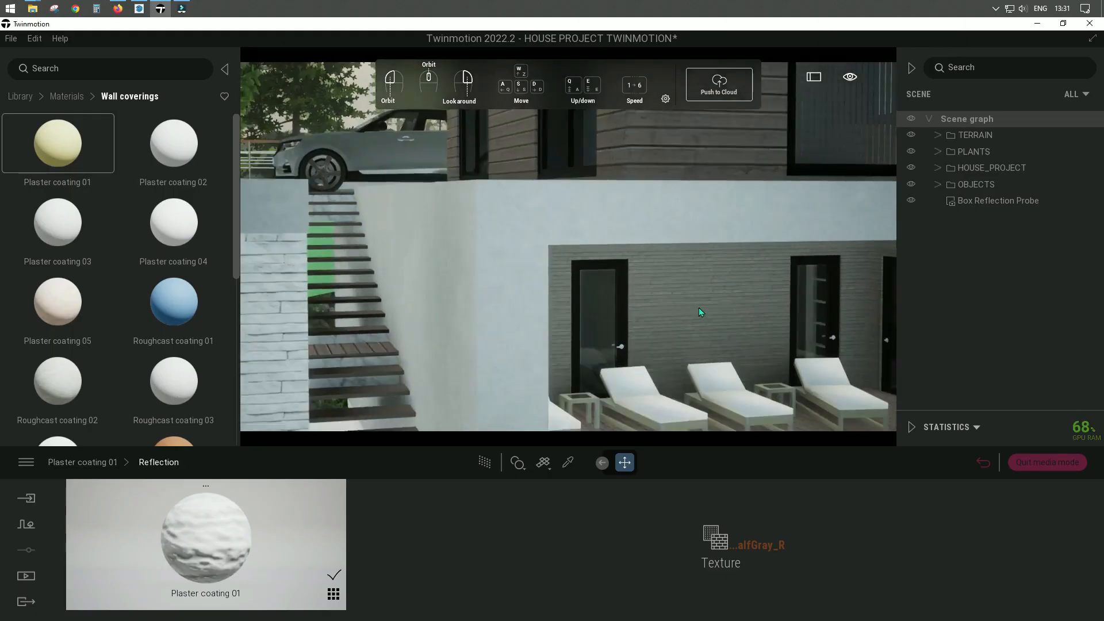
pyautogui.moveTo(700, 313); pyautogui.dragTo(804, 351, button='middle')
pyautogui.moveTo(655, 345); pyautogui.dragTo(621, 382, button='middle')
pyautogui.scroll(-3, 551, 234)
pyautogui.scroll(-3, 614, 285)
pyautogui.moveTo(613, 285); pyautogui.dragTo(781, 293, button='middle')
pyautogui.moveTo(379, 201); pyautogui.dragTo(467, 212, button='middle')
pyautogui.scroll(3, 468, 212)
pyautogui.click(598, 286)
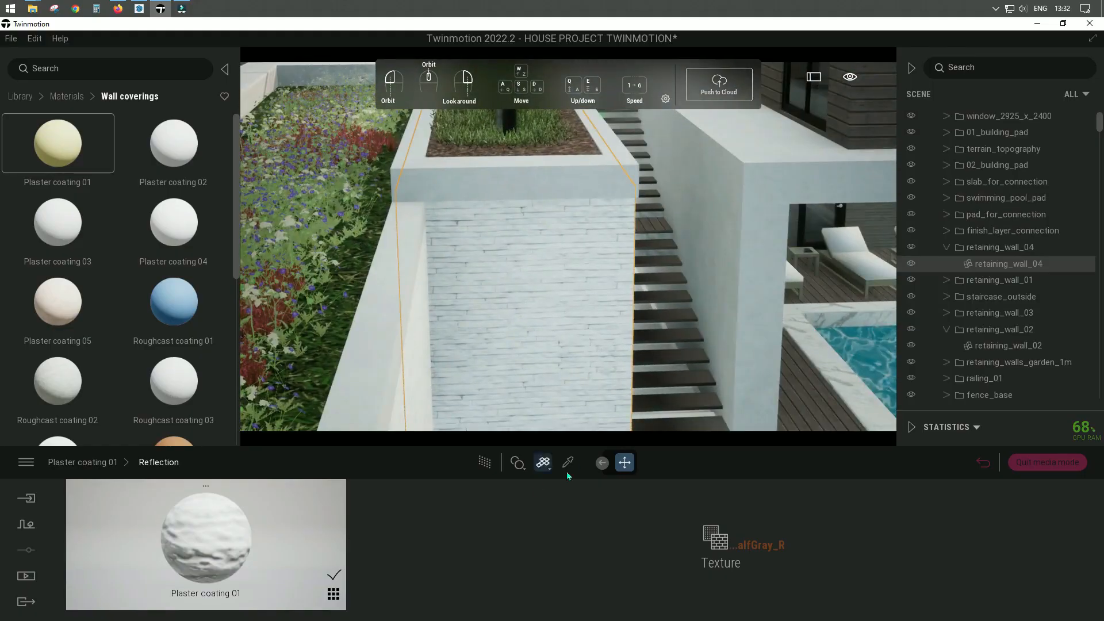
pyautogui.click(568, 462)
pyautogui.click(604, 373)
pyautogui.moveTo(778, 371); pyautogui.dragTo(679, 230, button='middle')
pyautogui.scroll(3, 542, 336)
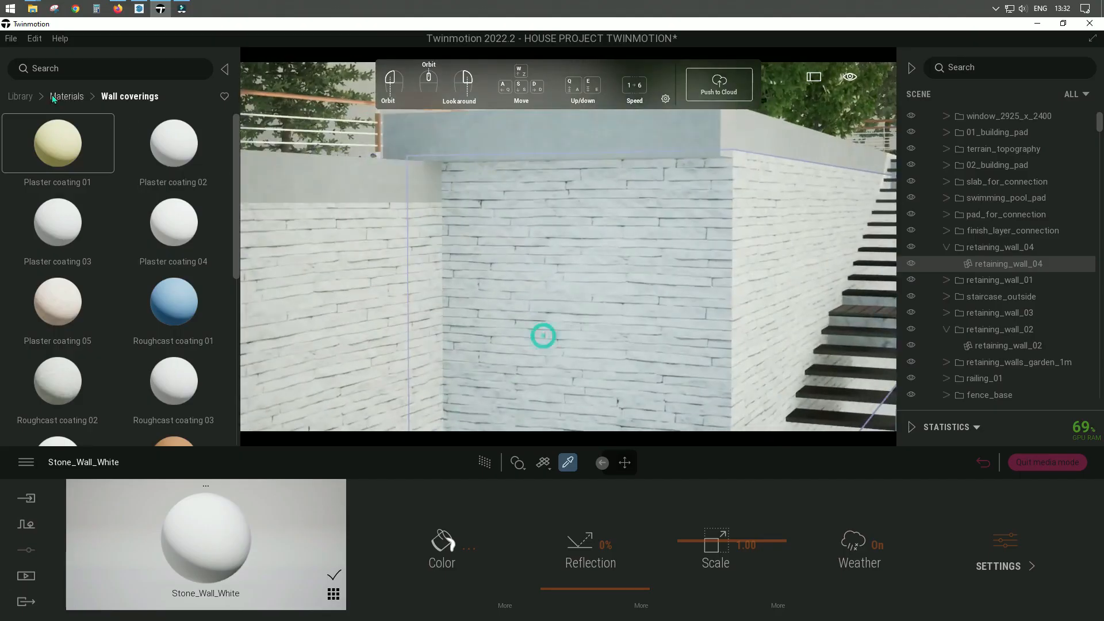
# - Try the Round brick 01 material on the retaining walls beside the outdoor stairs at scale 100
pyautogui.click(67, 97)
pyautogui.click(173, 319)
pyautogui.scroll(-2, 172, 339)
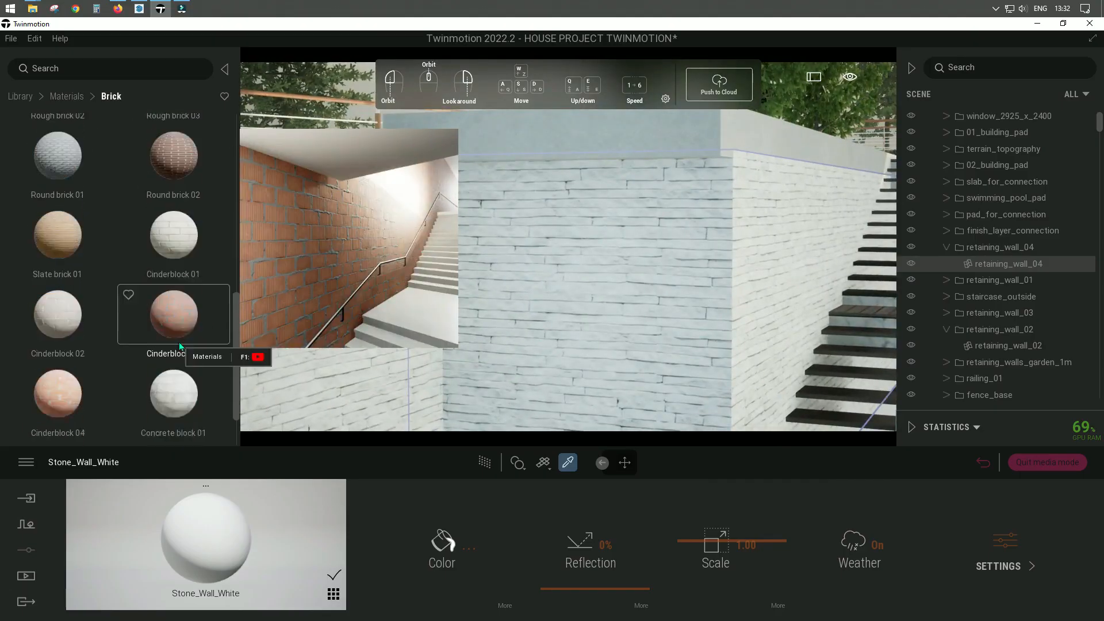
pyautogui.moveTo(87, 215); pyautogui.dragTo(514, 270)
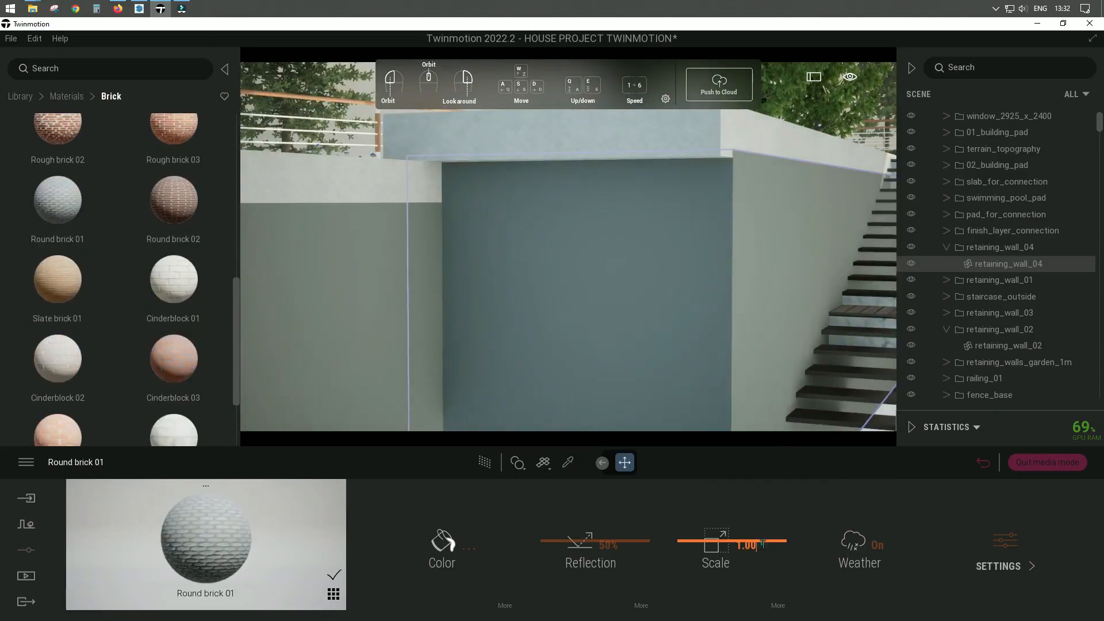
pyautogui.press('Return')
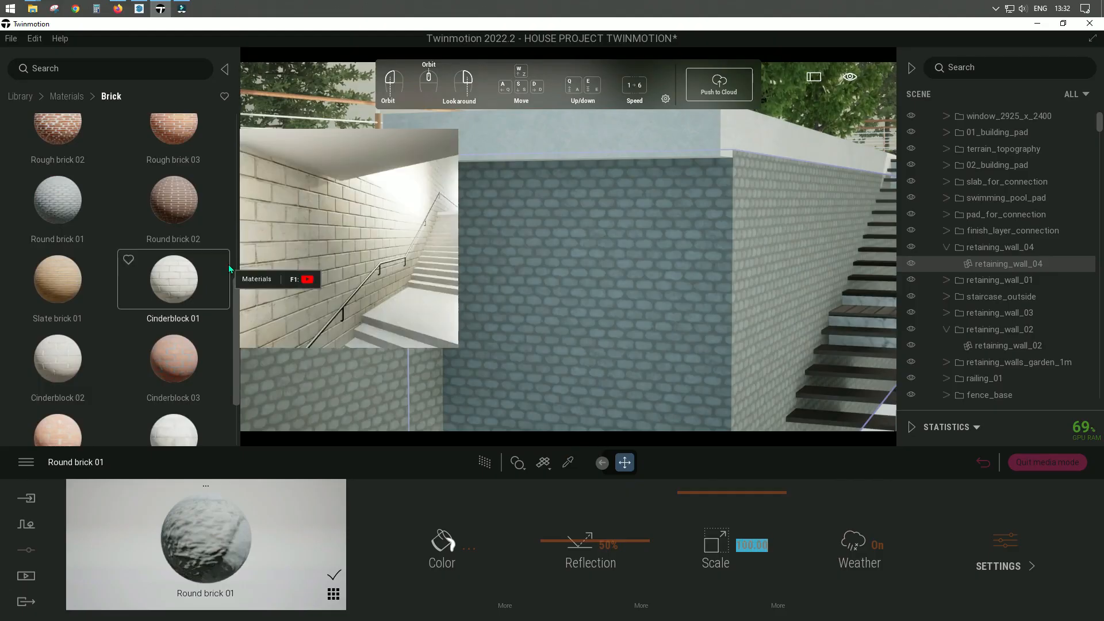
# - Apply the Stacked stone 01 material from the Stones collection to the retaining walls and set its scale to 100
pyautogui.scroll(4, 100, 308)
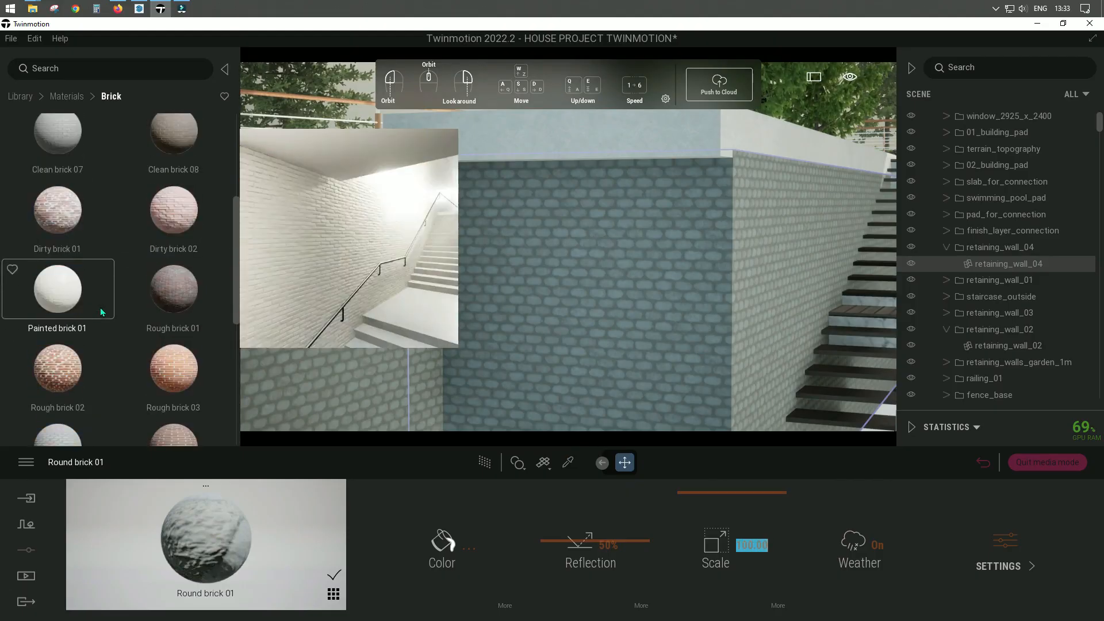
pyautogui.click(67, 96)
pyautogui.click(134, 312)
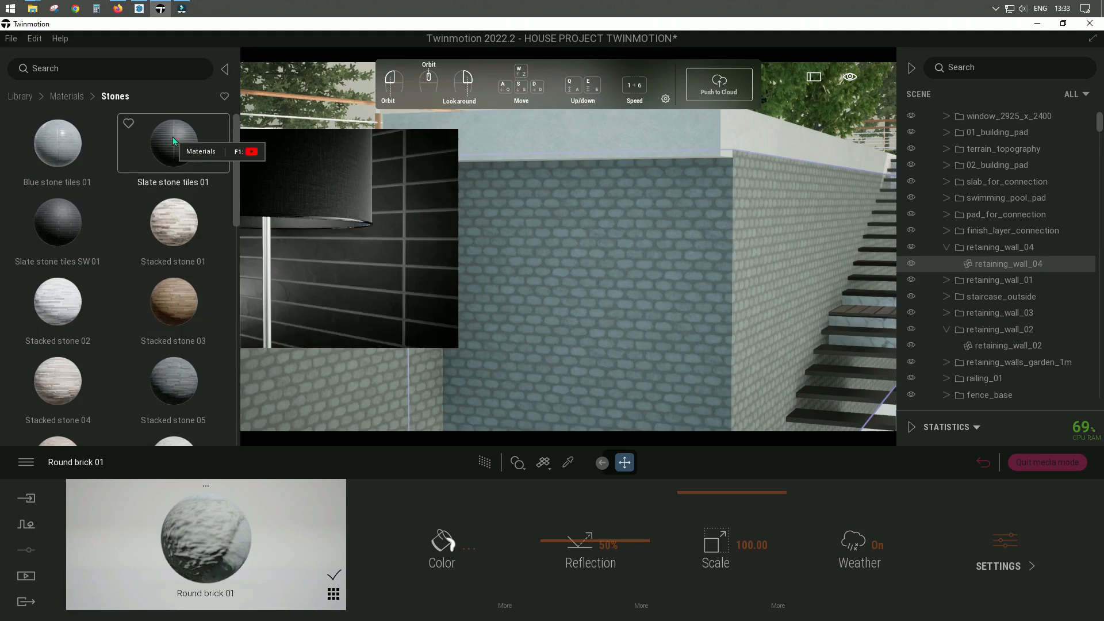
pyautogui.moveTo(174, 231); pyautogui.dragTo(685, 305)
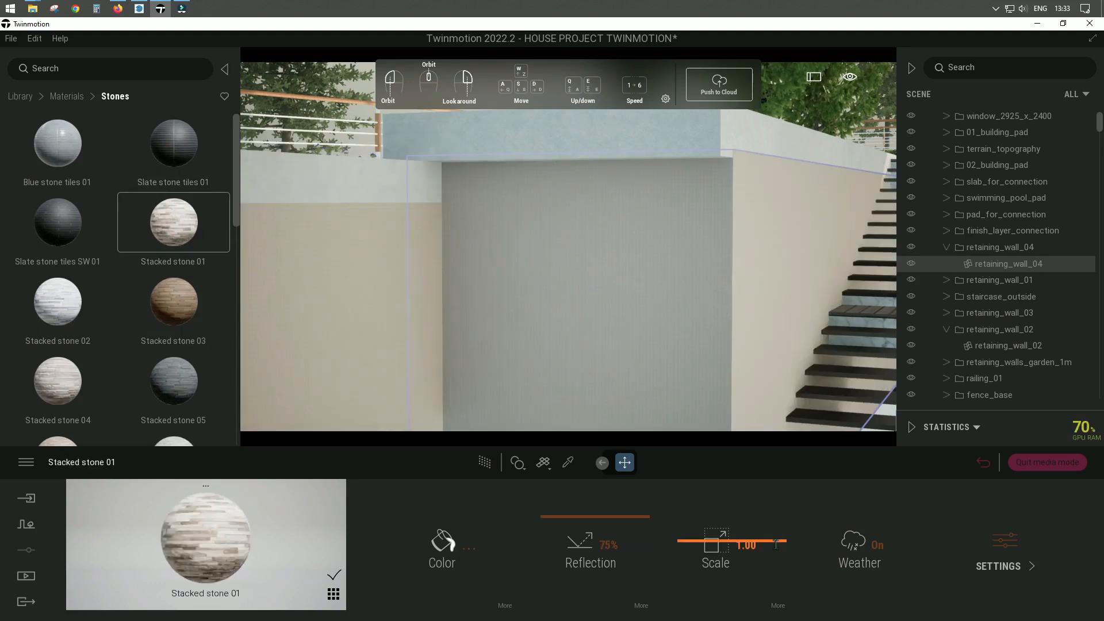
pyautogui.write('00')
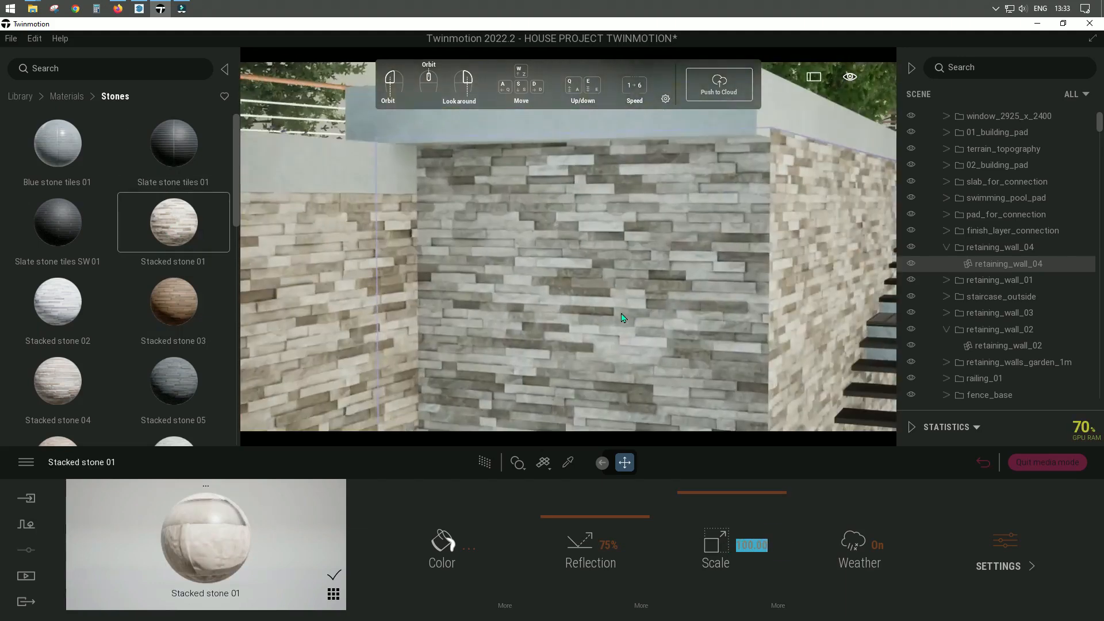
pyautogui.press('Return')
pyautogui.press('q')
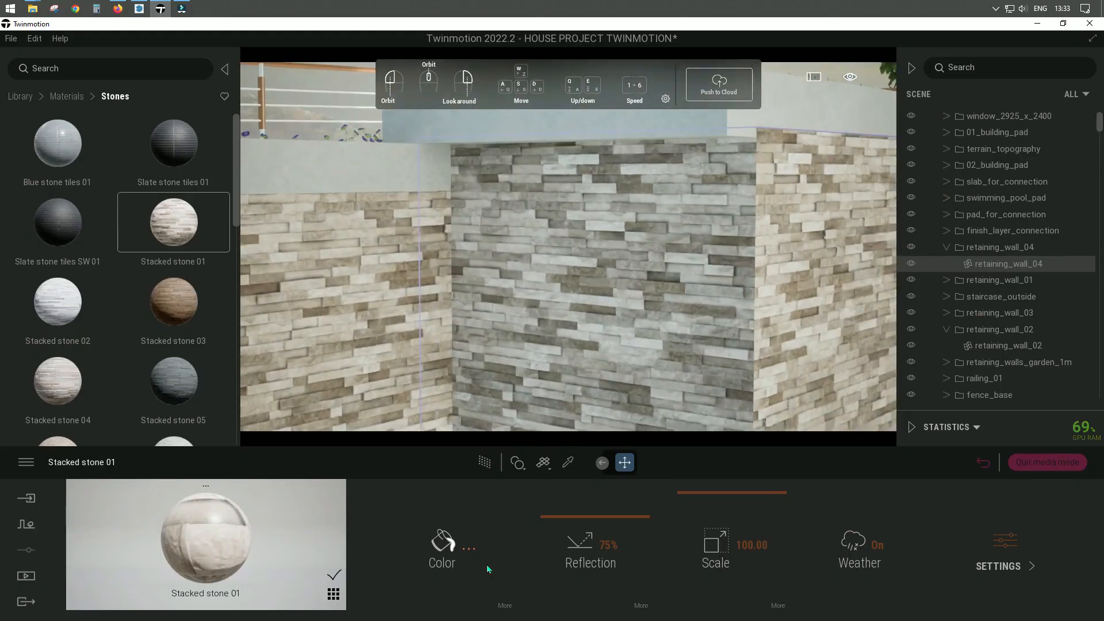
# - Tint the Stacked stone 01 material light grey-blue with the colour B7C9DA
pyautogui.click(443, 545)
pyautogui.click(443, 308)
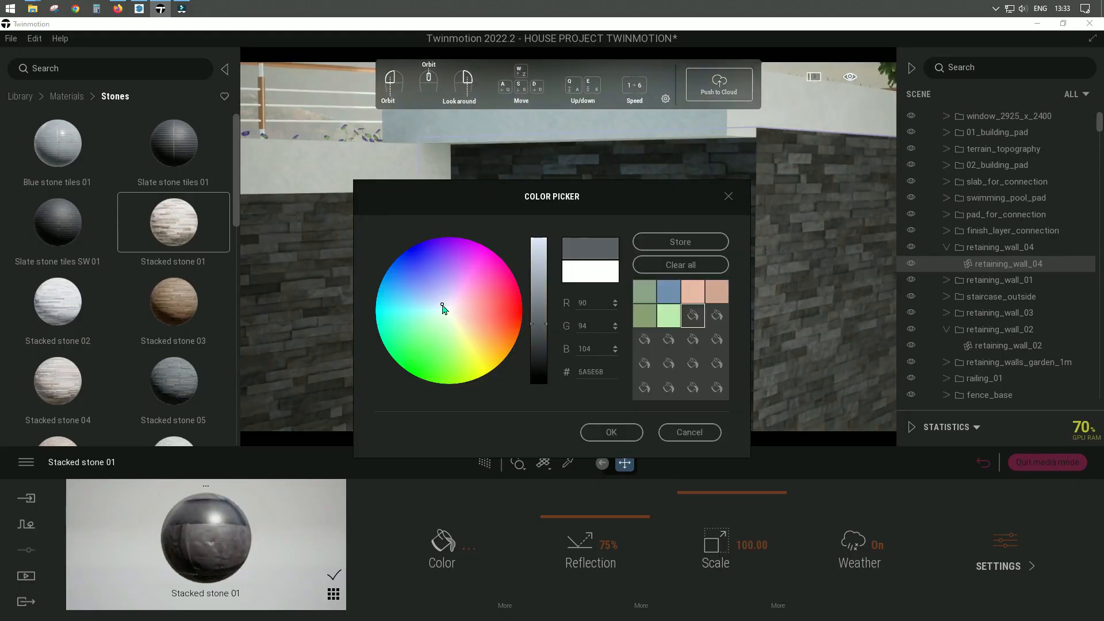
pyautogui.moveTo(538, 324); pyautogui.dragTo(555, 249)
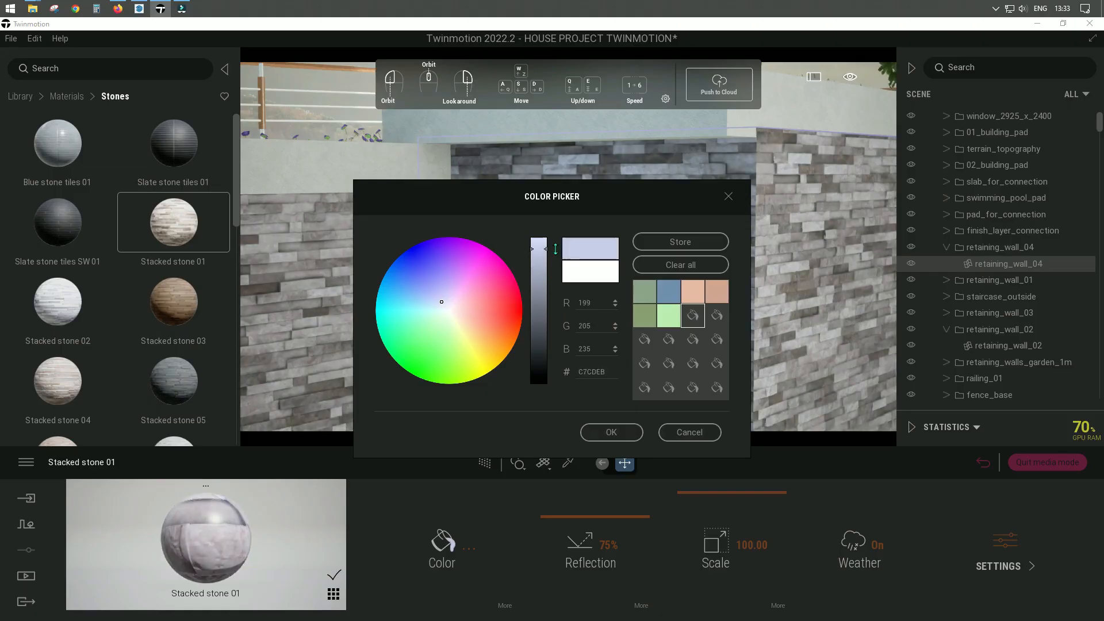
pyautogui.moveTo(440, 303)
pyautogui.mouseDown()
pyautogui.moveTo(427, 305)
pyautogui.moveTo(439, 304)
pyautogui.mouseUp()
pyautogui.click(546, 258)
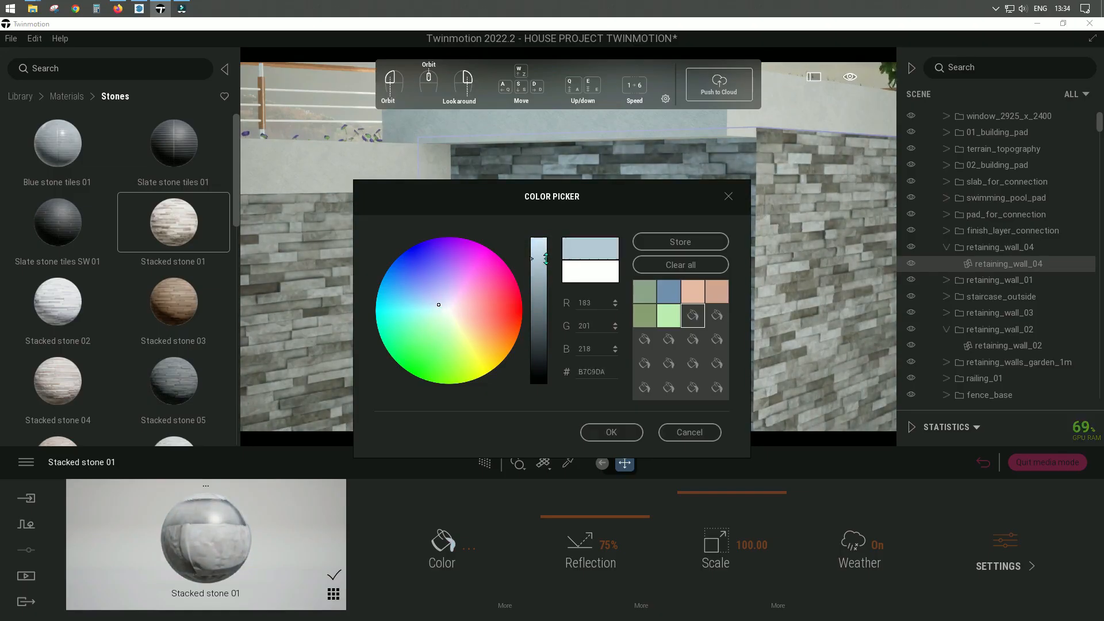
pyautogui.click(611, 432)
# - Set the stacked stone's reflection to 60% and its colour to RGB 250, 250, 255
pyautogui.moveTo(615, 345); pyautogui.dragTo(612, 312)
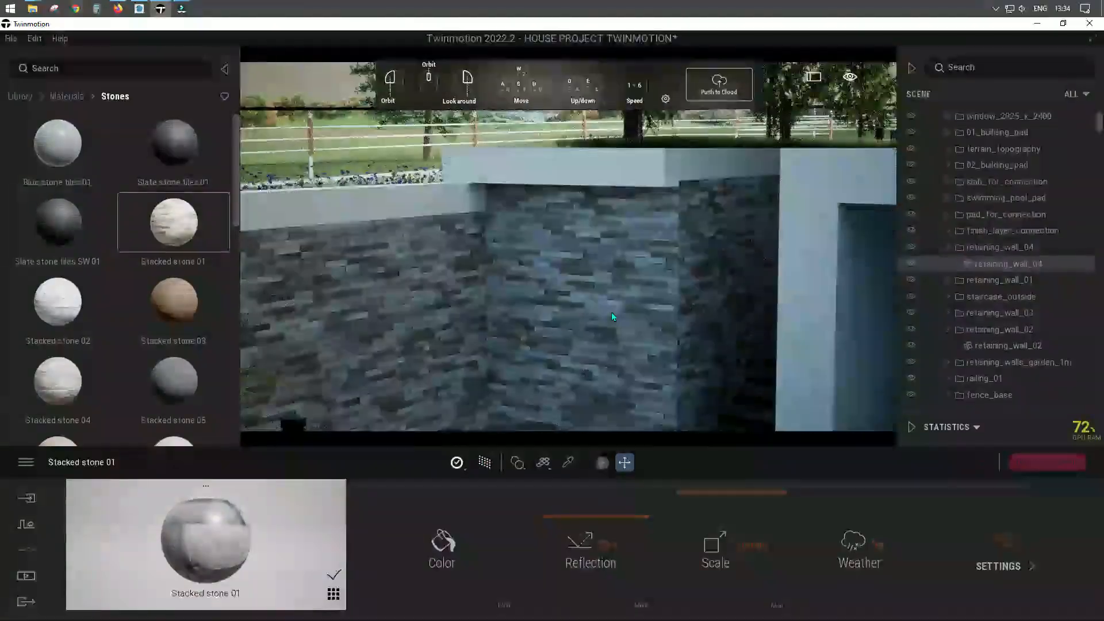
pyautogui.moveTo(604, 515); pyautogui.dragTo(608, 532)
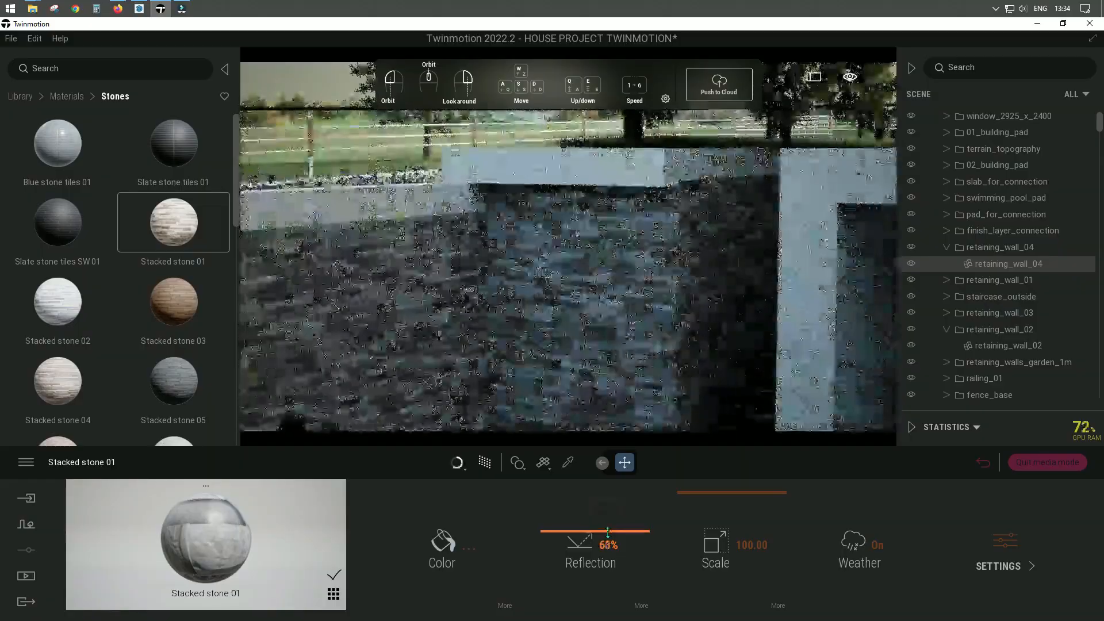
pyautogui.click(443, 543)
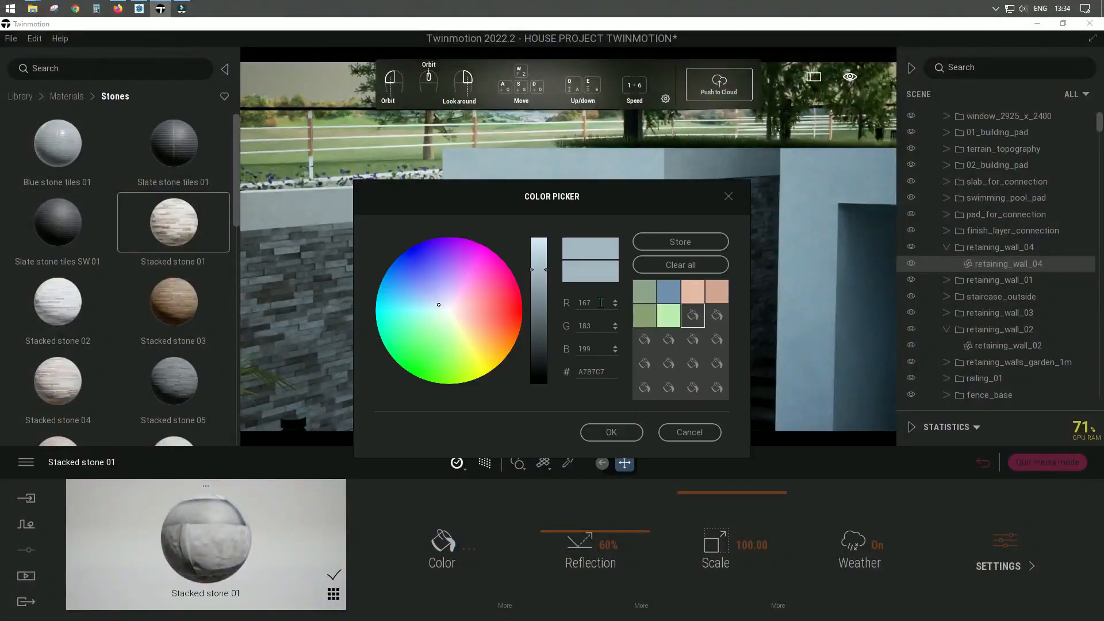
pyautogui.moveTo(540, 269); pyautogui.dragTo(551, 194)
pyautogui.moveTo(602, 303); pyautogui.dragTo(535, 302)
pyautogui.write('250')
pyautogui.press('Tab')
pyautogui.write('250')
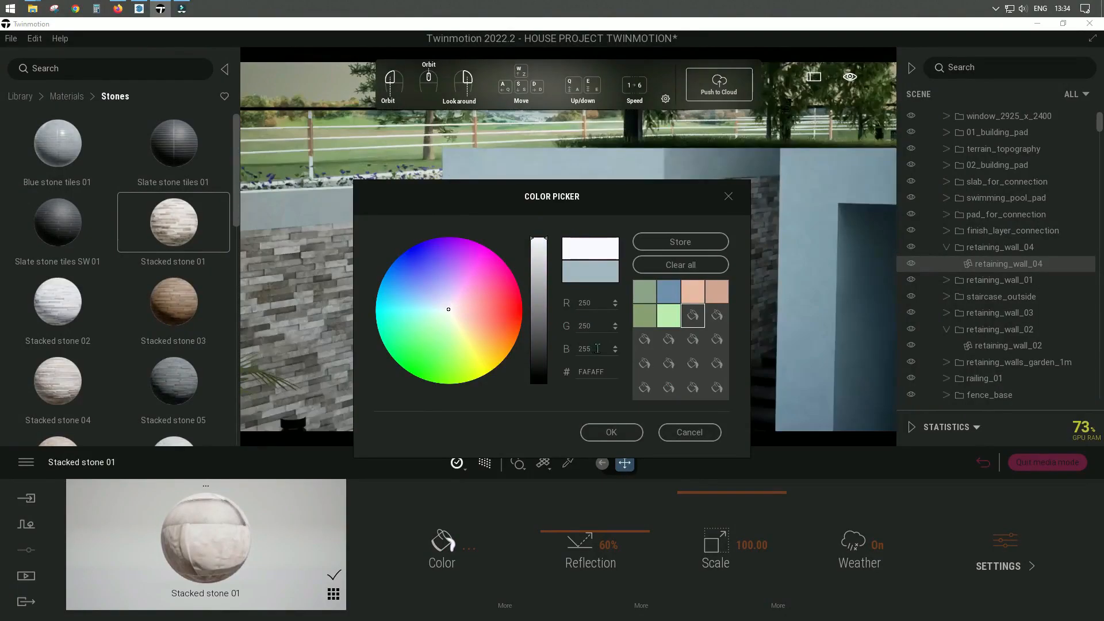
pyautogui.click(610, 432)
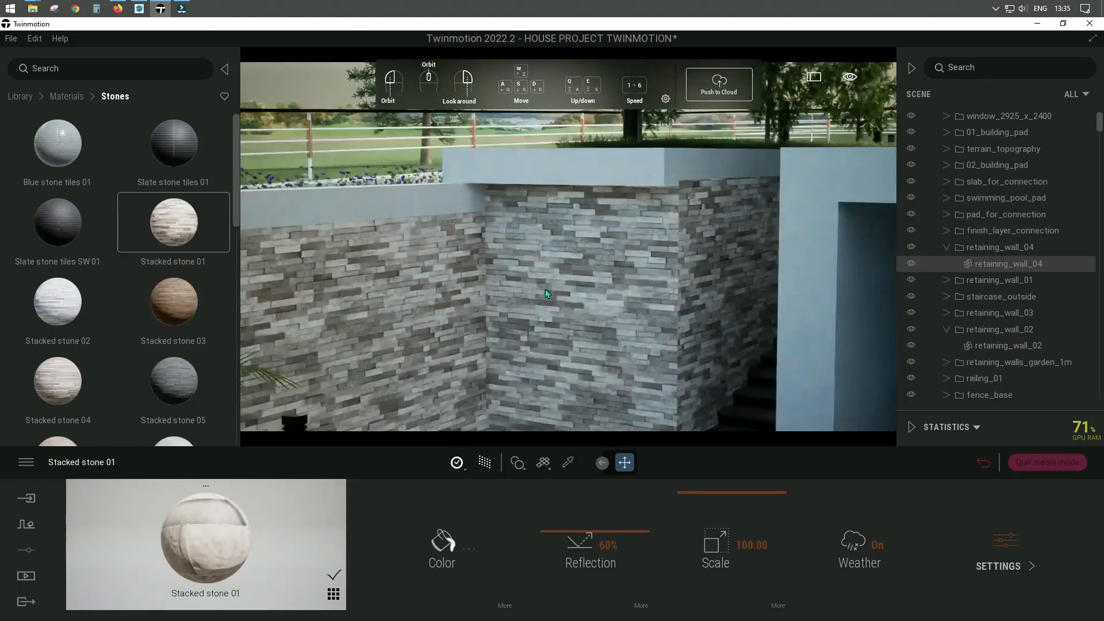
# - Pick the wooden_cladding material from the ground-floor exterior wall and try it at scale 0.95
pyautogui.scroll(-3, 545, 289)
pyautogui.moveTo(545, 289); pyautogui.dragTo(957, 326, button='middle')
pyautogui.scroll(1, 957, 326)
pyautogui.scroll(3, 703, 314)
pyautogui.moveTo(703, 311); pyautogui.dragTo(417, 302, button='middle')
pyautogui.scroll(-3, 563, 328)
pyautogui.scroll(3, 417, 302)
pyautogui.click(744, 262)
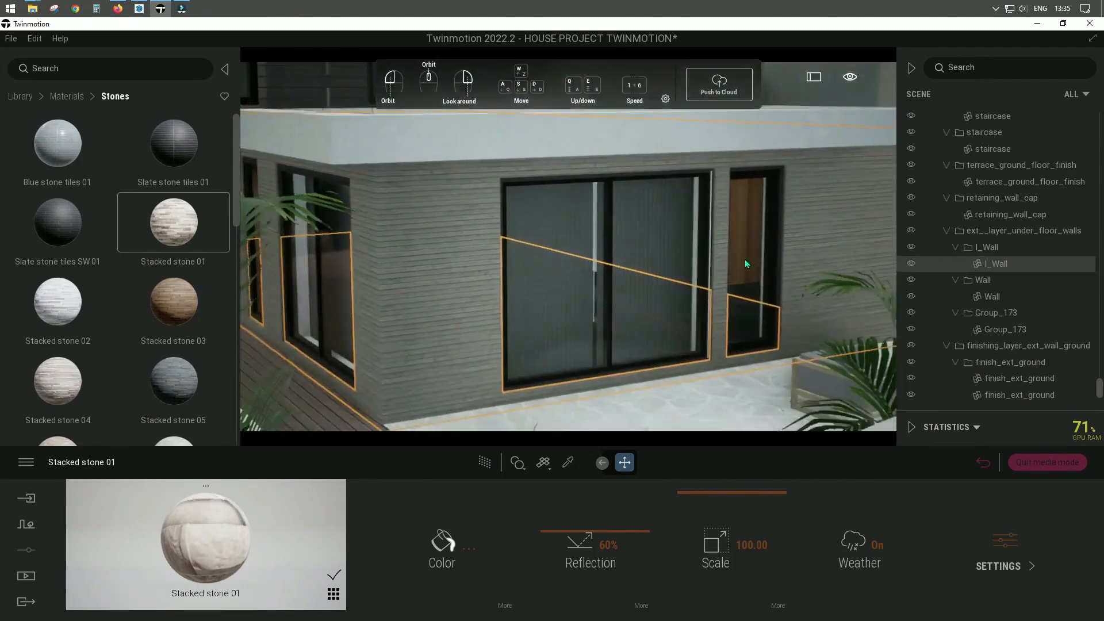
pyautogui.scroll(-3, 742, 265)
pyautogui.click(568, 462)
pyautogui.click(496, 299)
pyautogui.scroll(4, 489, 299)
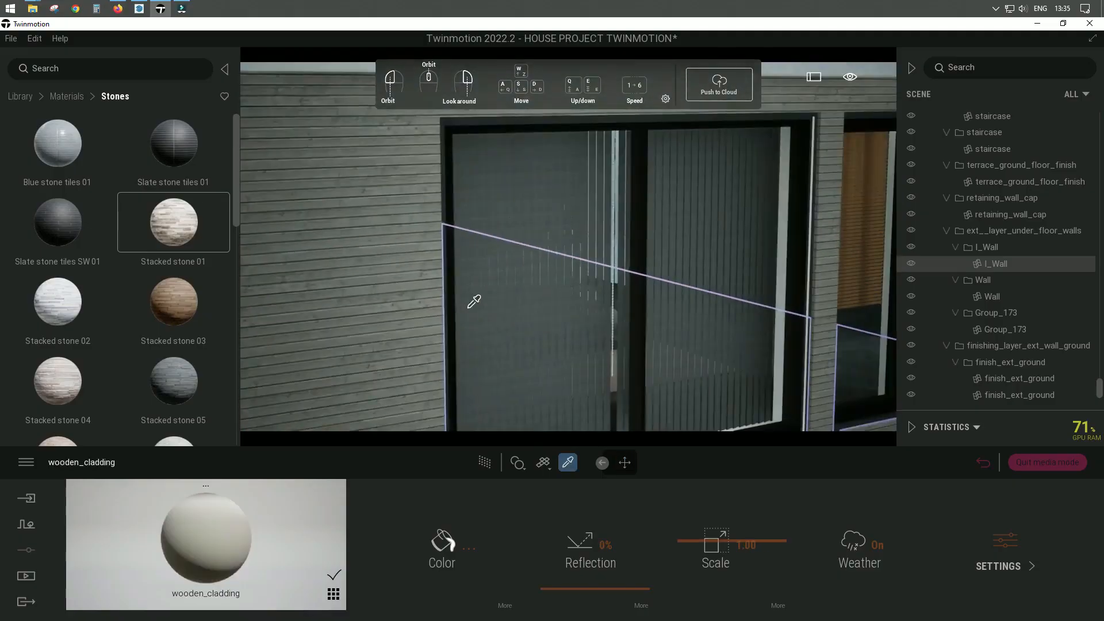
pyautogui.moveTo(468, 308); pyautogui.dragTo(557, 290, button='middle')
pyautogui.moveTo(685, 528); pyautogui.dragTo(729, 528)
pyautogui.scroll(-3, 621, 281)
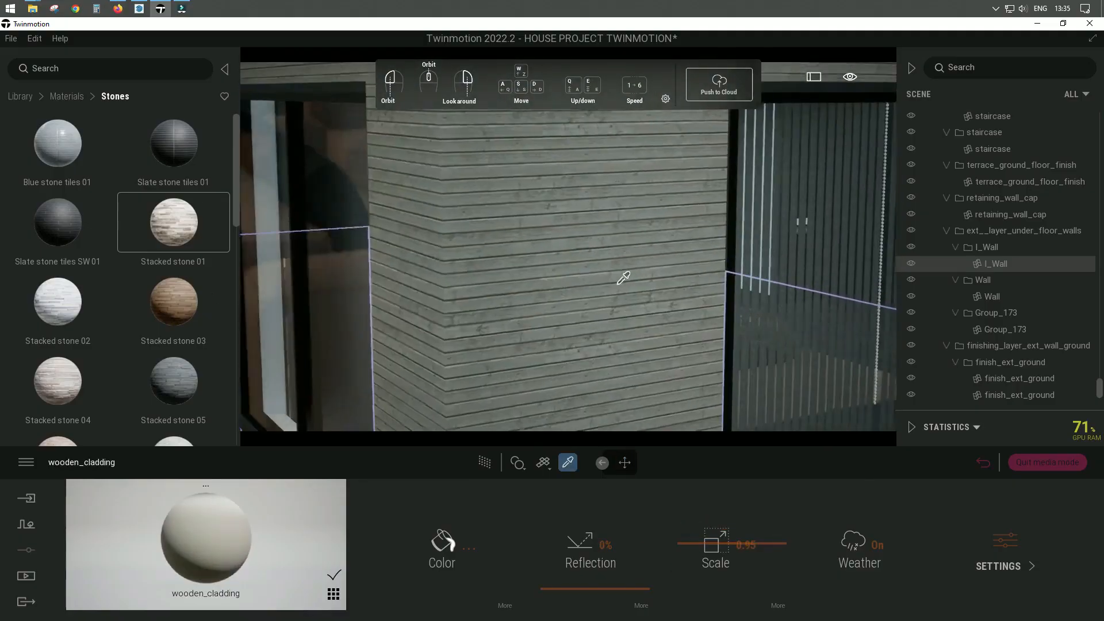
# - Replace the wall's cladding with the Rough planks material from the Wood collection at scale 100
pyautogui.click(61, 97)
pyautogui.scroll(-1, 197, 373)
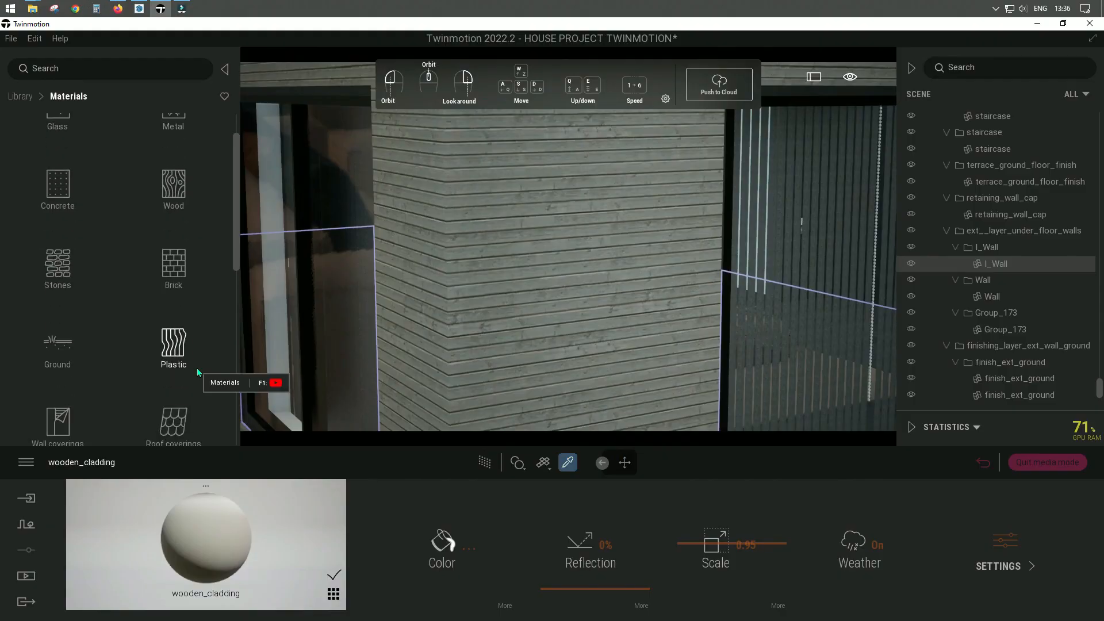
pyautogui.click(173, 199)
pyautogui.moveTo(235, 163); pyautogui.dragTo(234, 432)
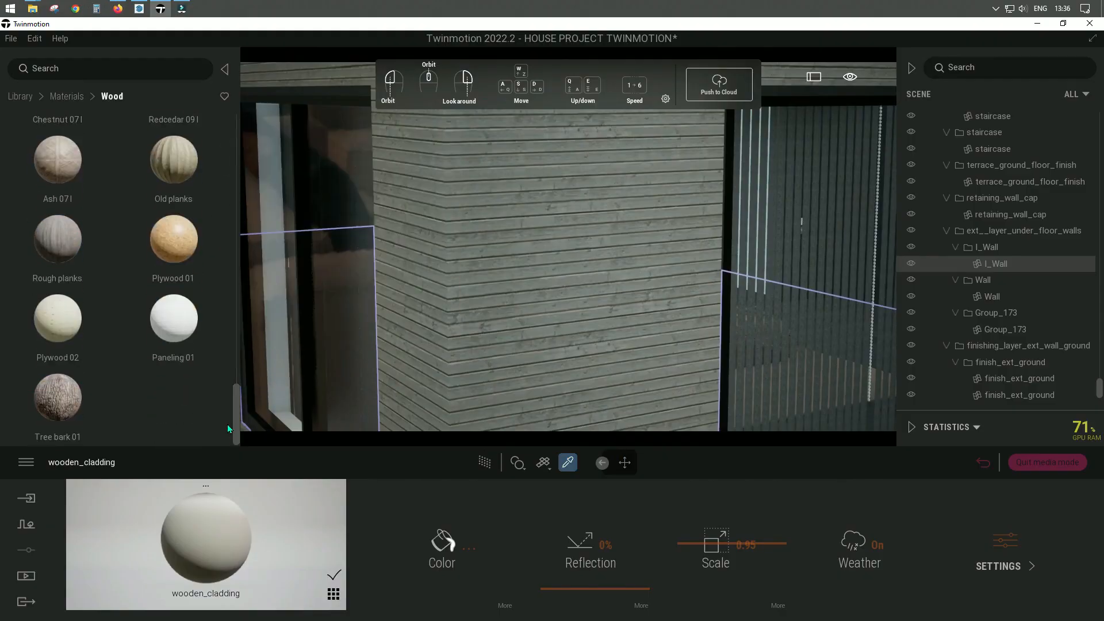
pyautogui.moveTo(58, 239); pyautogui.dragTo(483, 297)
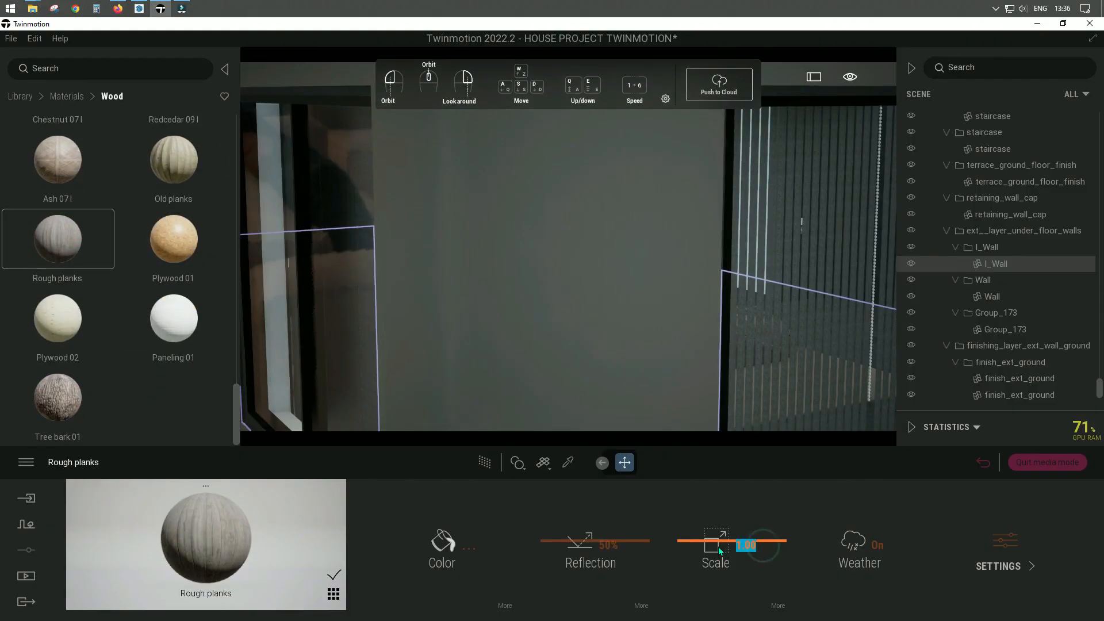
# - Rotate the Rough planks texture by 90 degrees and check the cladding from near and far
pyautogui.click(780, 604)
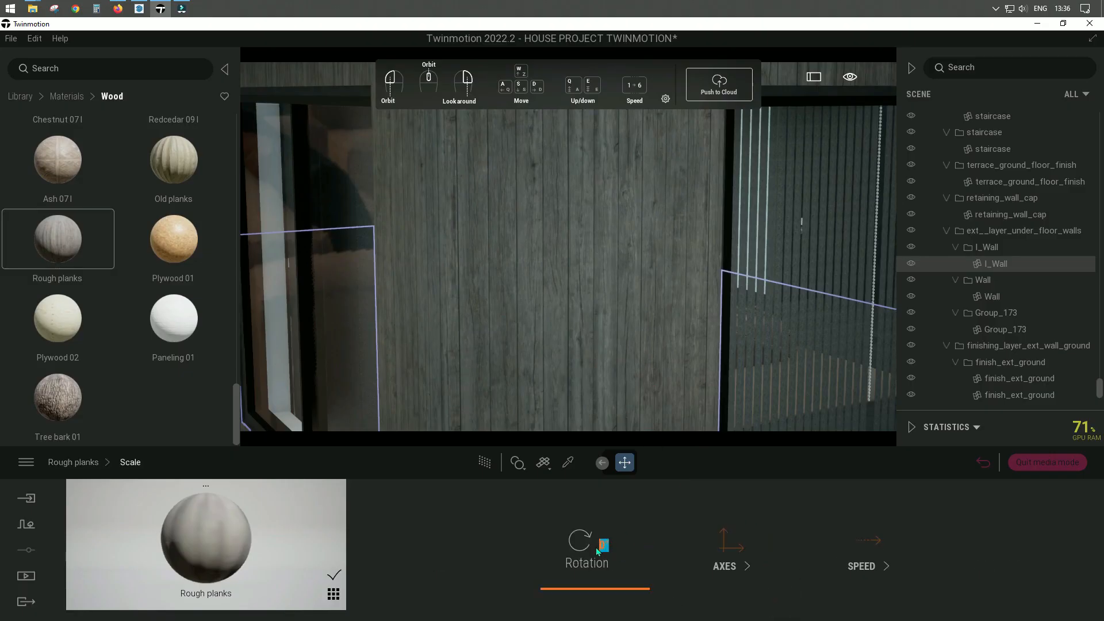
pyautogui.write('90')
pyautogui.press('Return')
pyautogui.scroll(3, 549, 297)
pyautogui.scroll(-10, 554, 291)
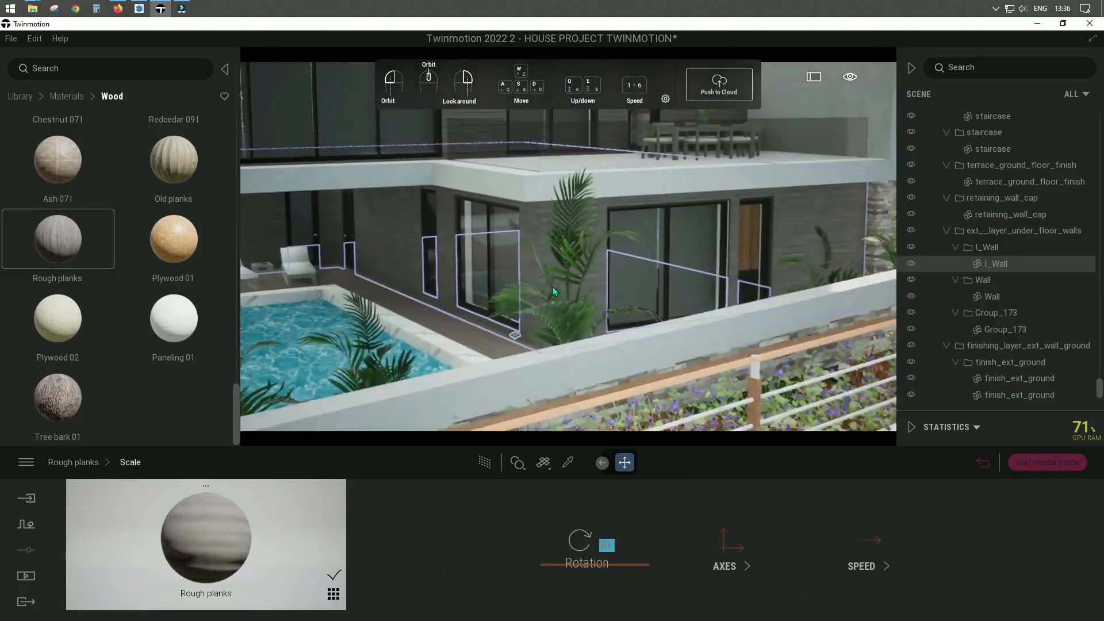
pyautogui.scroll(8, 553, 291)
# - Set the Rough planks scale to 150 and the reflection to 75%, inspecting the wood grain up close
pyautogui.click(82, 464)
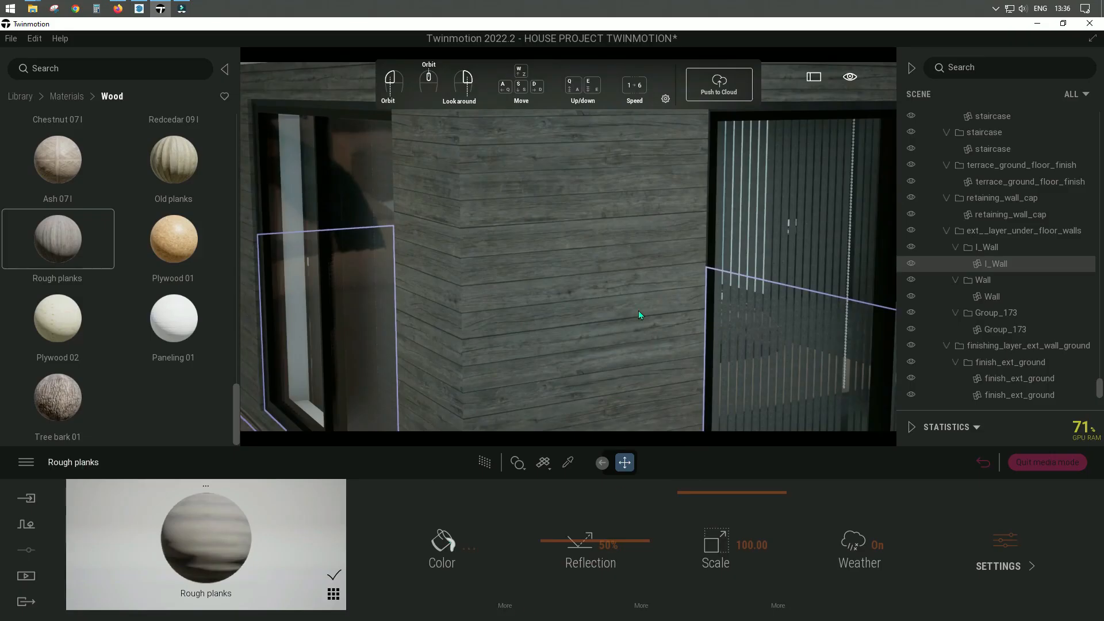
pyautogui.write('150')
pyautogui.press('Return')
pyautogui.scroll(6, 588, 311)
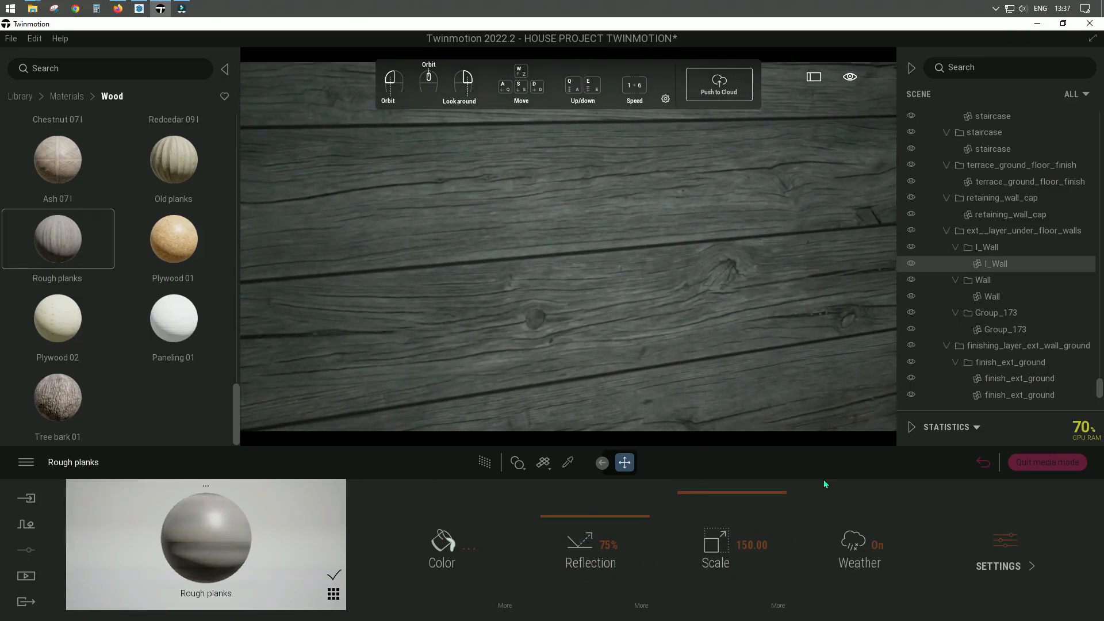
# - Turn on path tracing and tint the Rough planks material with the stored colour D2A592
pyautogui.click(485, 463)
pyautogui.scroll(-6, 640, 331)
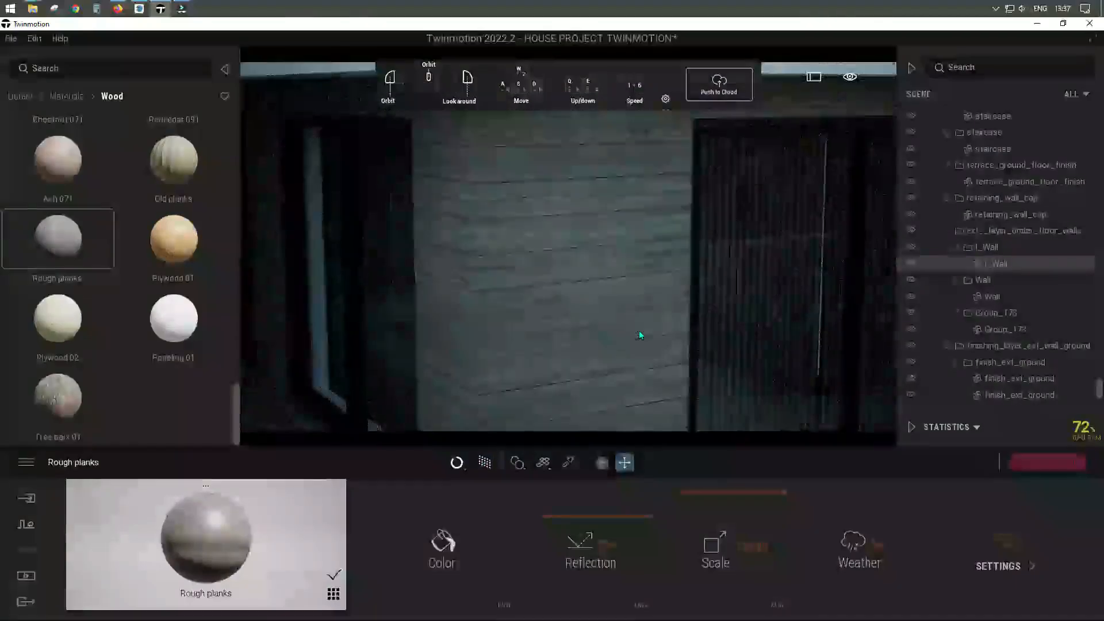
pyautogui.click(447, 541)
pyautogui.click(719, 294)
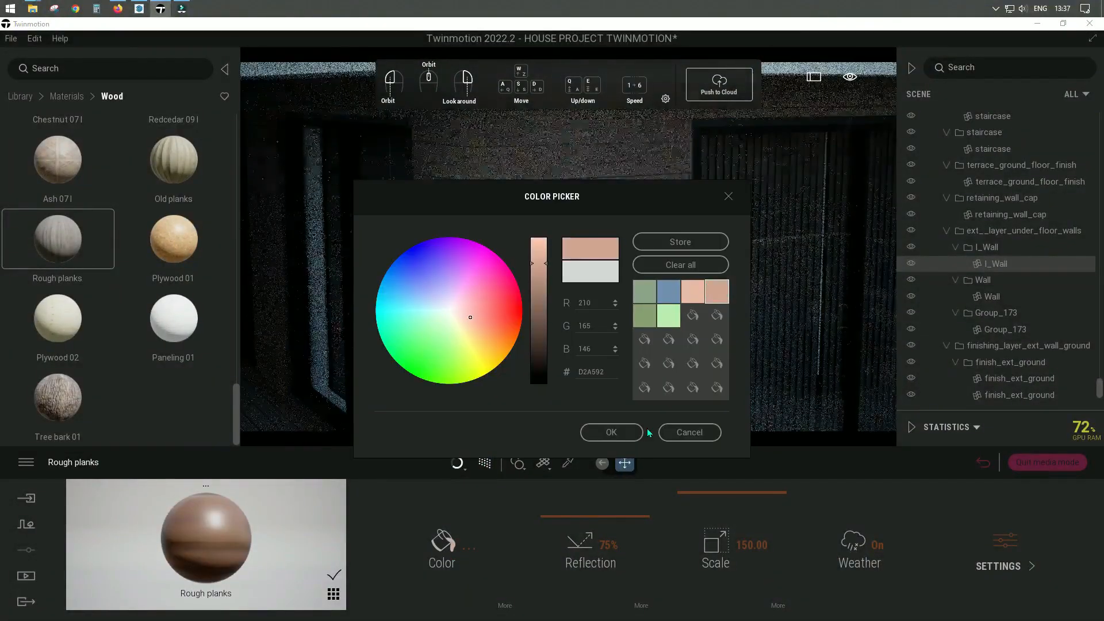
pyautogui.click(632, 432)
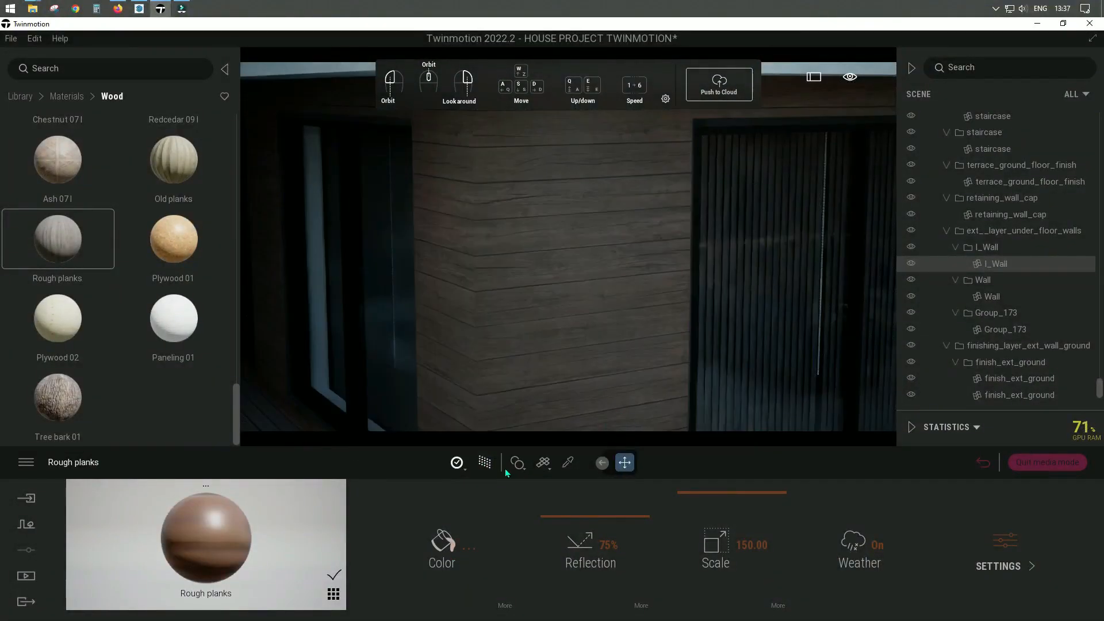
# - Compare the tinted cladding with path tracing off and on, viewing the house from farther away and up close
pyautogui.click(485, 463)
pyautogui.click(485, 463)
pyautogui.scroll(-1, 598, 350)
pyautogui.scroll(-6, 598, 350)
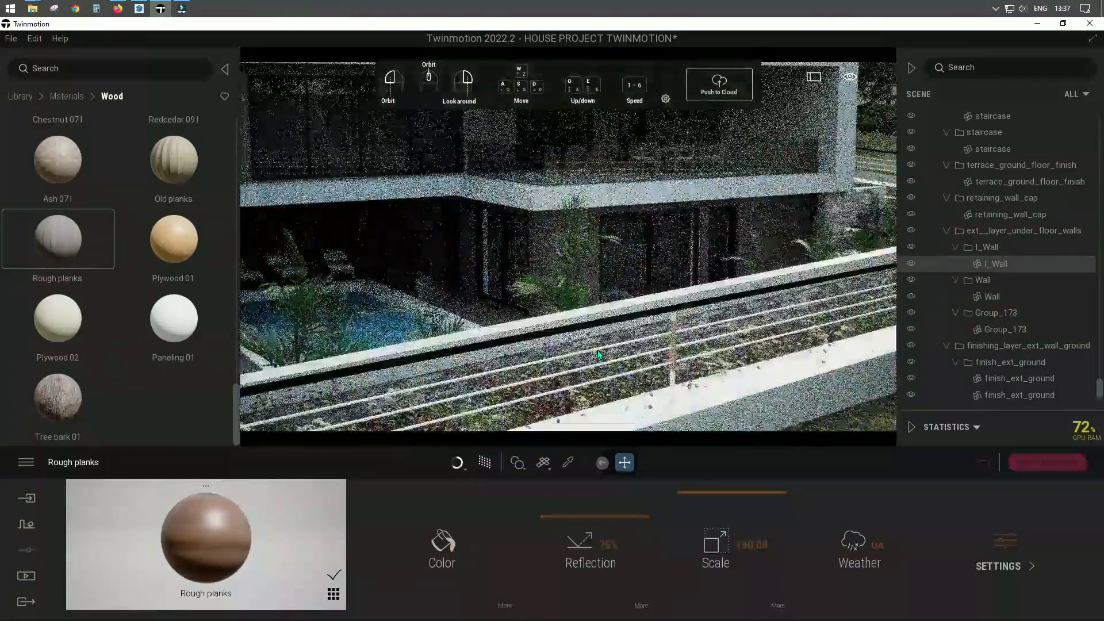
pyautogui.scroll(5, 579, 312)
# - Retint the Rough planks material, trying D2B9AF and B09B92 and ending with the warmer B08A81
pyautogui.click(441, 542)
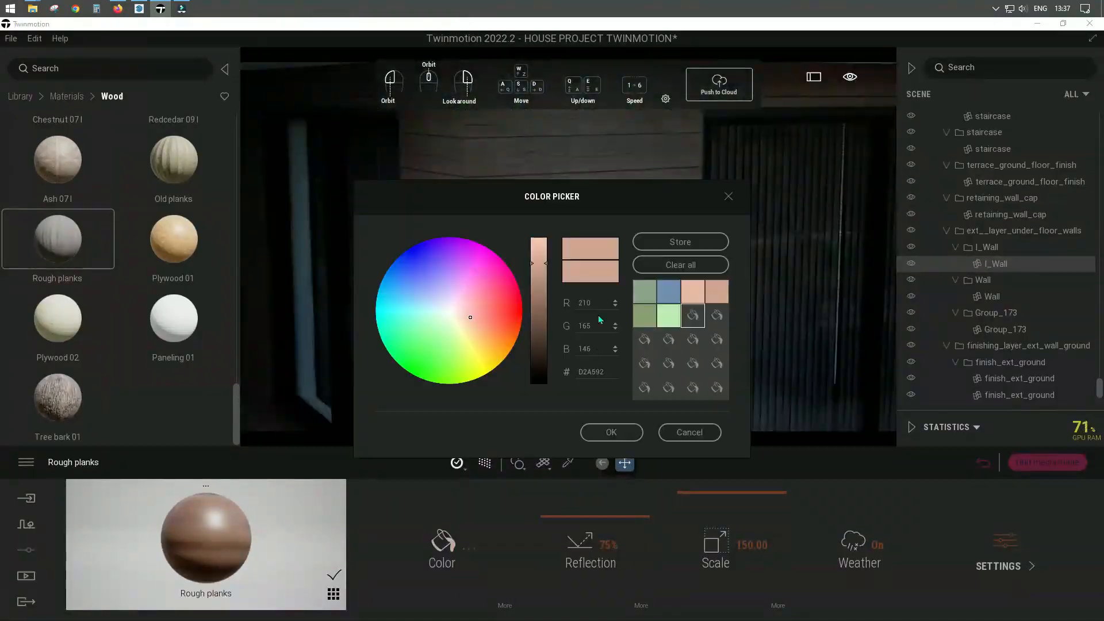
pyautogui.click(460, 314)
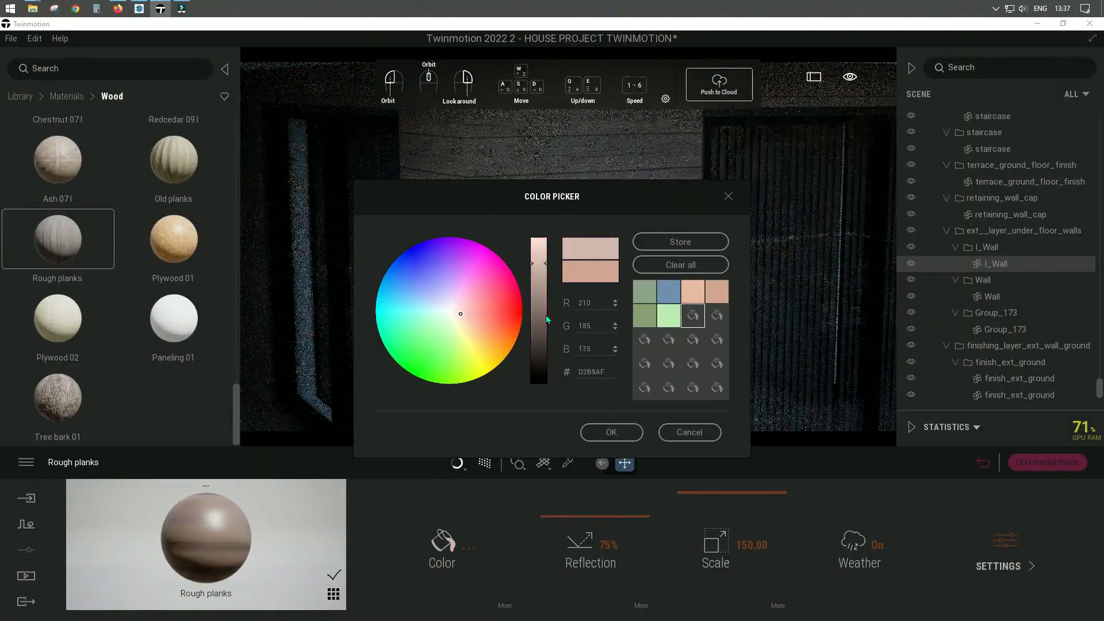
pyautogui.click(612, 432)
pyautogui.click(444, 538)
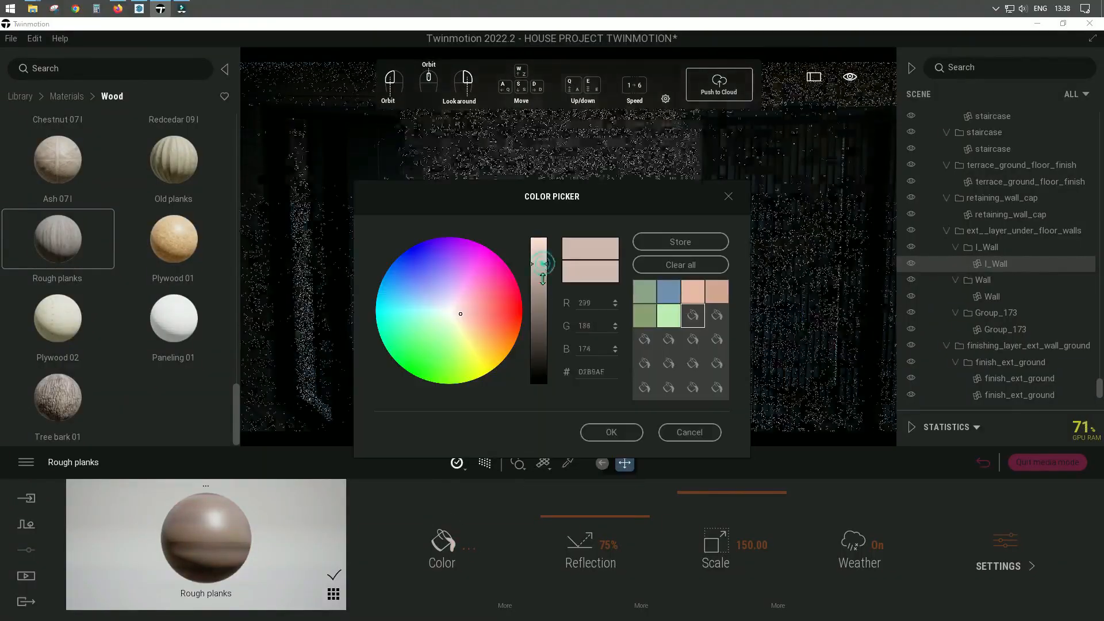
pyautogui.click(610, 432)
pyautogui.click(441, 540)
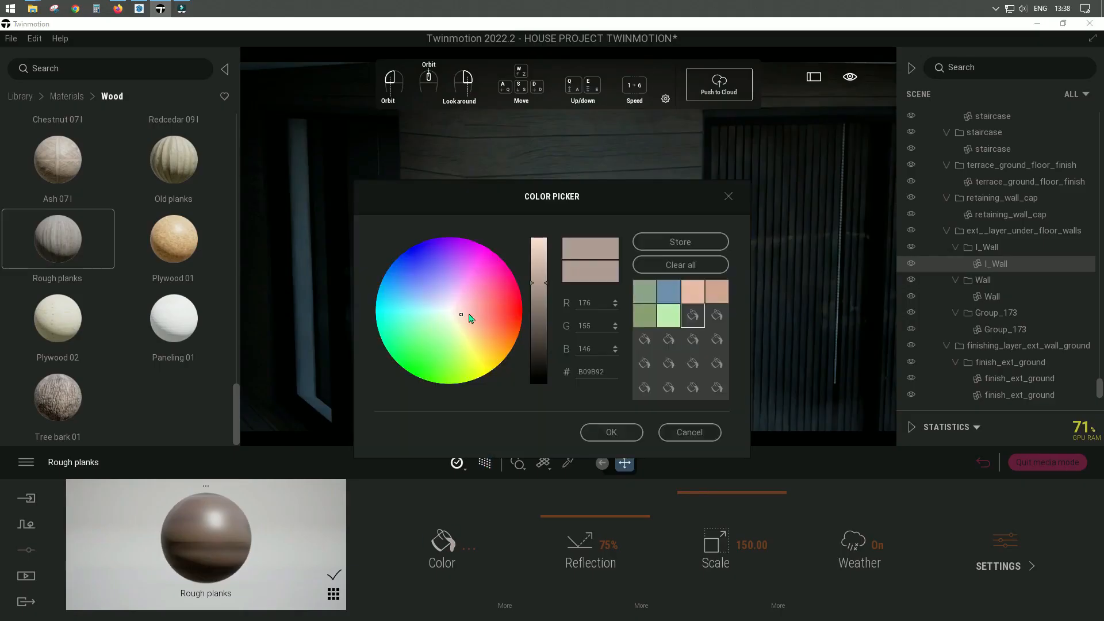
pyautogui.click(469, 315)
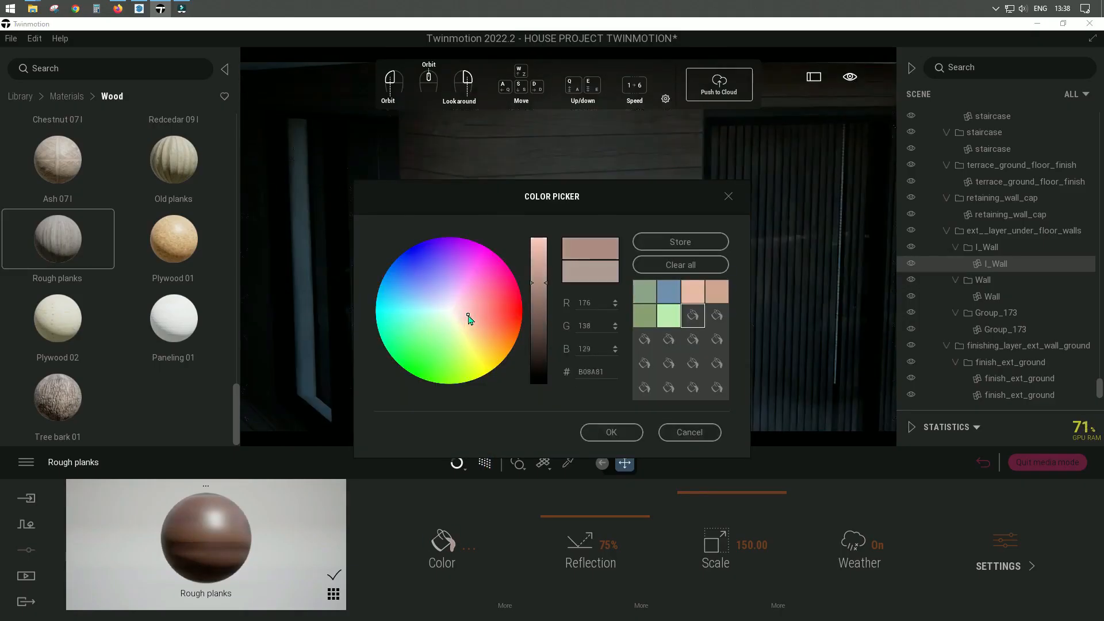
pyautogui.press('Return')
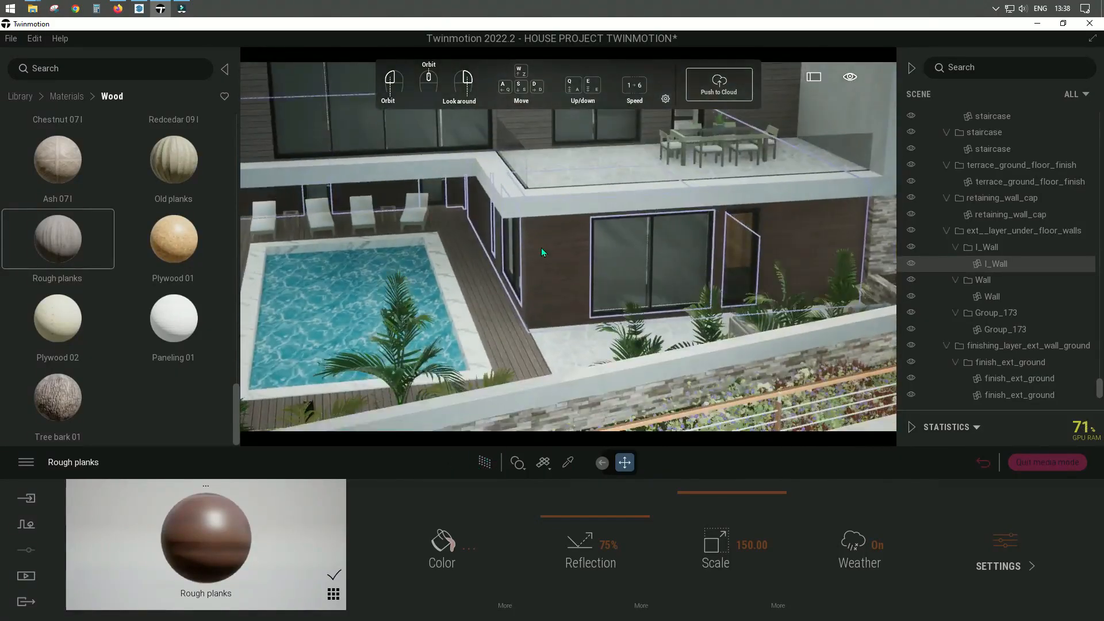
# - Turn on path tracing for a wider view of the house and set the Rough planks scale to 200
pyautogui.scroll(4, 546, 256)
pyautogui.scroll(-5, 560, 295)
pyautogui.moveTo(561, 295); pyautogui.dragTo(554, 354, button='middle')
pyautogui.click(484, 462)
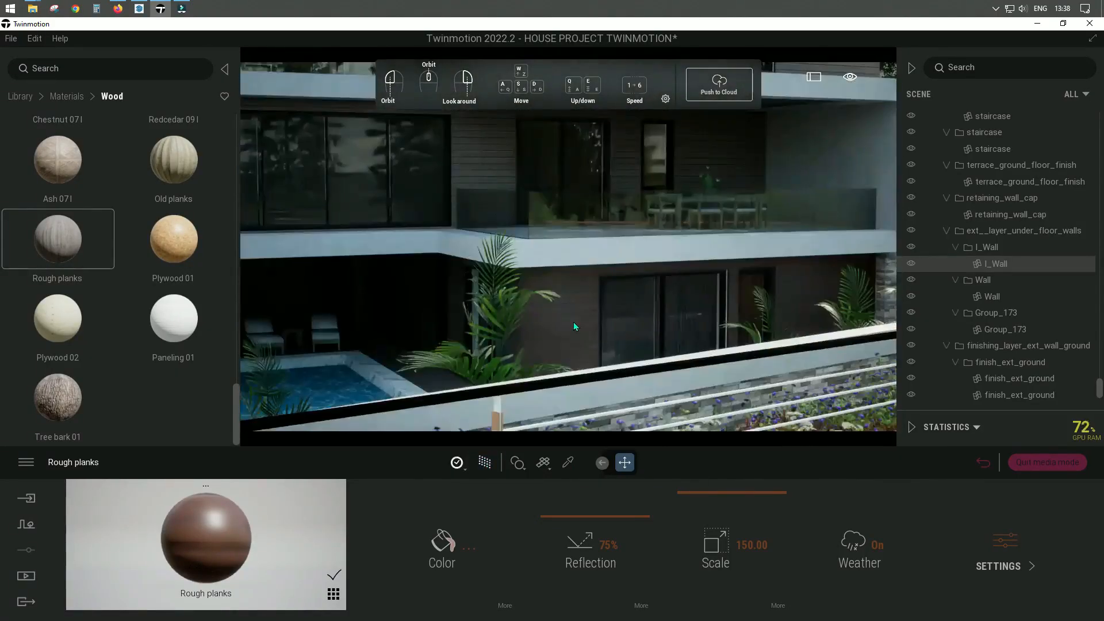
pyautogui.click(777, 547)
pyautogui.write('200')
pyautogui.press('Return')
pyautogui.scroll(4, 579, 348)
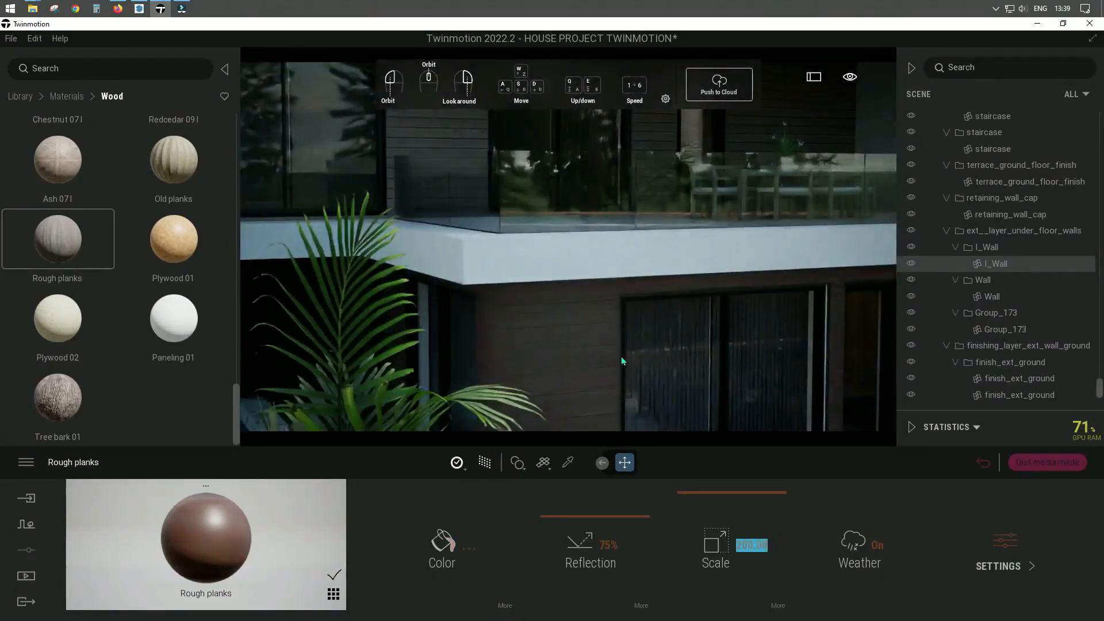
# - Turn on Parallax in the Rough planks bump settings and inspect the ground-floor cladding up close
pyautogui.click(1003, 574)
pyautogui.click(502, 603)
pyautogui.click(788, 543)
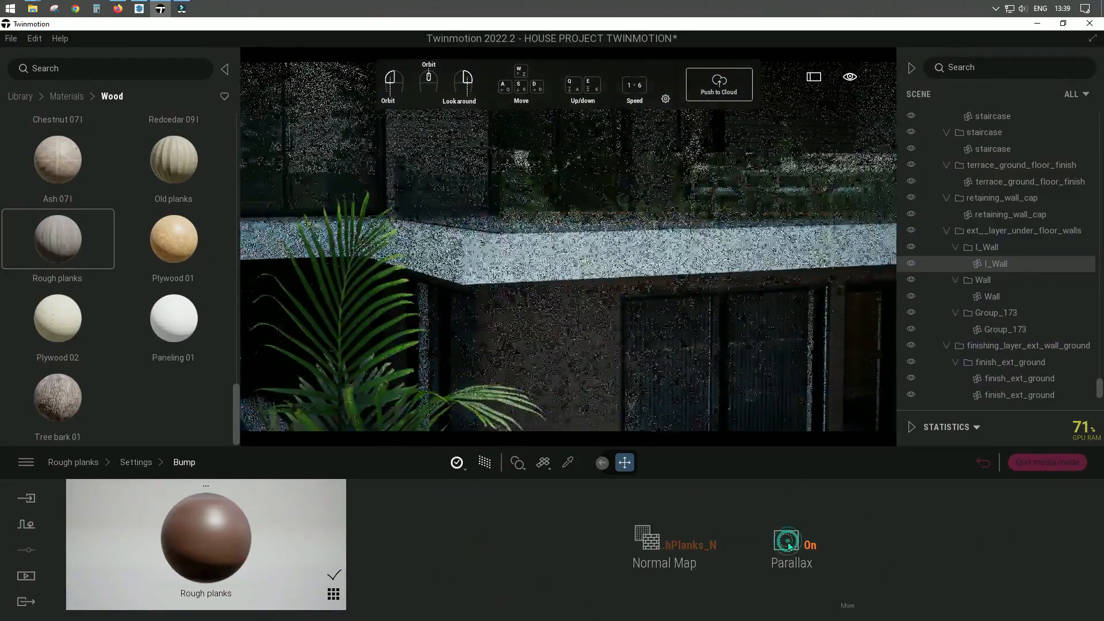
pyautogui.click(73, 462)
pyautogui.scroll(2, 551, 357)
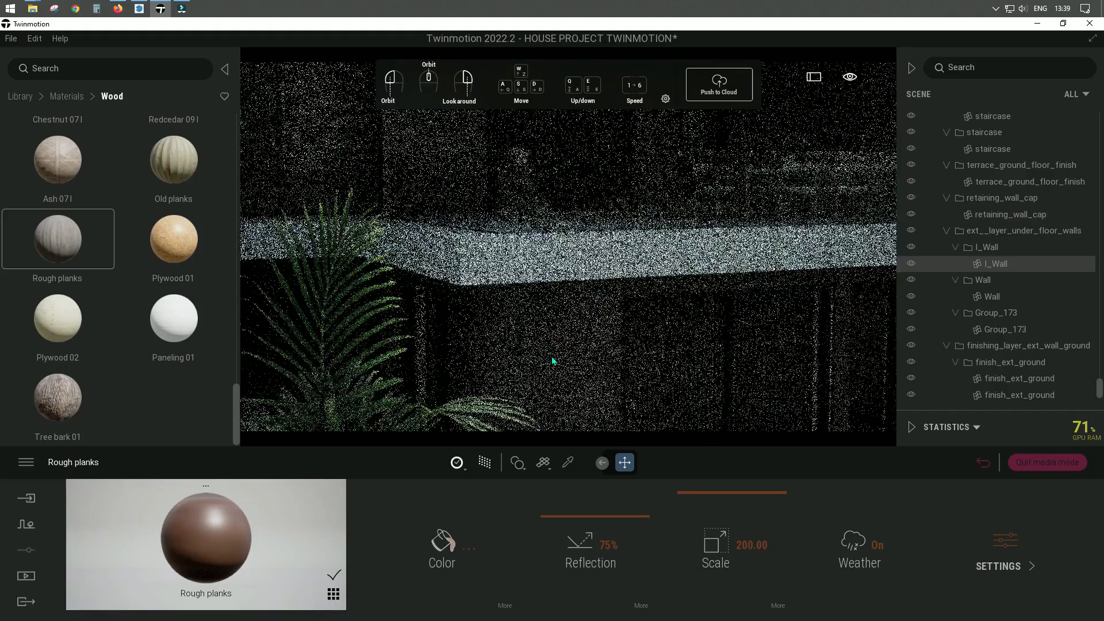
pyautogui.scroll(-2, 613, 311)
pyautogui.scroll(5, 568, 381)
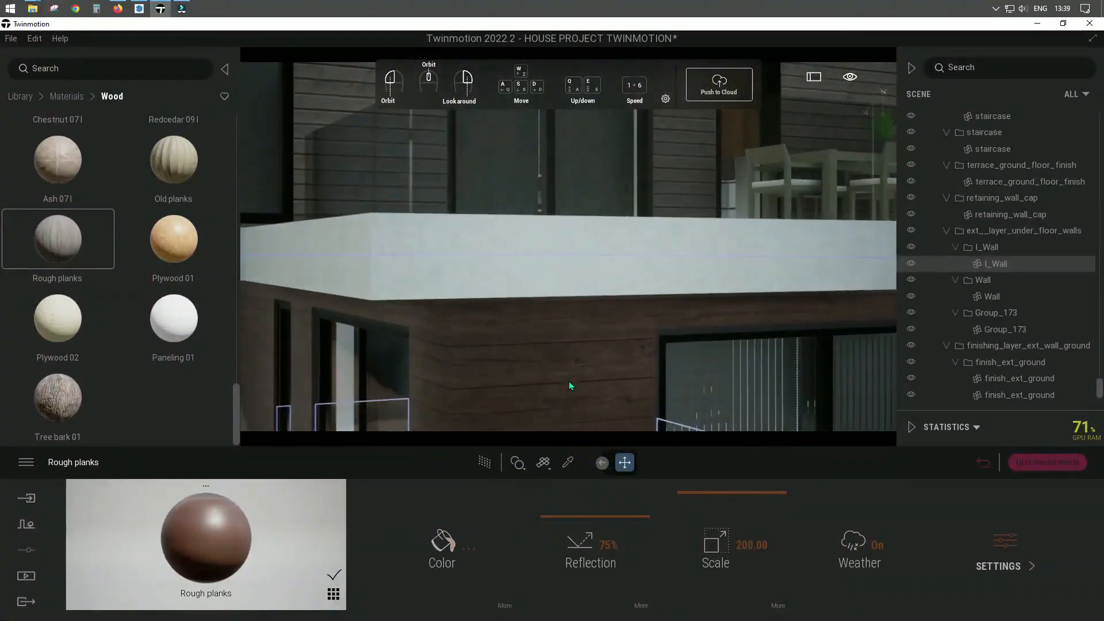
pyautogui.scroll(10, 199, 244)
# - Apply the Ipe A wood to the ground-floor exterior wall and set its scale to 150
pyautogui.moveTo(173, 143); pyautogui.dragTo(508, 288)
pyautogui.click(718, 546)
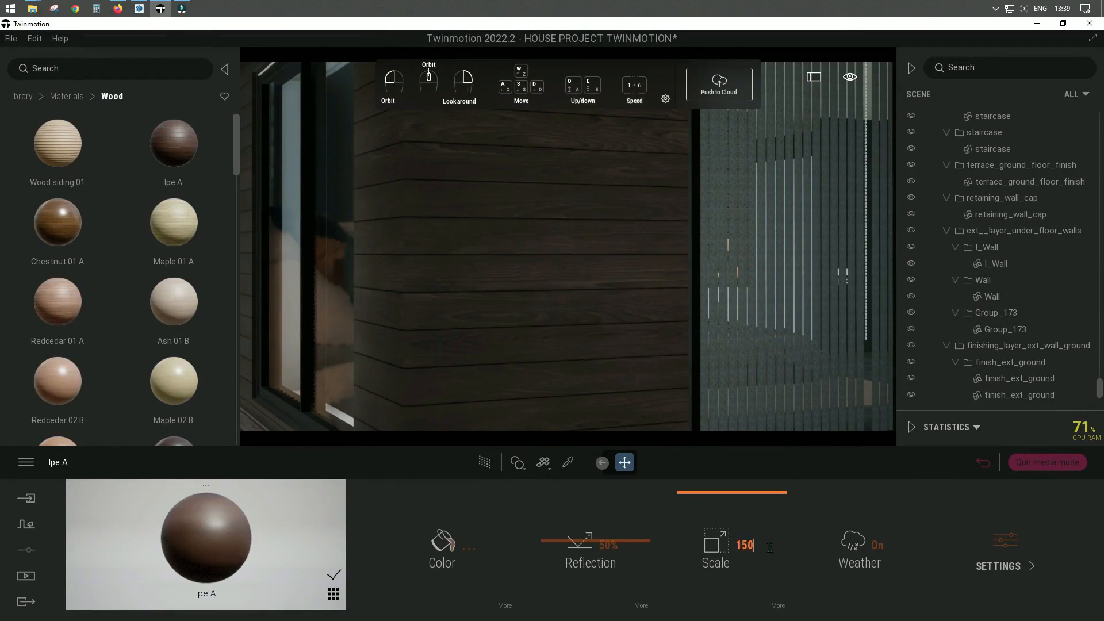
pyautogui.press('Return')
# - Store Ipe A's original colour as a swatch, tint the material 99776E and set its reflection to 70%
pyautogui.click(443, 542)
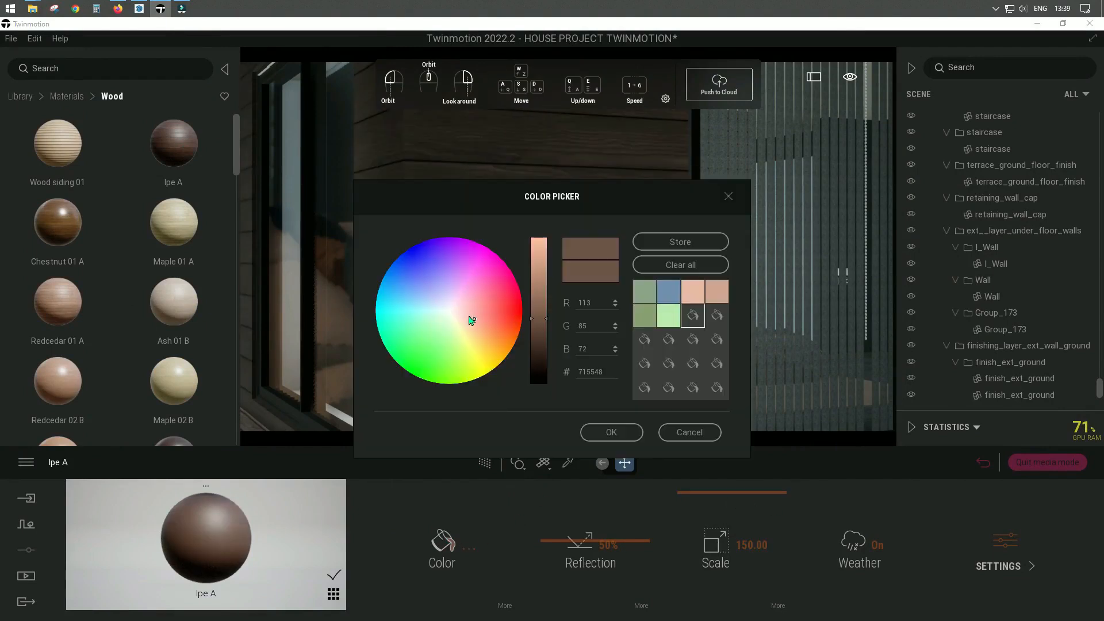
pyautogui.click(681, 241)
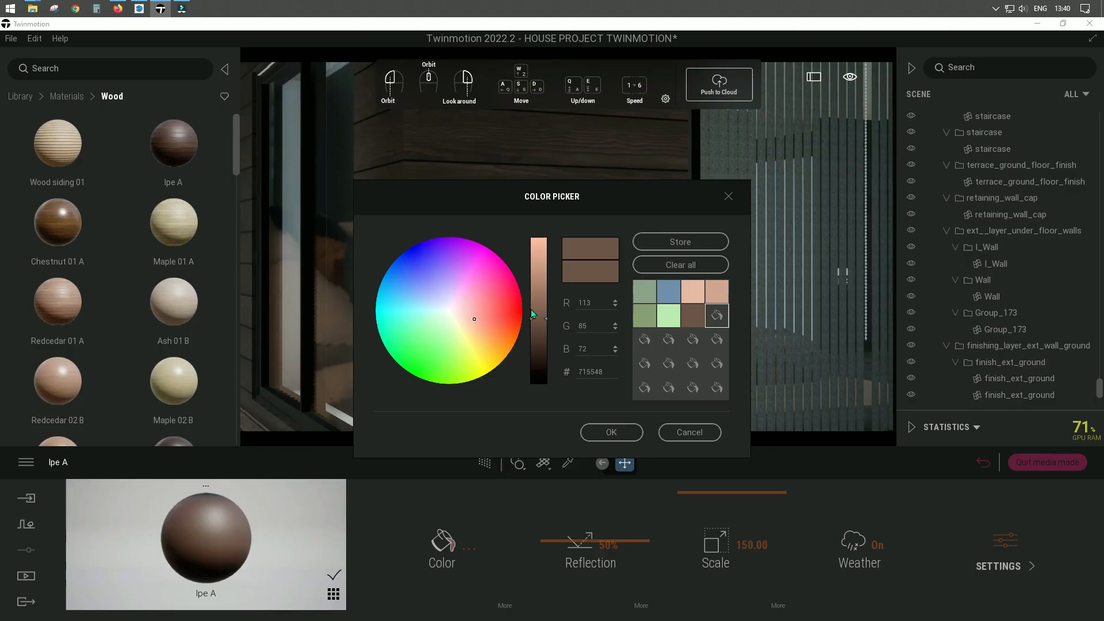
pyautogui.moveTo(532, 314); pyautogui.dragTo(532, 295)
pyautogui.moveTo(474, 316); pyautogui.dragTo(469, 316)
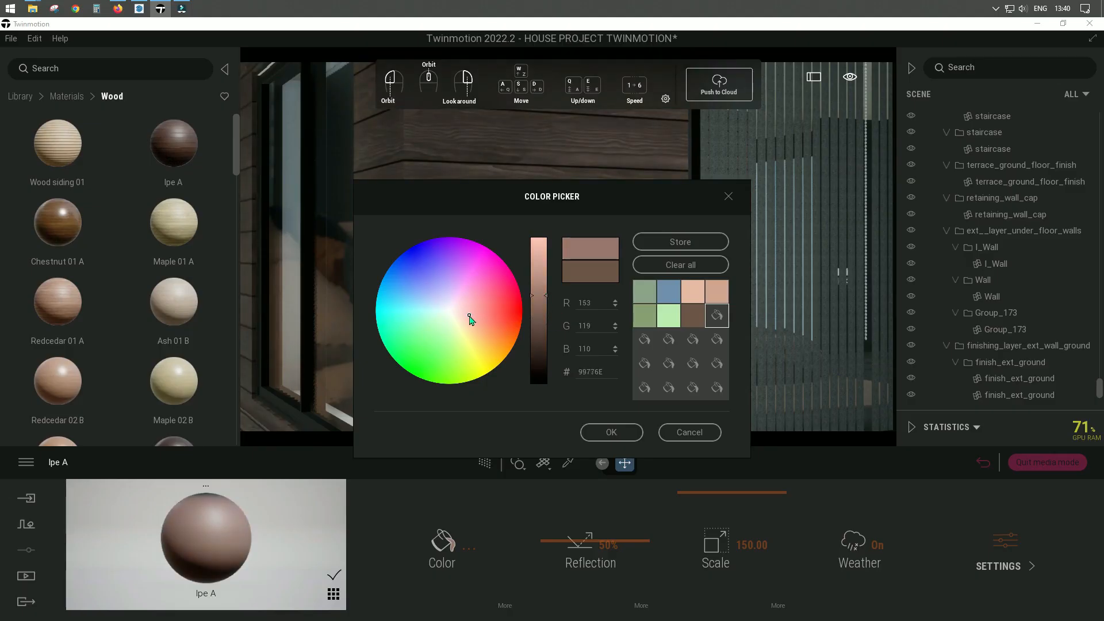
pyautogui.click(621, 432)
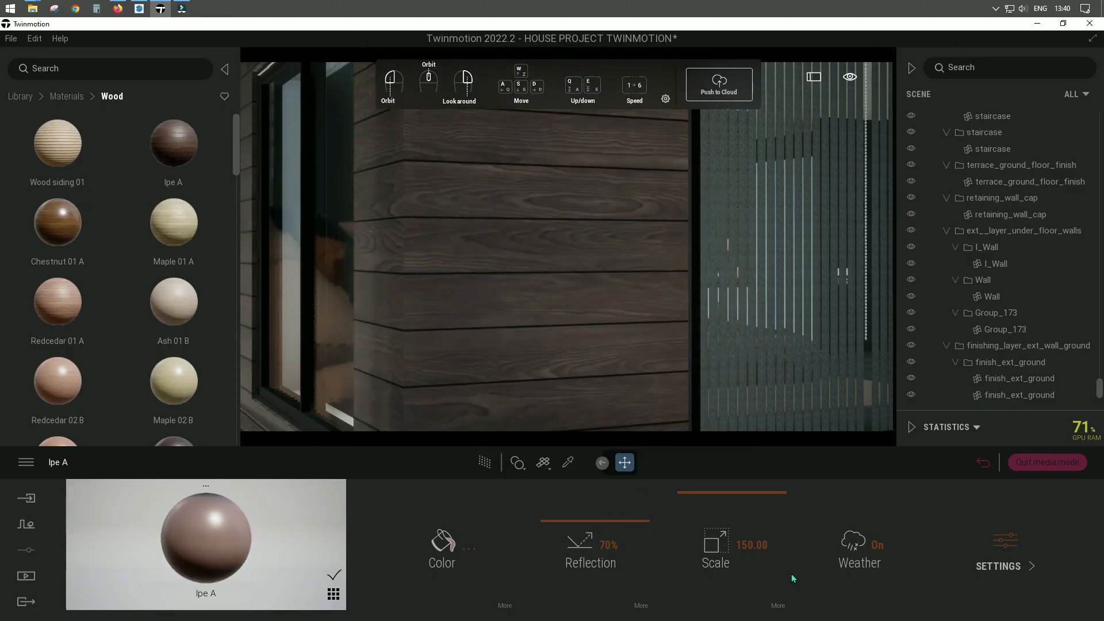
# - Set the Ipe A material's luminosity to 44% and its grunge to 9%
pyautogui.click(641, 606)
pyautogui.click(70, 460)
pyautogui.click(506, 607)
pyautogui.moveTo(726, 540); pyautogui.dragTo(729, 545)
pyautogui.moveTo(835, 589); pyautogui.dragTo(836, 578)
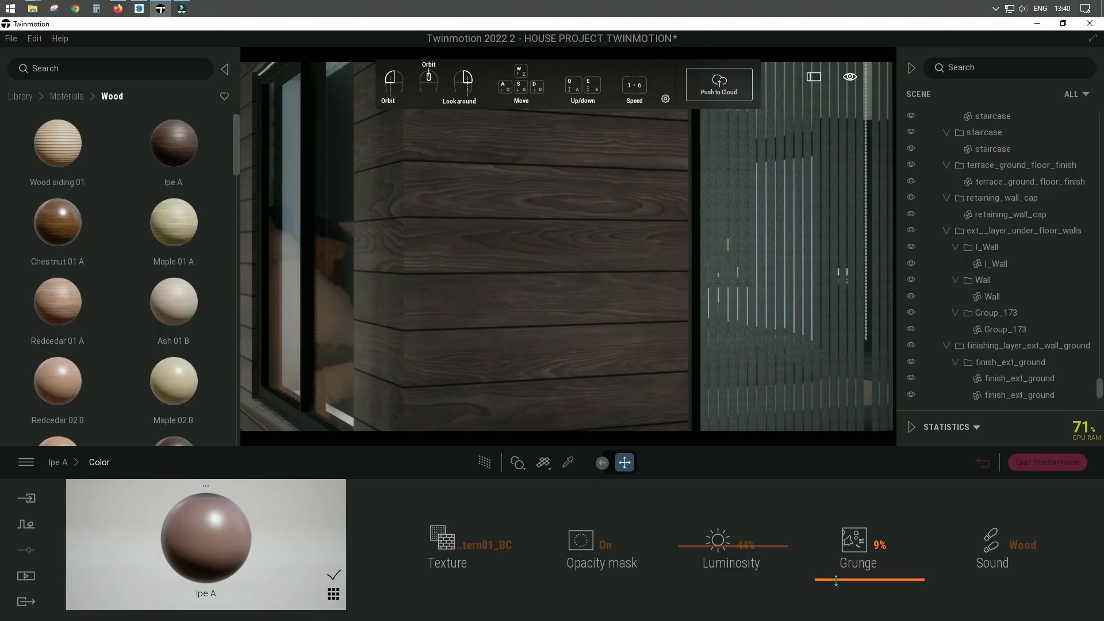
# - Back away from the wall to frame the terrace and ground floor, and turn on path tracing
pyautogui.scroll(-6, 565, 344)
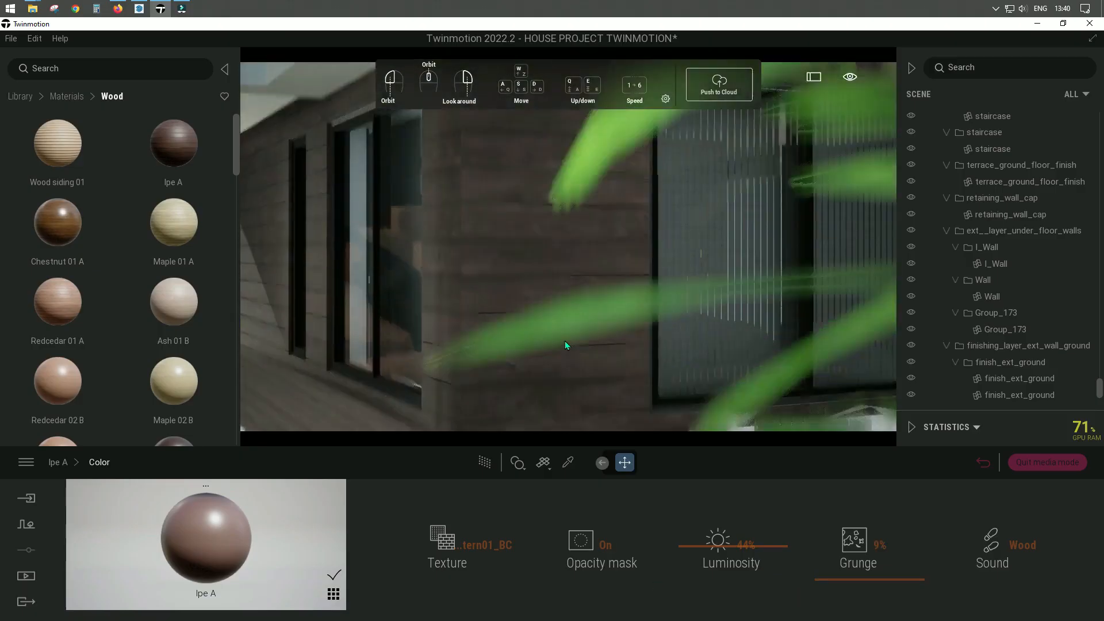
pyautogui.scroll(-3, 566, 343)
pyautogui.moveTo(667, 419); pyautogui.dragTo(627, 388, button='middle')
pyautogui.click(484, 462)
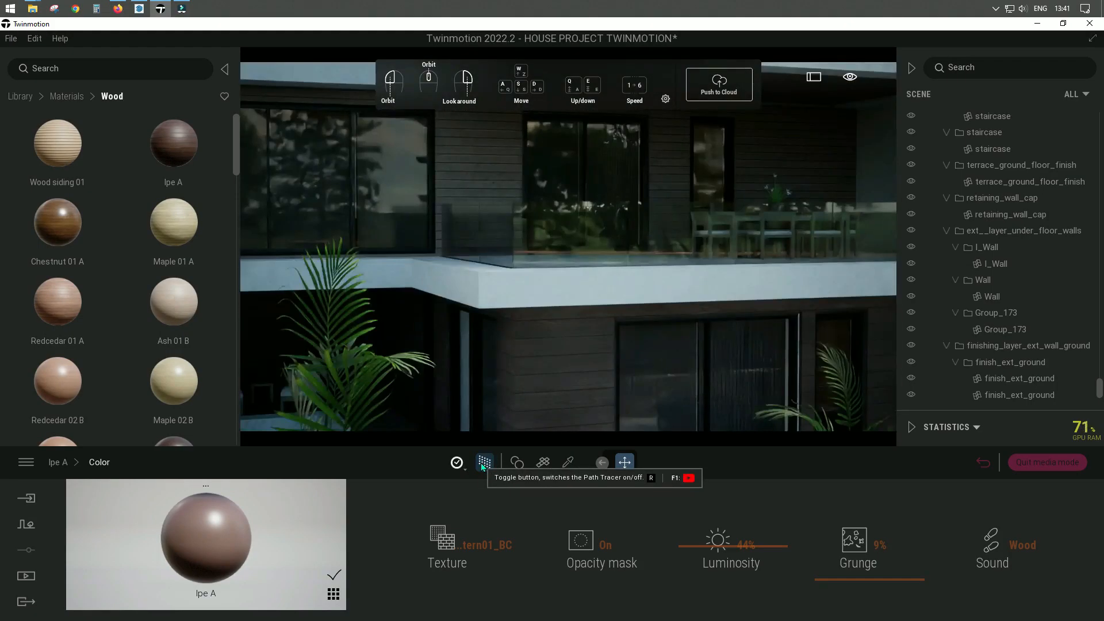
# - Lighten the Ipe A tint, trying the paler colours CFAEAD and CFBAAD under path tracing
pyautogui.click(58, 462)
pyautogui.click(441, 543)
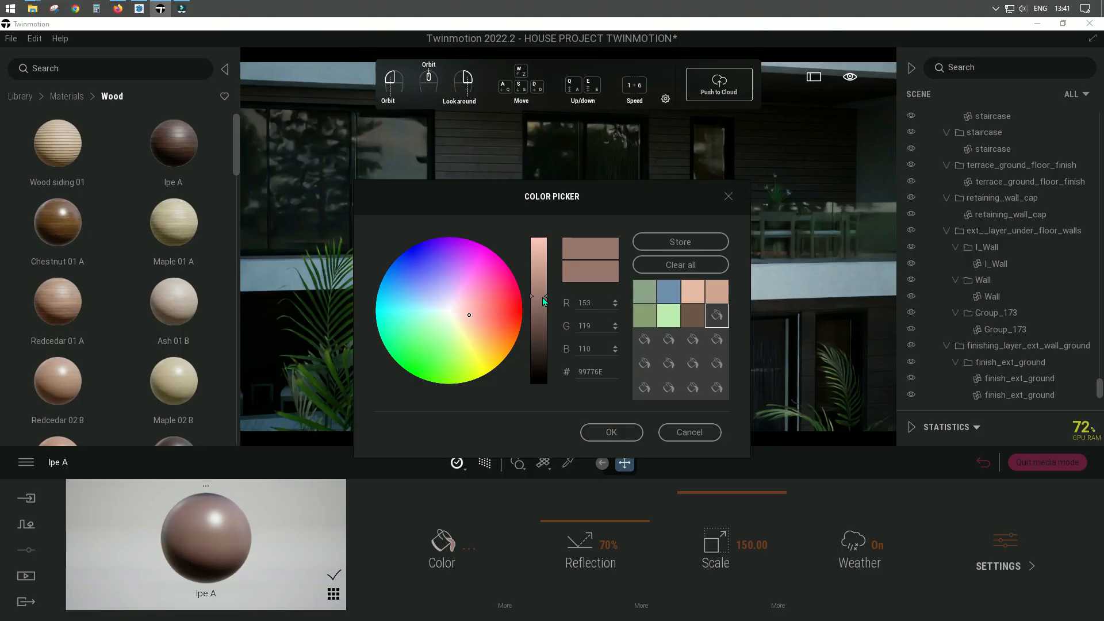
pyautogui.moveTo(543, 298); pyautogui.dragTo(544, 263)
pyautogui.click(624, 432)
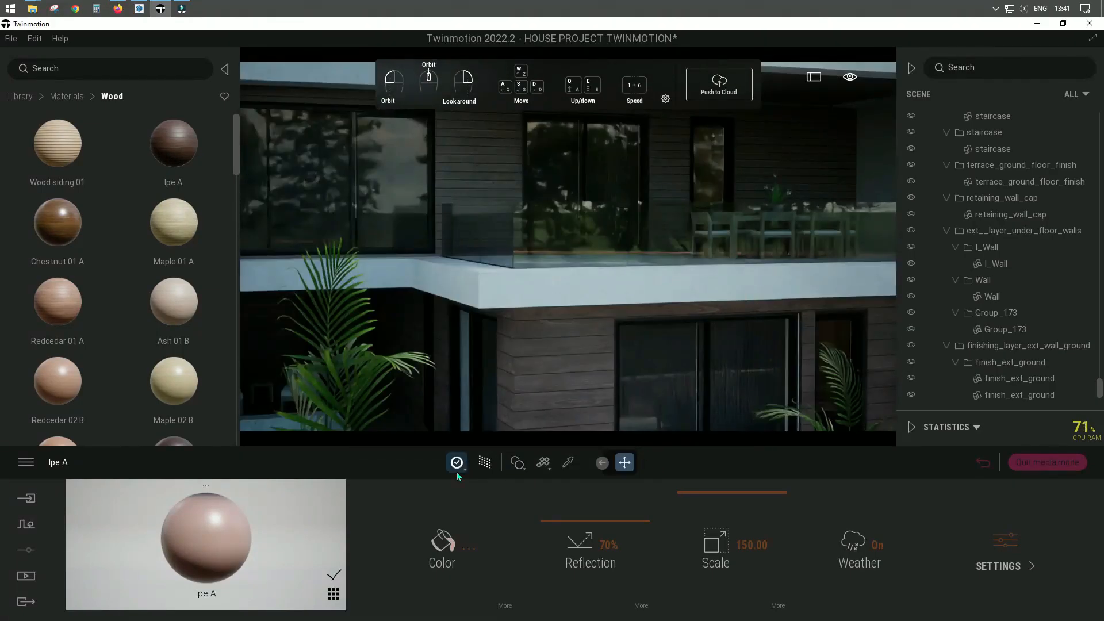
pyautogui.click(440, 528)
pyautogui.click(460, 311)
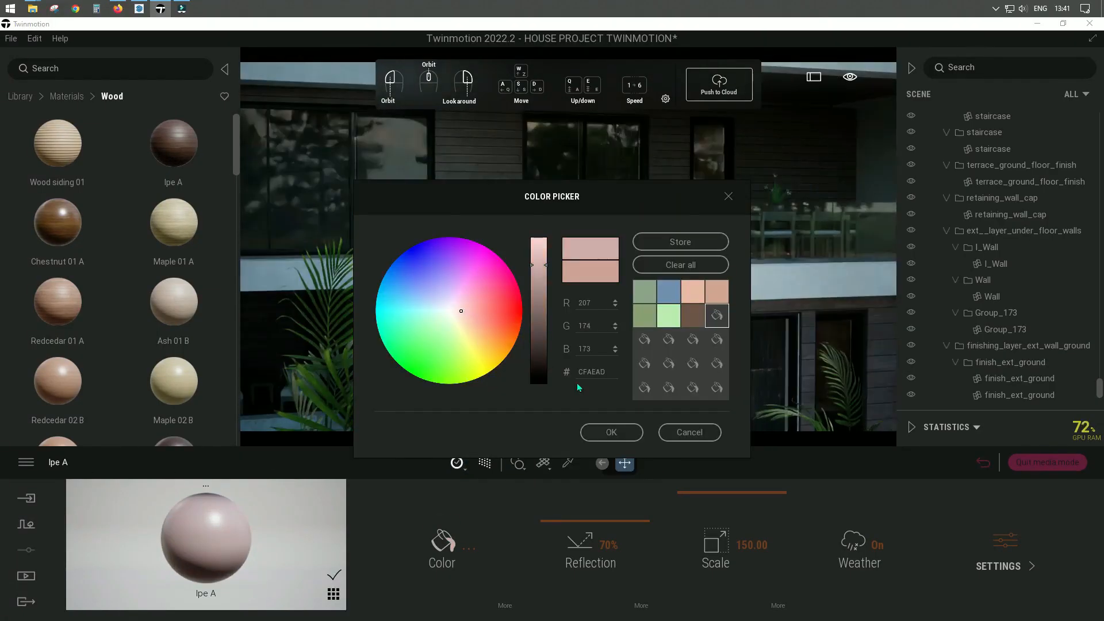
pyautogui.click(615, 432)
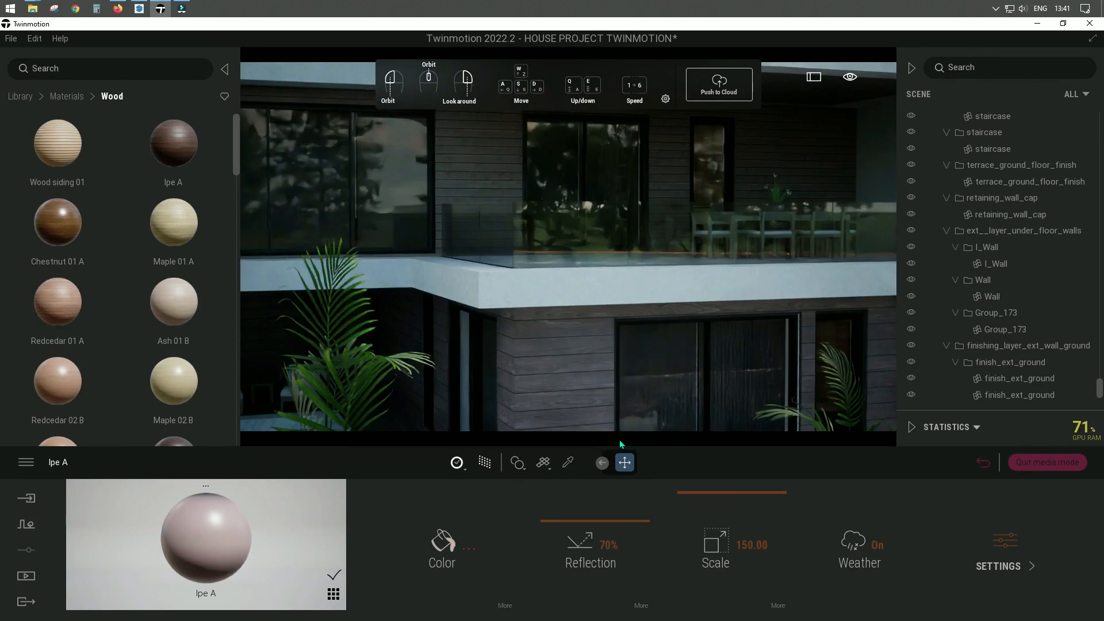
pyautogui.click(450, 541)
pyautogui.click(460, 314)
pyautogui.click(600, 432)
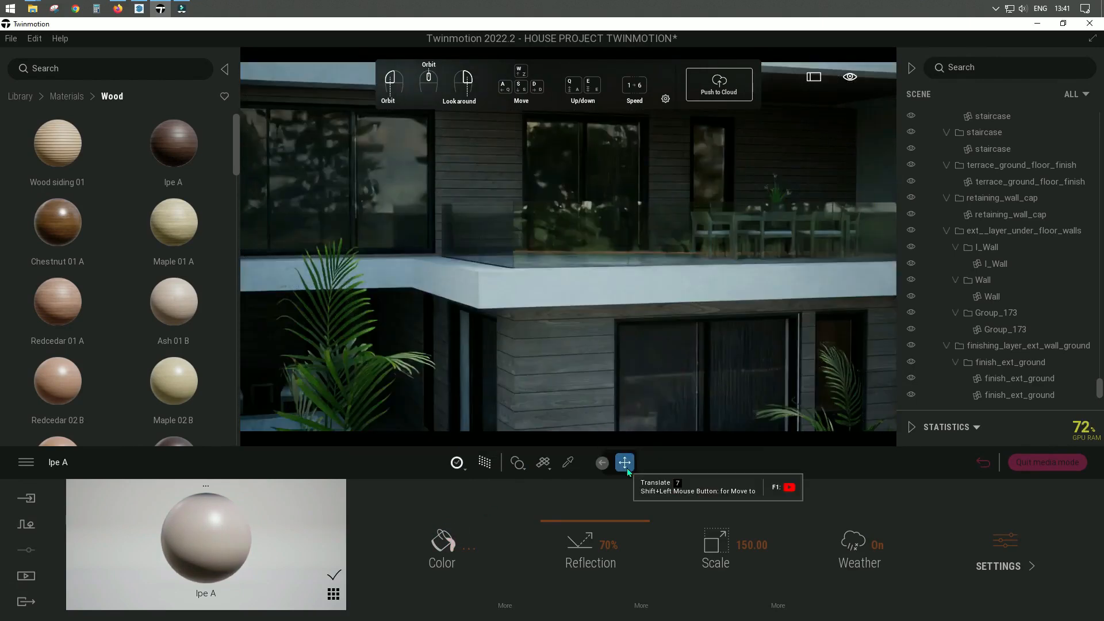
# - Darken and warm the Ipe A tint to AF8D7B
pyautogui.click(448, 540)
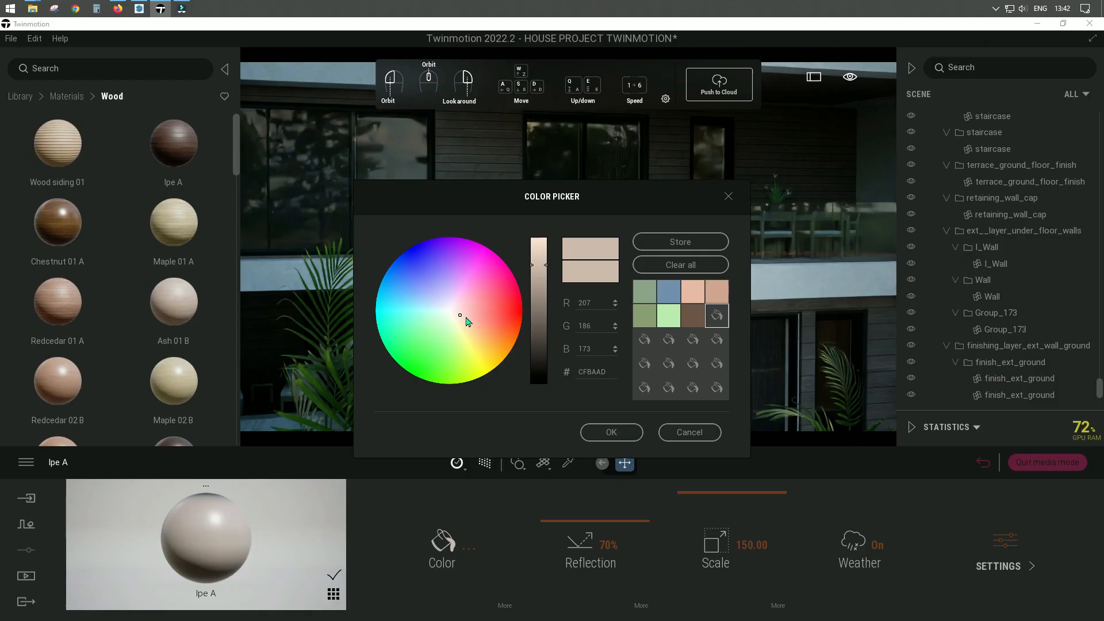
pyautogui.click(464, 318)
pyautogui.click(542, 284)
pyautogui.click(622, 435)
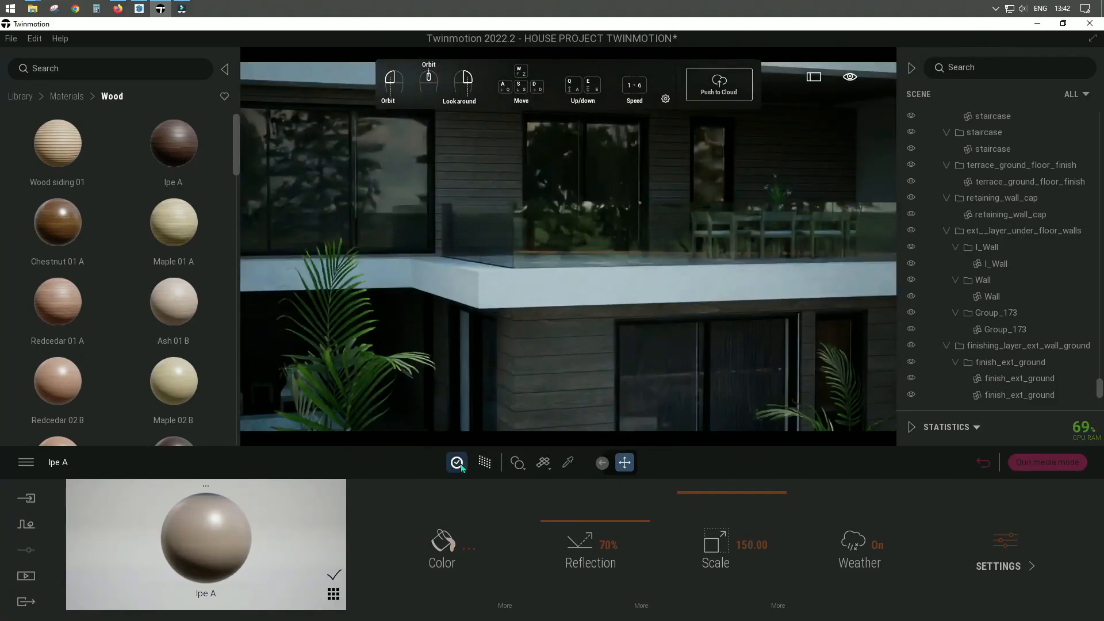
pyautogui.click(443, 544)
pyautogui.click(469, 320)
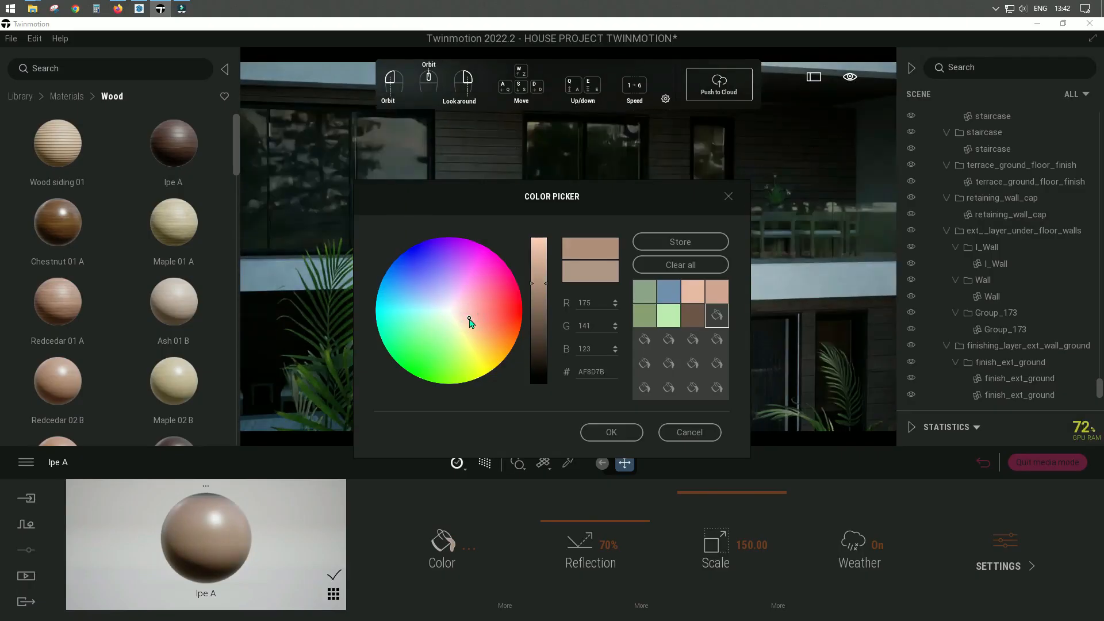
pyautogui.click(615, 432)
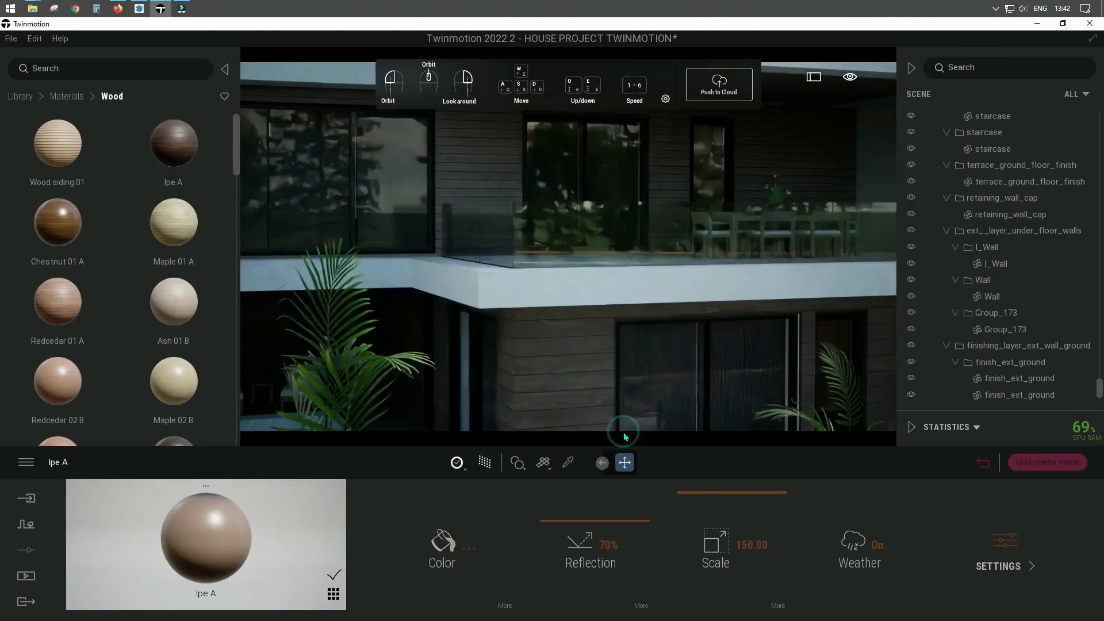
# - Open the saved Image1 view and compare the cladding on all floors in a closer path-traced view
pyautogui.click(26, 575)
pyautogui.click(230, 518)
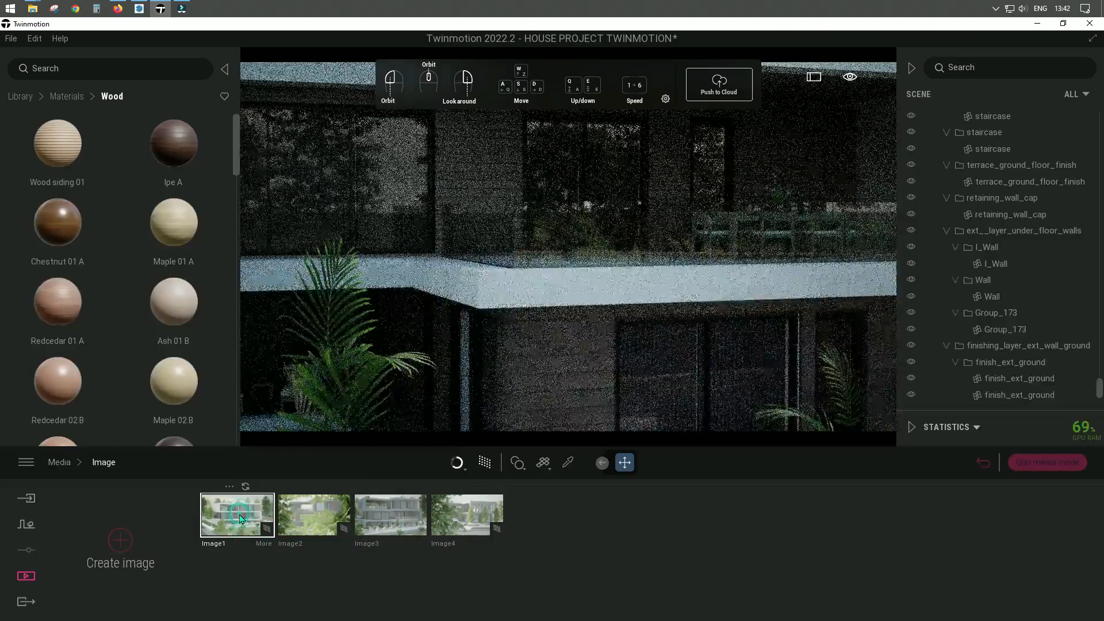
pyautogui.click(240, 519)
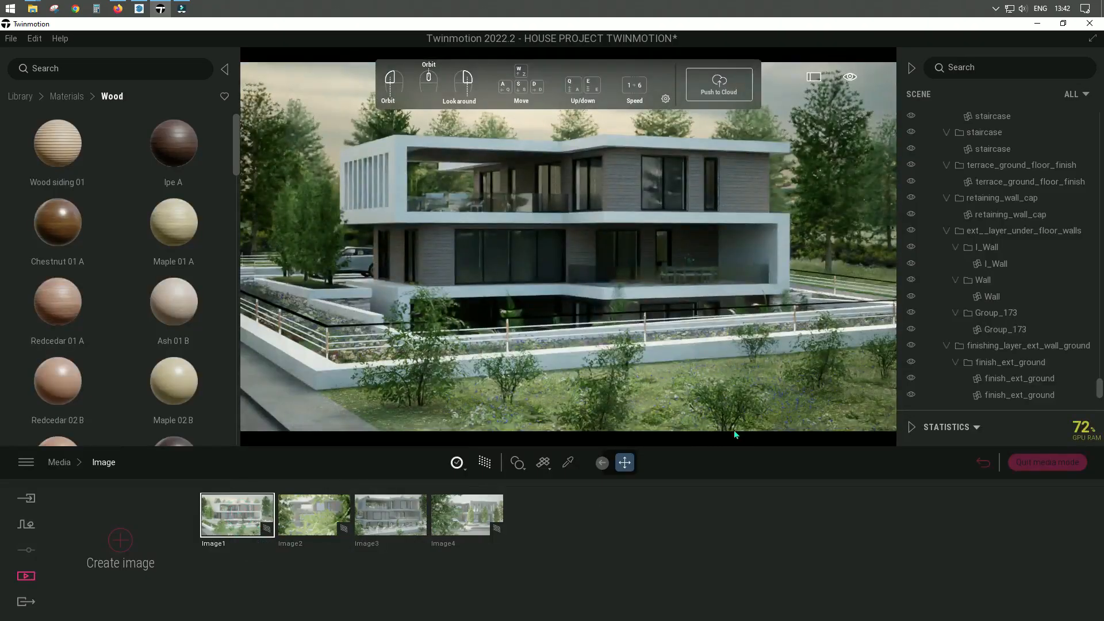
pyautogui.click(477, 462)
pyautogui.scroll(5, 594, 406)
pyautogui.moveTo(594, 406); pyautogui.dragTo(709, 429, button='middle')
pyautogui.click(492, 465)
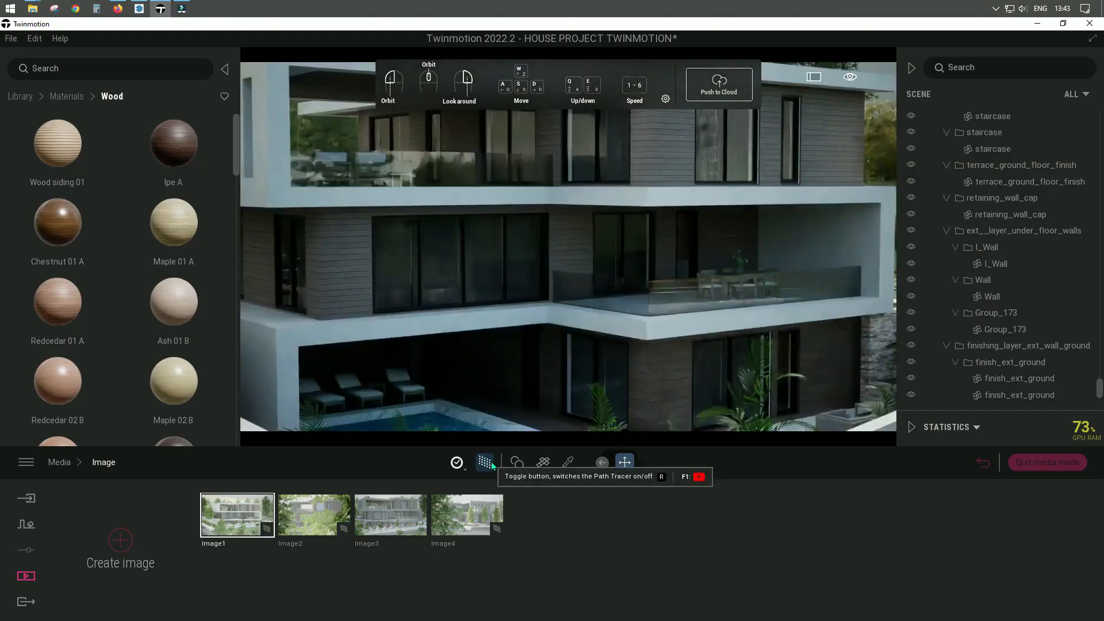
# - Pick the ground-floor wall's wood material and check its tint colour
pyautogui.click(567, 462)
pyautogui.click(673, 345)
pyautogui.click(449, 531)
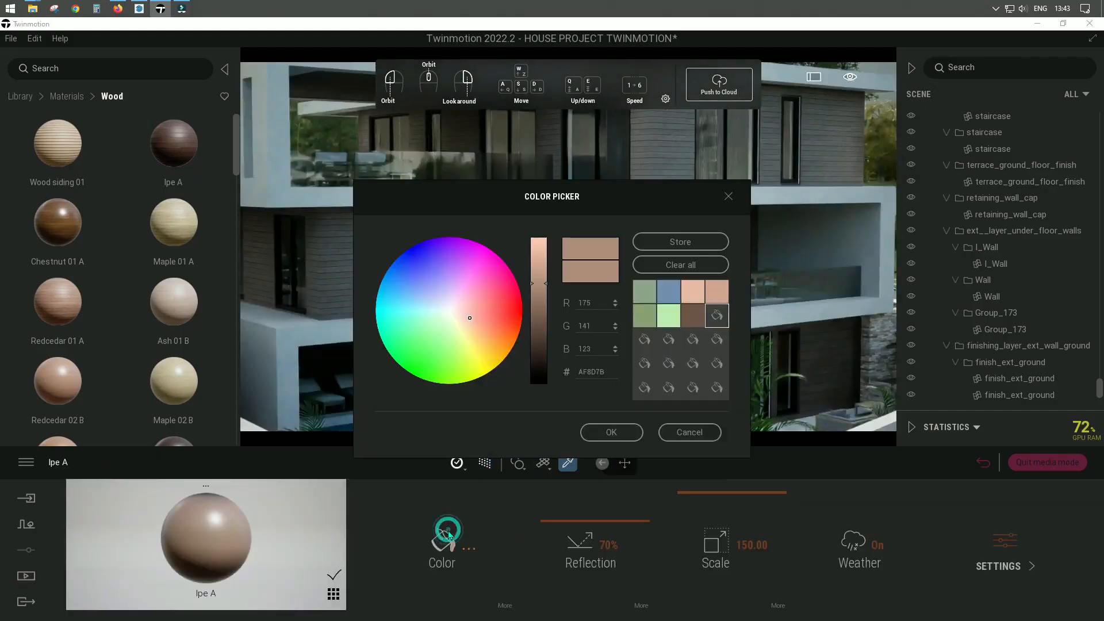
pyautogui.click(611, 432)
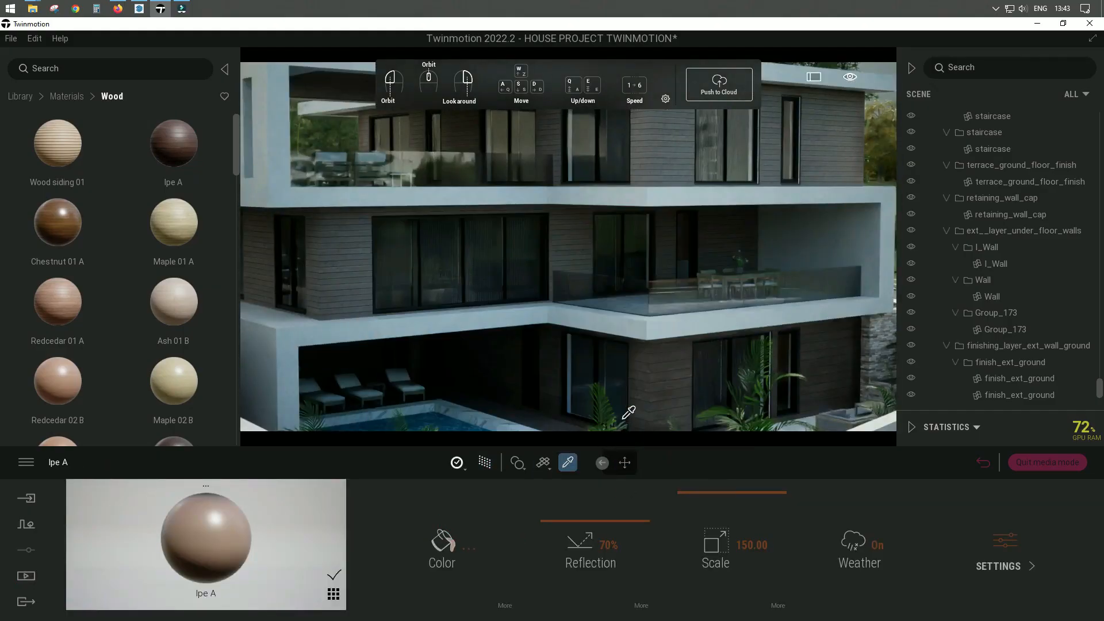
# - Replace the WOODEN CLADDING SK material on the upper-floor walls with the ground floor's Ipe A
pyautogui.click(347, 257)
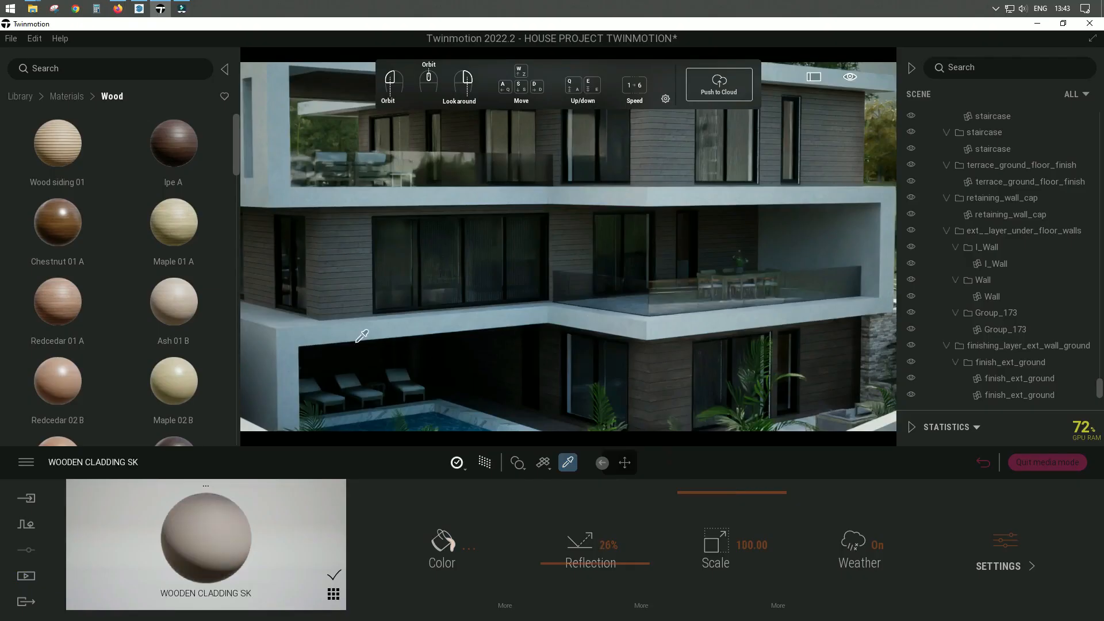
pyautogui.click(674, 394)
pyautogui.moveTo(235, 526); pyautogui.dragTo(337, 284)
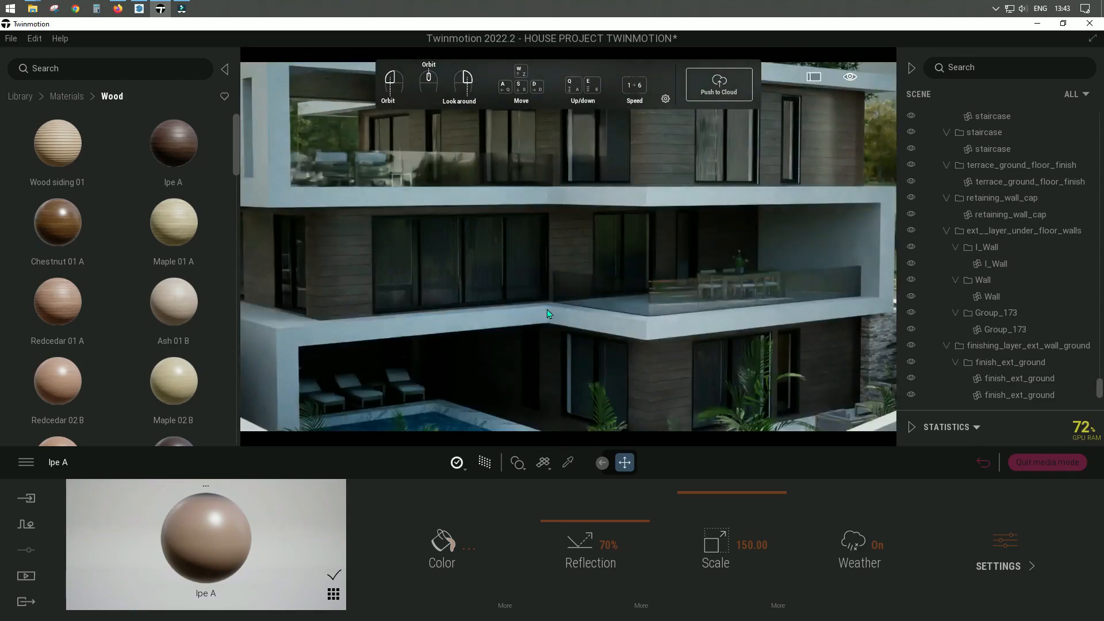
# - Turn off path tracing and pick the dark window-frame material on the first floor to identify it
pyautogui.scroll(1, 550, 309)
pyautogui.click(485, 462)
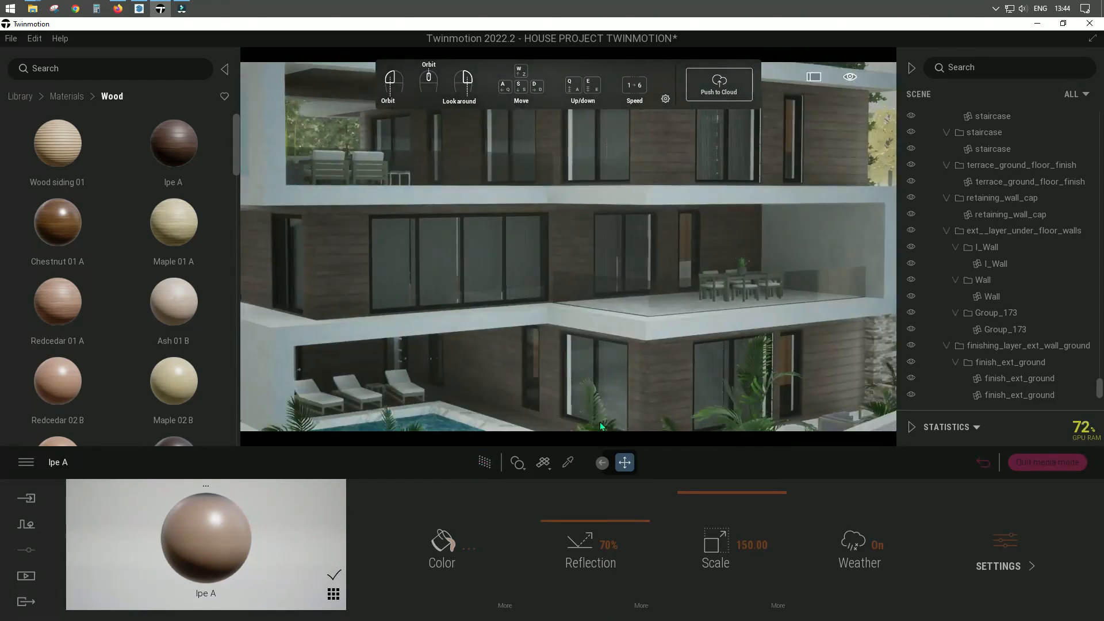
pyautogui.click(567, 462)
pyautogui.scroll(3, 543, 205)
pyautogui.scroll(5, 542, 206)
pyautogui.click(416, 256)
pyautogui.moveTo(416, 257); pyautogui.dragTo(591, 261, button='middle')
pyautogui.scroll(1, 608, 257)
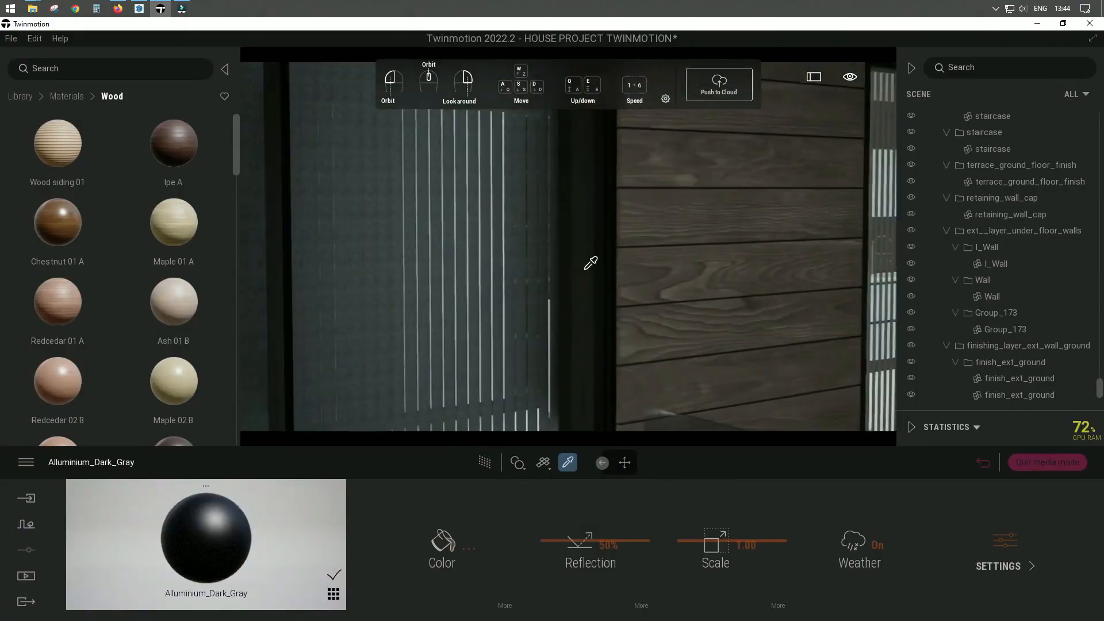
# - Pick the first-floor terrace's railing frame and nearby finishes to identify their materials
pyautogui.scroll(-5, 607, 256)
pyautogui.moveTo(764, 325); pyautogui.dragTo(610, 368, button='middle')
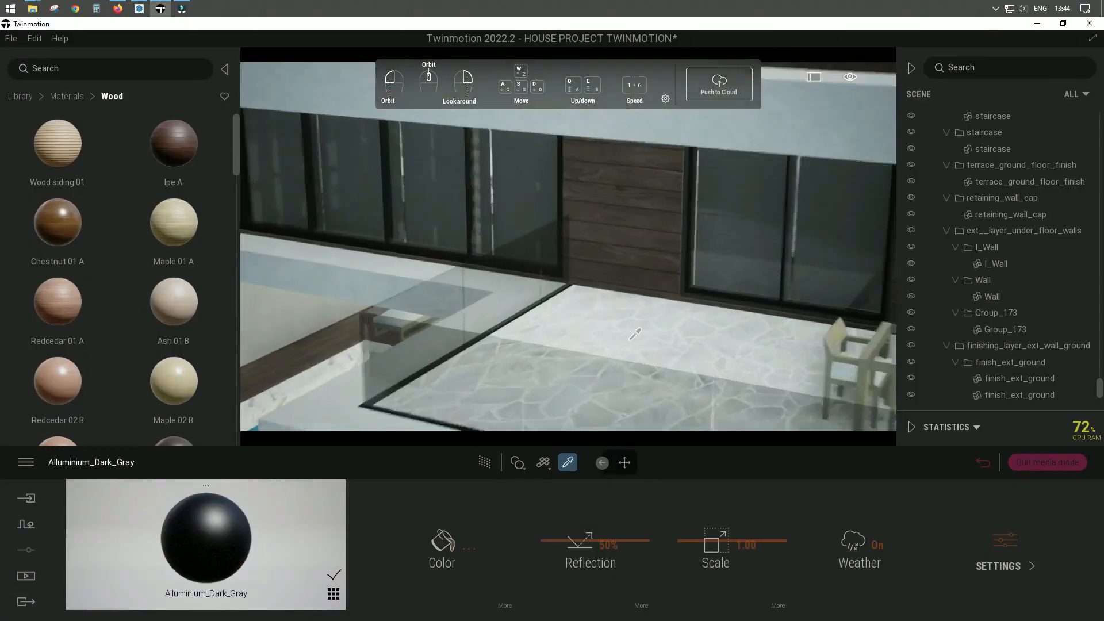
pyautogui.scroll(5, 558, 314)
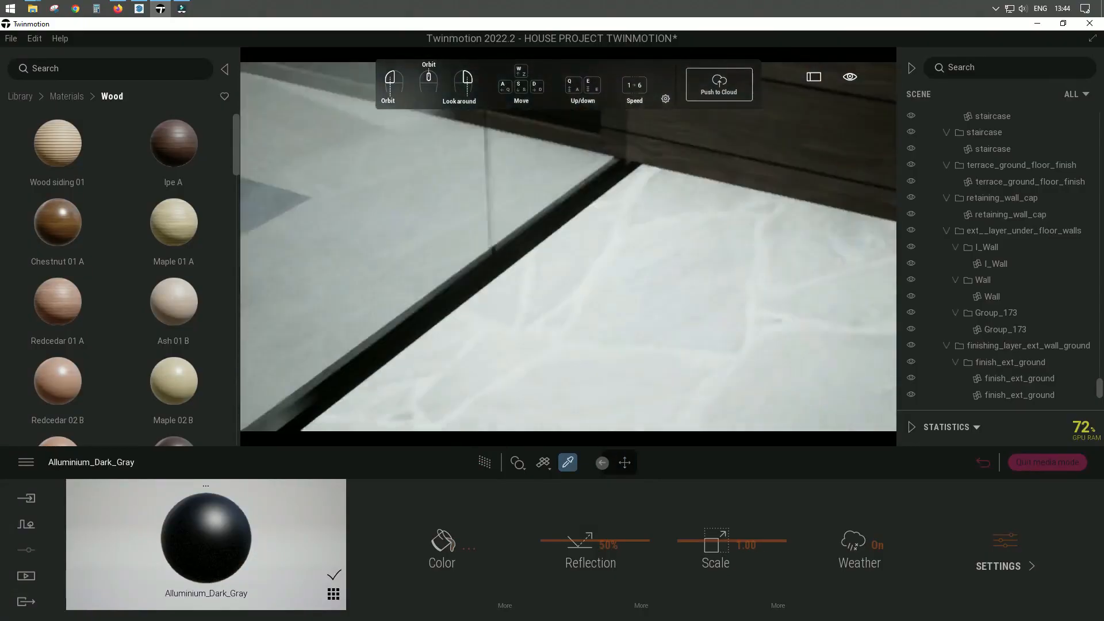
pyautogui.click(613, 198)
pyautogui.scroll(-4, 512, 254)
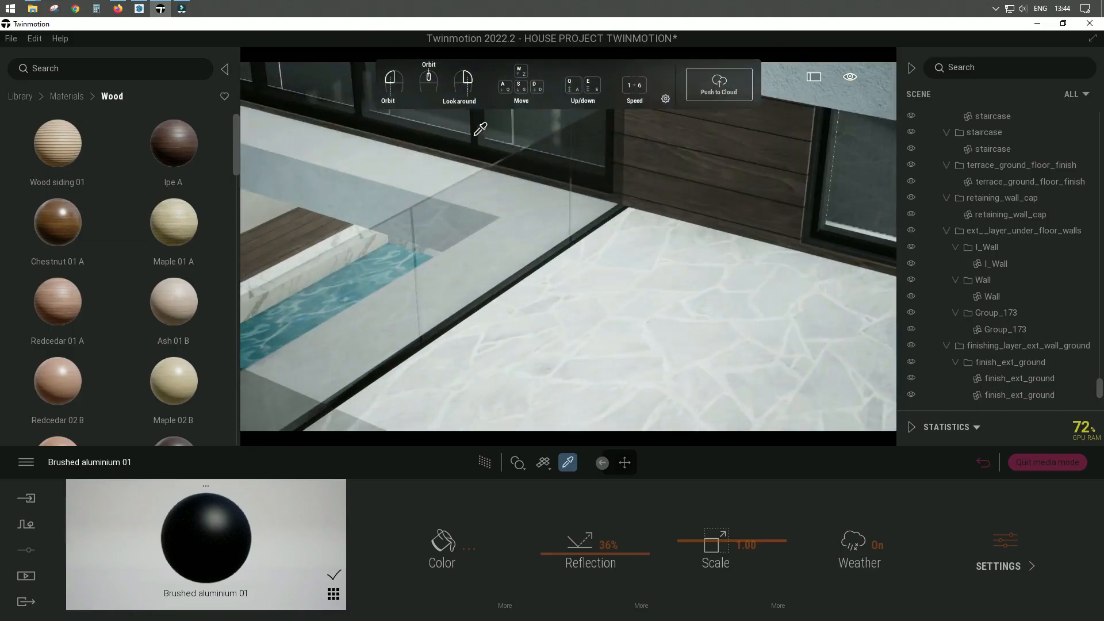
pyautogui.click(480, 128)
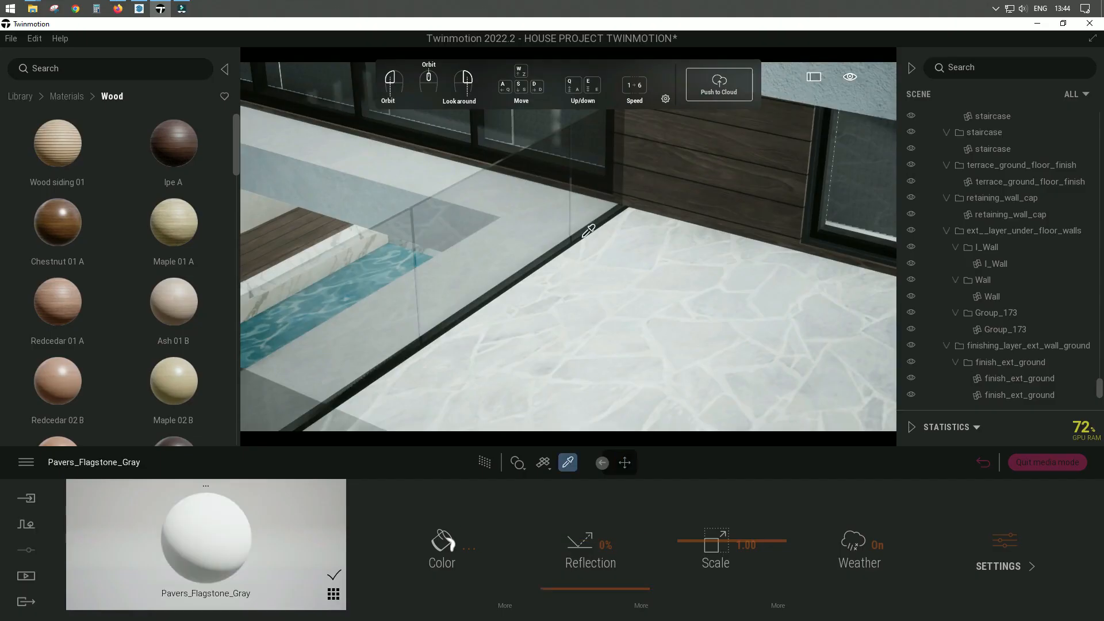
# - Duplicate the terrace railing's Translucent_Glass_Gray material and name the copy Terrace
pyautogui.scroll(5, 586, 230)
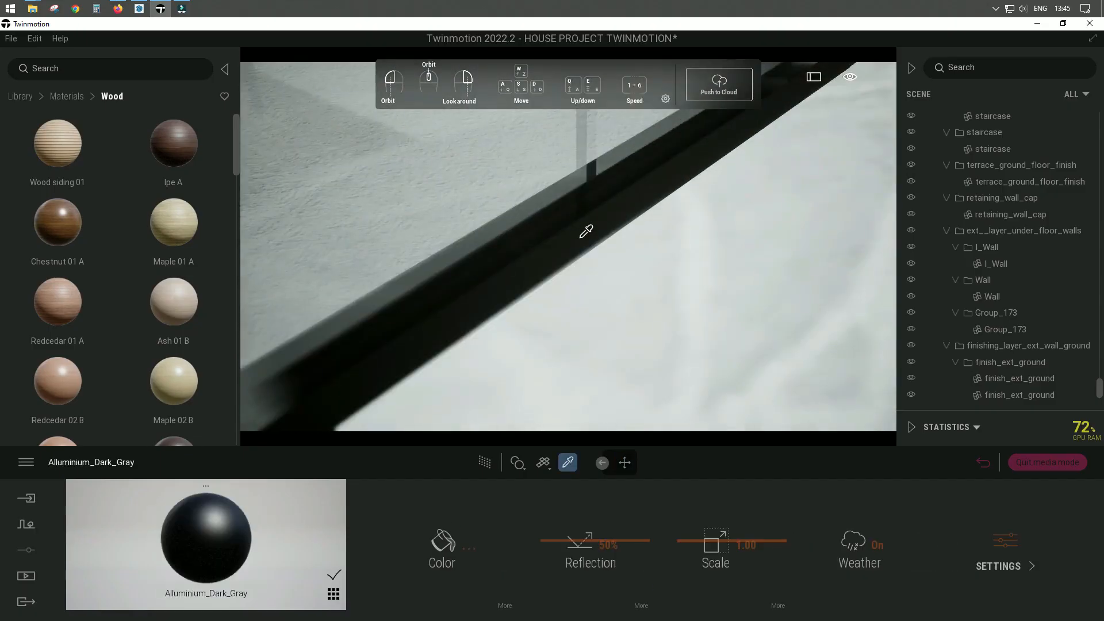
pyautogui.click(550, 180)
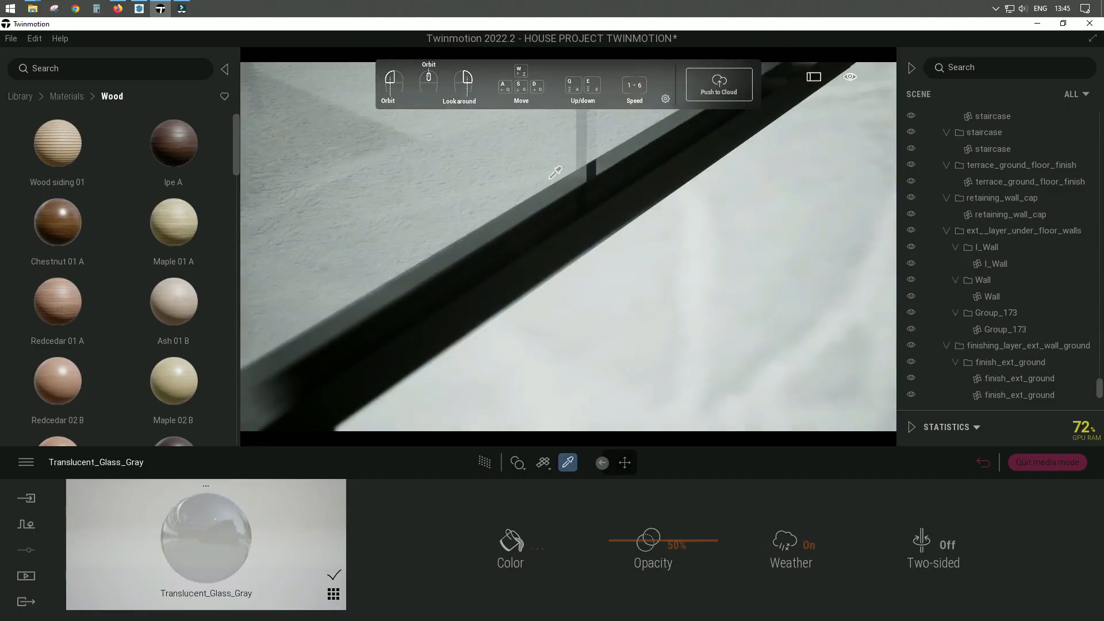
pyautogui.scroll(-5, 550, 180)
pyautogui.click(333, 594)
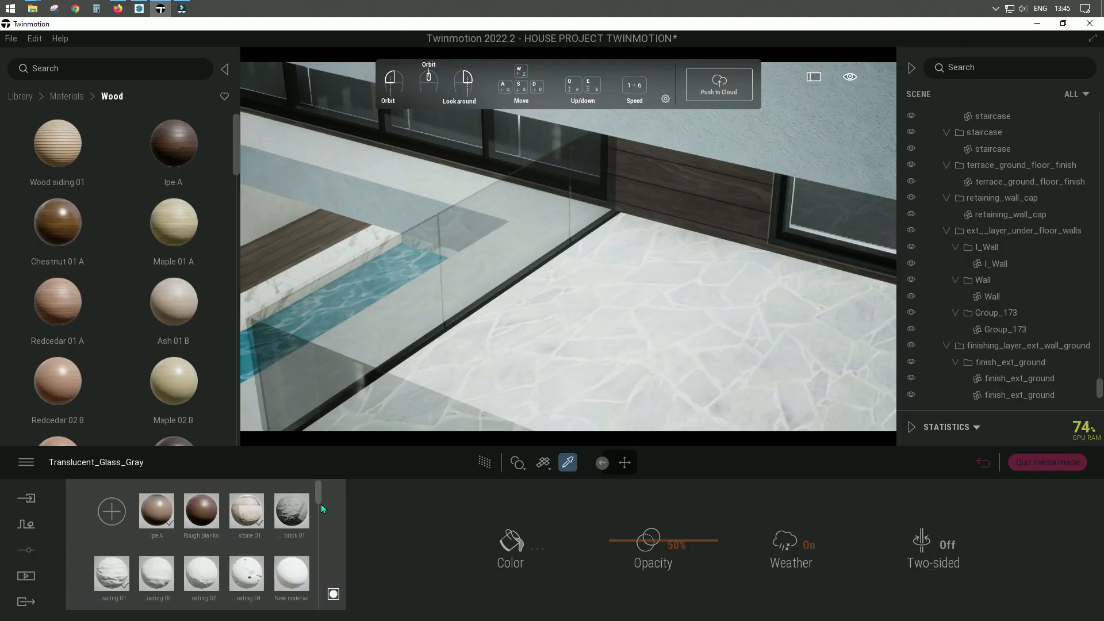
pyautogui.click(334, 594)
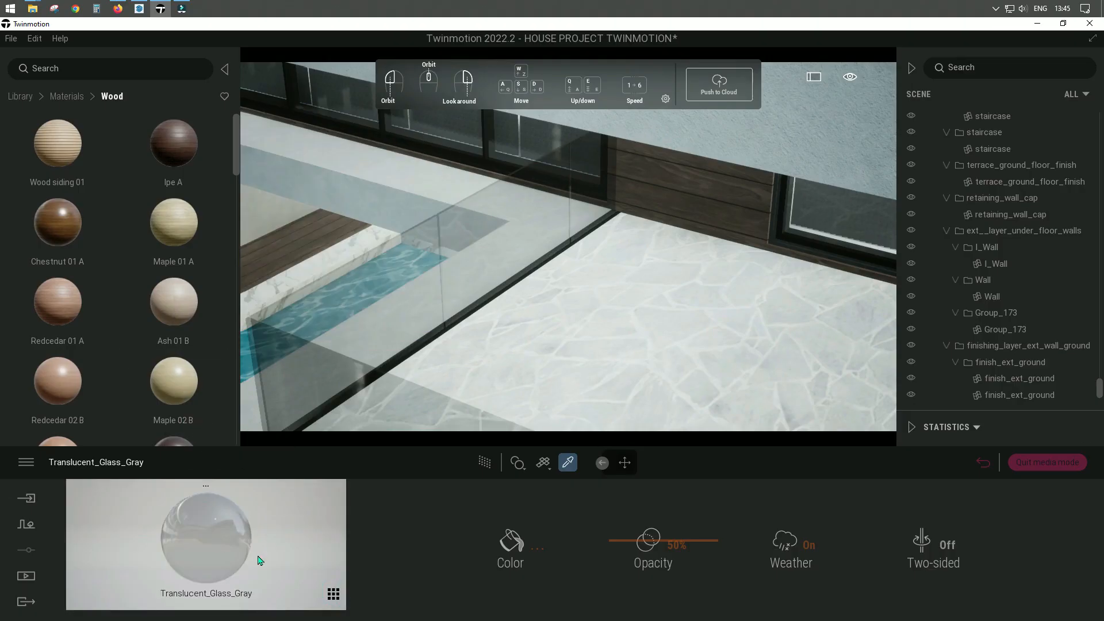
pyautogui.click(333, 594)
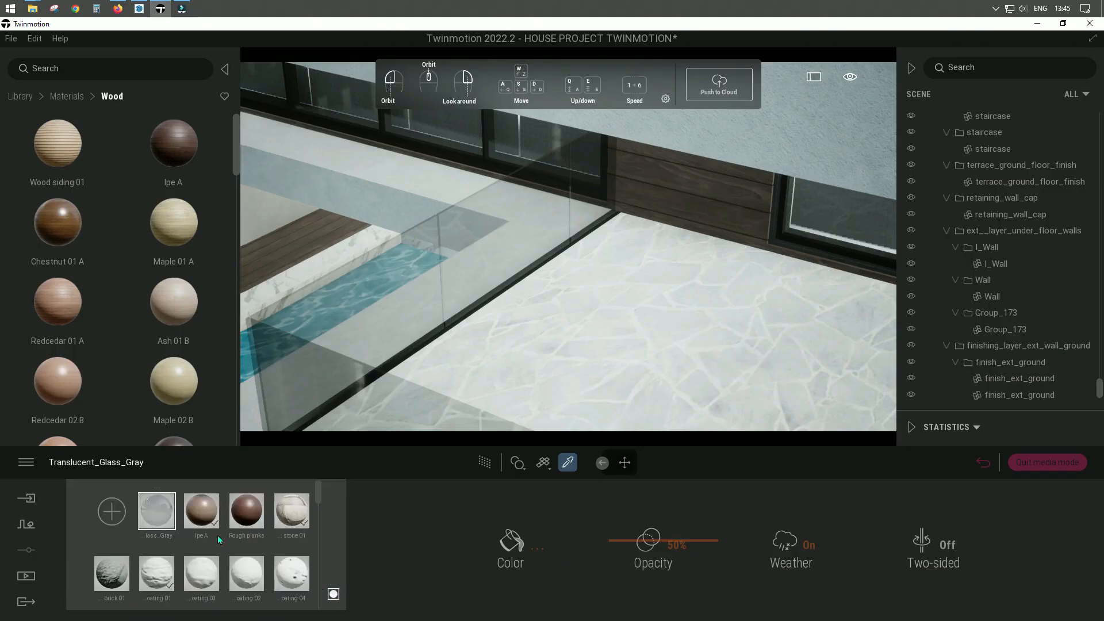
pyautogui.rightClick(162, 512)
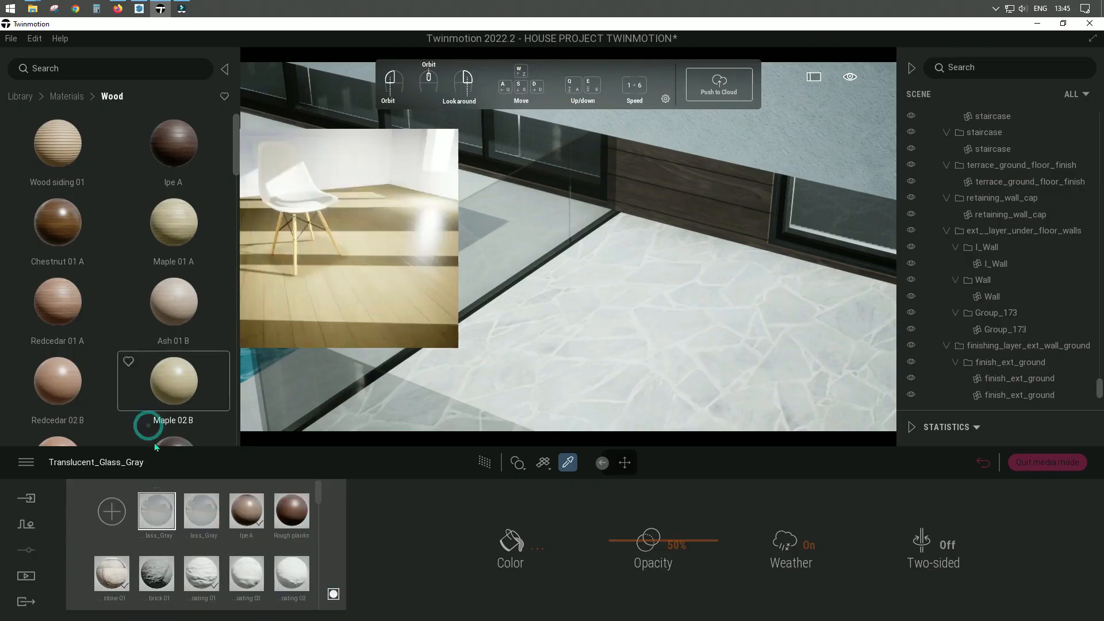
pyautogui.click(141, 425)
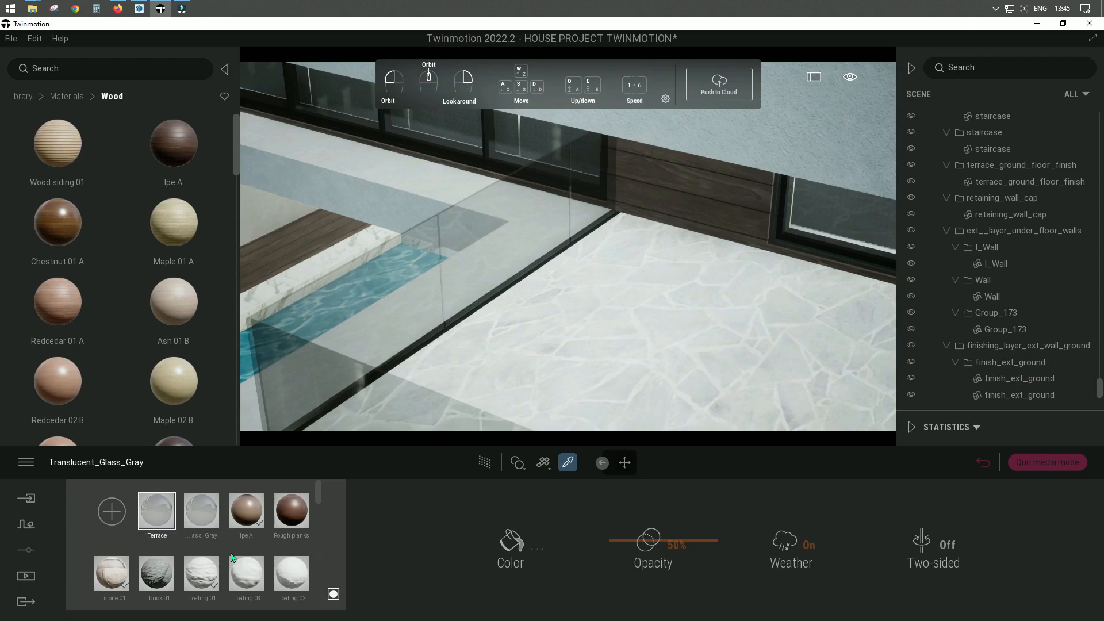
# - Darken the Terrace glass material's colour to grey and set its opacity to 69%, checking the railing in a path-traced view
pyautogui.click(516, 548)
pyautogui.click(541, 372)
pyautogui.click(613, 430)
pyautogui.moveTo(677, 555); pyautogui.dragTo(677, 539)
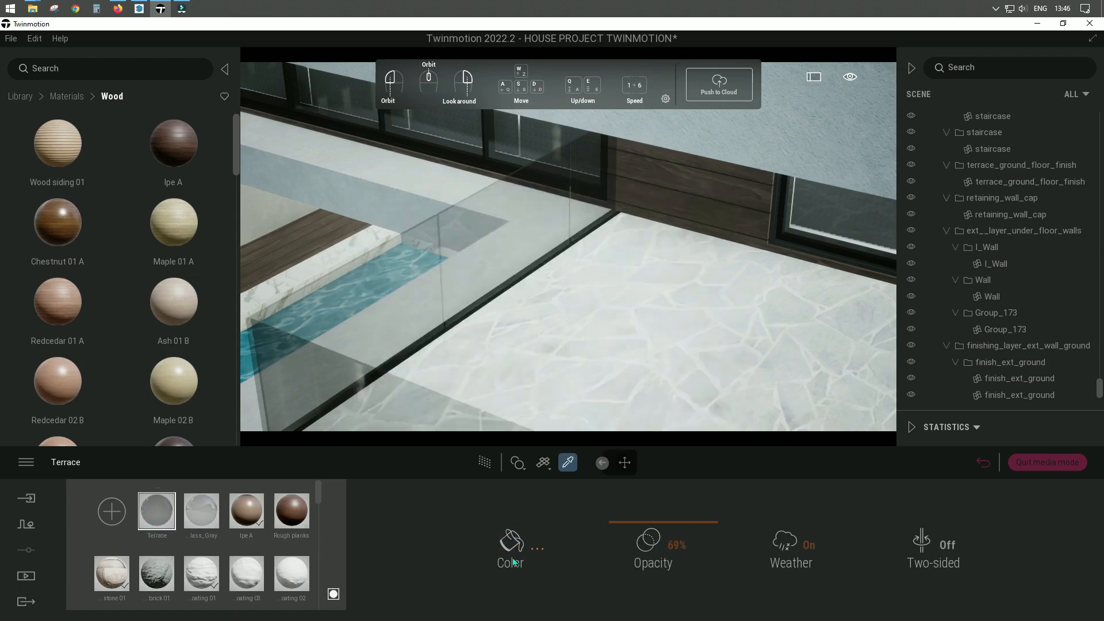
pyautogui.click(488, 469)
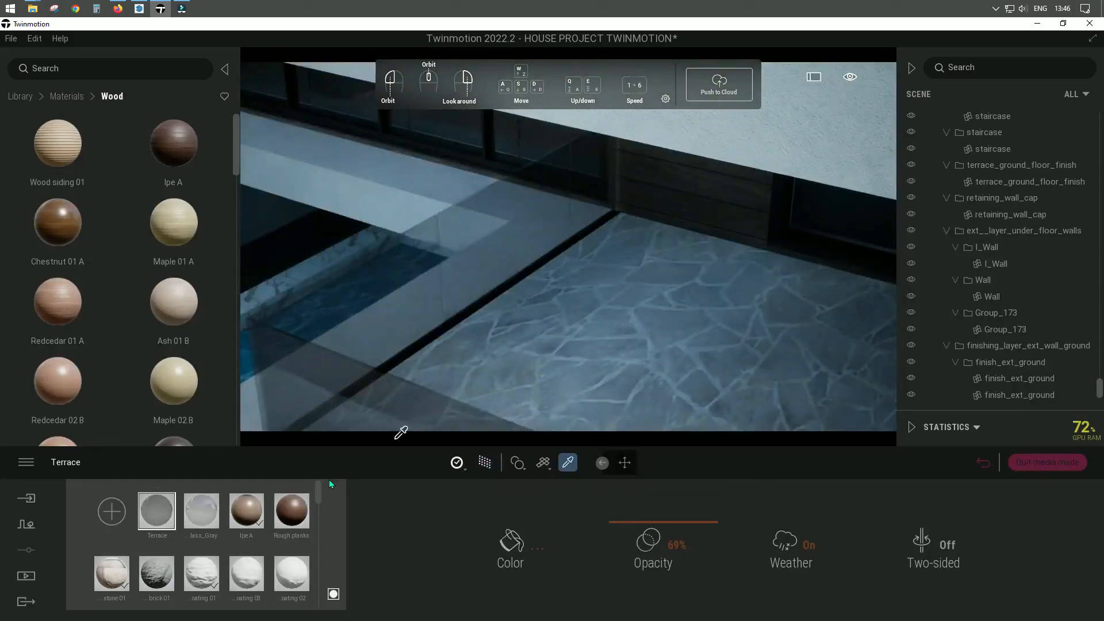
pyautogui.click(485, 462)
# - Browse the library's Stones, Concrete and Tiles materials for a new terrace floor finish
pyautogui.click(67, 96)
pyautogui.click(57, 319)
pyautogui.scroll(-5, 132, 299)
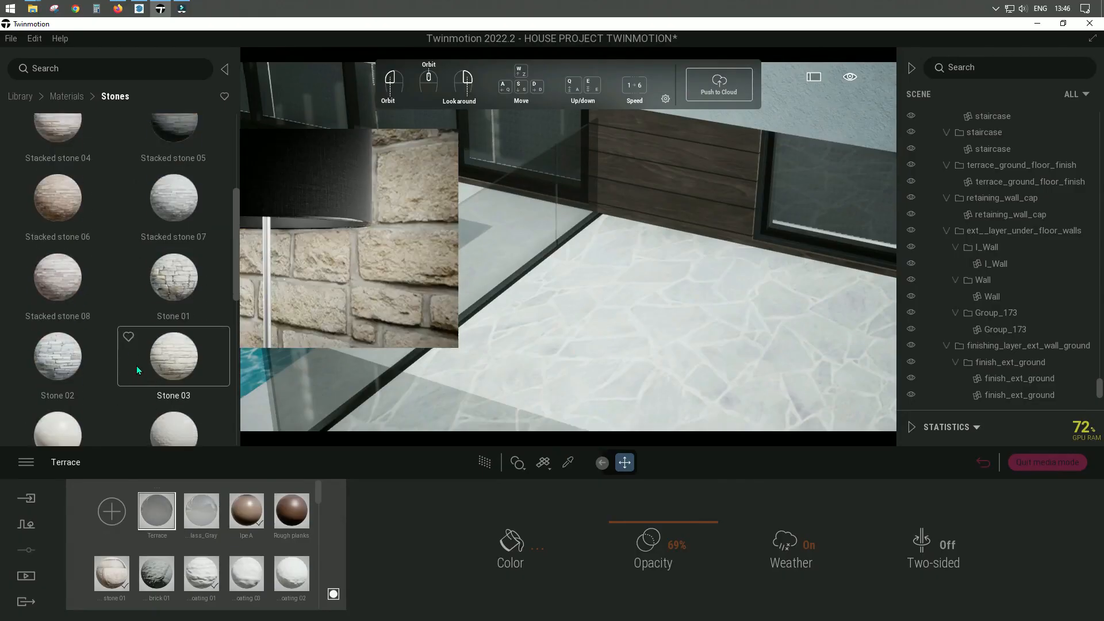
pyautogui.scroll(-2, 138, 287)
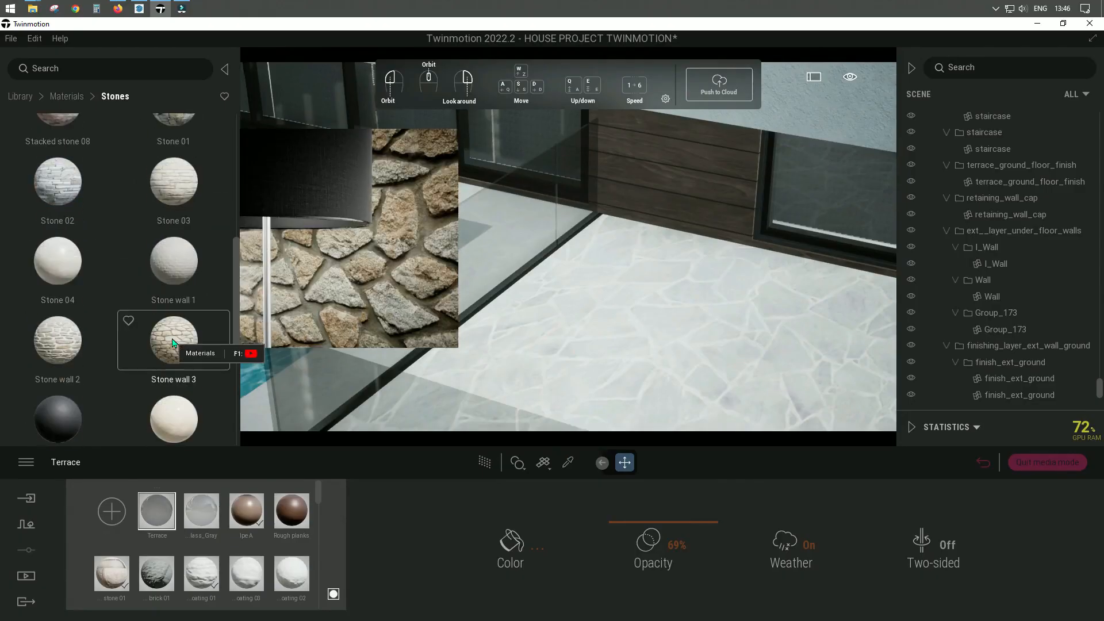
pyautogui.scroll(-5, 137, 320)
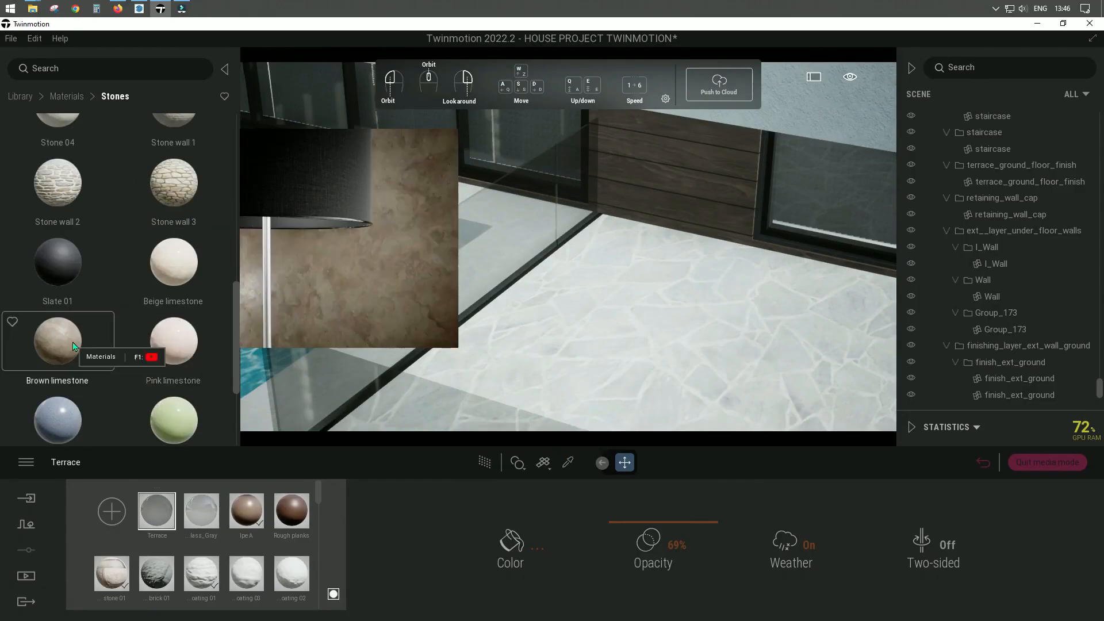
pyautogui.click(67, 96)
pyautogui.click(178, 302)
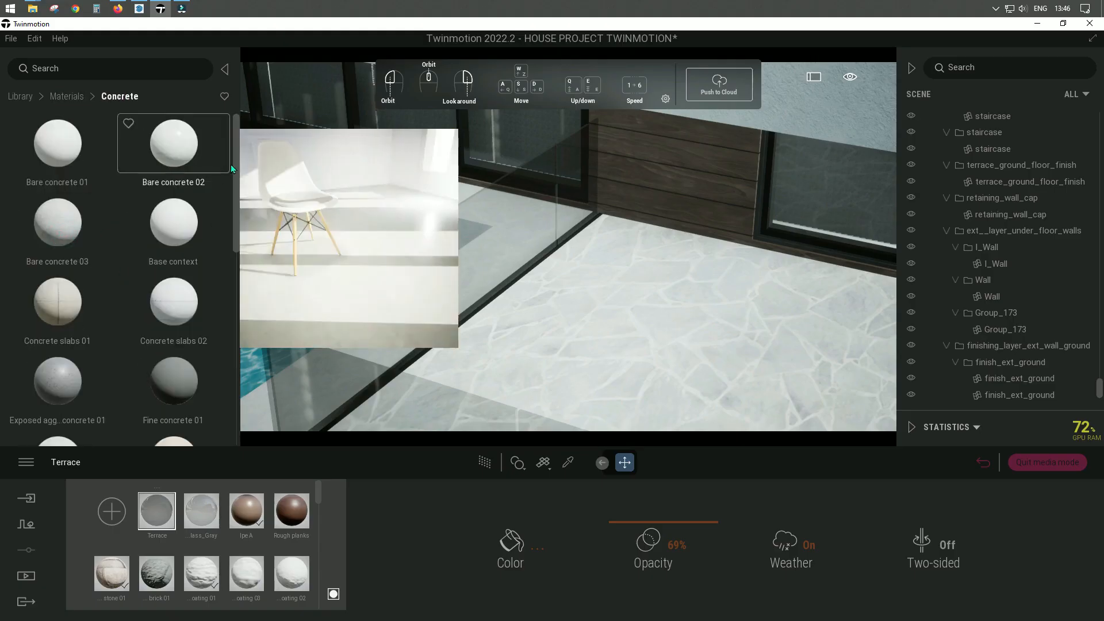
pyautogui.scroll(-3, 230, 293)
pyautogui.scroll(-3, 92, 311)
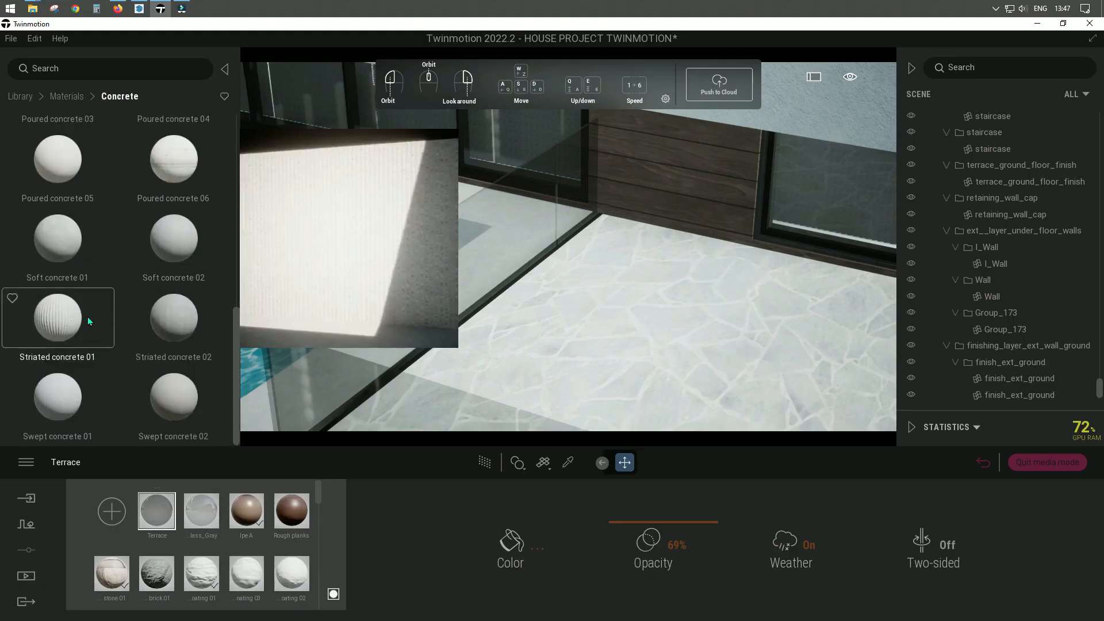
pyautogui.click(67, 96)
pyautogui.scroll(-2, 127, 316)
pyautogui.click(172, 313)
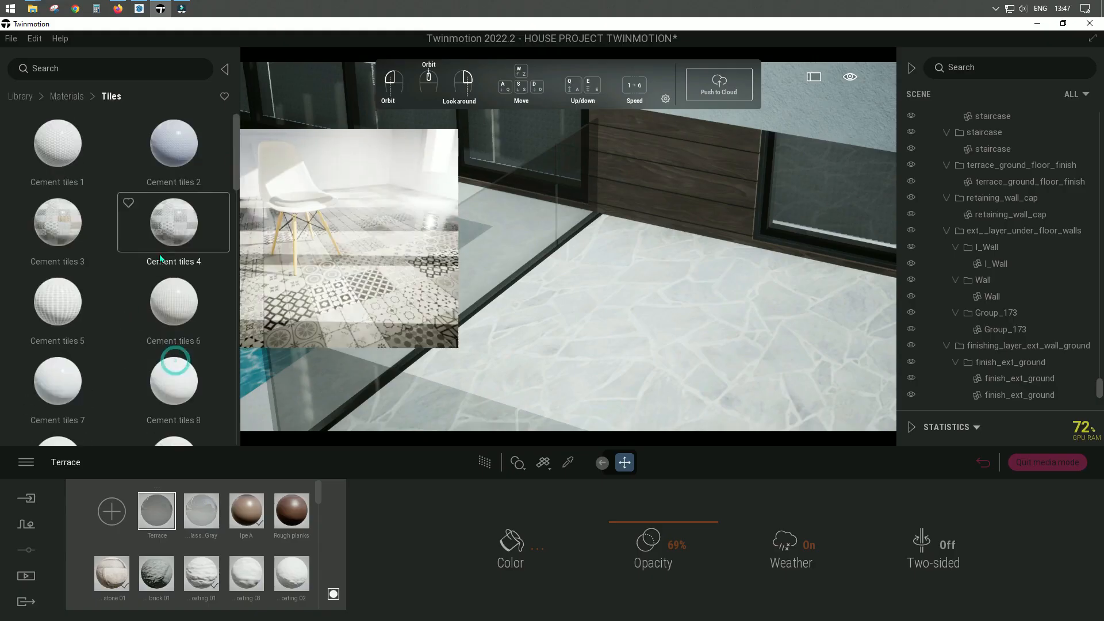
pyautogui.scroll(-6, 173, 241)
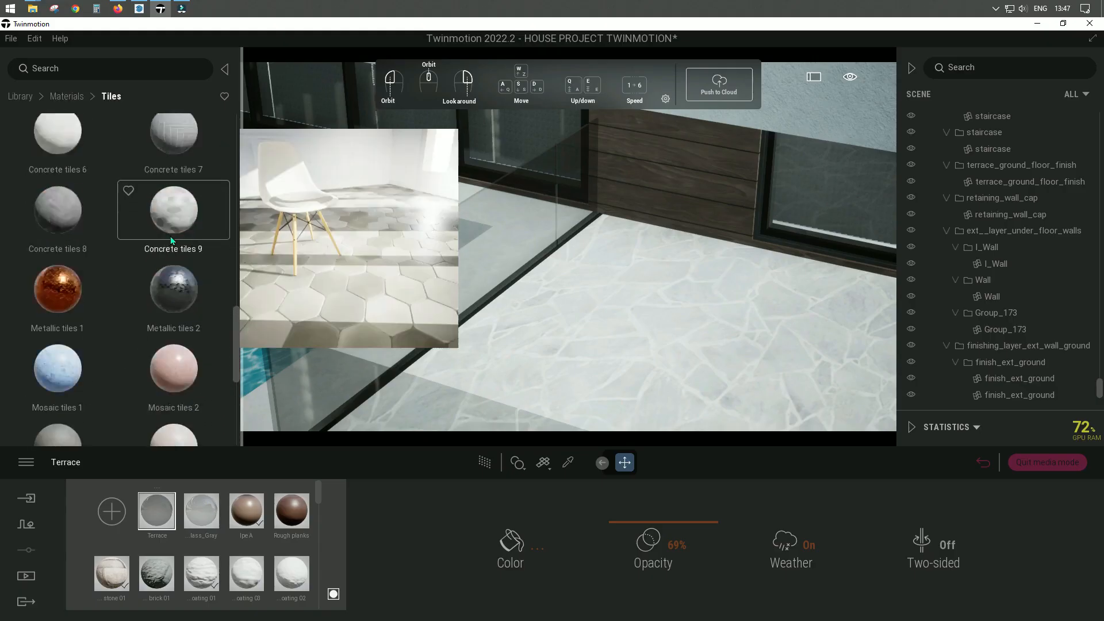
pyautogui.scroll(6, 82, 291)
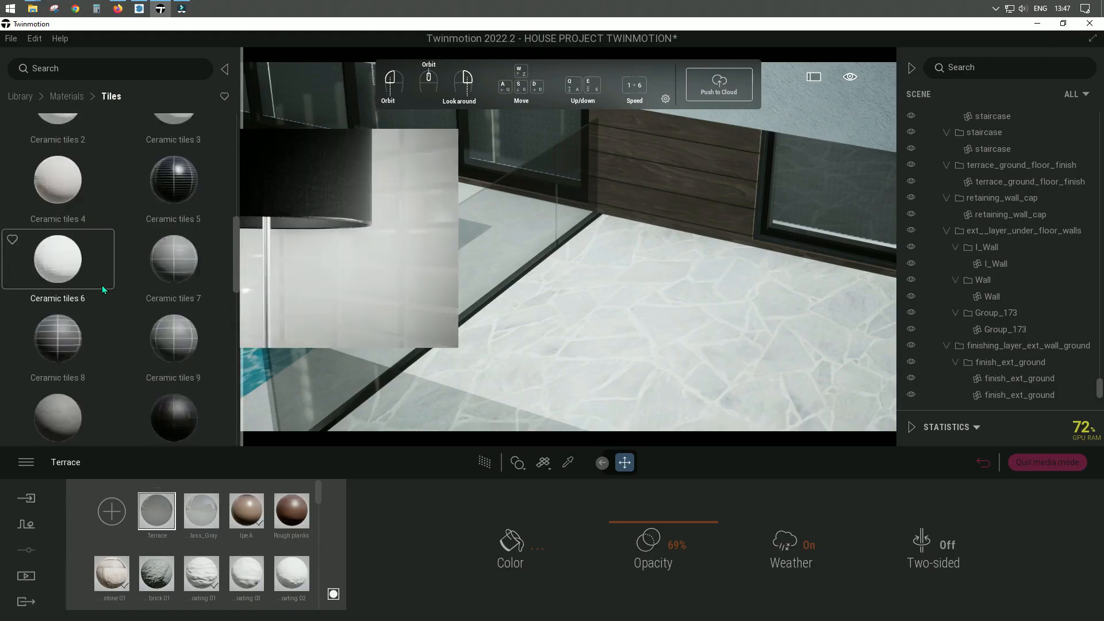
pyautogui.scroll(-1, 172, 264)
# - Look through the downloadable stone floor surfaces for a suitable terrace paving
pyautogui.click(67, 96)
pyautogui.click(20, 96)
pyautogui.click(200, 313)
pyautogui.click(65, 246)
pyautogui.scroll(-1, 160, 264)
pyautogui.click(86, 345)
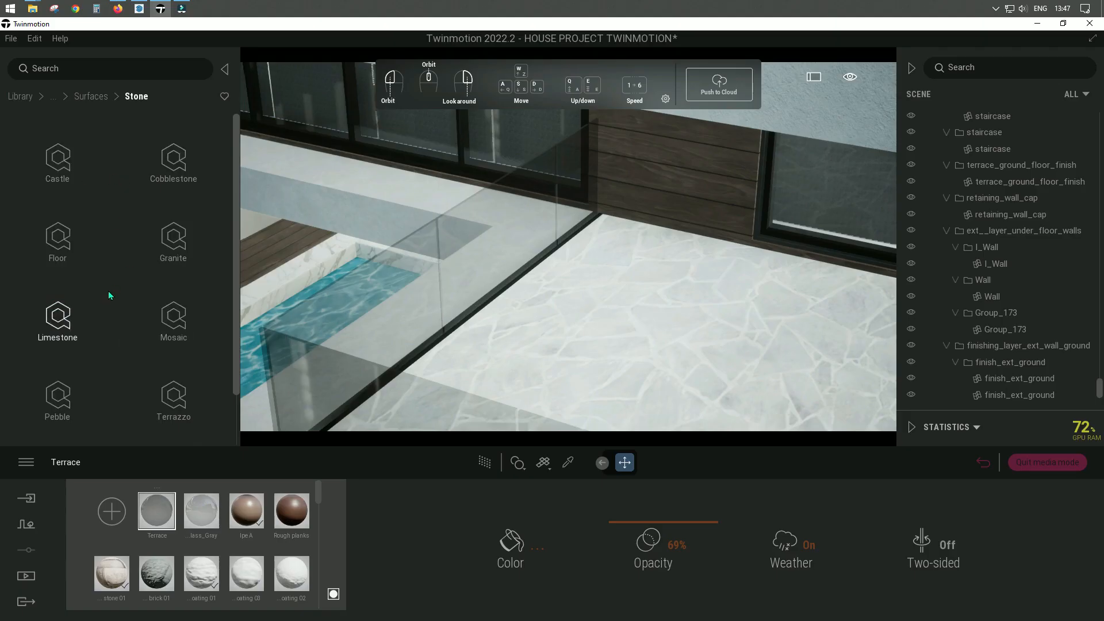
pyautogui.click(62, 240)
pyautogui.scroll(-2, 92, 247)
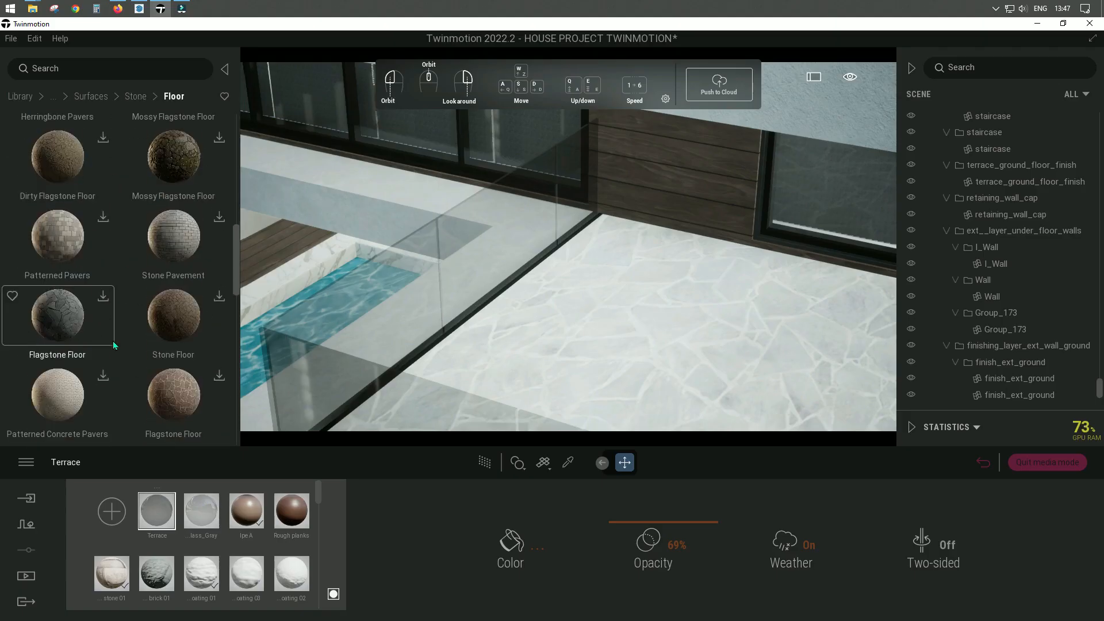
pyautogui.moveTo(236, 259); pyautogui.dragTo(236, 376)
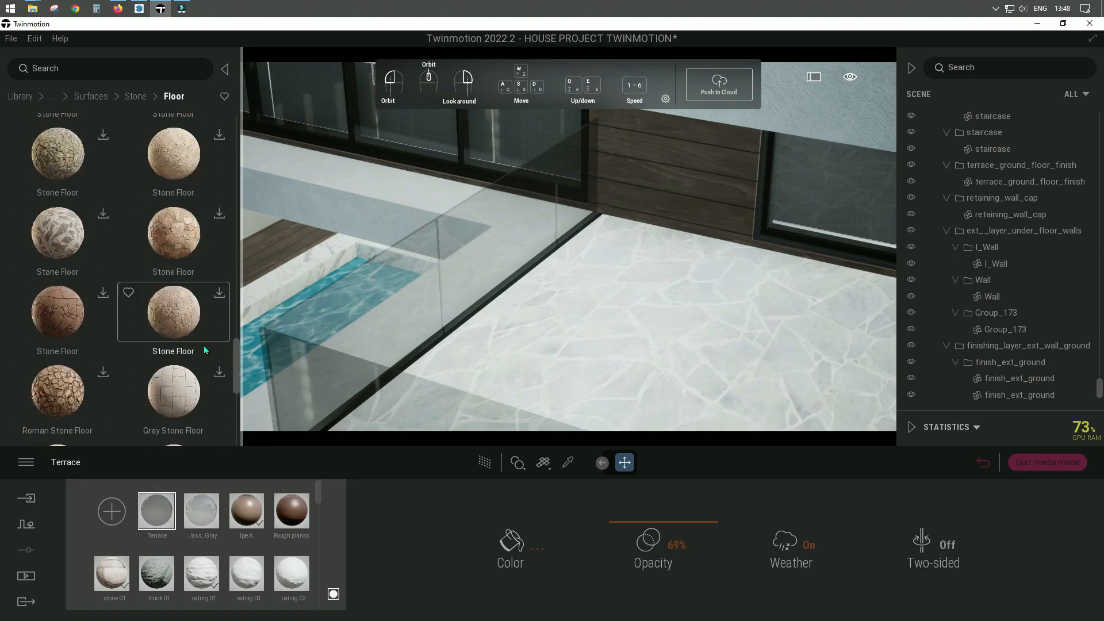
pyautogui.scroll(-3, 188, 253)
pyautogui.scroll(-6, 188, 265)
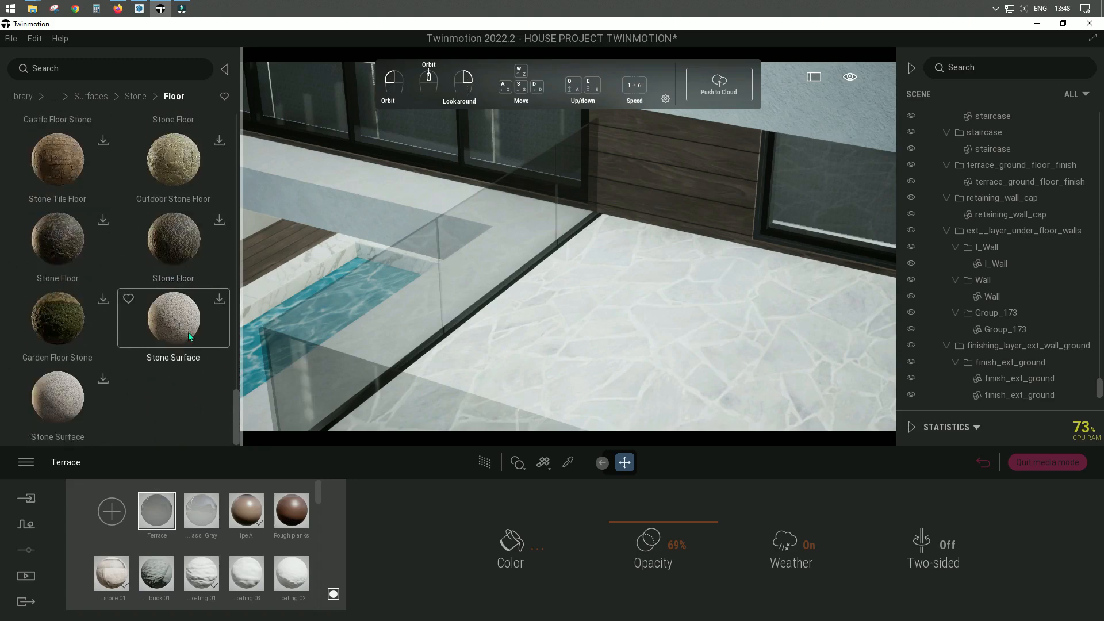
# - Look through the downloadable stone tile surfaces for light rectangular tiles suited to the terrace
pyautogui.click(135, 96)
pyautogui.scroll(-1, 141, 309)
pyautogui.click(68, 400)
pyautogui.moveTo(236, 169); pyautogui.dragTo(240, 432)
pyautogui.scroll(3, 172, 403)
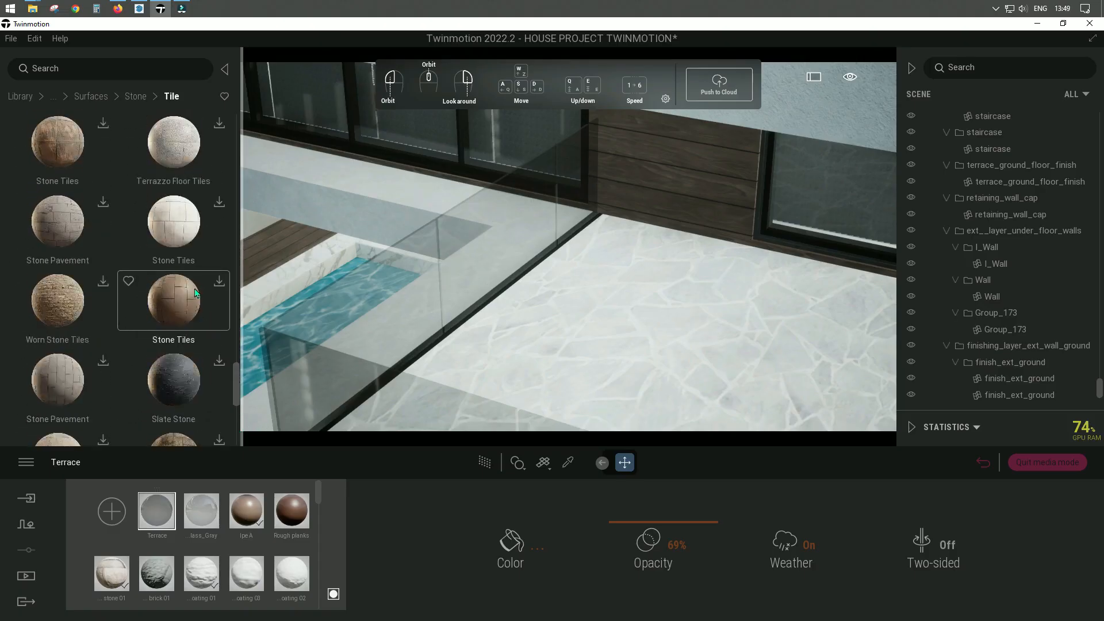
pyautogui.scroll(-5, 167, 322)
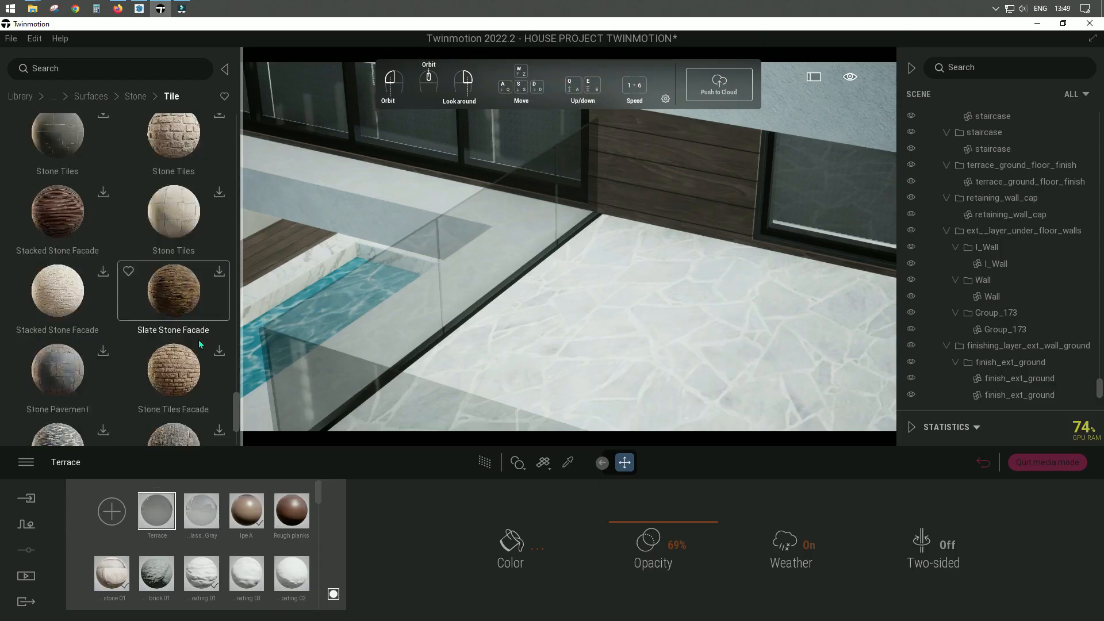
pyautogui.scroll(5, 143, 352)
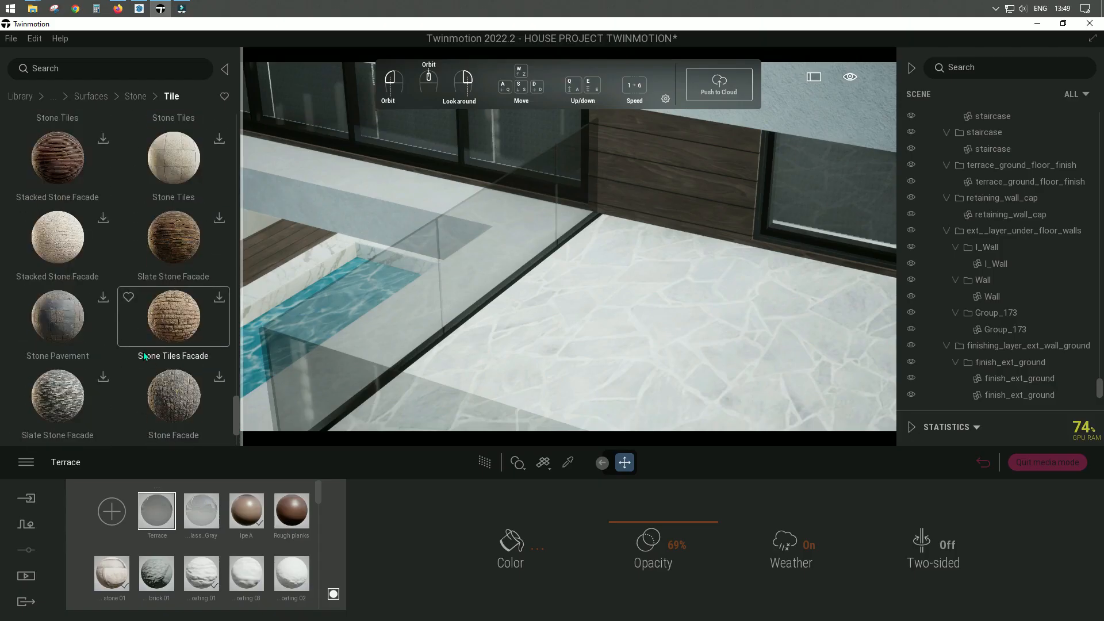
pyautogui.scroll(5, 143, 352)
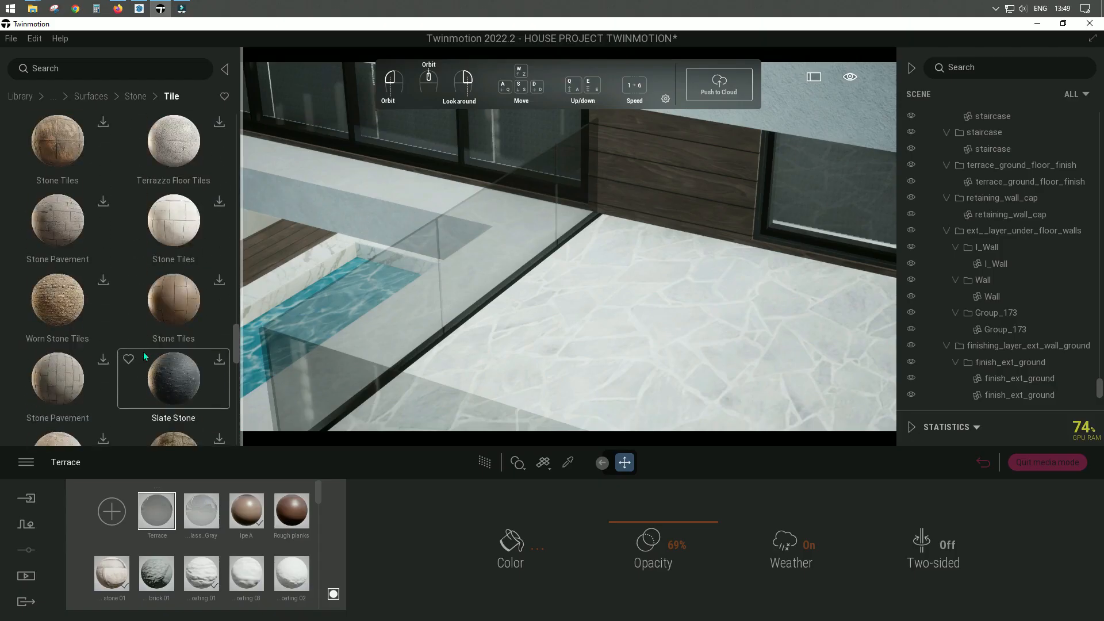
pyautogui.scroll(3, 144, 355)
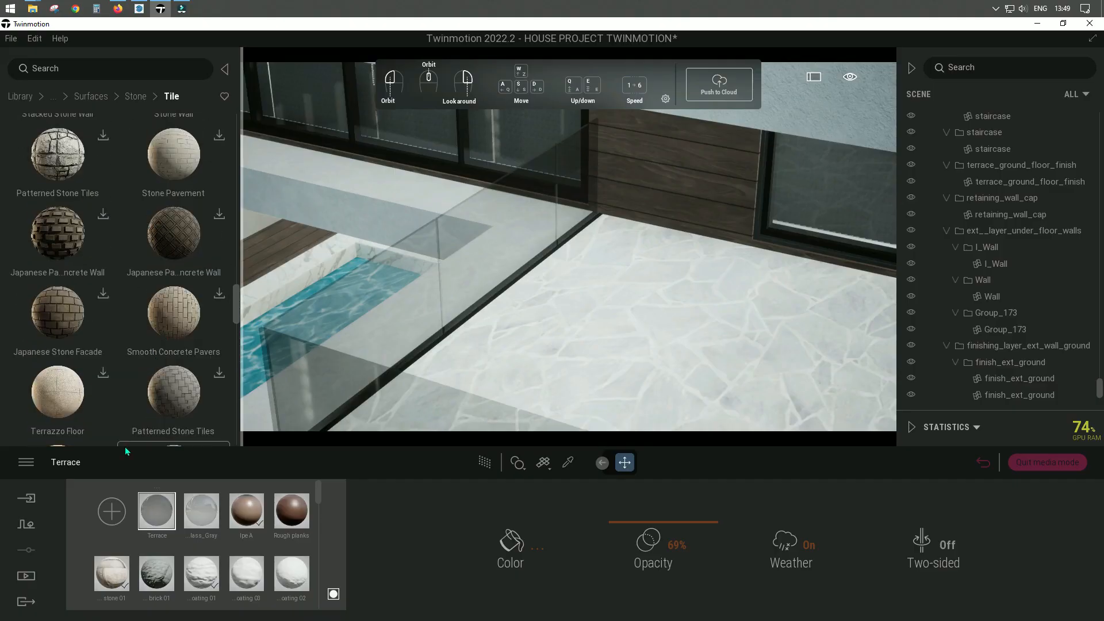
pyautogui.scroll(5, 173, 265)
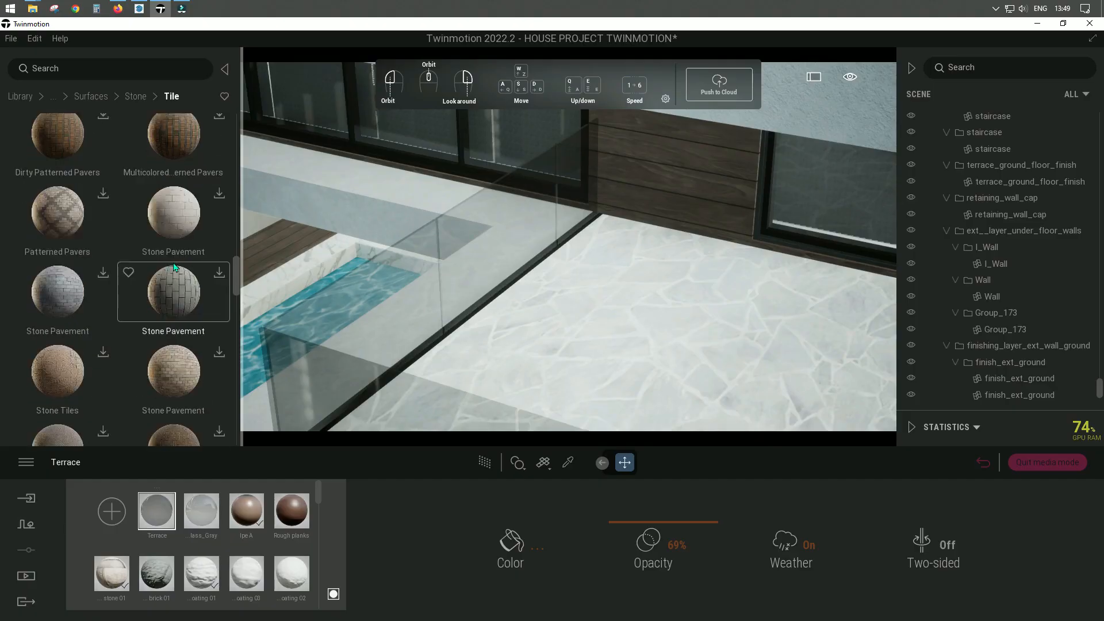
pyautogui.scroll(5, 175, 265)
pyautogui.scroll(5, 178, 265)
pyautogui.scroll(5, 177, 260)
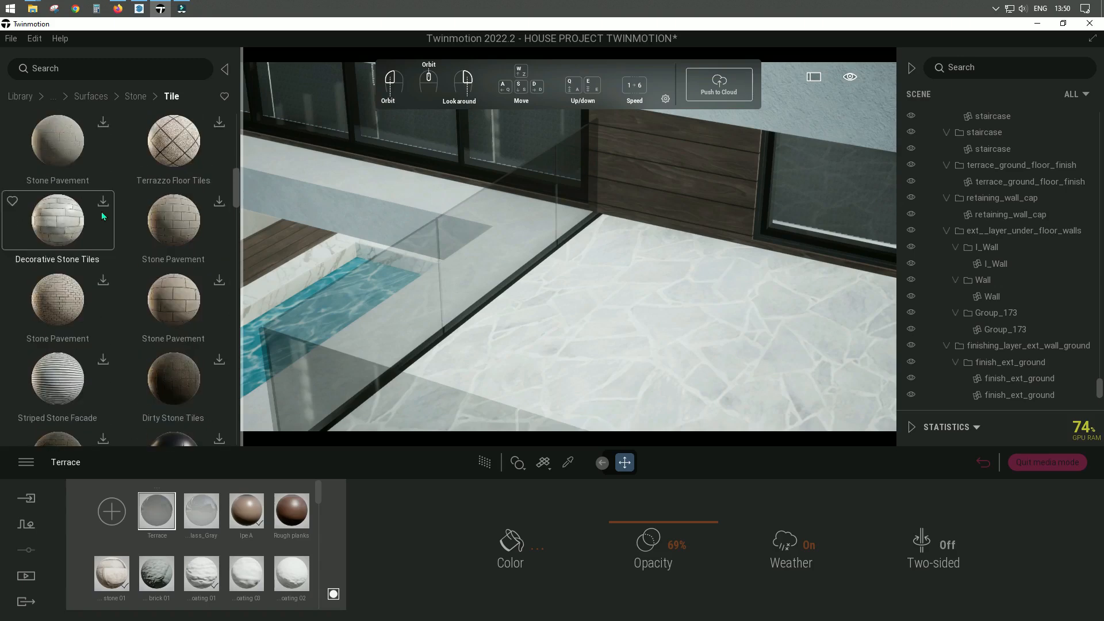
# - Download Decorative Stone Tiles, apply it to the first-floor terrace floor and set its scale to 100
pyautogui.click(103, 202)
pyautogui.moveTo(68, 222); pyautogui.dragTo(673, 345)
pyautogui.write('00')
pyautogui.press('Return')
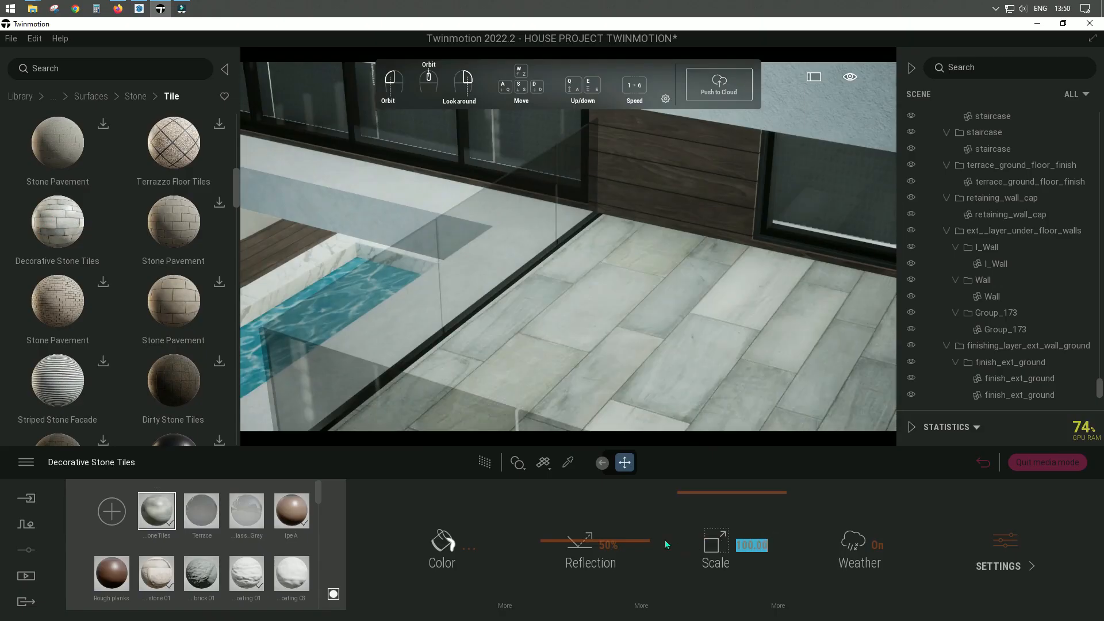
# - Set the scale of the light rectangular stone tiles on the terrace to 50
pyautogui.moveTo(638, 328); pyautogui.dragTo(753, 426, button='right')
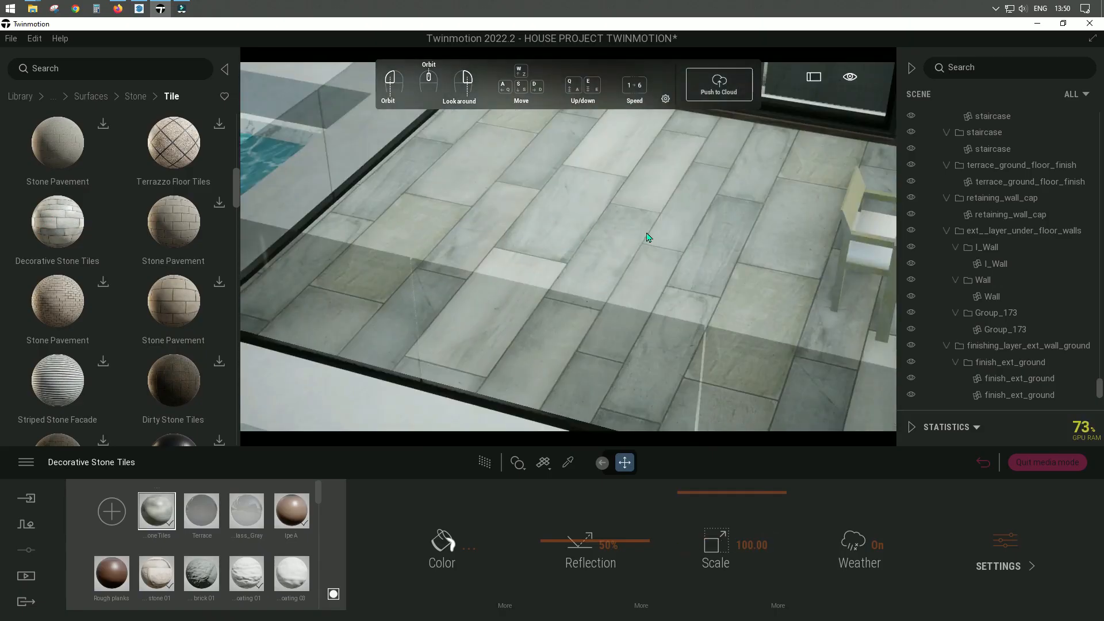
pyautogui.write('50')
pyautogui.press('Return')
# - Try Wood Lined Stone Tiles on the terrace floor at a scale of 100
pyautogui.scroll(-4, 192, 313)
pyautogui.scroll(4, 191, 313)
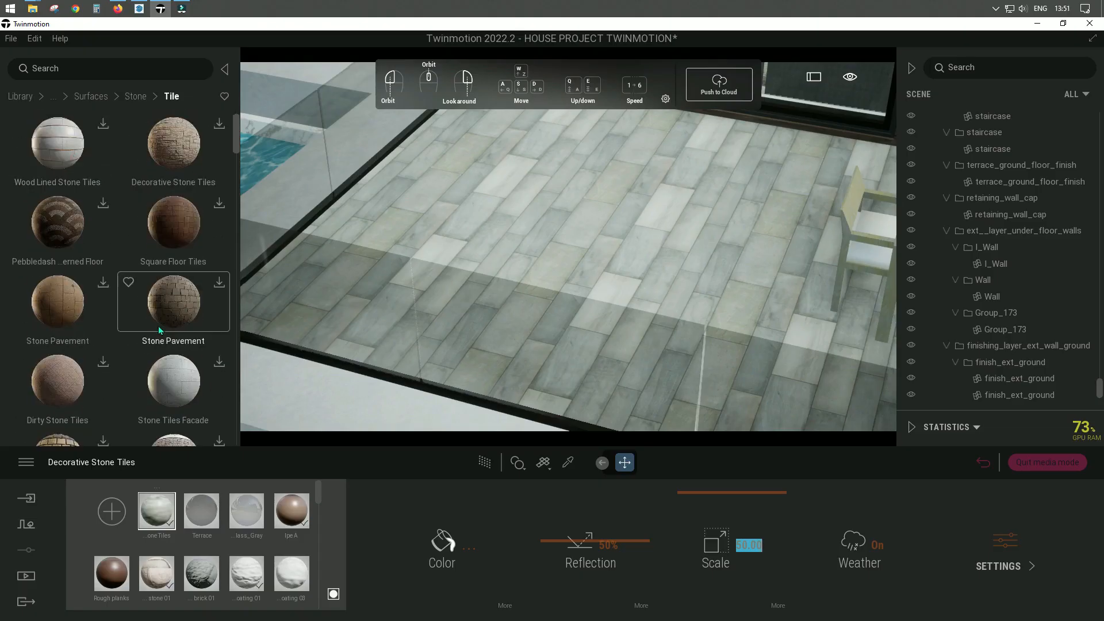
pyautogui.moveTo(102, 125); pyautogui.dragTo(553, 272)
pyautogui.write('100')
pyautogui.press('Return')
pyautogui.scroll(4, 619, 268)
pyautogui.moveTo(619, 269); pyautogui.dragTo(742, 284, button='middle')
# - Download the irregular-pattern Decorative Stone Tiles, apply it to the terrace floor and set its scale to 70
pyautogui.scroll(-5, 175, 288)
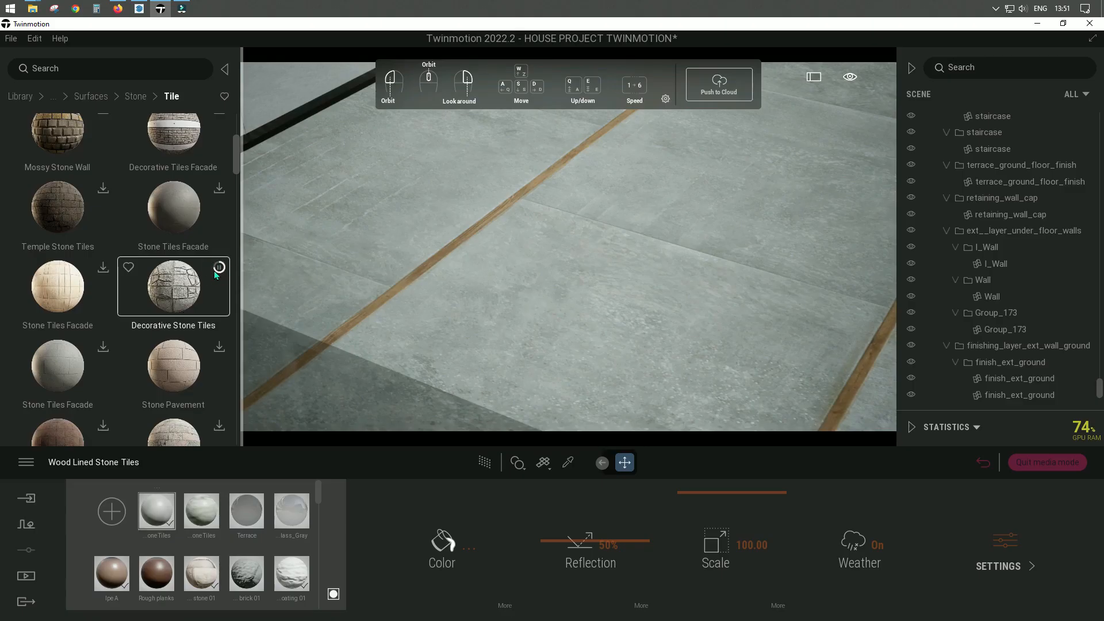
pyautogui.moveTo(194, 286); pyautogui.dragTo(525, 345)
pyautogui.write('10')
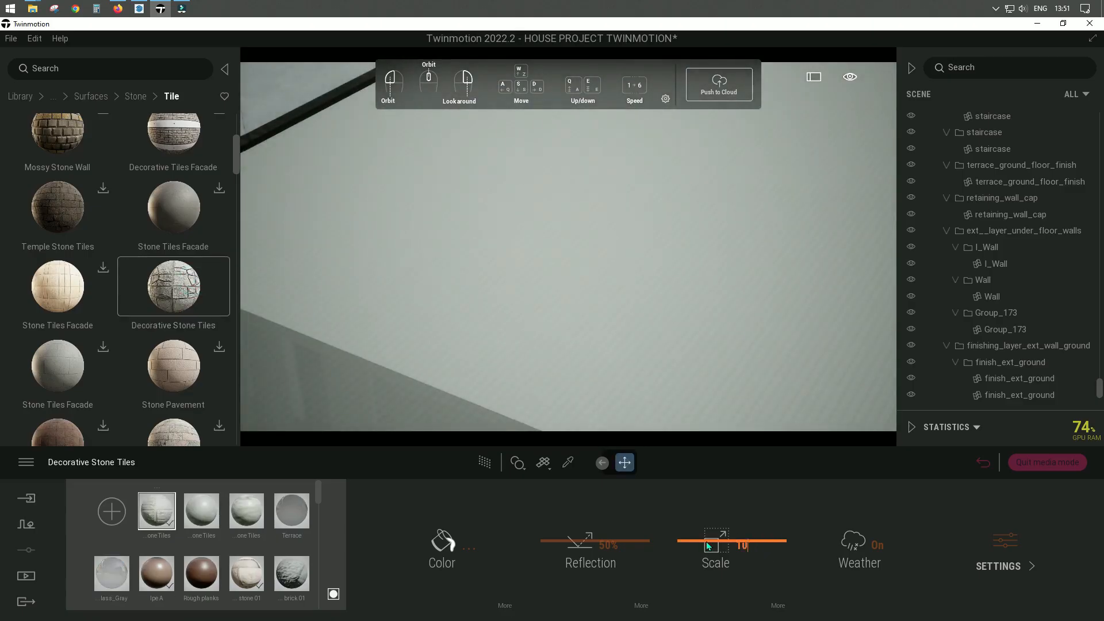
pyautogui.write('0')
pyautogui.press('Return')
pyautogui.scroll(-5, 492, 315)
pyautogui.moveTo(493, 316); pyautogui.dragTo(575, 322, button='middle')
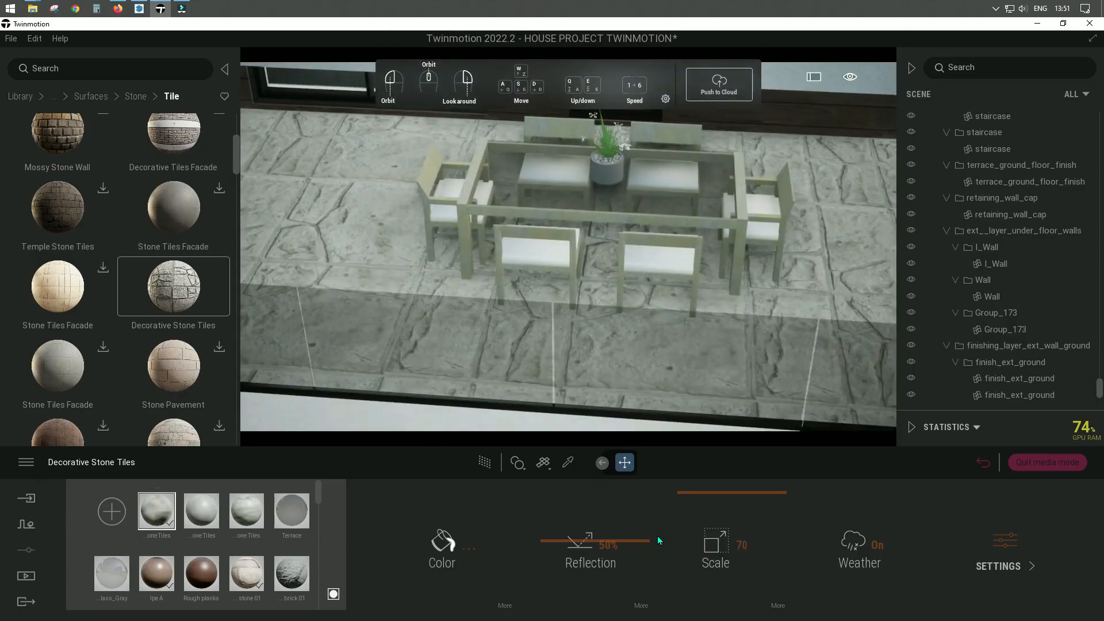
# - Give the terrace tiles a very faint reddish tint and set their scale to 50
pyautogui.click(446, 546)
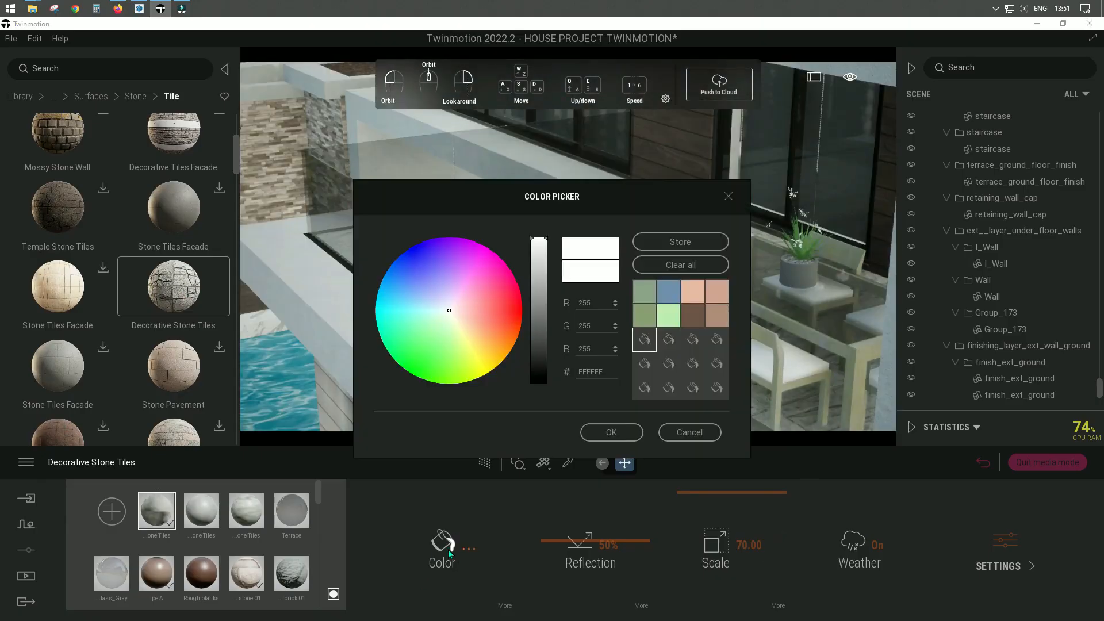
pyautogui.click(454, 311)
pyautogui.click(605, 430)
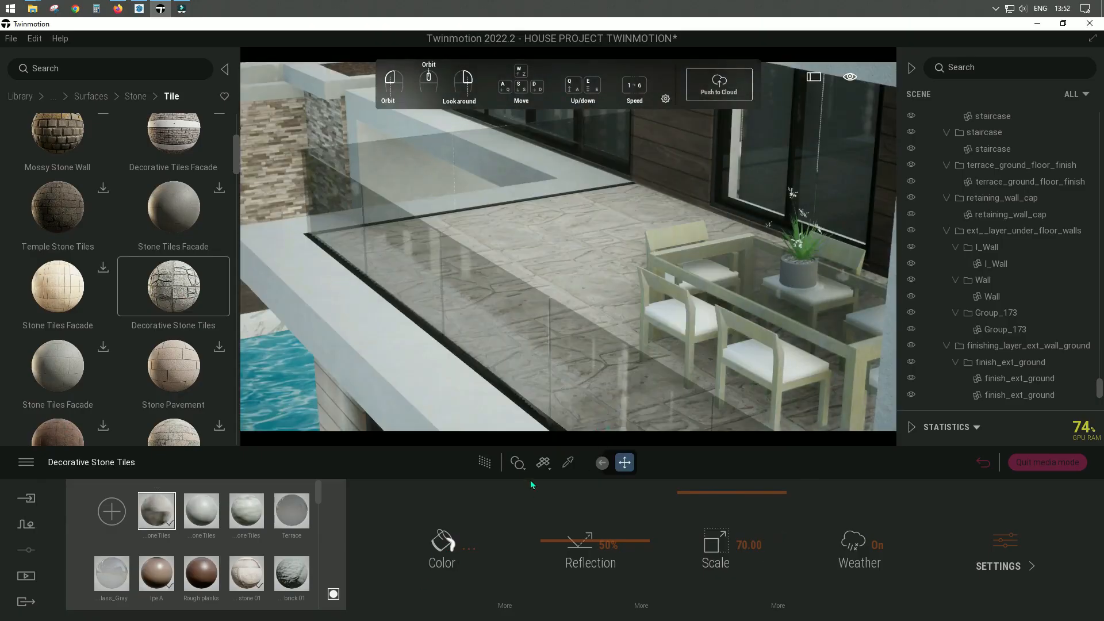
pyautogui.scroll(6, 506, 310)
pyautogui.write('50')
pyautogui.press('Return')
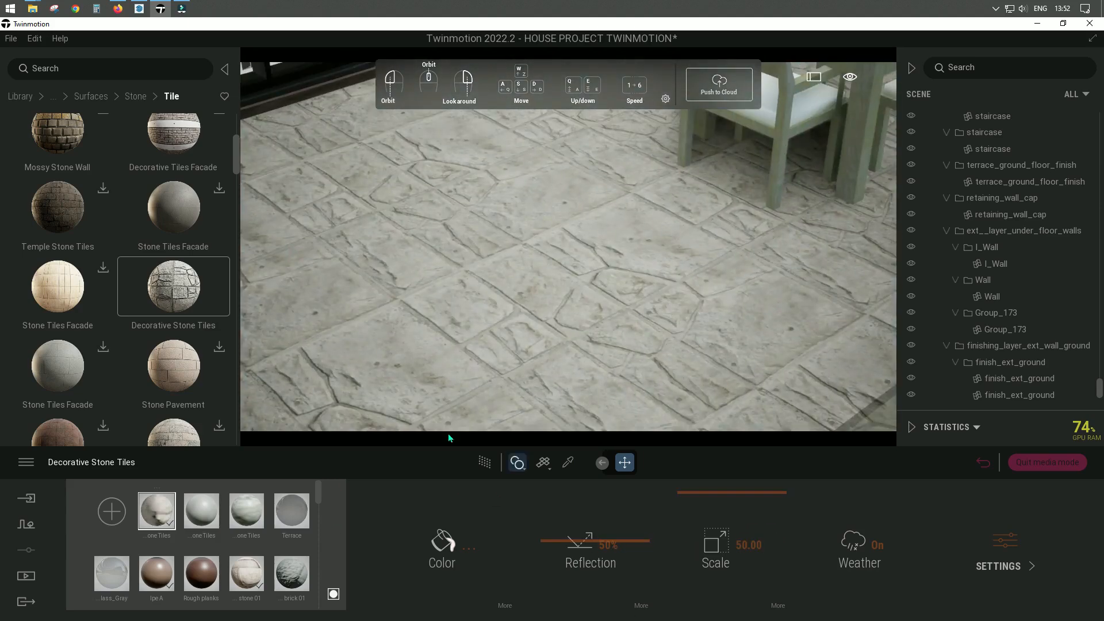
# - Set the terrace tiles' grunge to 24% and luminosity to 45%
pyautogui.click(505, 606)
pyautogui.moveTo(845, 592); pyautogui.dragTo(840, 563)
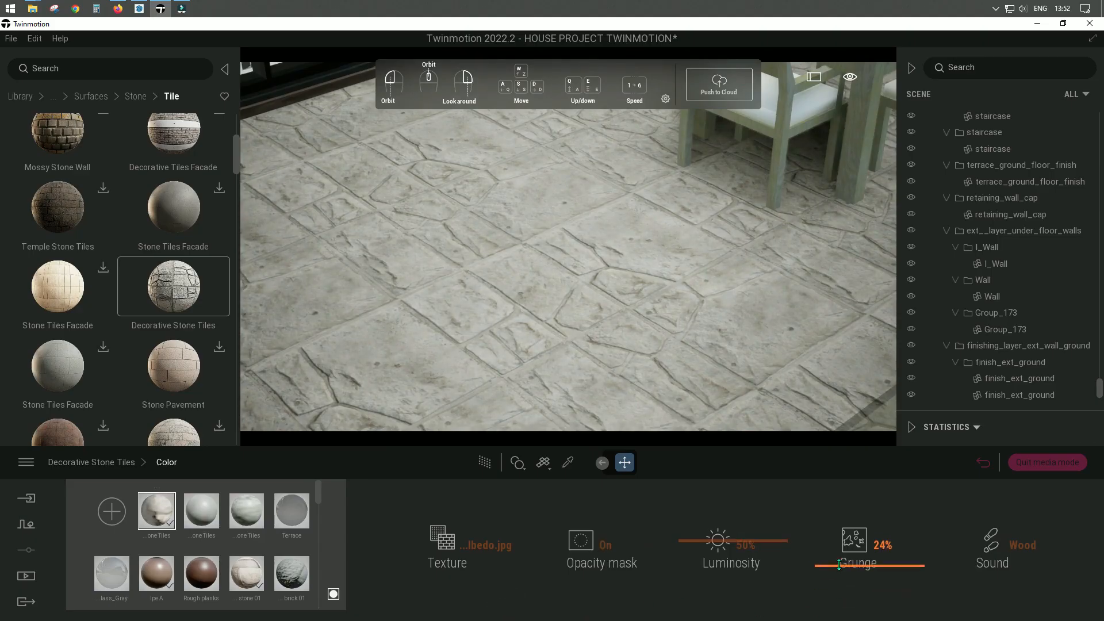
pyautogui.moveTo(733, 538); pyautogui.dragTo(732, 546)
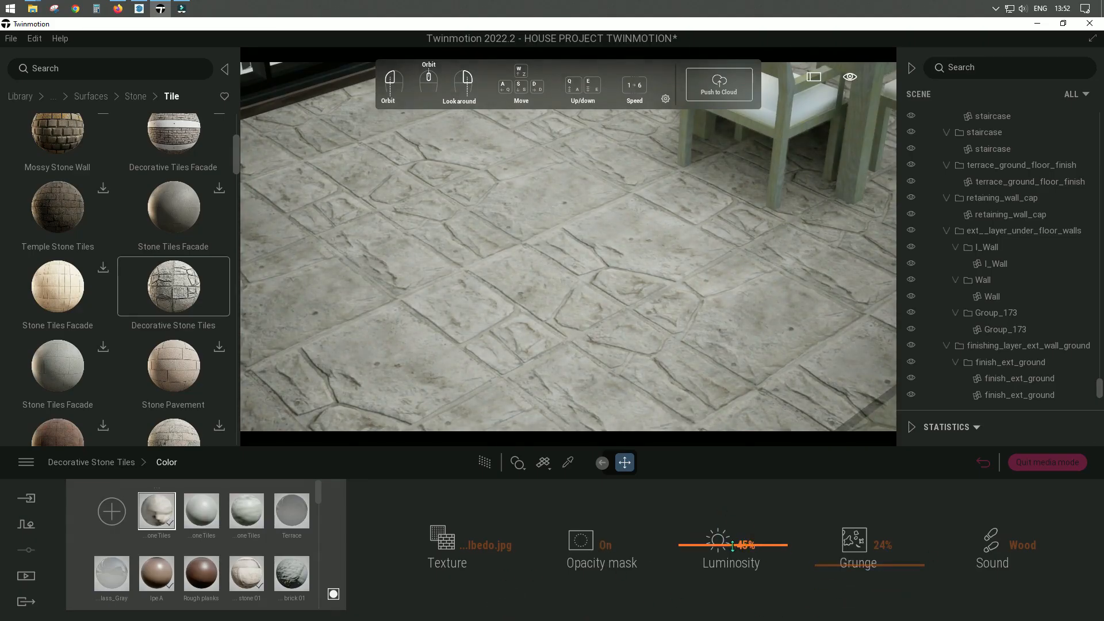
pyautogui.click(117, 470)
pyautogui.click(642, 606)
pyautogui.click(119, 465)
# - Set the parallax intensity of the terrace tiles' bump to 12%
pyautogui.click(995, 550)
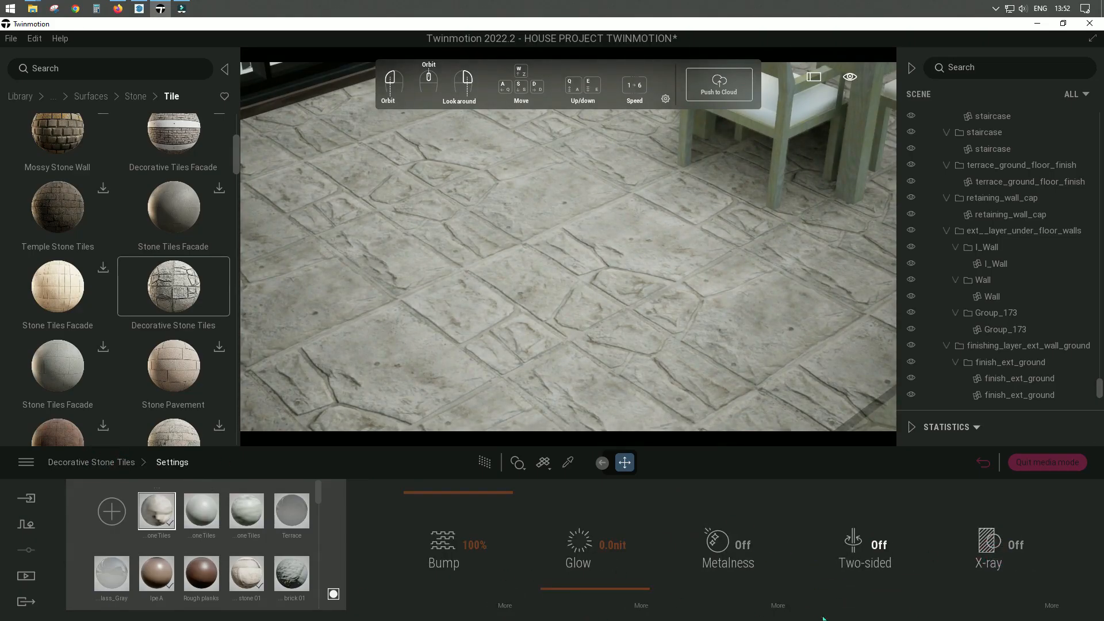
pyautogui.click(442, 546)
pyautogui.click(791, 541)
pyautogui.click(845, 606)
pyautogui.moveTo(793, 549); pyautogui.dragTo(796, 578)
pyautogui.moveTo(638, 339); pyautogui.dragTo(833, 253, button='middle')
pyautogui.scroll(-4, 481, 324)
pyautogui.scroll(3, 822, 270)
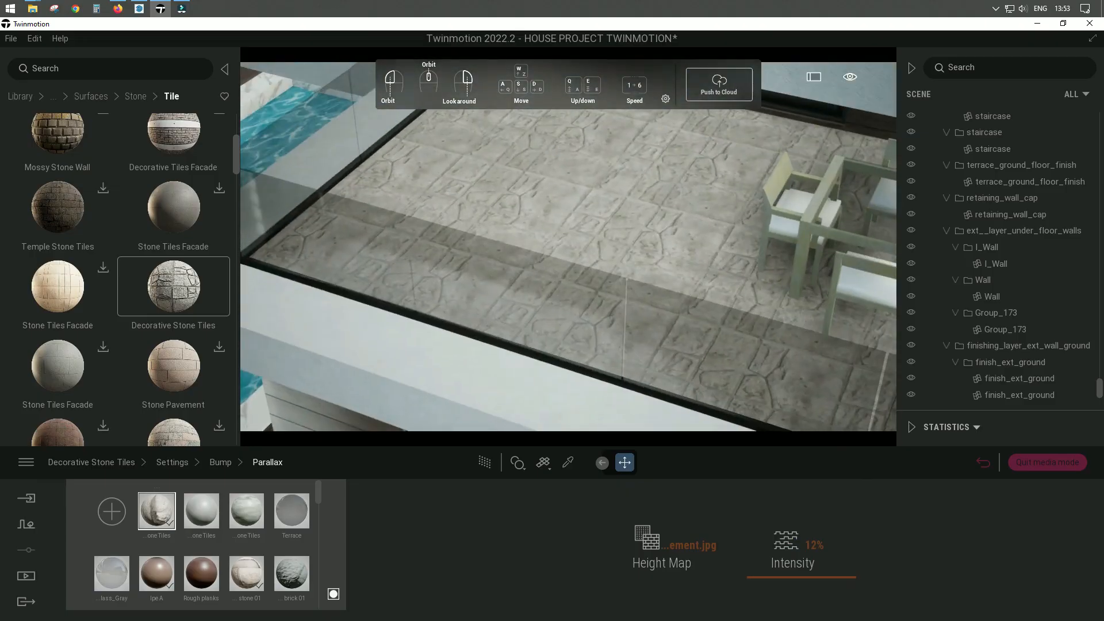
# - Rotate the terrace tile texture by 90° and shift it along X
pyautogui.click(175, 464)
pyautogui.click(715, 543)
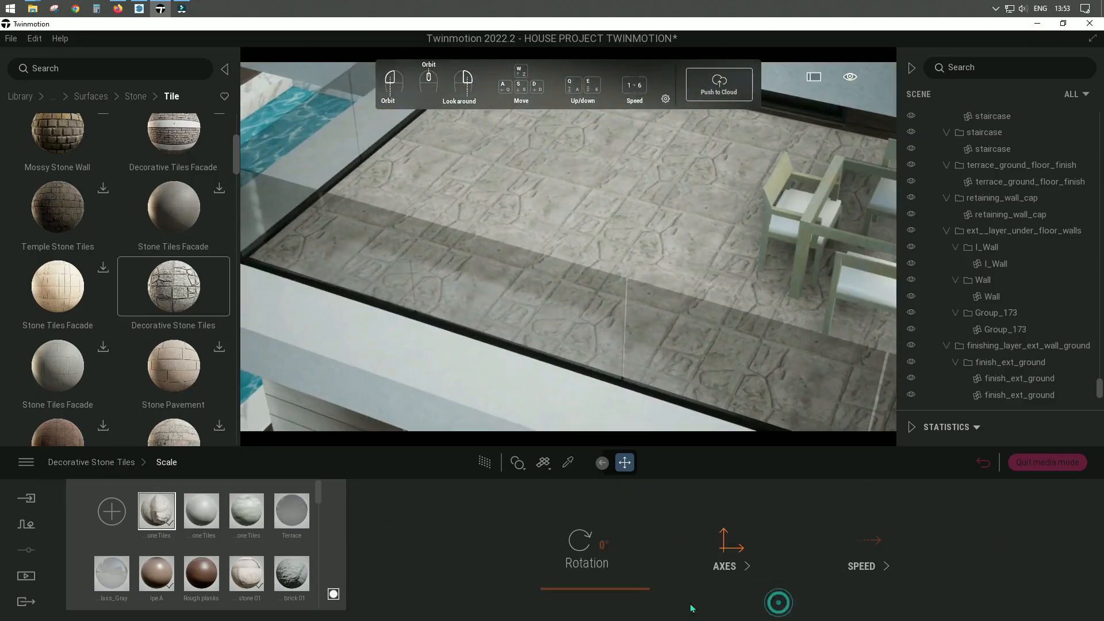
pyautogui.doubleClick(613, 547)
pyautogui.moveTo(613, 408); pyautogui.dragTo(636, 411, button='middle')
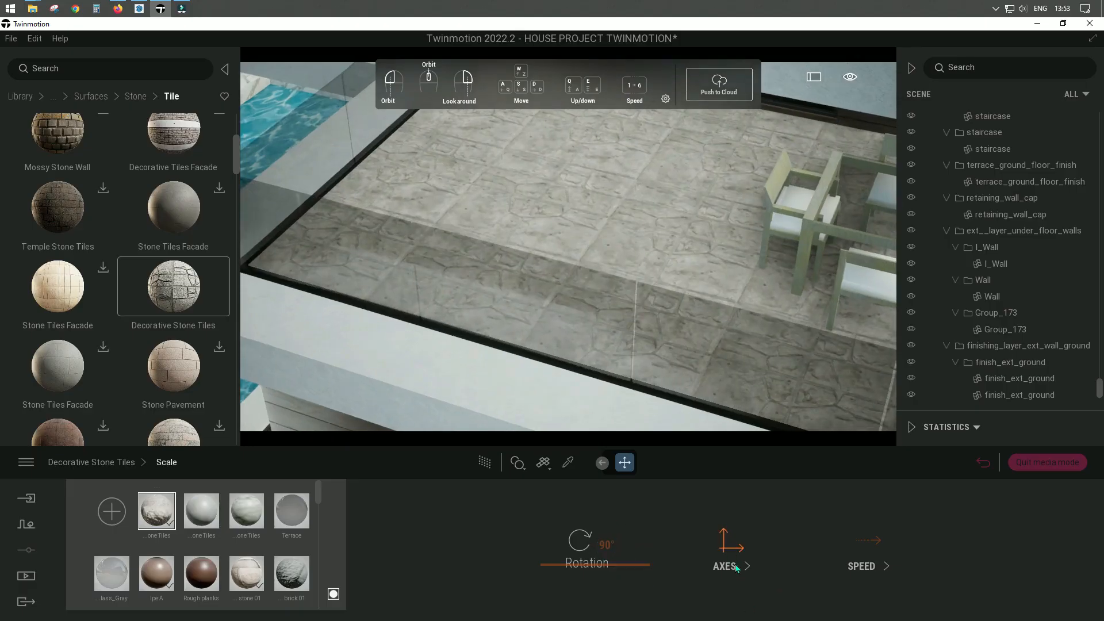
pyautogui.click(730, 567)
pyautogui.moveTo(798, 539); pyautogui.dragTo(801, 507)
pyautogui.click(166, 465)
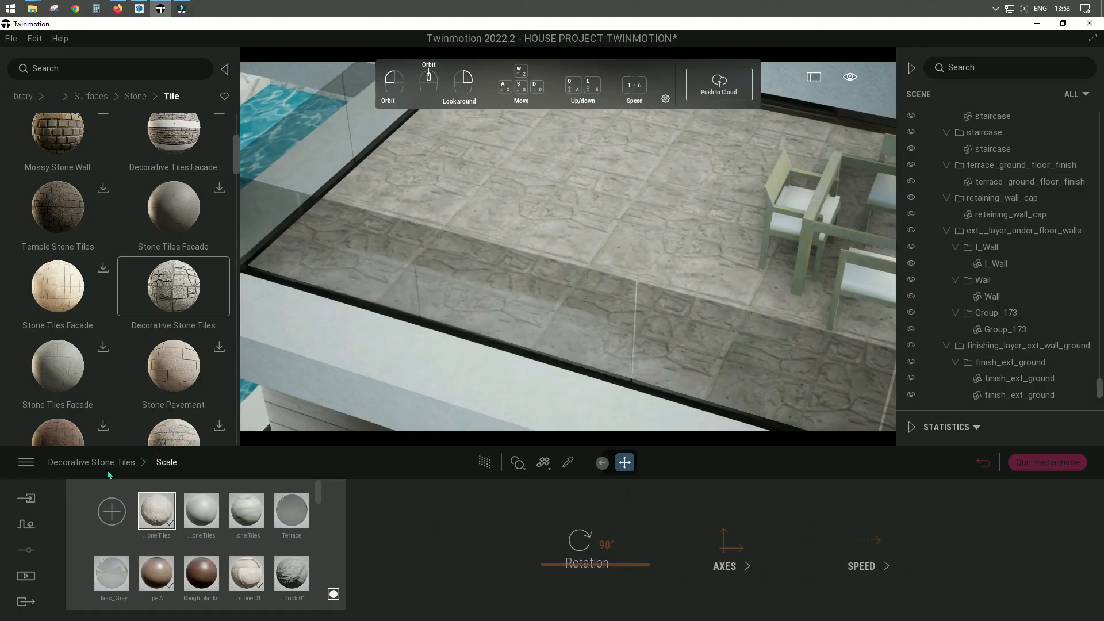
# - Try the terrace tile texture at a scale of 30, settling on 40
pyautogui.click(107, 464)
pyautogui.moveTo(770, 543); pyautogui.dragTo(711, 549)
pyautogui.scroll(5, 661, 239)
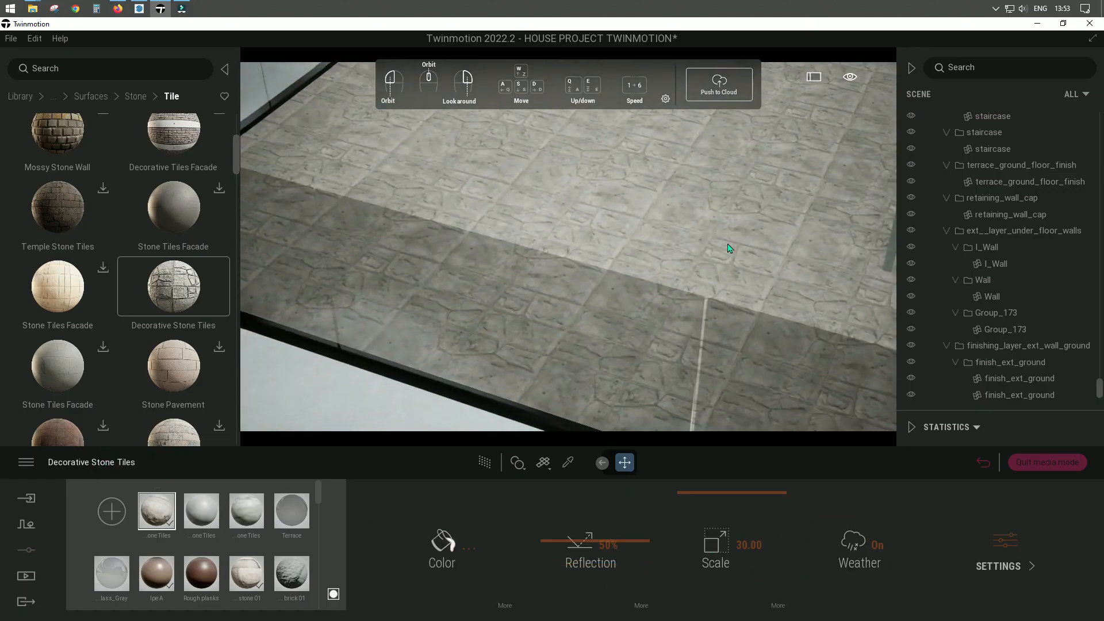
pyautogui.write('40')
pyautogui.press('Return')
pyautogui.scroll(-5, 679, 276)
# - Try shifting the terrace tile texture along X by 15 and by 17
pyautogui.click(777, 605)
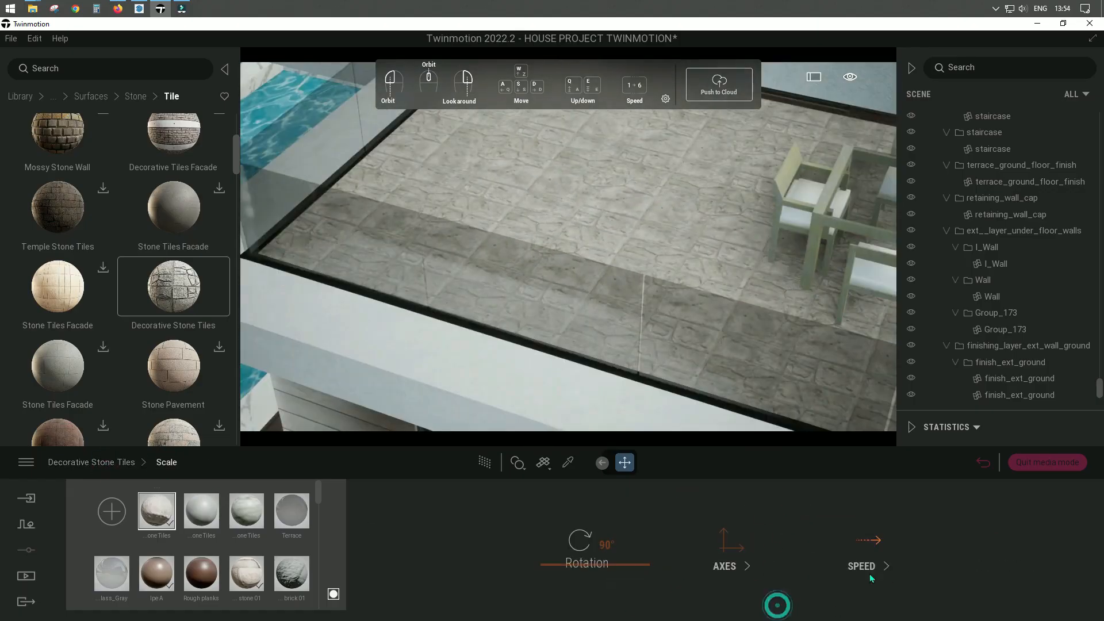
pyautogui.click(734, 565)
pyautogui.moveTo(814, 513); pyautogui.dragTo(853, 539)
pyautogui.press('Return')
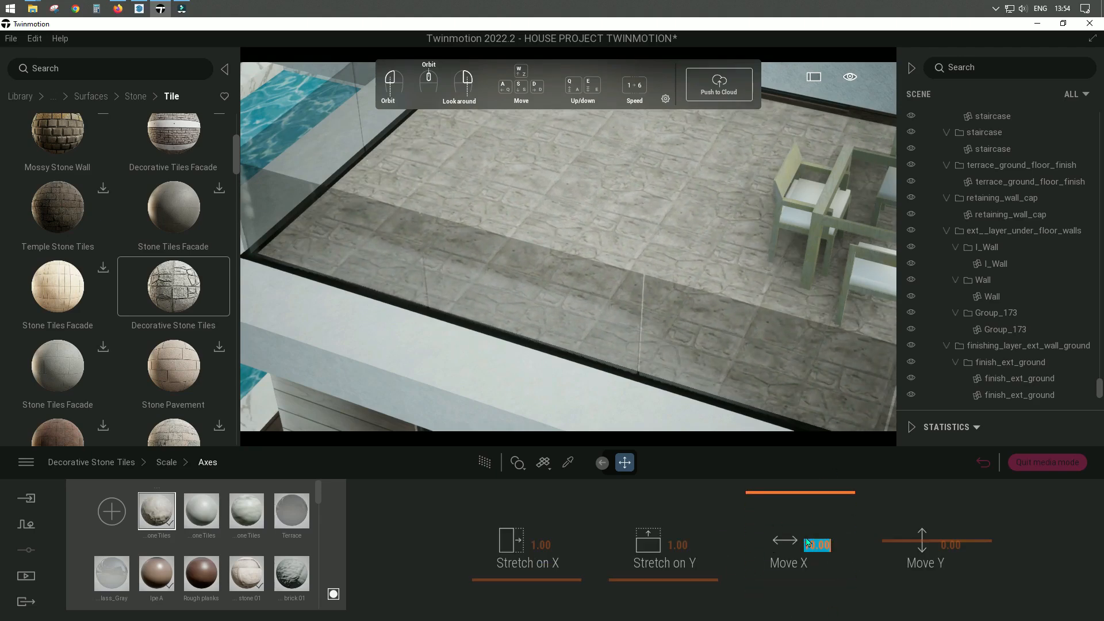
pyautogui.write('15')
pyautogui.press('Return')
pyautogui.write('17')
pyautogui.press('Return')
pyautogui.moveTo(650, 322); pyautogui.dragTo(575, 304, button='middle')
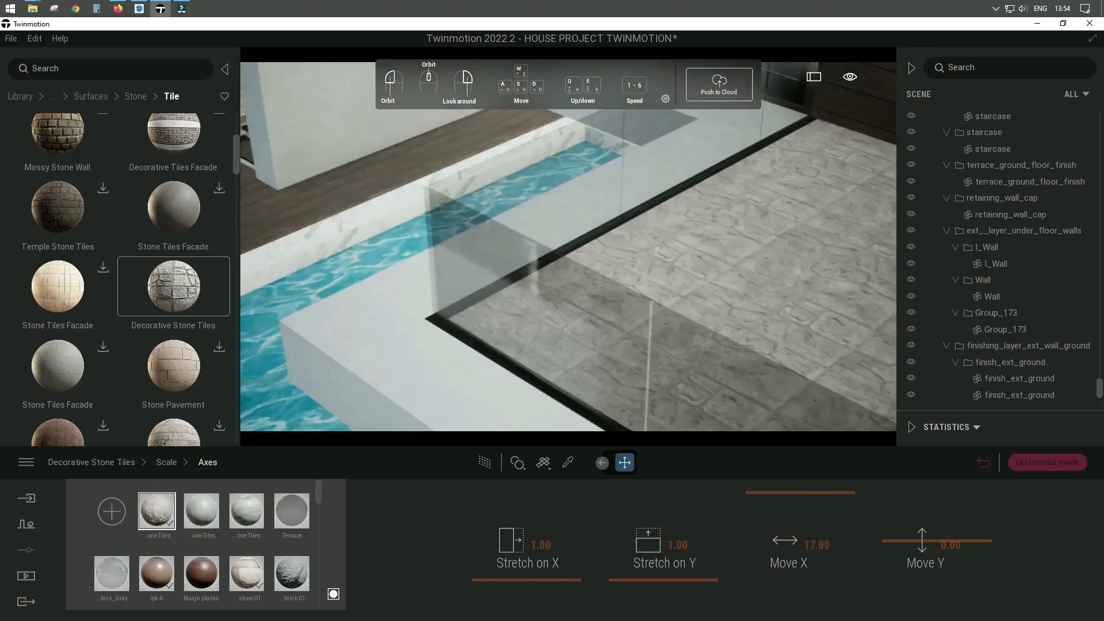
# - Try X offsets of 20 and 18 for the tile texture beside the railing edge
pyautogui.scroll(5, 699, 312)
pyautogui.moveTo(845, 545); pyautogui.dragTo(786, 542)
pyautogui.write('20')
pyautogui.press('Return')
pyautogui.write('18')
pyautogui.press('Return')
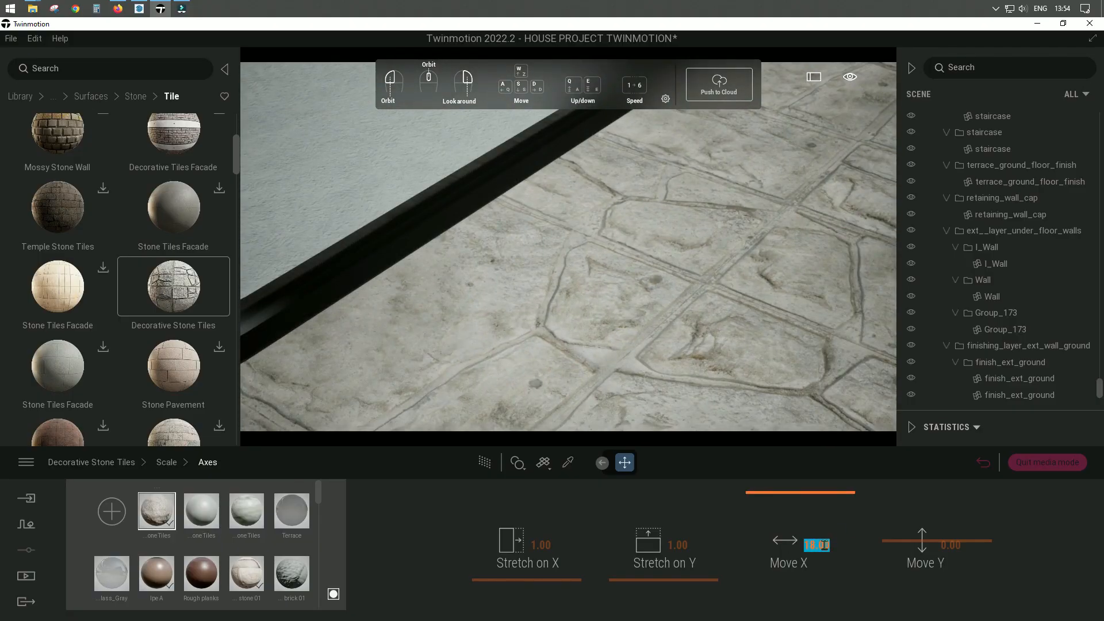
pyautogui.press('Return')
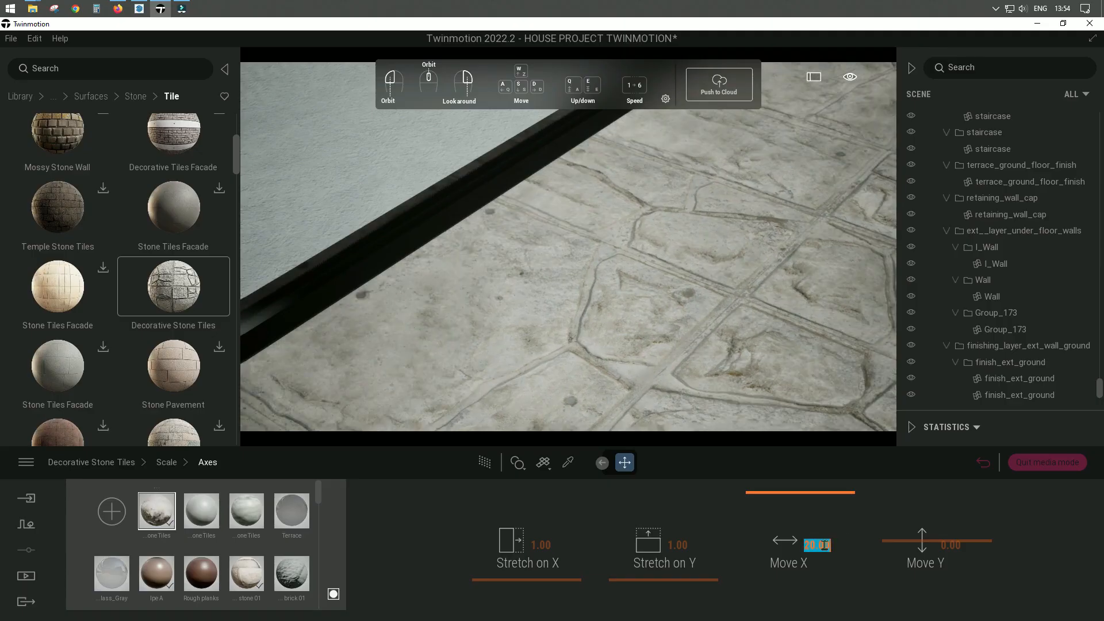
# - Set the tile texture's X offset to 3.96 to adjust the joints along the railing edge
pyautogui.click(802, 492)
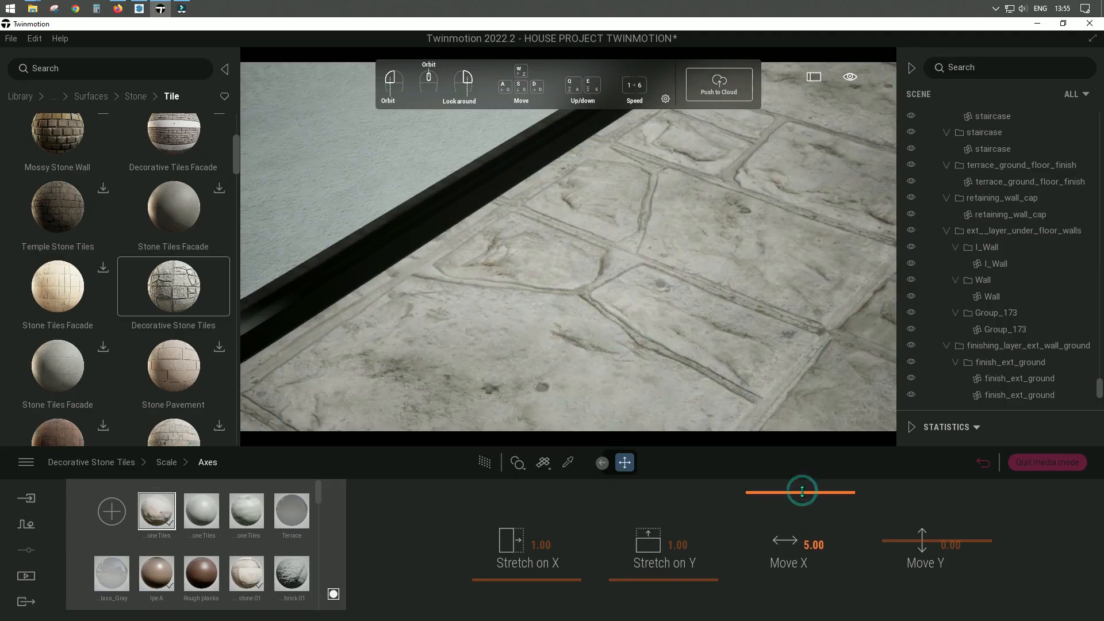
pyautogui.moveTo(813, 493); pyautogui.dragTo(812, 504)
pyautogui.scroll(-8, 542, 243)
pyautogui.moveTo(581, 338); pyautogui.dragTo(605, 259, button='middle')
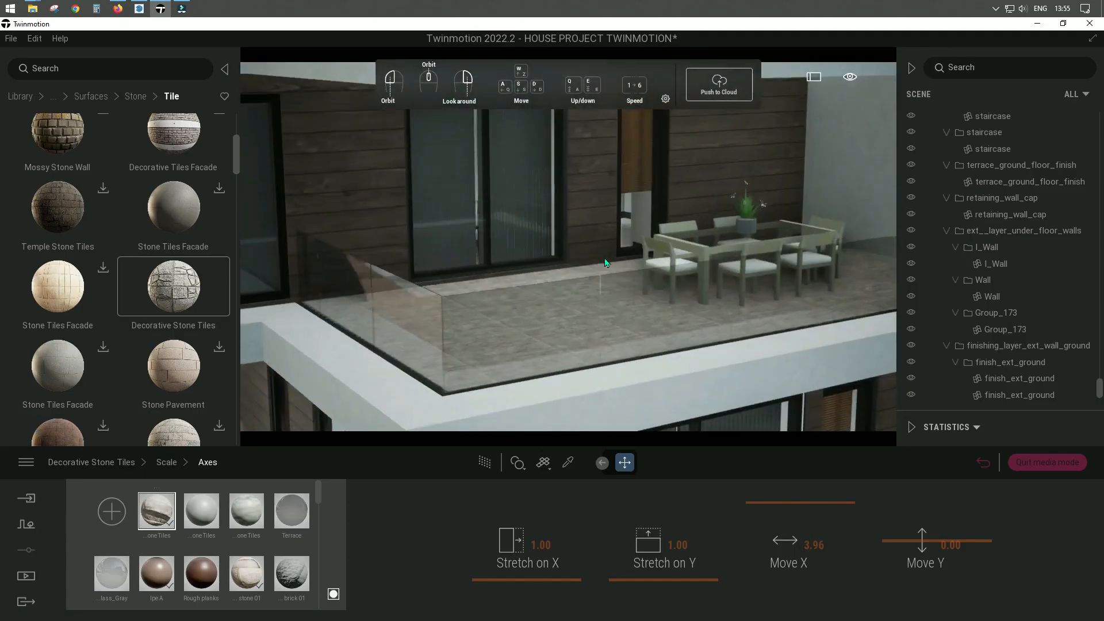
# - Select a terrace dining chair's seat cushion and open the library's Fabric materials
pyautogui.scroll(8, 604, 263)
pyautogui.scroll(-3, 567, 322)
pyautogui.click(552, 336)
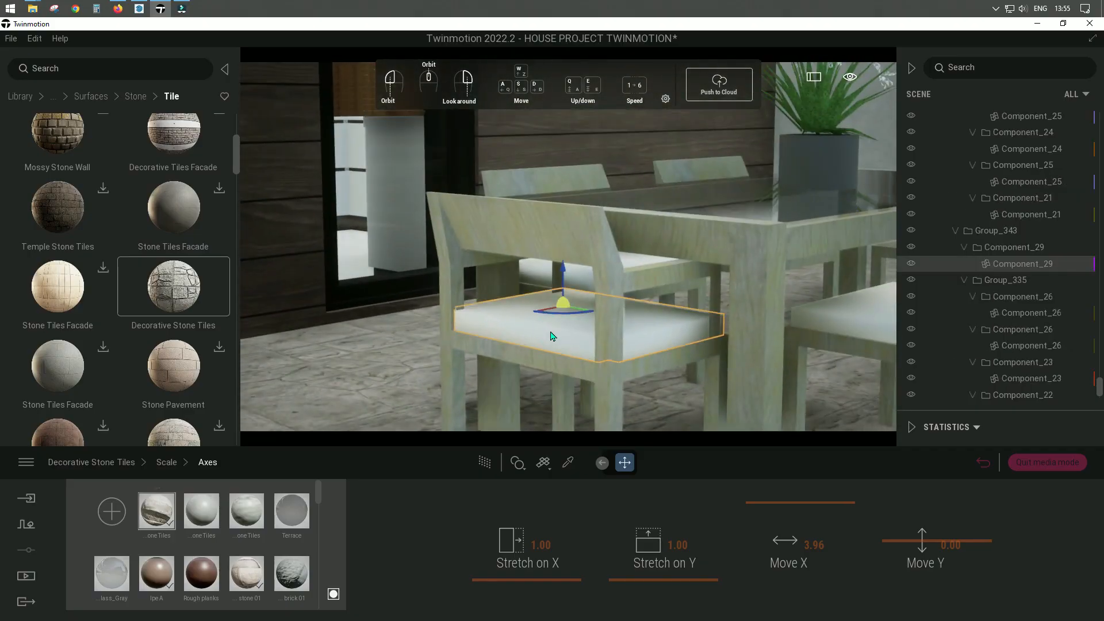
pyautogui.click(32, 98)
pyautogui.scroll(-3, 111, 400)
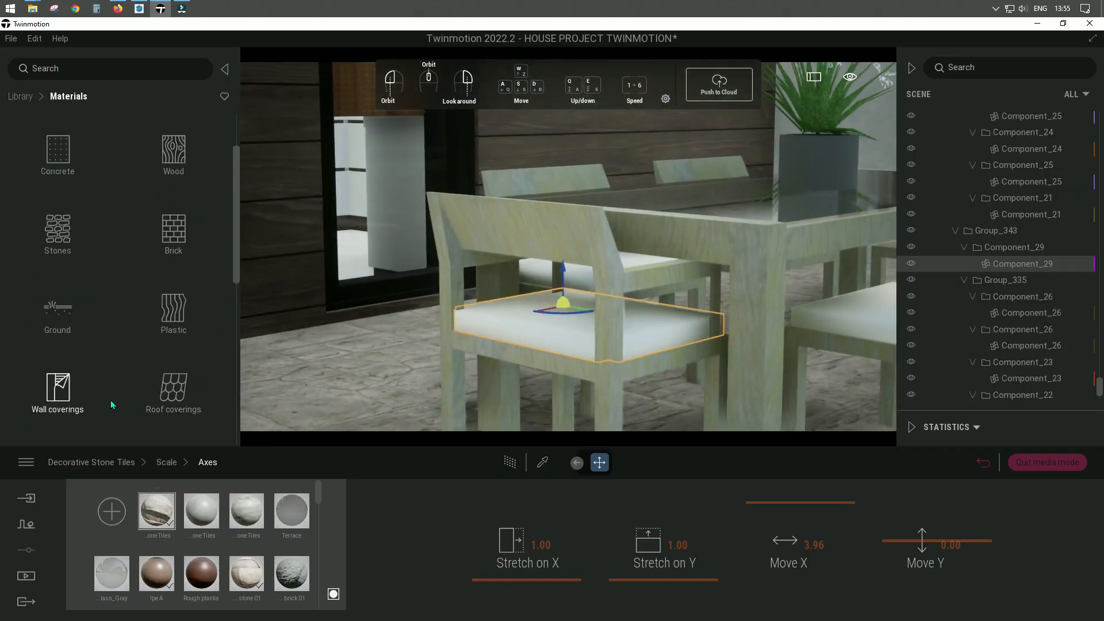
pyautogui.scroll(-2, 121, 317)
pyautogui.click(59, 328)
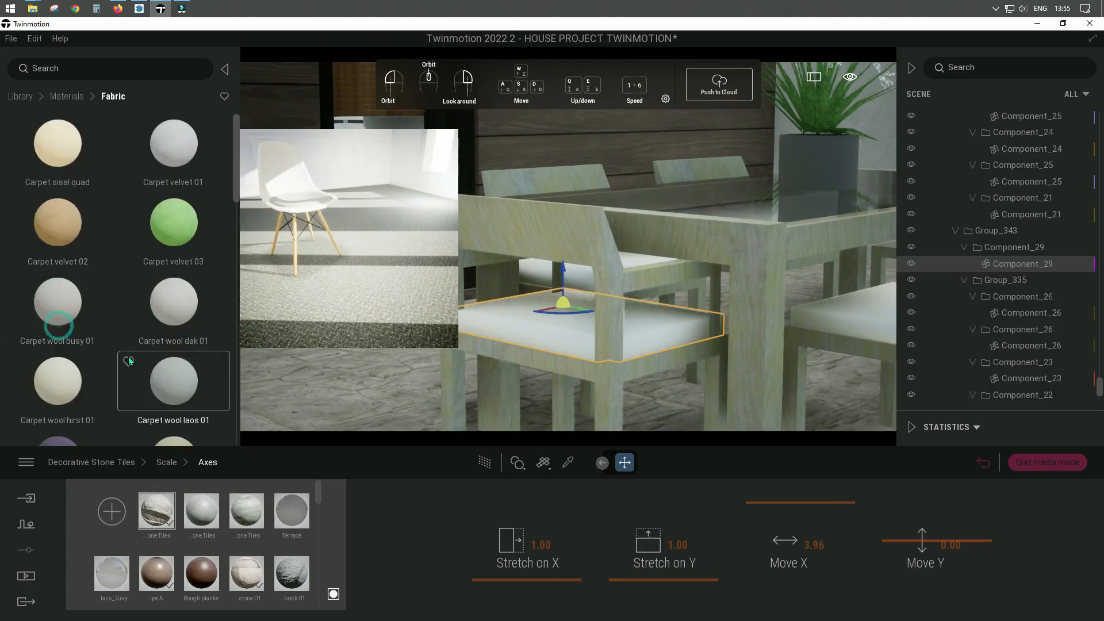
# - Look through the Fabric materials for a light cover suited to the seat cushions
pyautogui.scroll(-4, 128, 361)
pyautogui.scroll(-5, 120, 378)
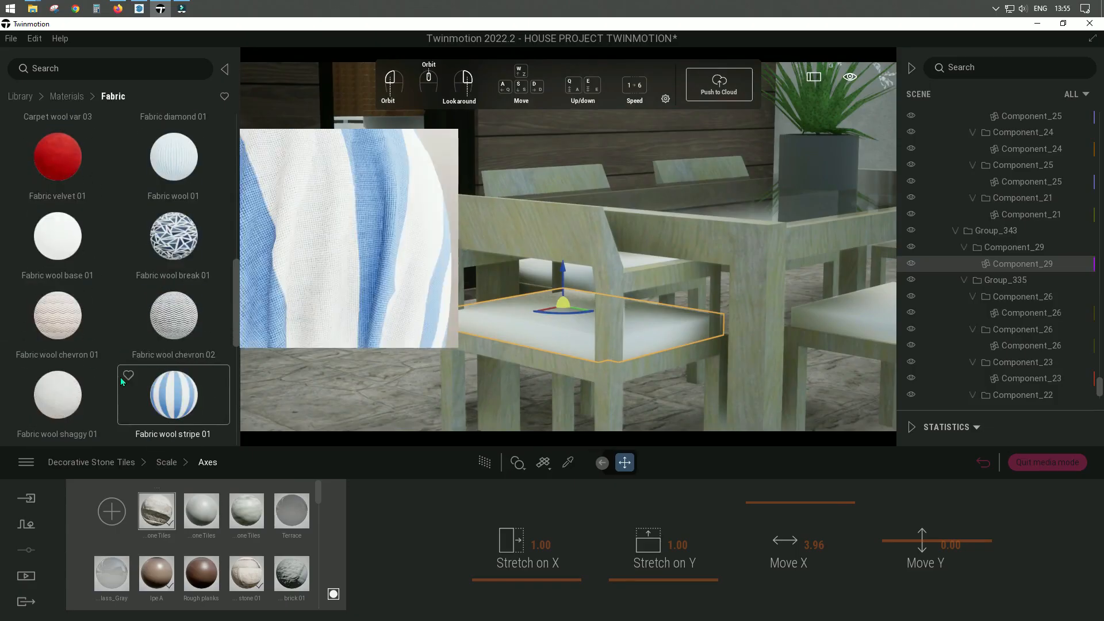
pyautogui.scroll(-6, 58, 322)
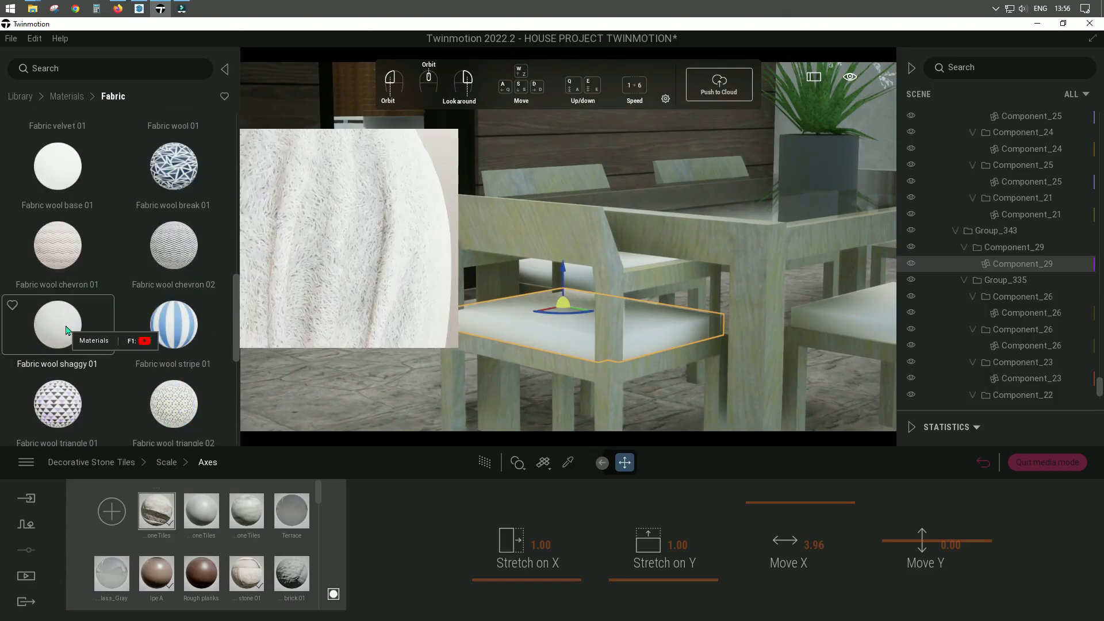
pyautogui.scroll(6, 126, 350)
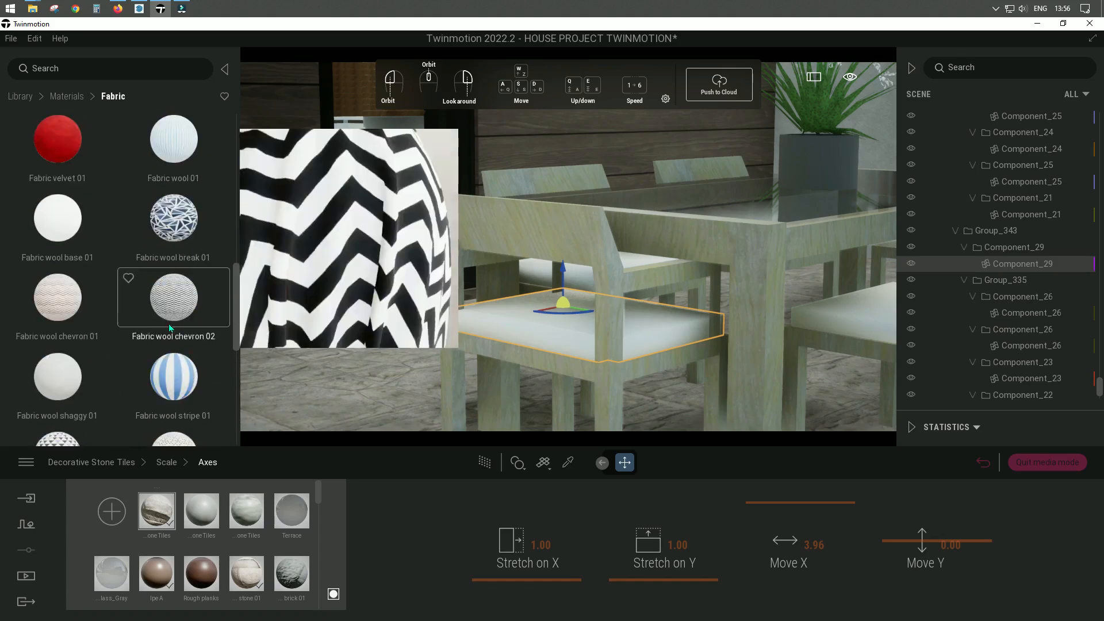
pyautogui.scroll(-3, 72, 241)
pyautogui.scroll(-5, 126, 279)
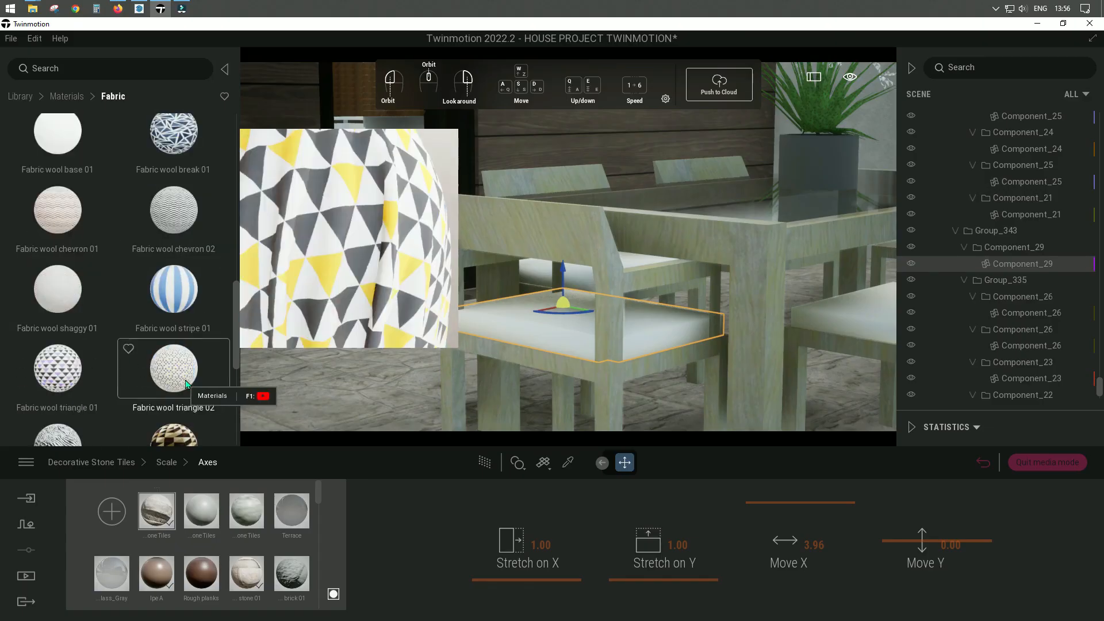
pyautogui.scroll(-2, 102, 387)
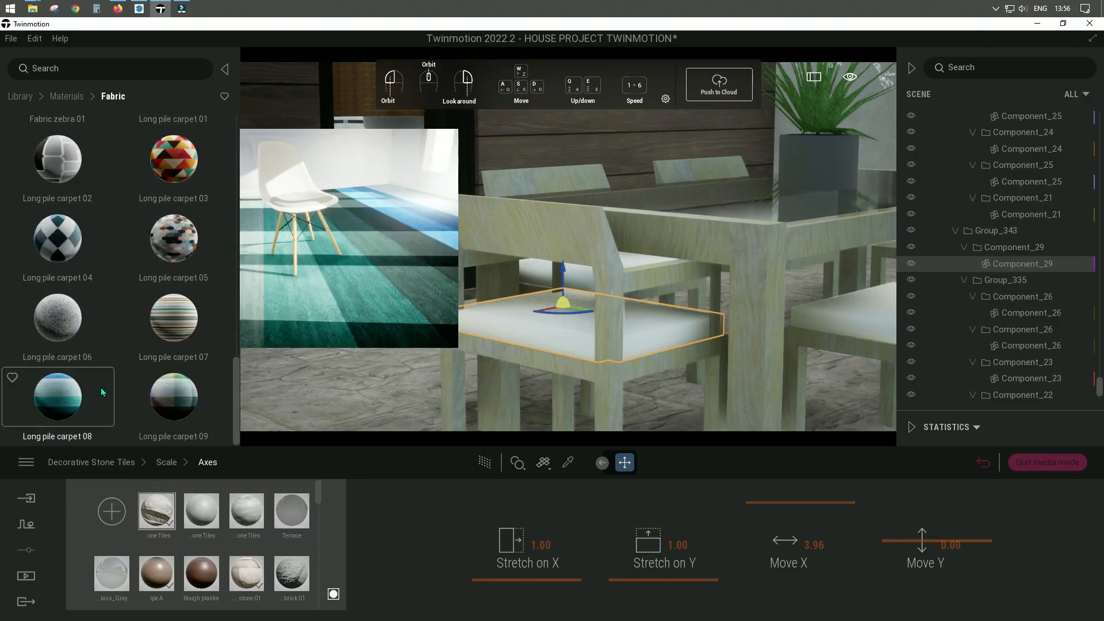
pyautogui.scroll(7, 101, 388)
pyautogui.scroll(4, 48, 153)
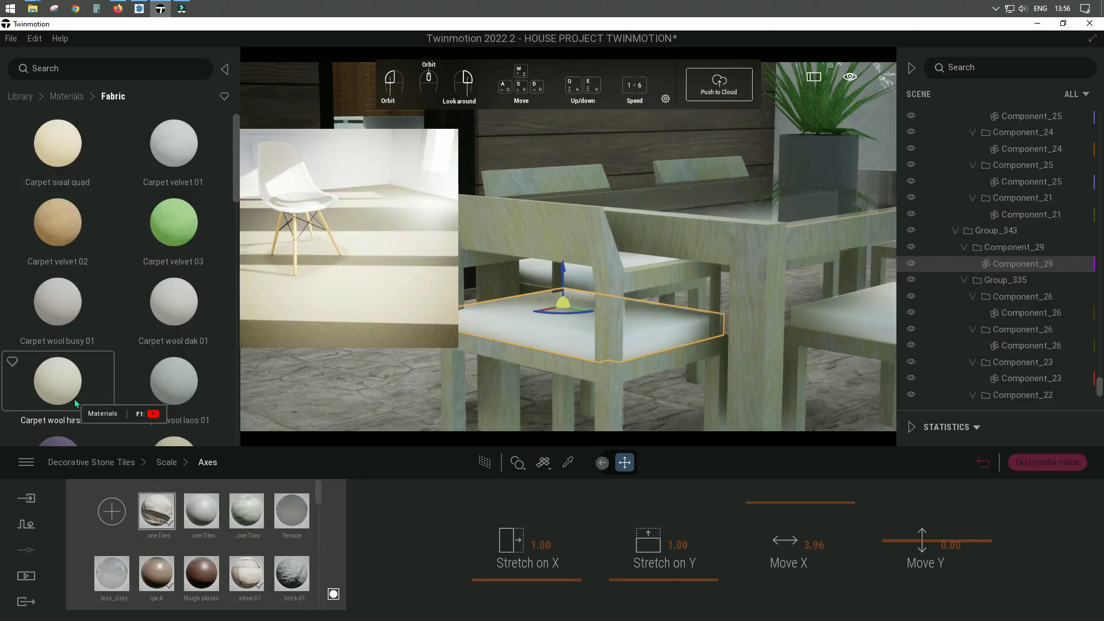
# - Apply Carpet wool sedona 01 to the chair's seat cushion and set its scale to 70
pyautogui.scroll(-2, 75, 399)
pyautogui.moveTo(54, 375); pyautogui.dragTo(551, 322)
pyautogui.scroll(3, 588, 371)
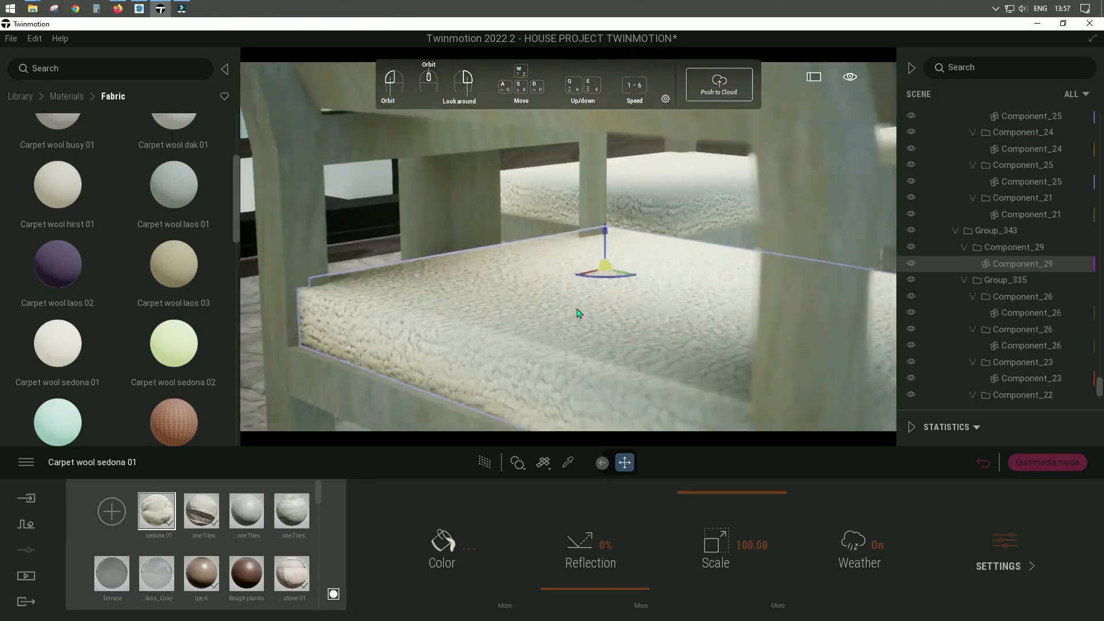
pyautogui.moveTo(776, 543); pyautogui.dragTo(699, 543)
pyautogui.write('70')
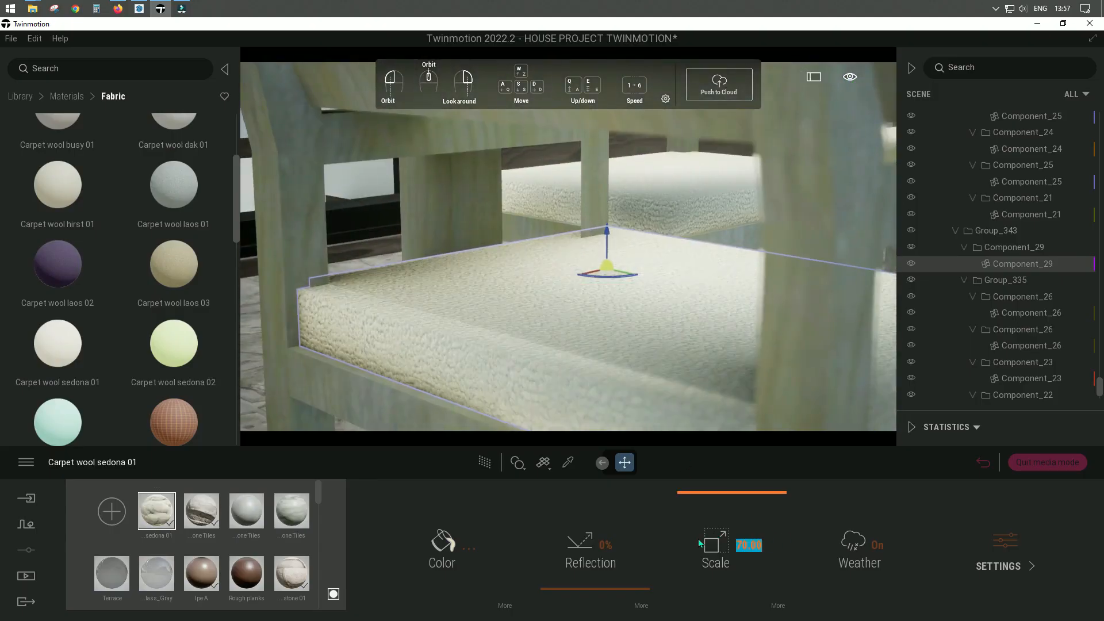
pyautogui.press('Return')
# - Replace the chair seat cushion's material with Plain Wool Fabric from the Quixel Megascans plain fabric surfaces
pyautogui.click(66, 96)
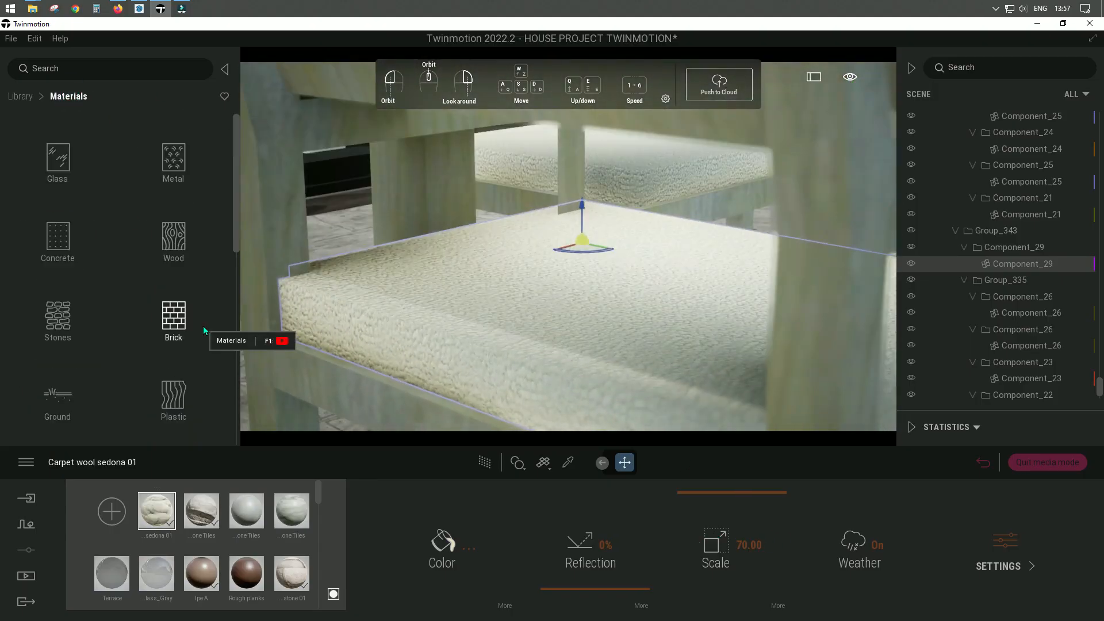
pyautogui.scroll(-5, 202, 326)
pyautogui.click(20, 96)
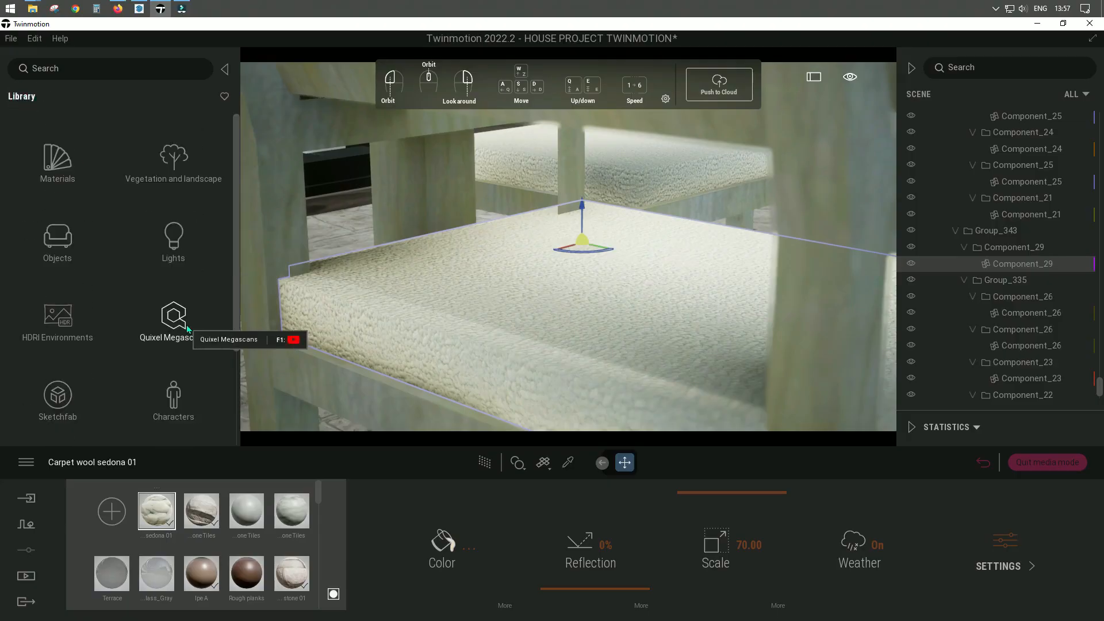
pyautogui.click(181, 320)
pyautogui.click(63, 237)
pyautogui.click(64, 238)
pyautogui.click(180, 238)
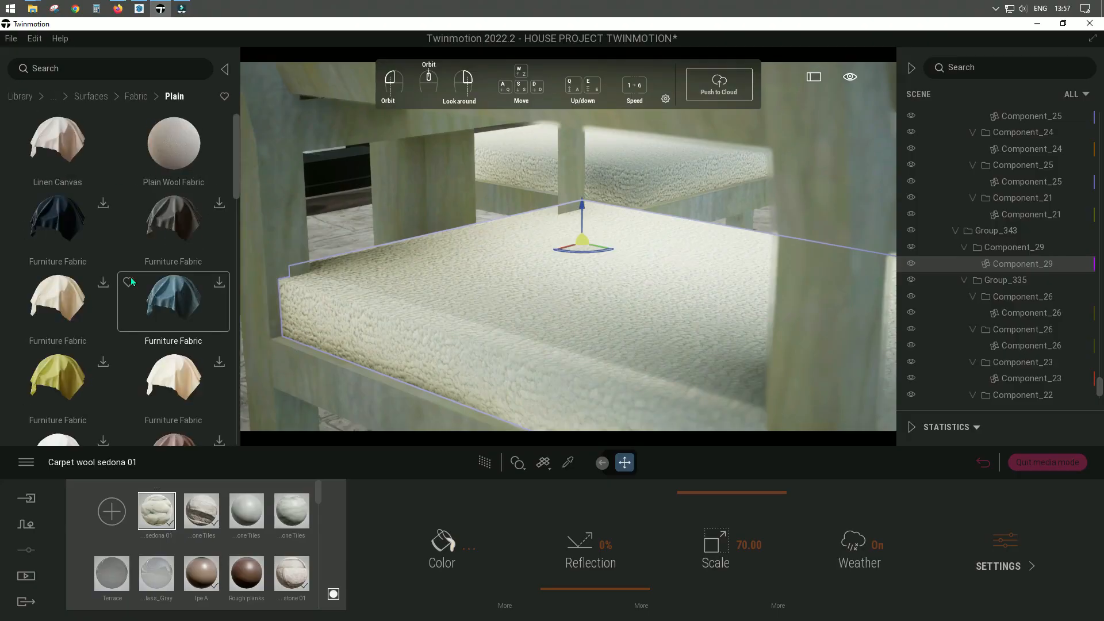
pyautogui.moveTo(180, 149); pyautogui.dragTo(512, 305)
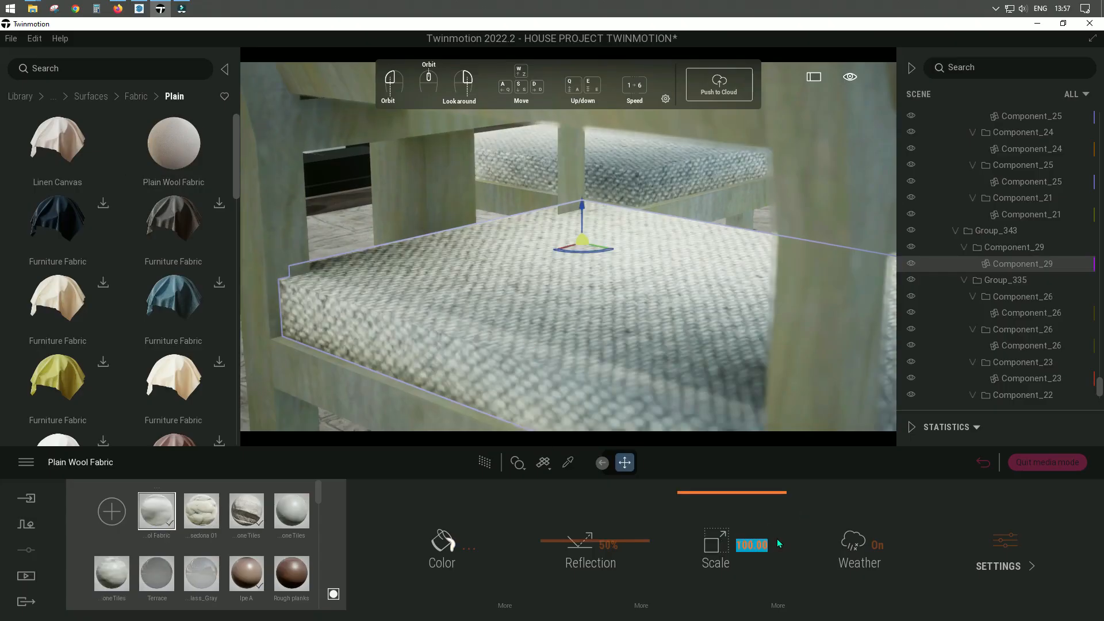
# - Set the Plain Wool Fabric's scale to 40 on the seat cushions and check its other settings
pyautogui.click(779, 543)
pyautogui.press('Return')
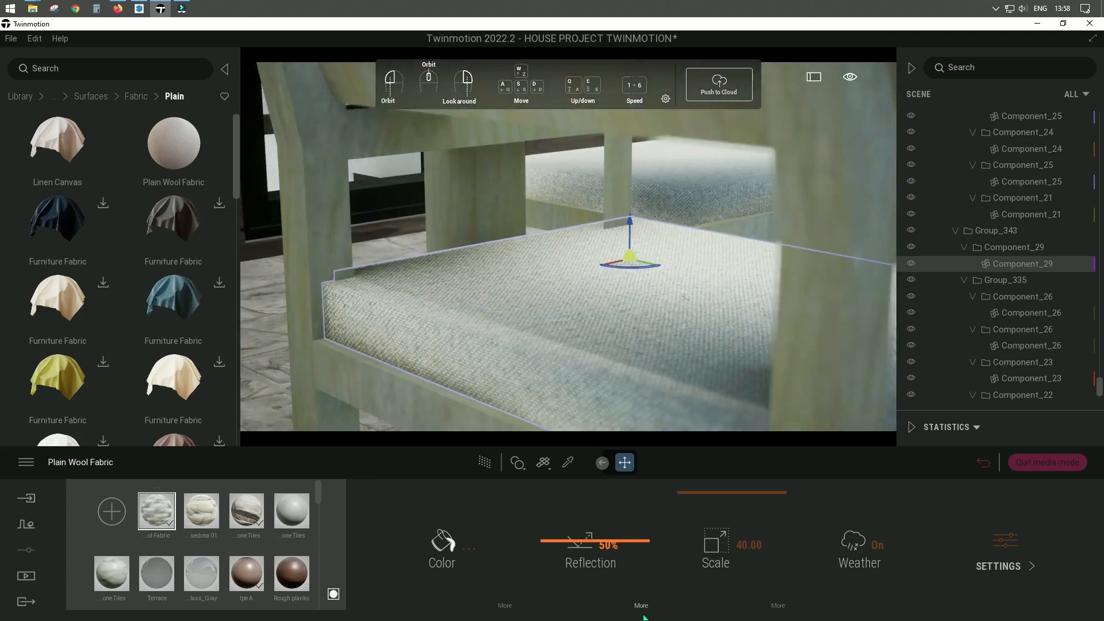
pyautogui.click(1009, 567)
pyautogui.click(640, 607)
pyautogui.click(152, 462)
pyautogui.click(91, 462)
pyautogui.scroll(-3, 638, 361)
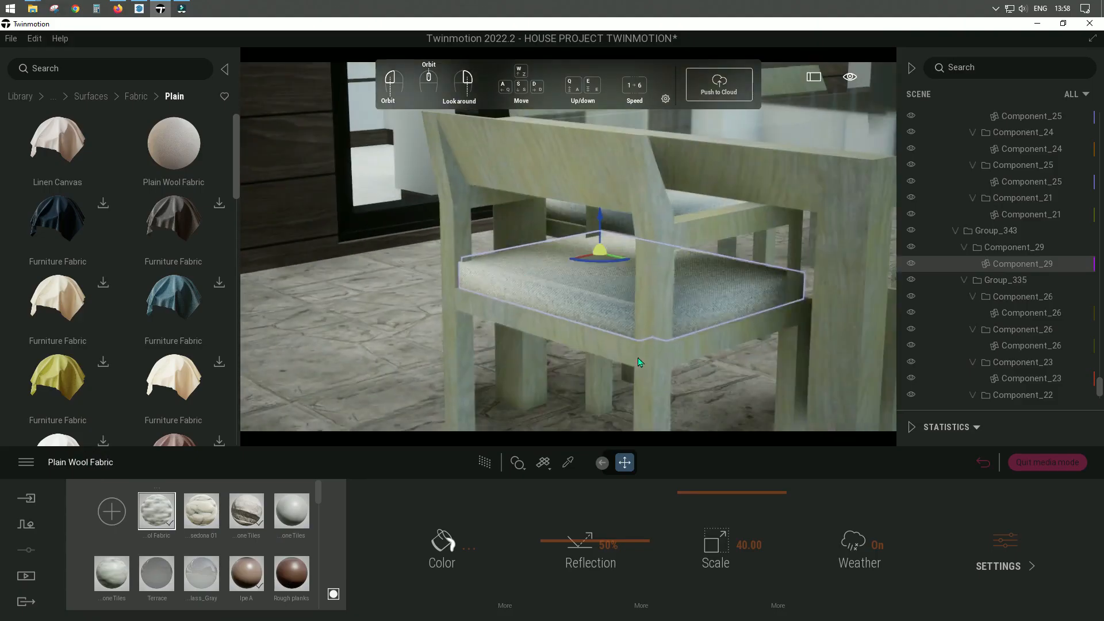
# - Sample the dining table top's glass material and examine it in an enlarged preview and close to the table
pyautogui.click(638, 358)
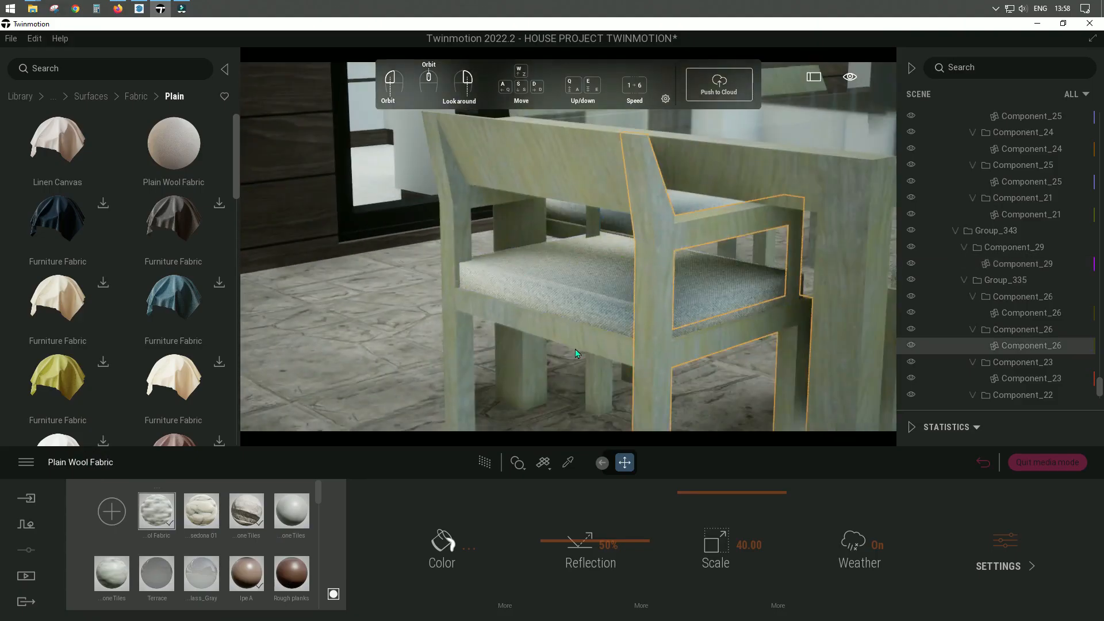
pyautogui.scroll(-3, 638, 358)
pyautogui.click(567, 461)
pyautogui.click(735, 223)
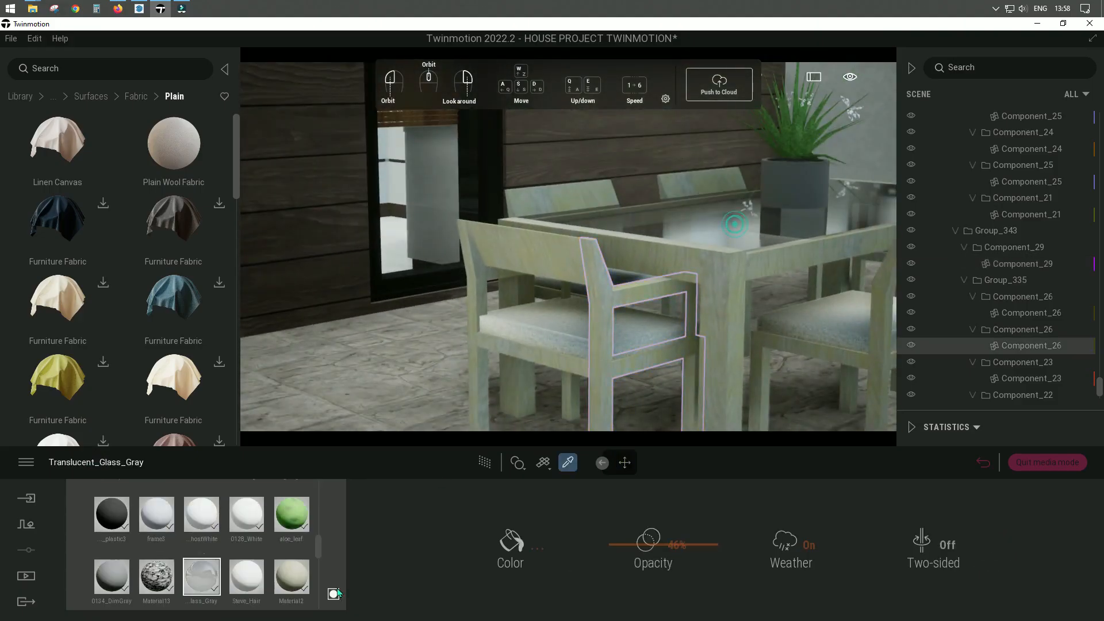
pyautogui.click(333, 593)
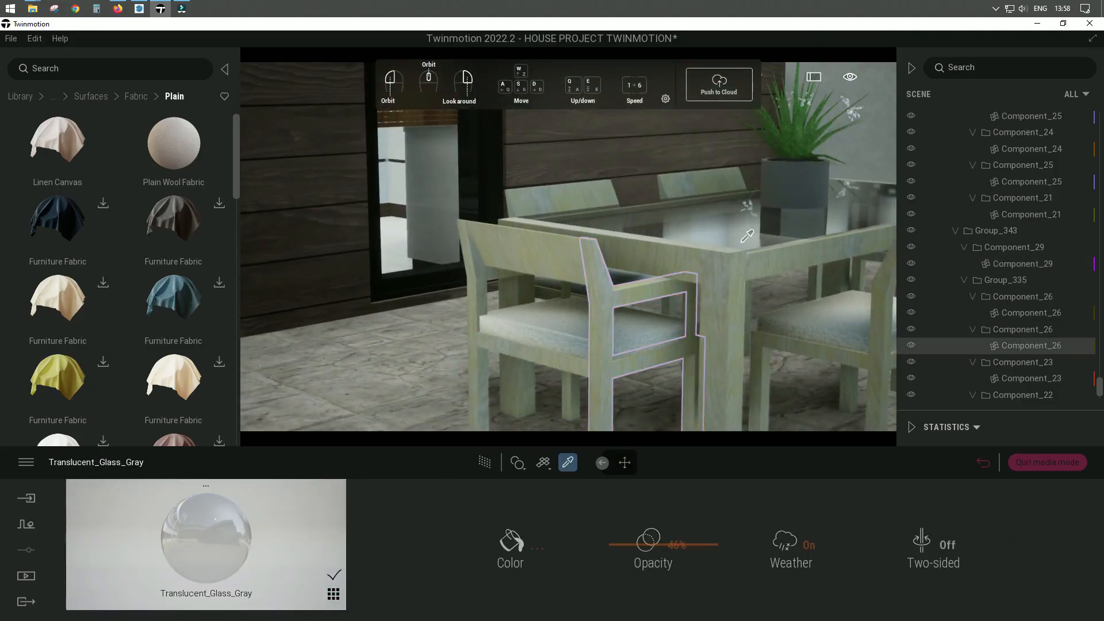
pyautogui.moveTo(688, 240); pyautogui.dragTo(711, 234, button='right')
pyautogui.scroll(3, 709, 239)
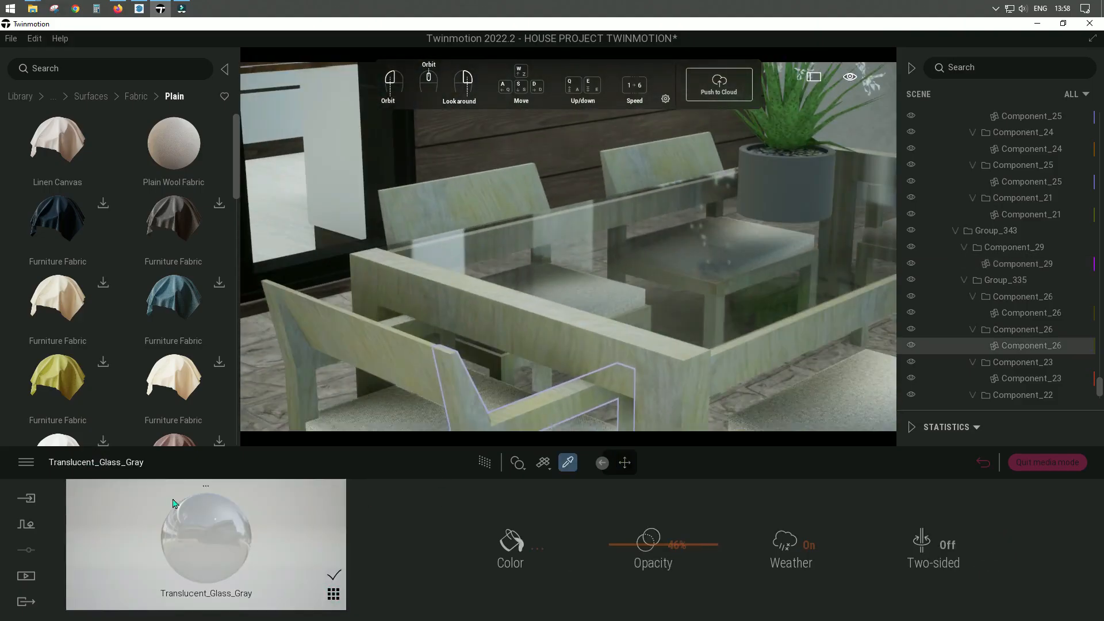
# - Apply the Terrace glass material to the dining table top only and set its opacity to 78%
pyautogui.click(520, 463)
pyautogui.click(534, 433)
pyautogui.click(334, 593)
pyautogui.click(162, 574)
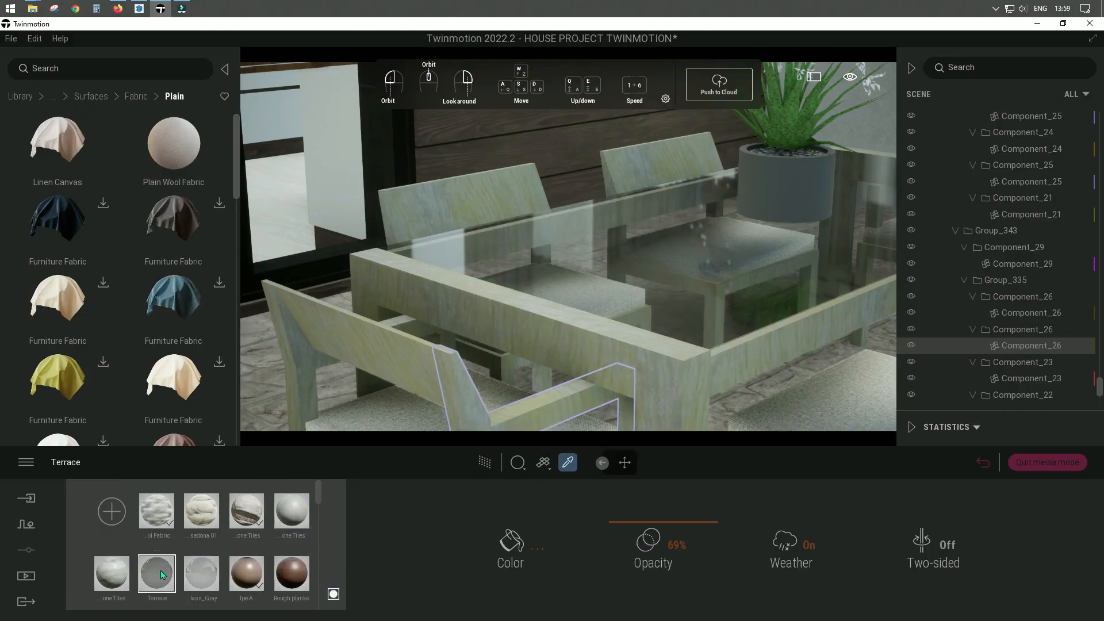
pyautogui.moveTo(162, 574); pyautogui.dragTo(619, 295)
pyautogui.moveTo(668, 522); pyautogui.dragTo(666, 516)
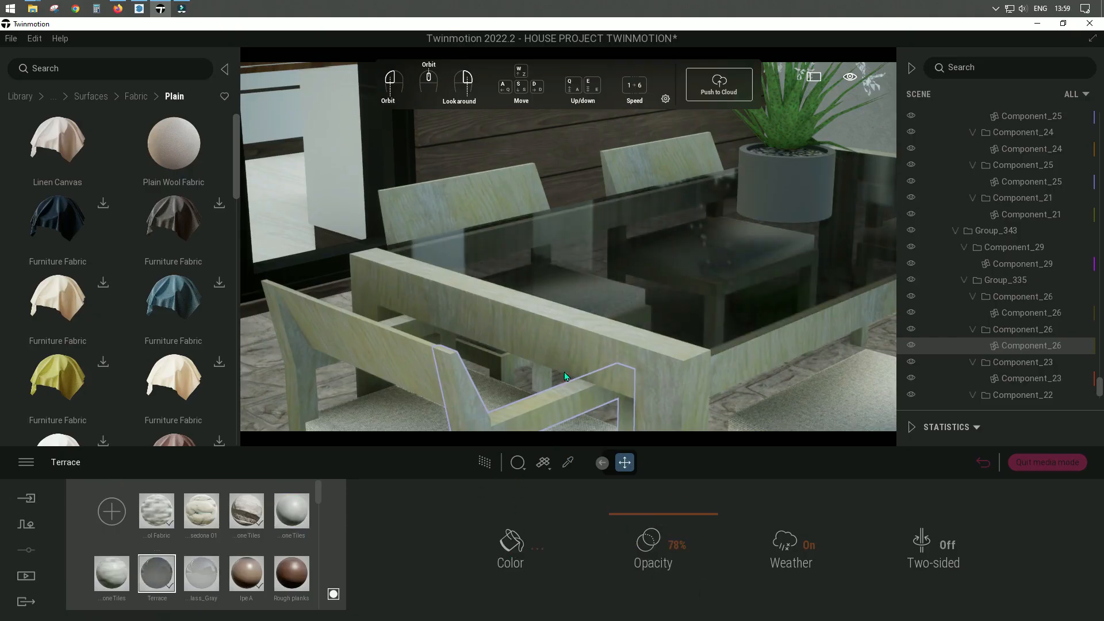
# - Replace the dining table frame's material with Ash 06 G from the library's Wood materials
pyautogui.click(501, 414)
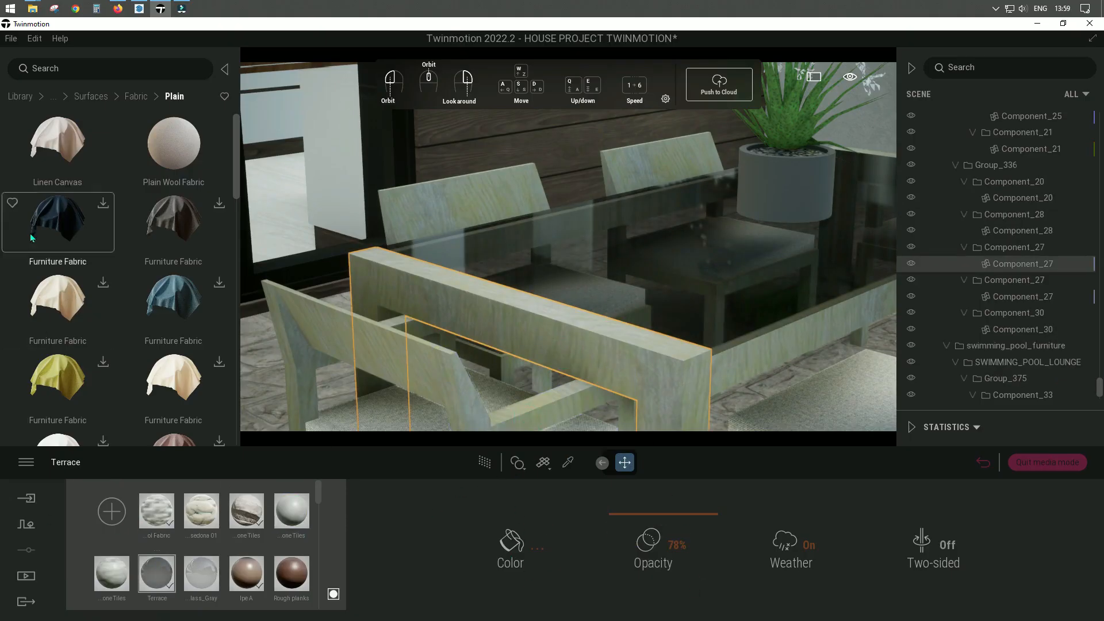
pyautogui.click(20, 96)
pyautogui.scroll(-2, 191, 395)
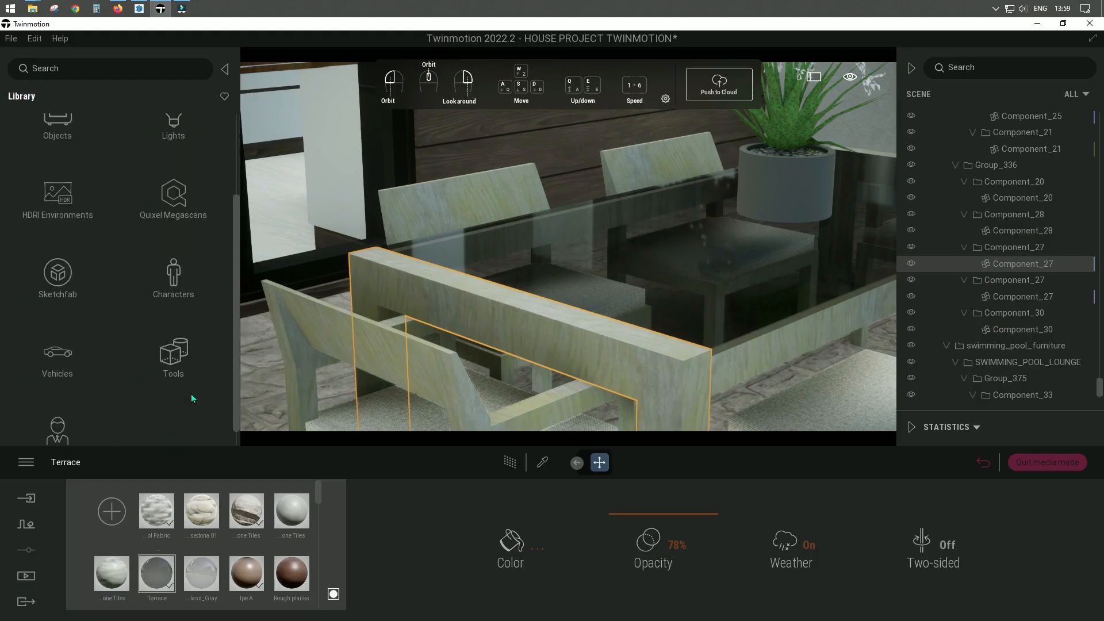
pyautogui.click(178, 362)
pyautogui.click(173, 313)
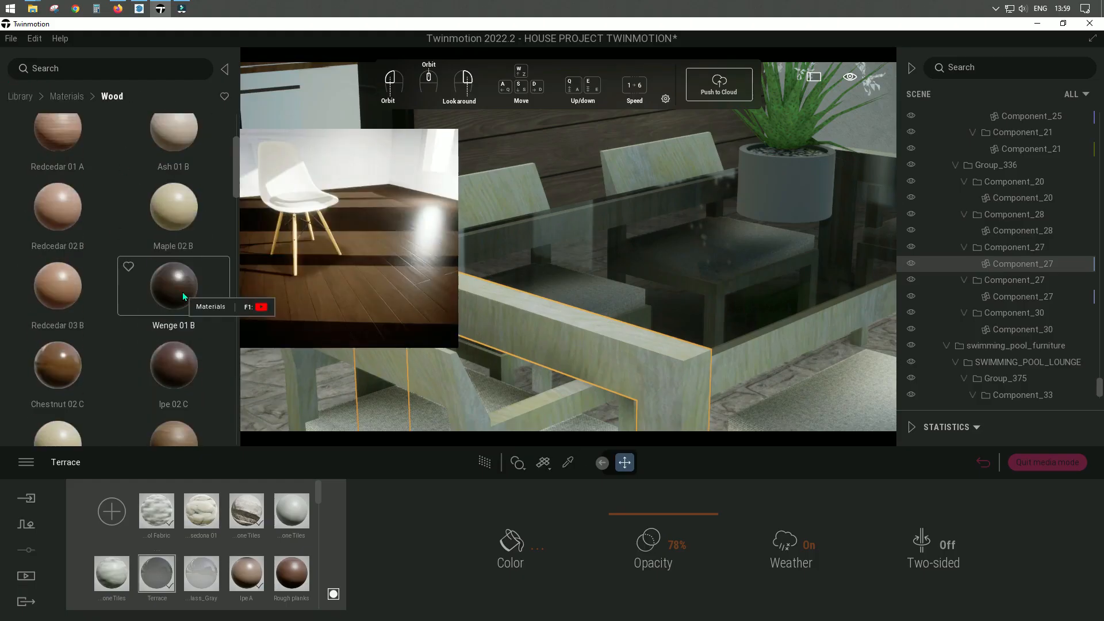
pyautogui.scroll(-5, 177, 250)
pyautogui.scroll(-5, 167, 388)
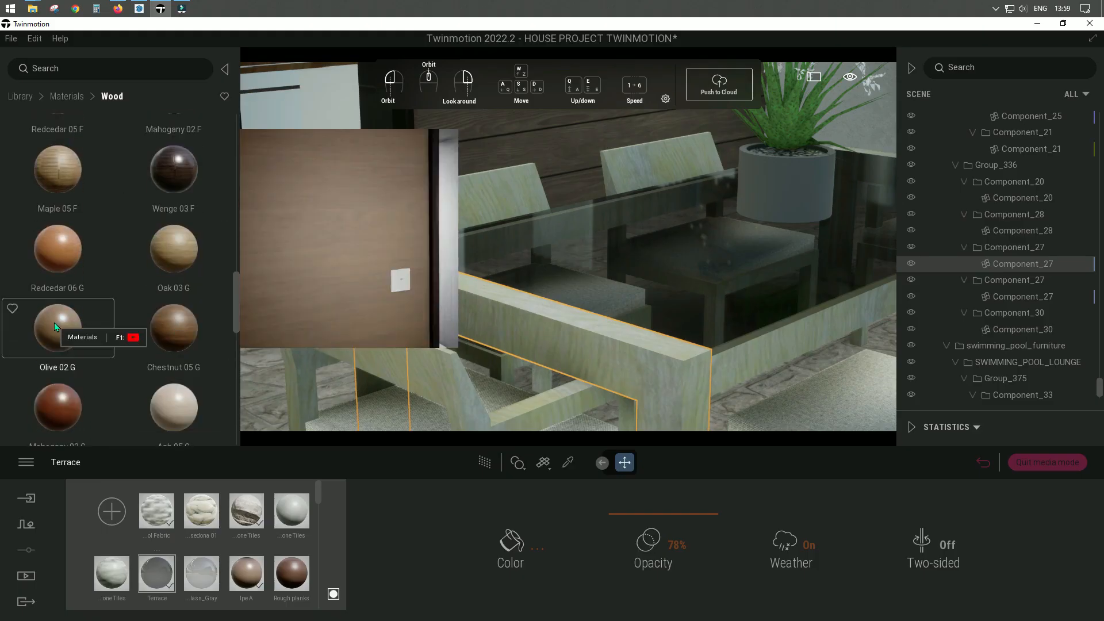
pyautogui.scroll(-2, 171, 416)
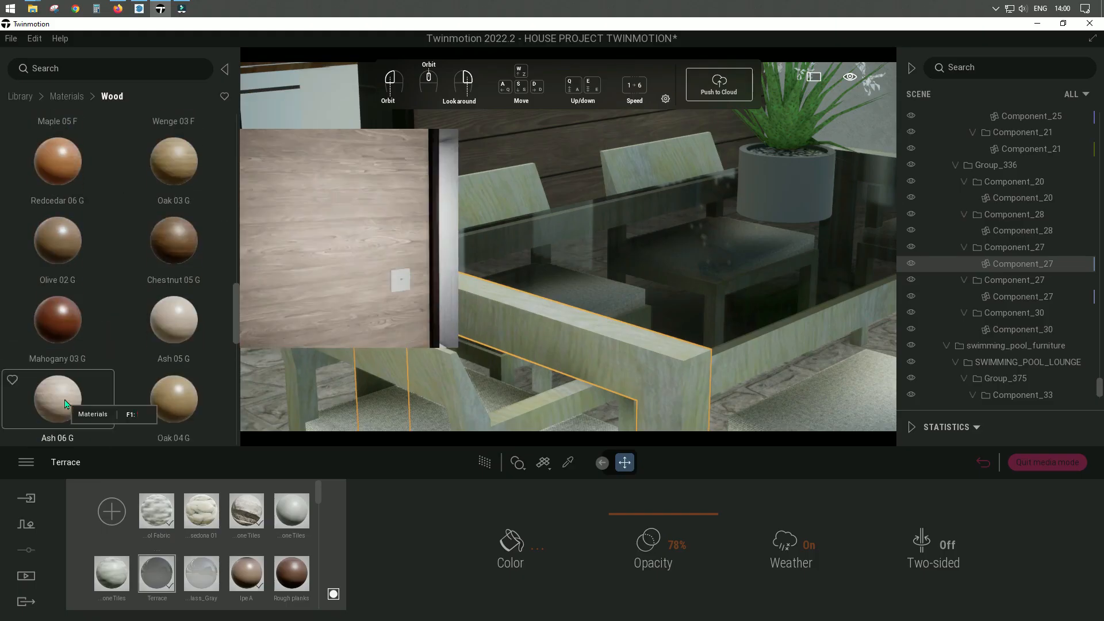
pyautogui.moveTo(57, 396); pyautogui.dragTo(557, 324)
# - Set the Ash 06 G wood's scale to 4.25 and darken its color to a deeper brown
pyautogui.scroll(3, 598, 380)
pyautogui.scroll(-3, 581, 310)
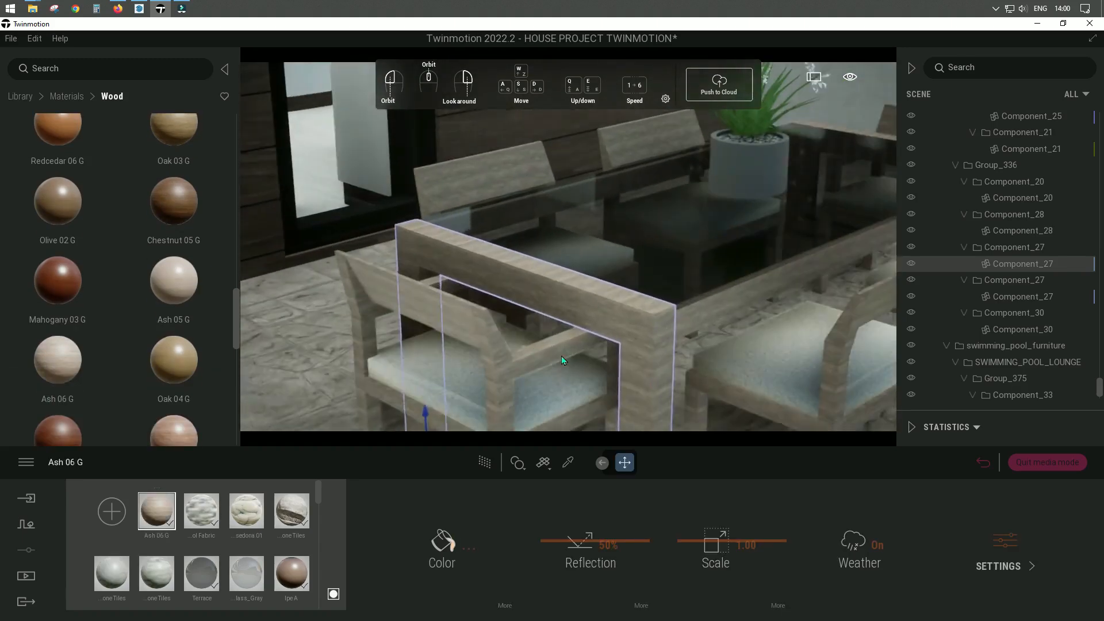
pyautogui.moveTo(713, 524); pyautogui.dragTo(731, 523)
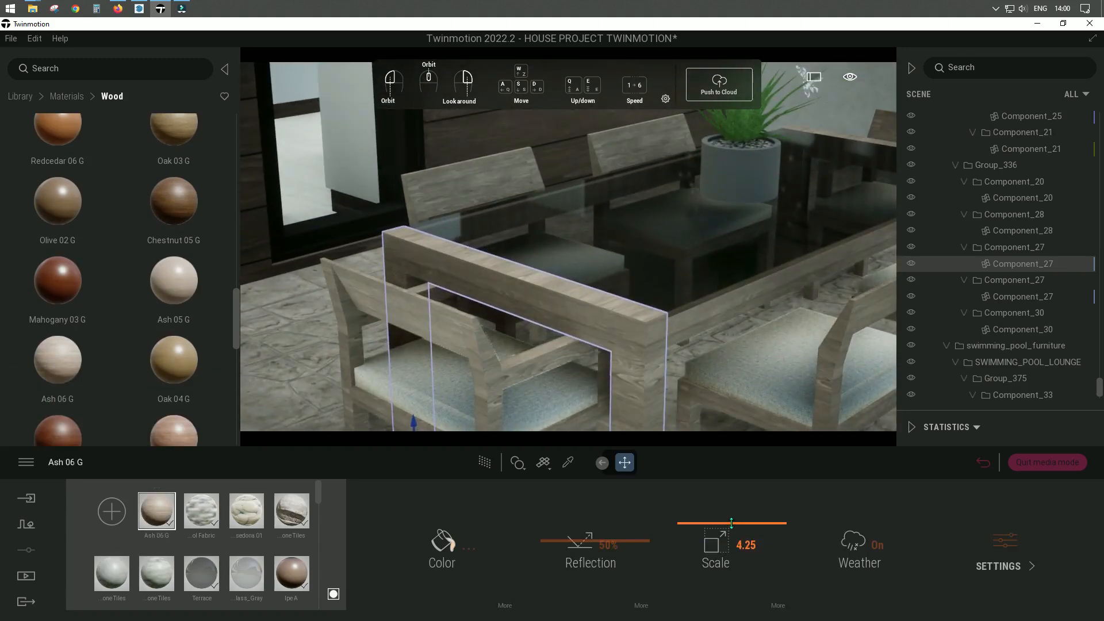
pyautogui.click(469, 548)
pyautogui.click(536, 360)
pyautogui.click(608, 434)
# - Set the reflection of the furniture's Ash 06 G wood to 72%
pyautogui.scroll(3, 656, 383)
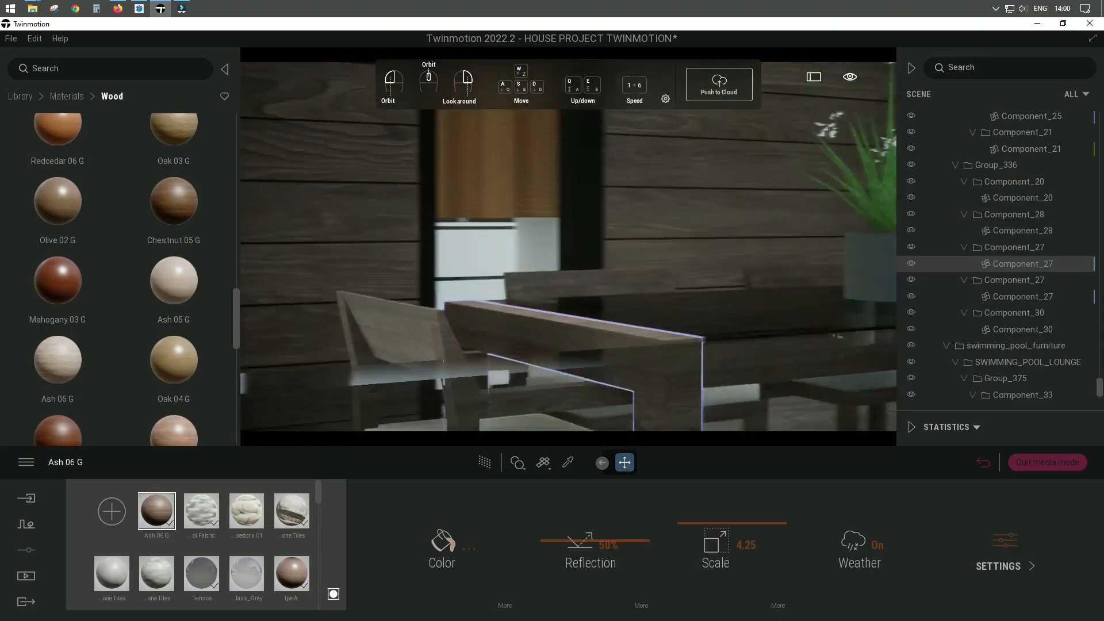
pyautogui.keyDown('shift'); pyautogui.moveTo(656, 373); pyautogui.dragTo(678, 403, button='middle'); pyautogui.keyUp('shift')
pyautogui.moveTo(610, 541); pyautogui.dragTo(610, 520)
# - Apply the 3d Printed material from the library's Modeling materials to the plant pot on the dining table
pyautogui.keyDown('shift'); pyautogui.moveTo(661, 373); pyautogui.dragTo(598, 285, button='middle'); pyautogui.keyUp('shift')
pyautogui.click(599, 284)
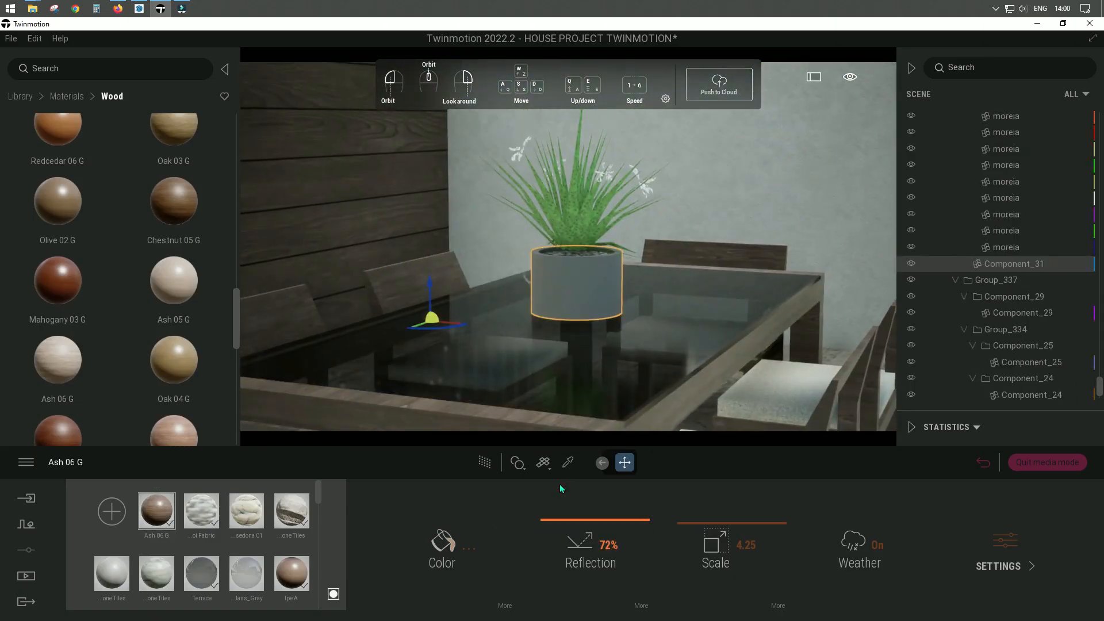
pyautogui.click(20, 96)
pyautogui.click(57, 167)
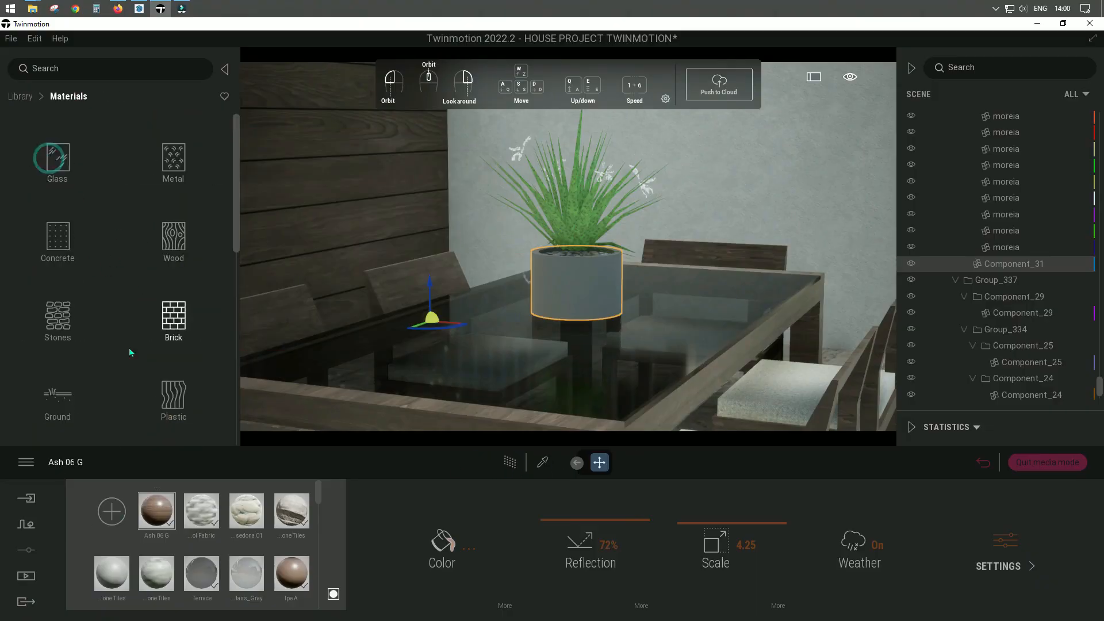
pyautogui.scroll(-5, 124, 368)
pyautogui.scroll(-2, 123, 381)
pyautogui.click(63, 397)
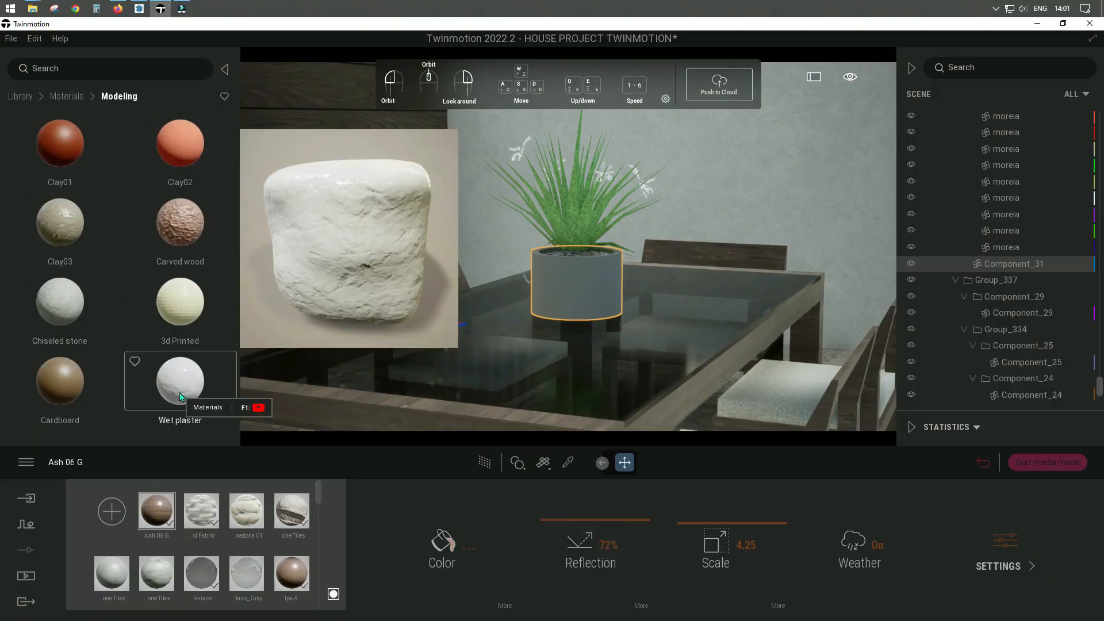
pyautogui.moveTo(175, 319); pyautogui.dragTo(575, 295)
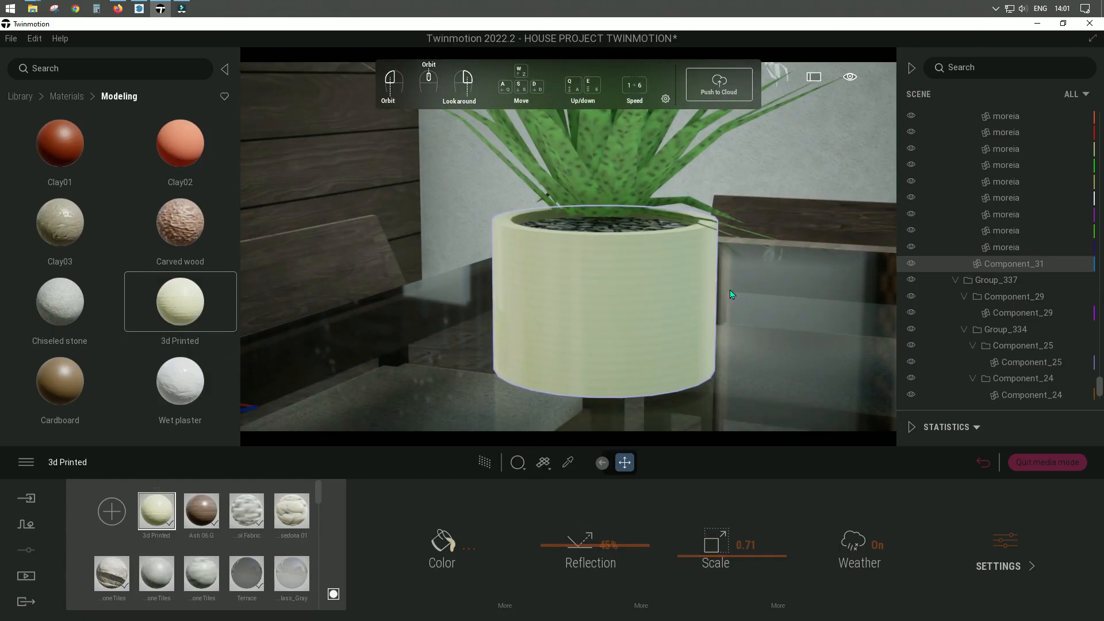
# - Turn on parallax in the 3d Printed material's bump settings and set its intensity to 54%
pyautogui.click(1005, 565)
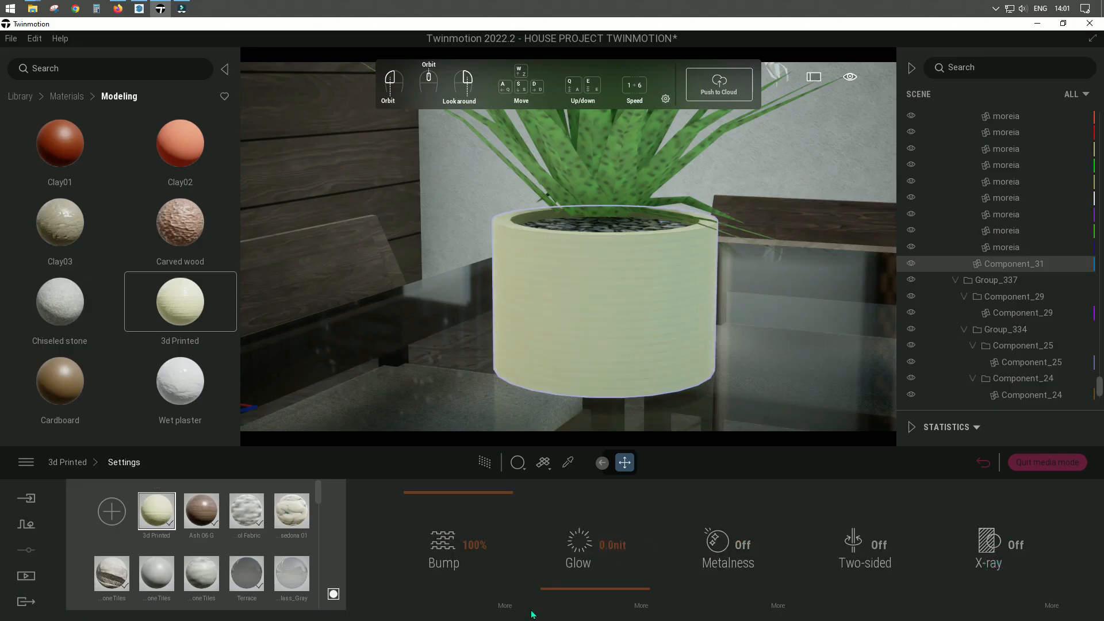
pyautogui.click(442, 552)
pyautogui.click(788, 543)
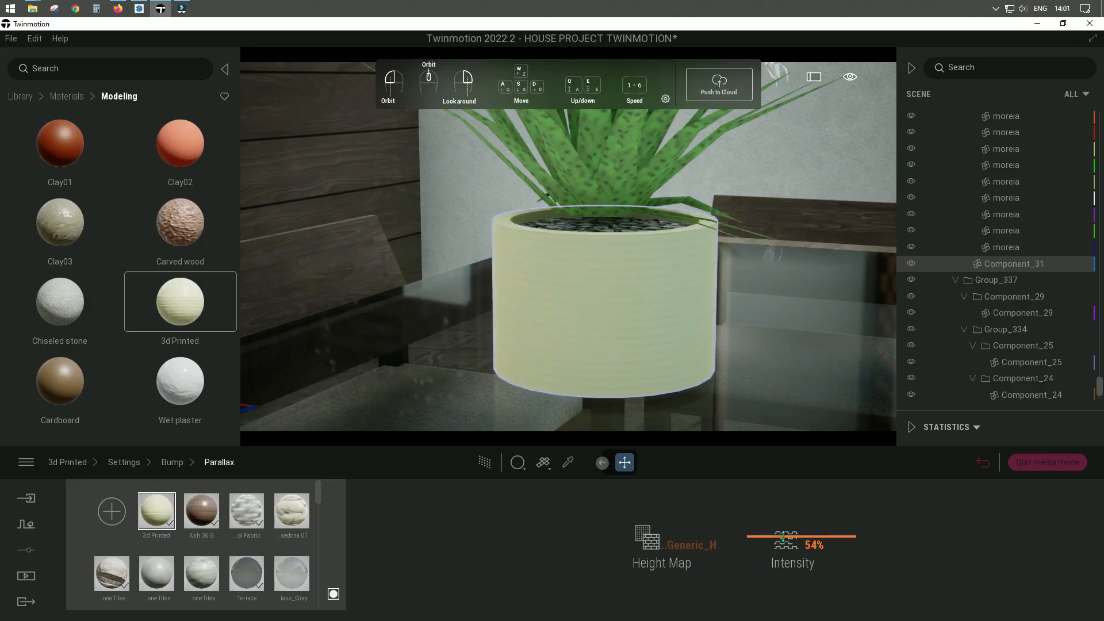
pyautogui.scroll(3, 628, 354)
pyautogui.rightClick(554, 578)
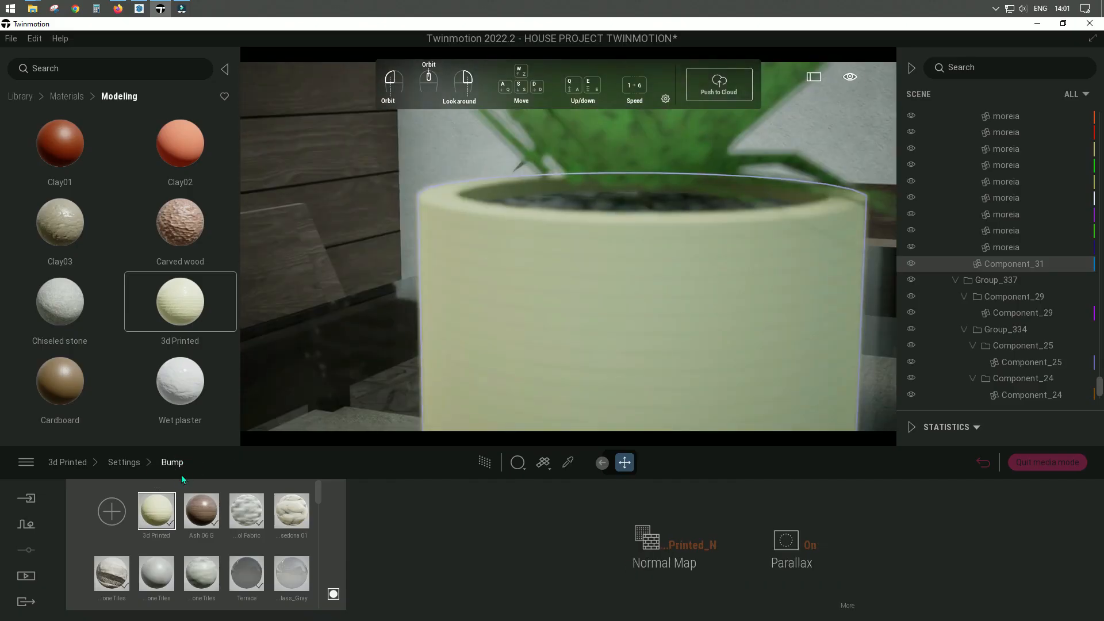
pyautogui.rightClick(554, 578)
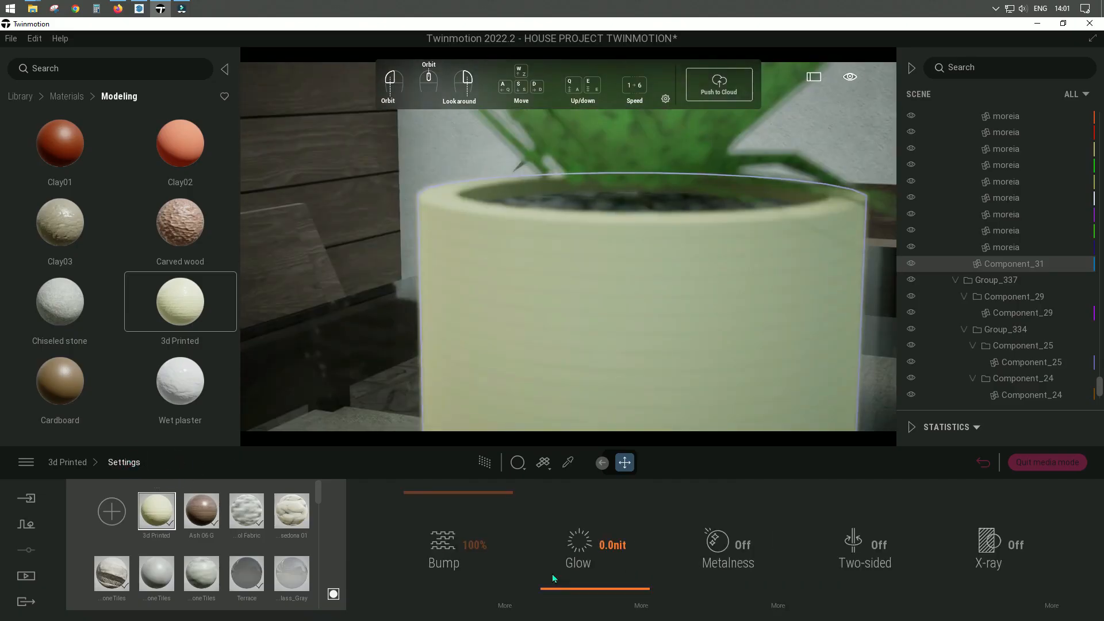
pyautogui.click(62, 463)
# - Set the pot material's reflection to 11% and switch its texture mapping to cylindrical
pyautogui.scroll(-3, 591, 308)
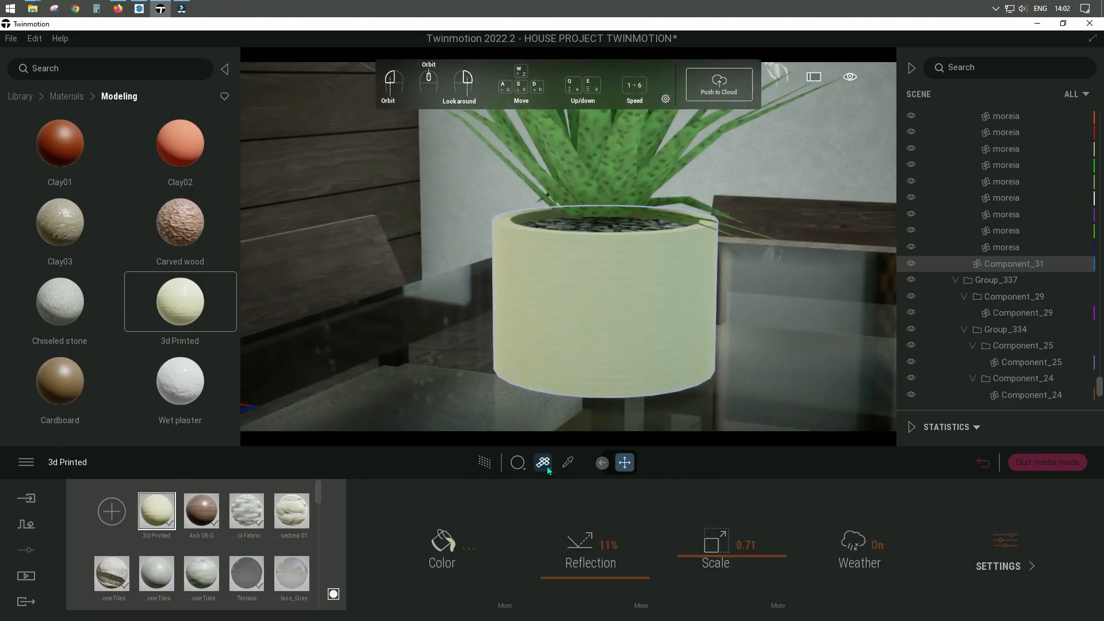
pyautogui.click(542, 462)
pyautogui.click(553, 398)
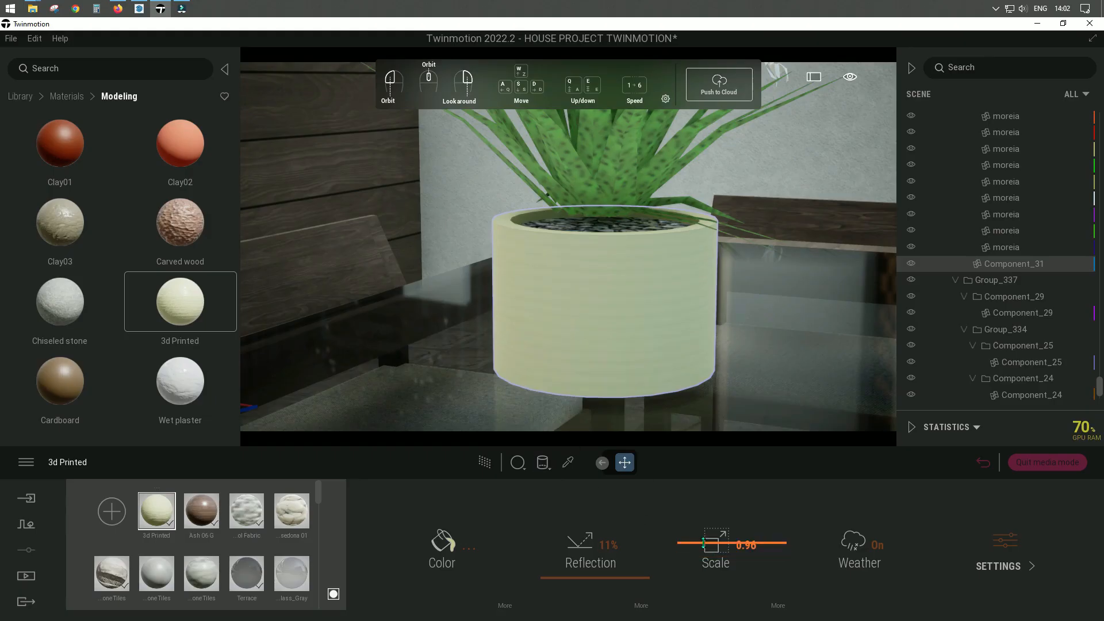
# - Lighten the pot material's color to off-white and set its scale to 100
pyautogui.click(443, 542)
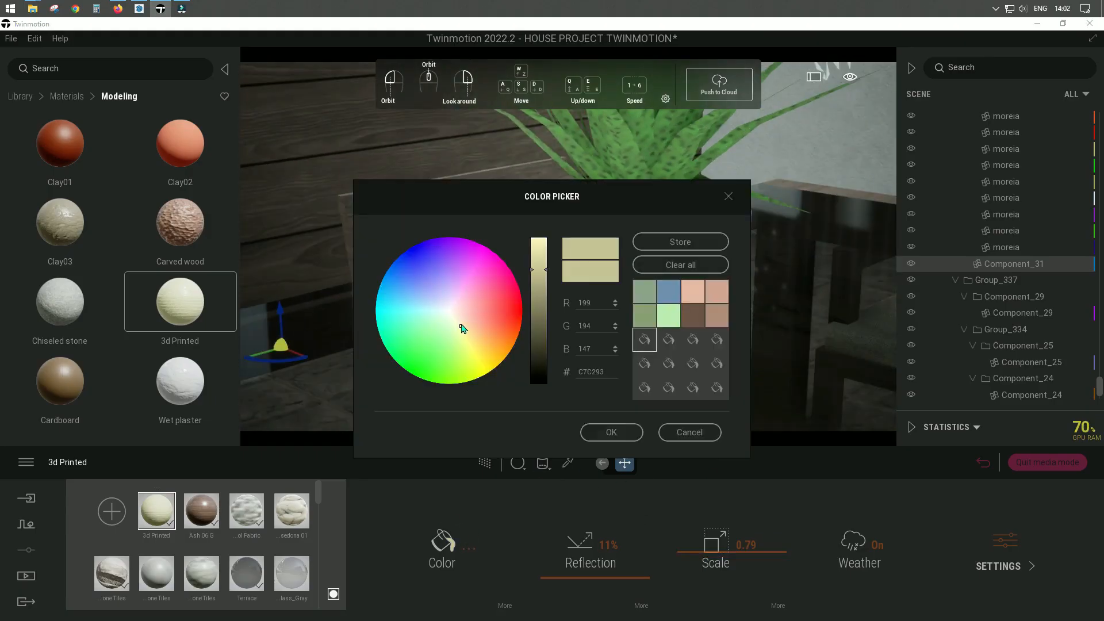
pyautogui.click(610, 432)
pyautogui.moveTo(716, 552); pyautogui.dragTo(716, 493)
pyautogui.scroll(3, 669, 286)
pyautogui.scroll(-5, 671, 289)
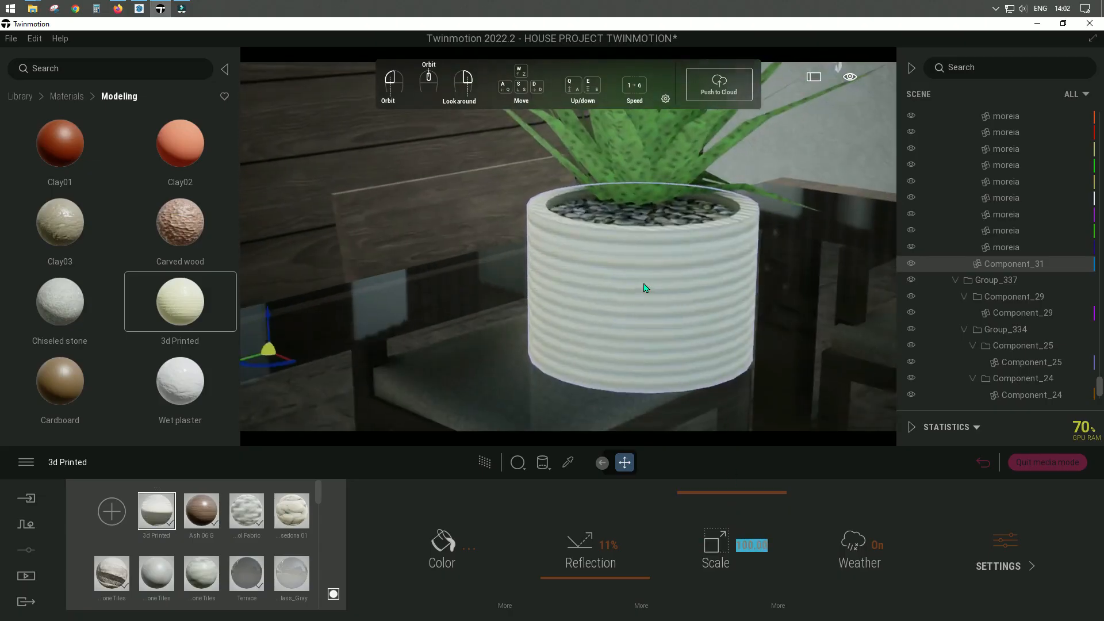
pyautogui.scroll(4, 646, 286)
# - Try a scale of 40 for the pot's 3d Printed material, and settle on a scale of 50
pyautogui.click(747, 544)
pyautogui.press('Return')
pyautogui.scroll(-5, 691, 315)
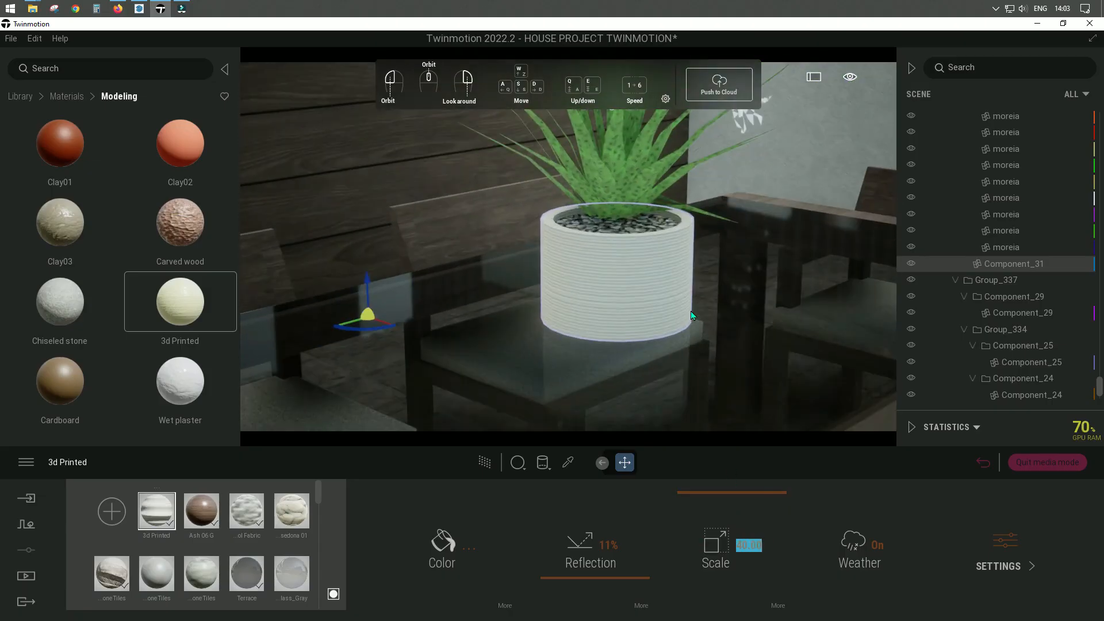
pyautogui.write('50')
pyautogui.press('Return')
pyautogui.scroll(3, 660, 340)
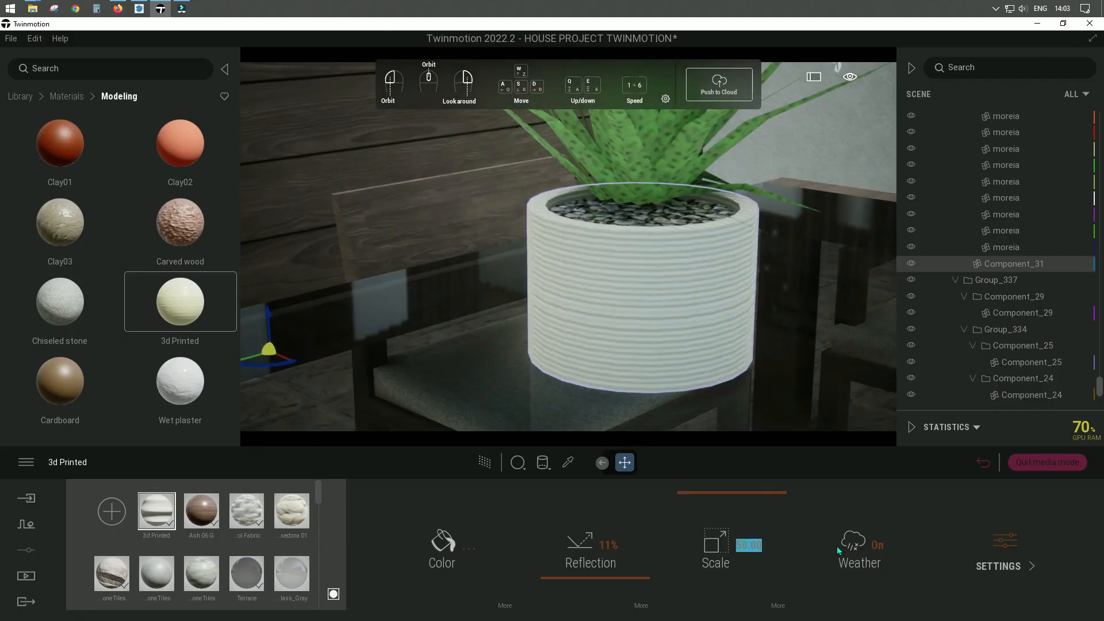
# - Review the parallax intensity in the bump settings of the pot's 3d Printed material
pyautogui.click(1009, 558)
pyautogui.click(505, 605)
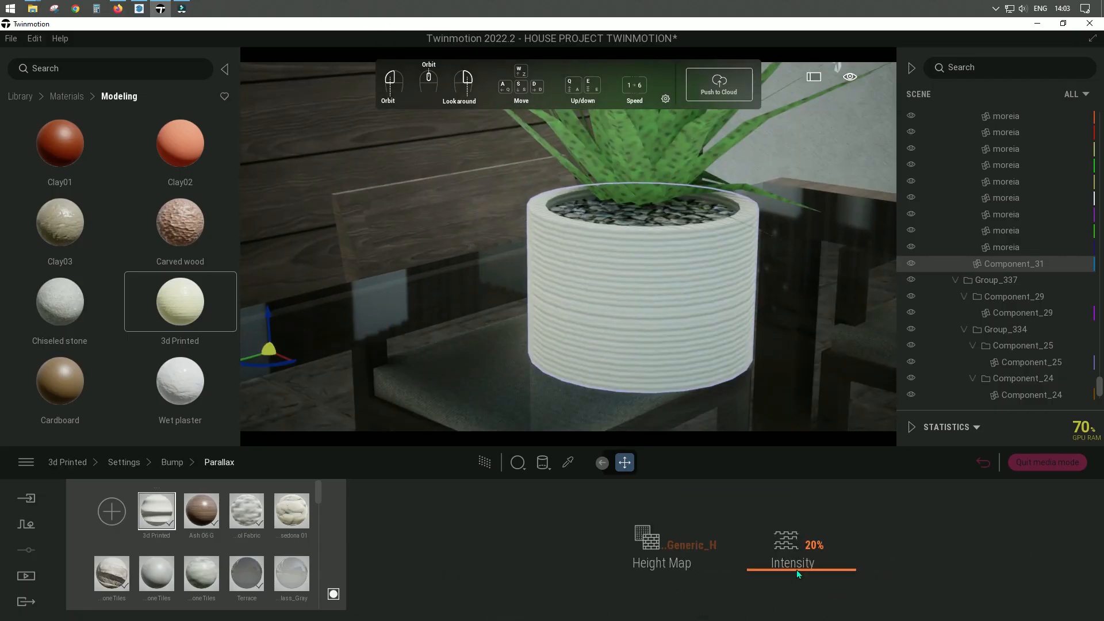
pyautogui.scroll(-3, 649, 345)
pyautogui.click(68, 463)
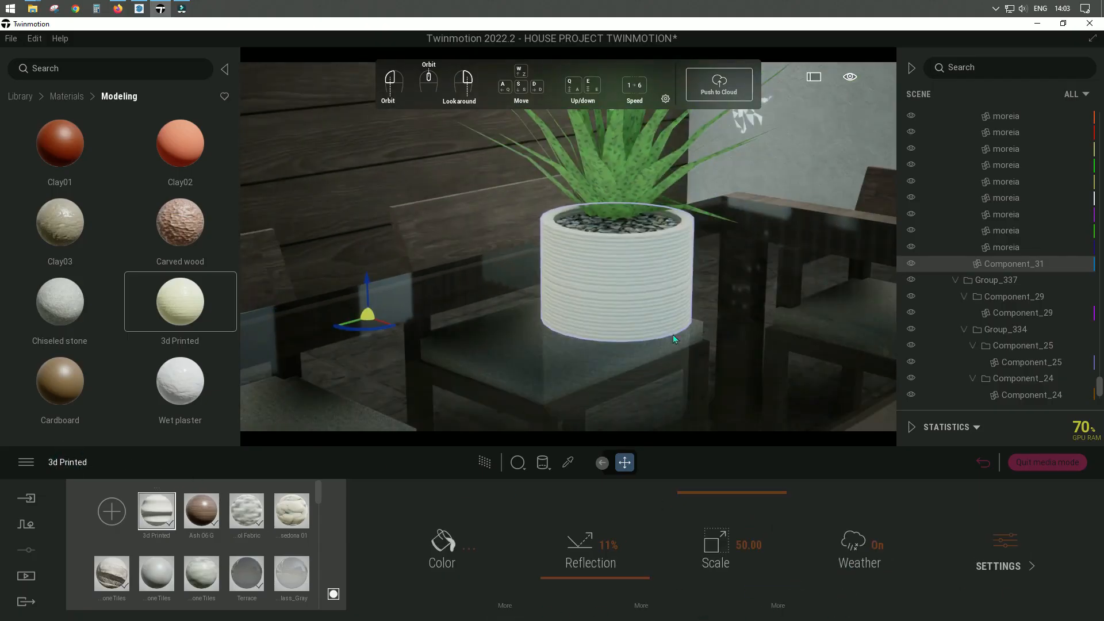
# - Make the pot material's off-white color slightly brighter and fine-tune its tint
pyautogui.scroll(-5, 674, 336)
pyautogui.click(441, 538)
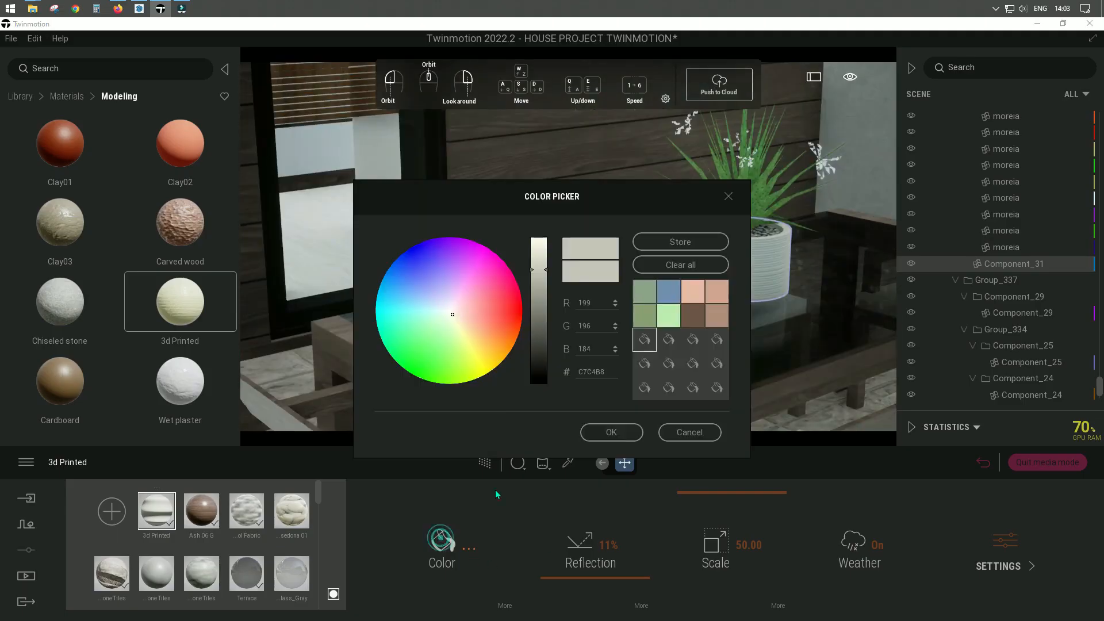
pyautogui.moveTo(541, 269); pyautogui.dragTo(541, 262)
pyautogui.click(454, 315)
pyautogui.click(611, 432)
pyautogui.scroll(-3, 568, 247)
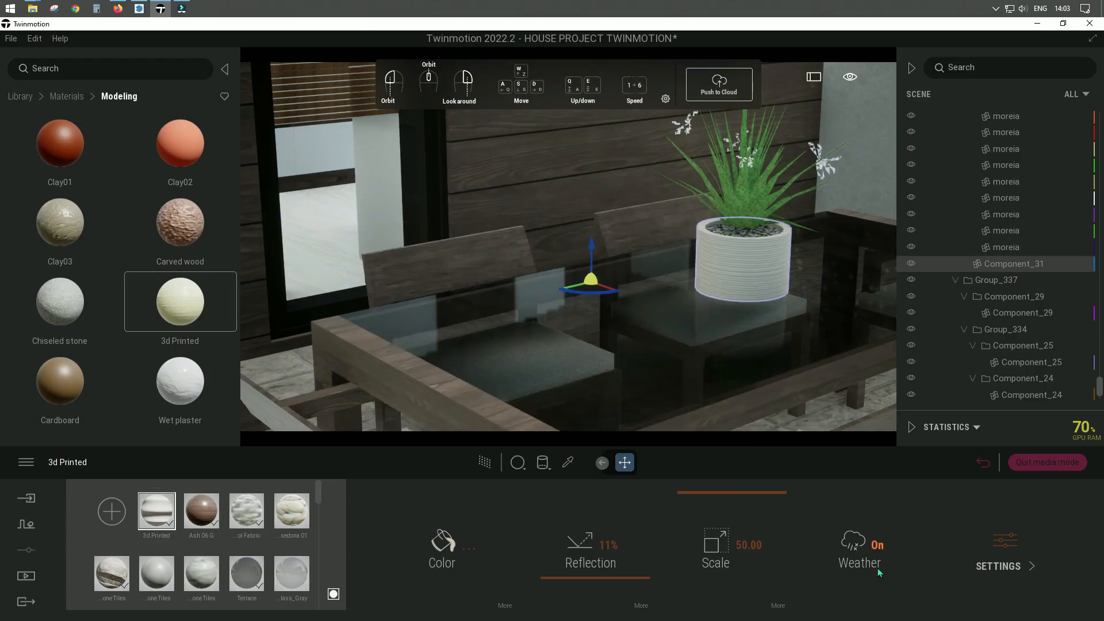
# - Preview the terrace dining area with the Path Tracer and switch the tracer off again
pyautogui.scroll(-3, 568, 248)
pyautogui.moveTo(632, 276); pyautogui.dragTo(661, 190, button='right')
pyautogui.scroll(-2, 744, 267)
pyautogui.moveTo(744, 266); pyautogui.dragTo(581, 414, button='right')
pyautogui.click(485, 462)
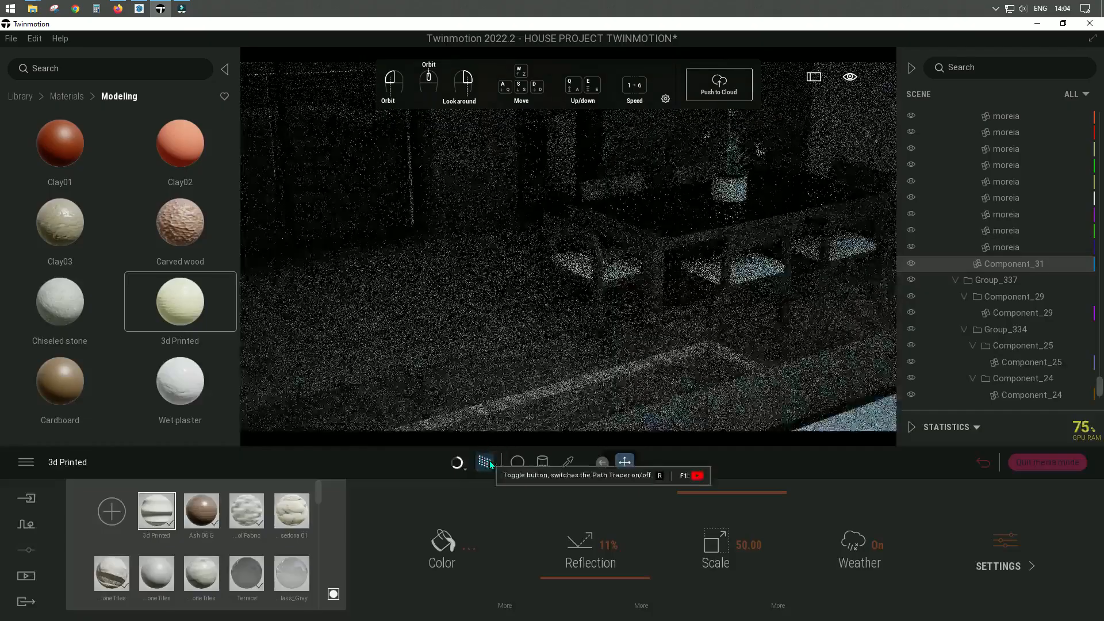
pyautogui.moveTo(689, 268); pyautogui.dragTo(715, 399, button='right')
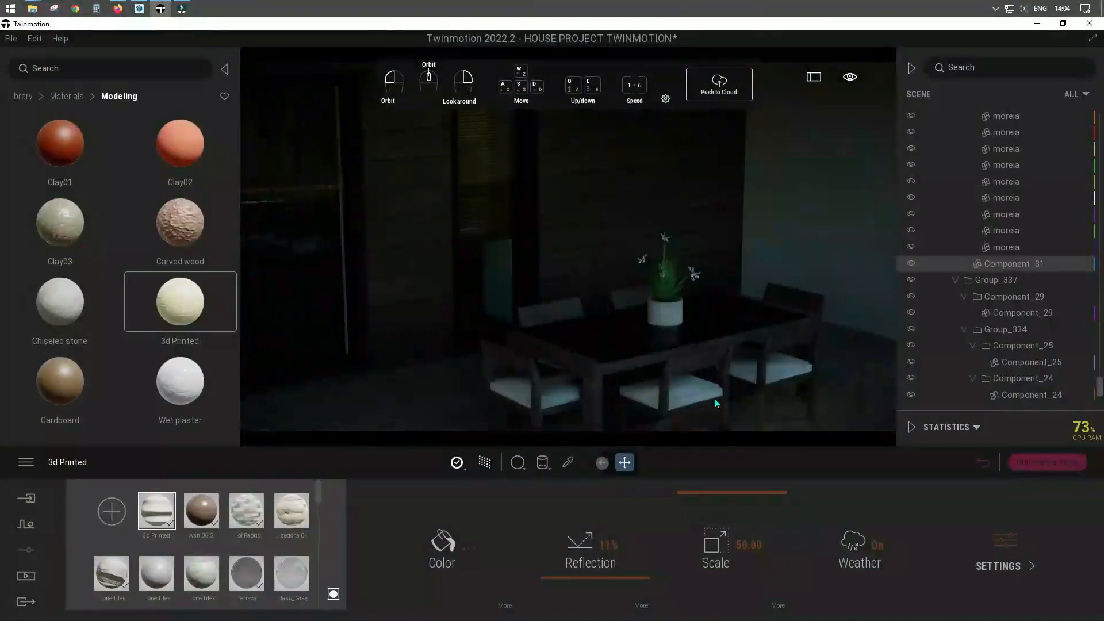
pyautogui.click(485, 462)
# - Sample the terrace ceiling's wood material and check its color settings without changing them
pyautogui.moveTo(633, 345); pyautogui.dragTo(630, 230, button='right')
pyautogui.moveTo(575, 299); pyautogui.dragTo(571, 188, button='right')
pyautogui.click(509, 206)
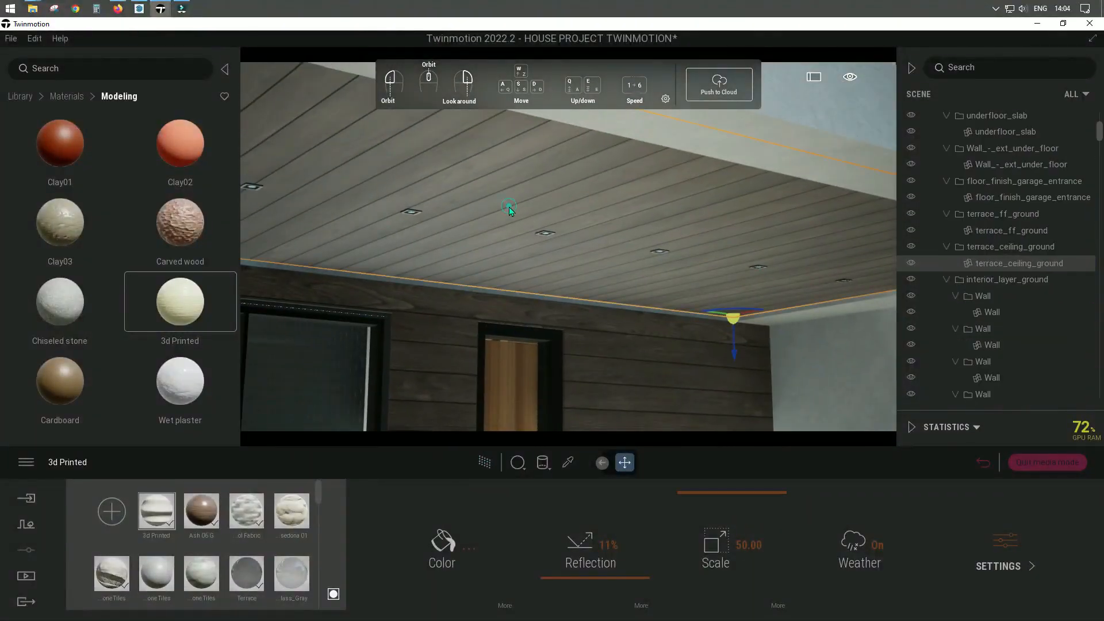
pyautogui.click(568, 462)
pyautogui.click(477, 312)
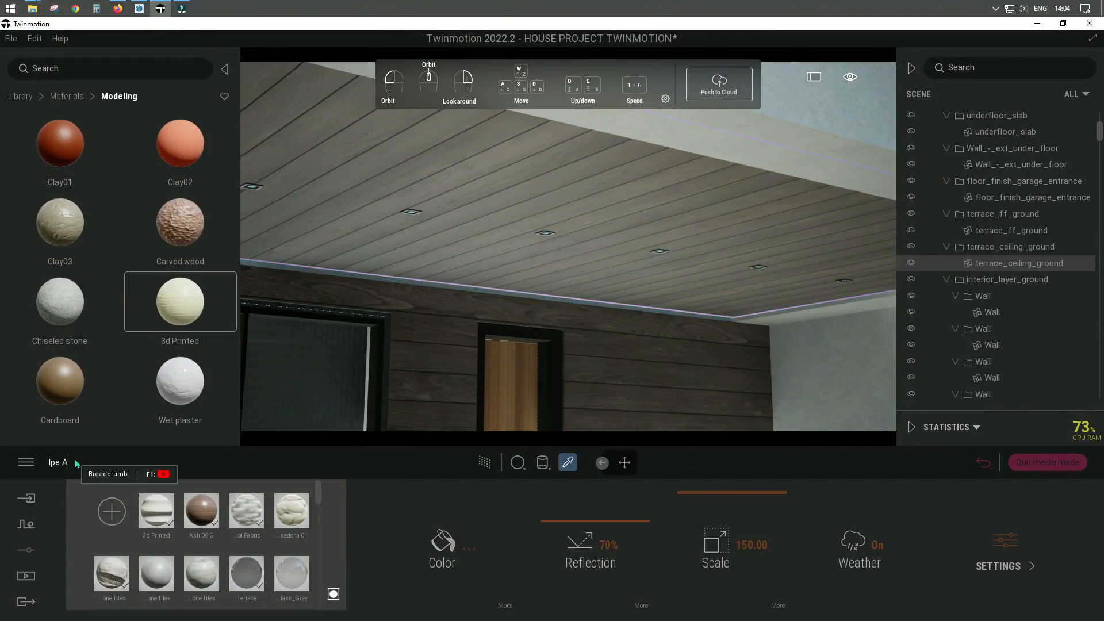
pyautogui.scroll(2, 566, 256)
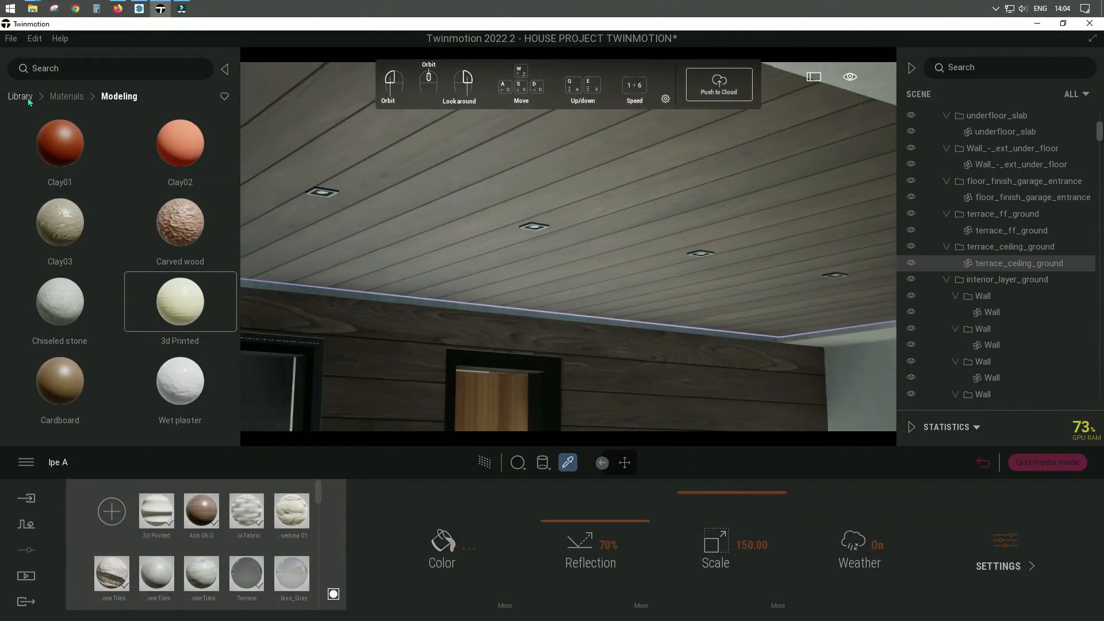
pyautogui.scroll(2, 494, 154)
pyautogui.click(442, 543)
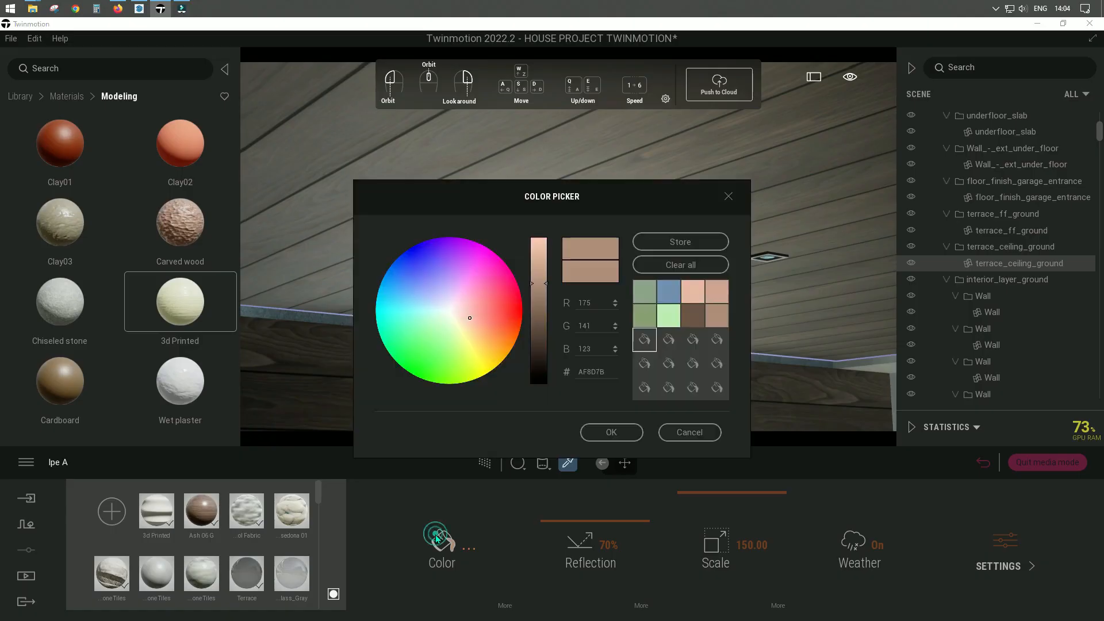
pyautogui.click(691, 430)
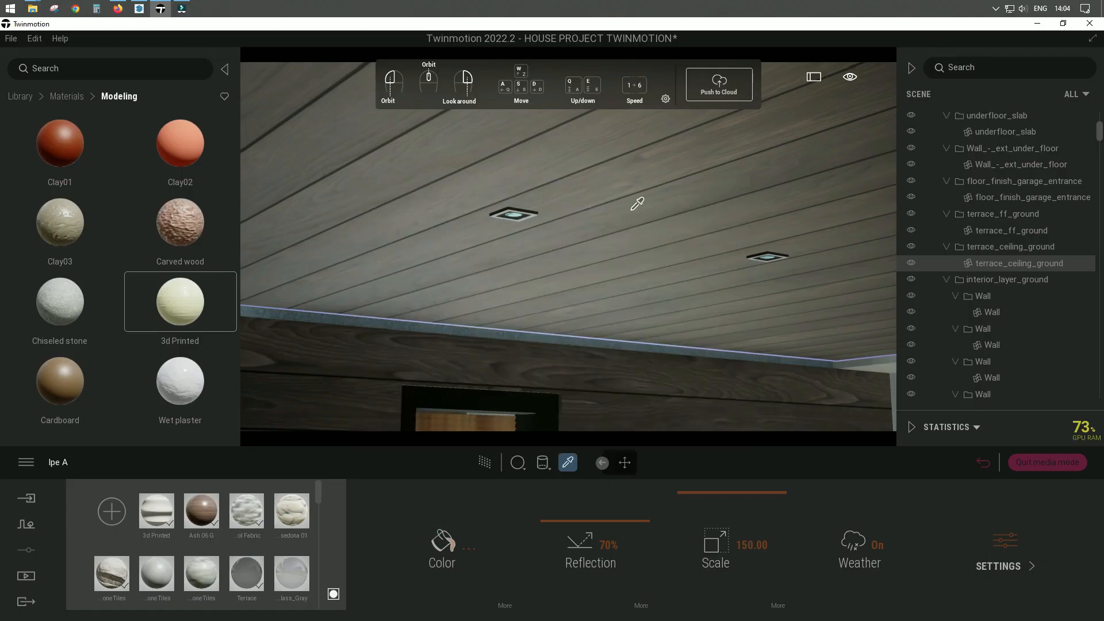
pyautogui.click(333, 594)
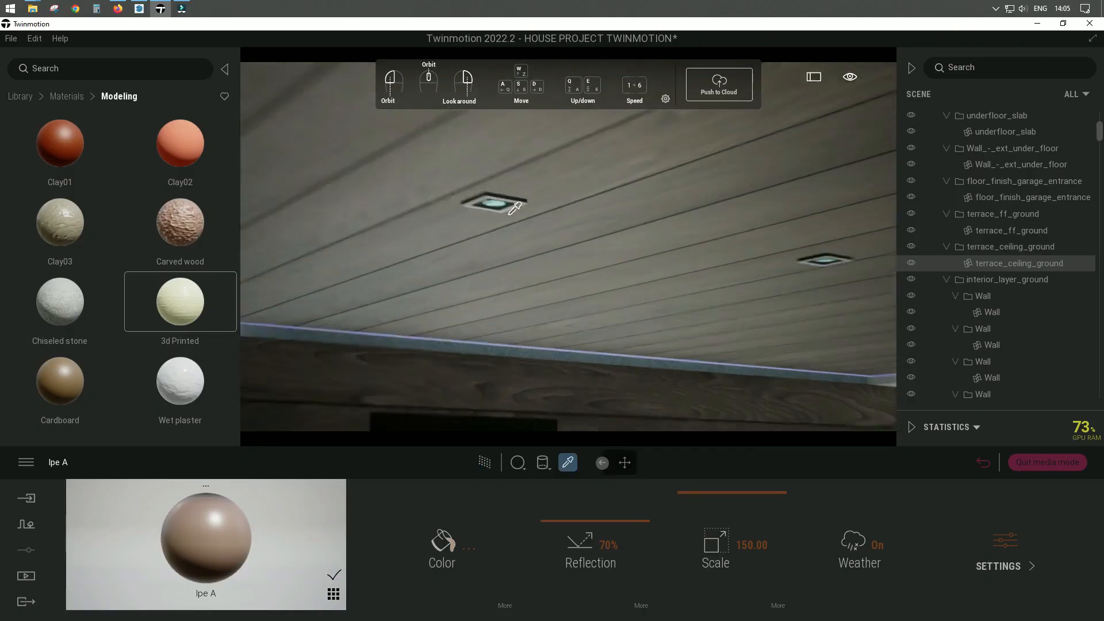
# - Sample the lens and frame materials of a recessed spotlight in the terrace ceiling
pyautogui.scroll(5, 489, 224)
pyautogui.click(480, 225)
pyautogui.click(528, 248)
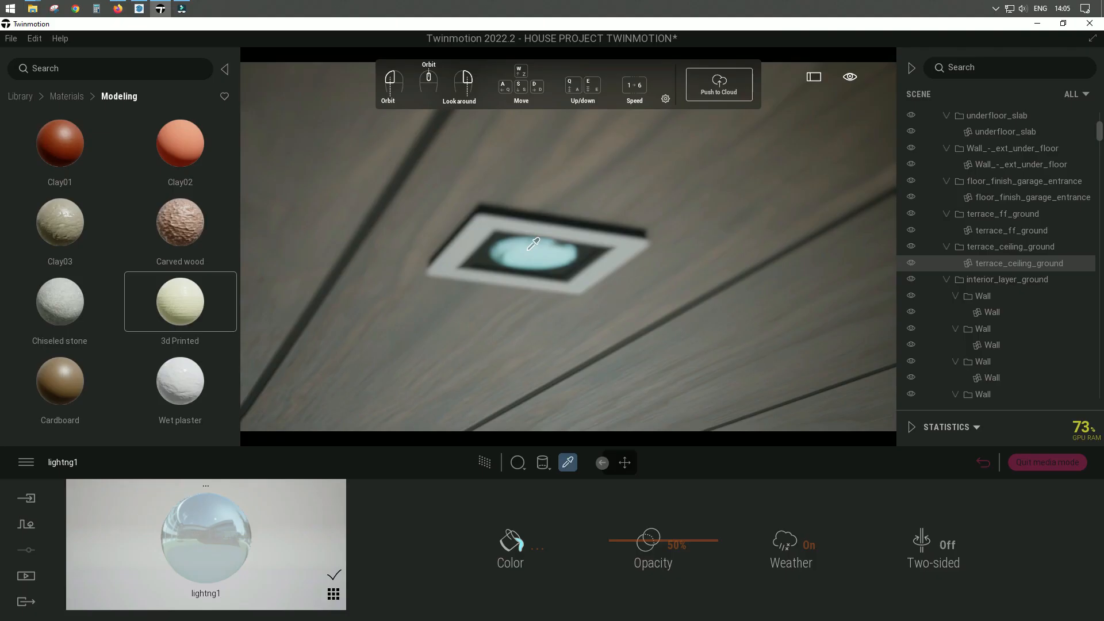
pyautogui.click(480, 231)
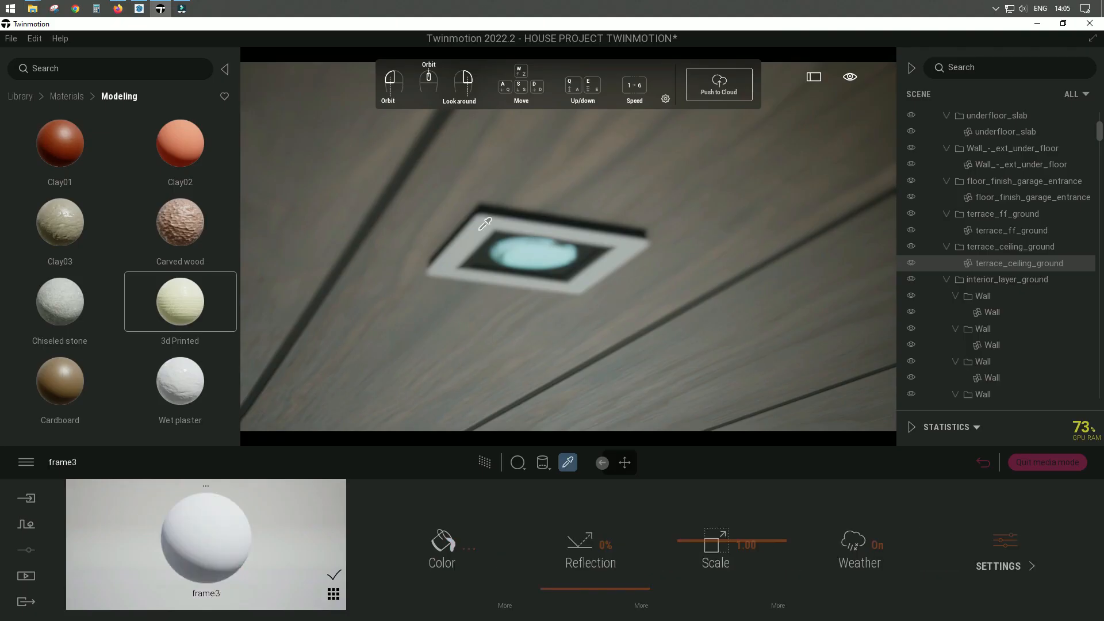
# - Apply the dark Terrace glass material to the spotlight's white frame
pyautogui.click(334, 591)
pyautogui.click(299, 572)
pyautogui.scroll(-1, 298, 571)
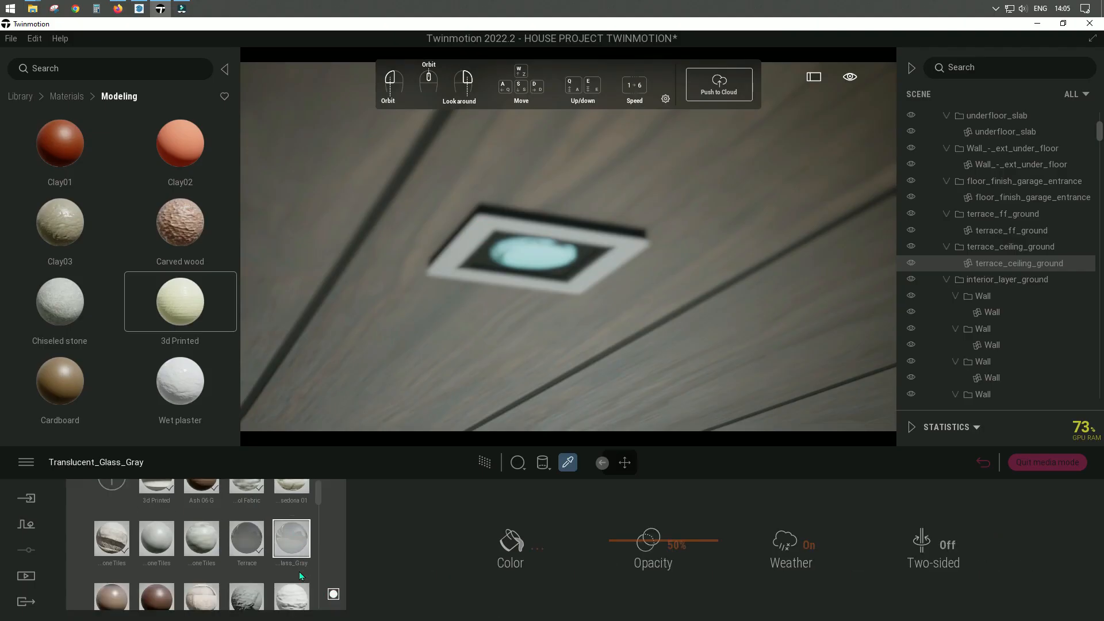
pyautogui.click(253, 544)
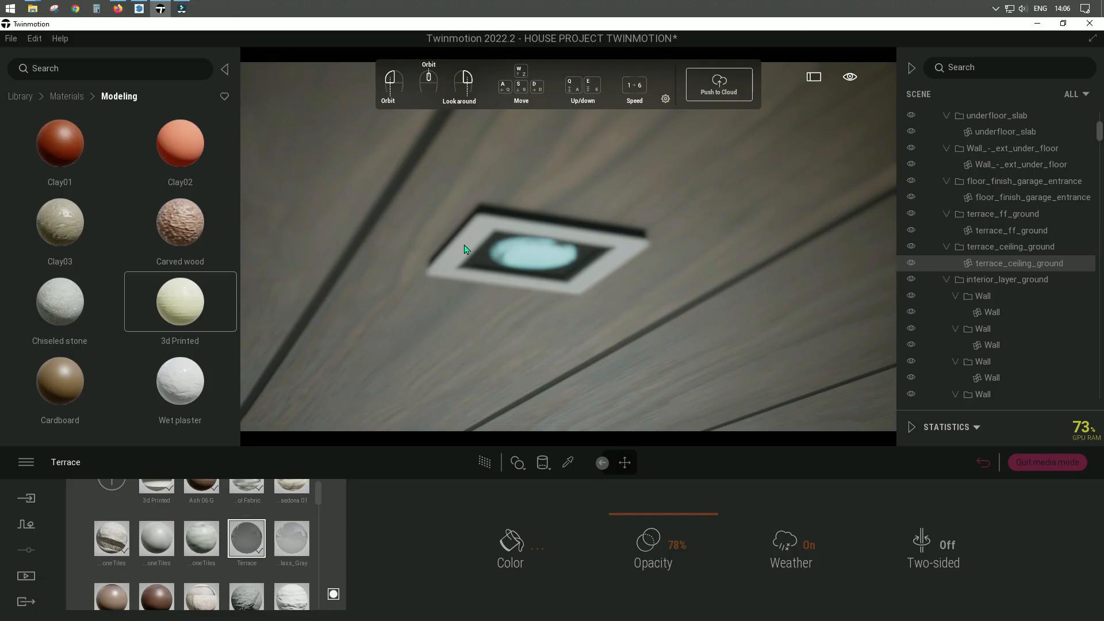
pyautogui.hotkey('ctrl', 'z')
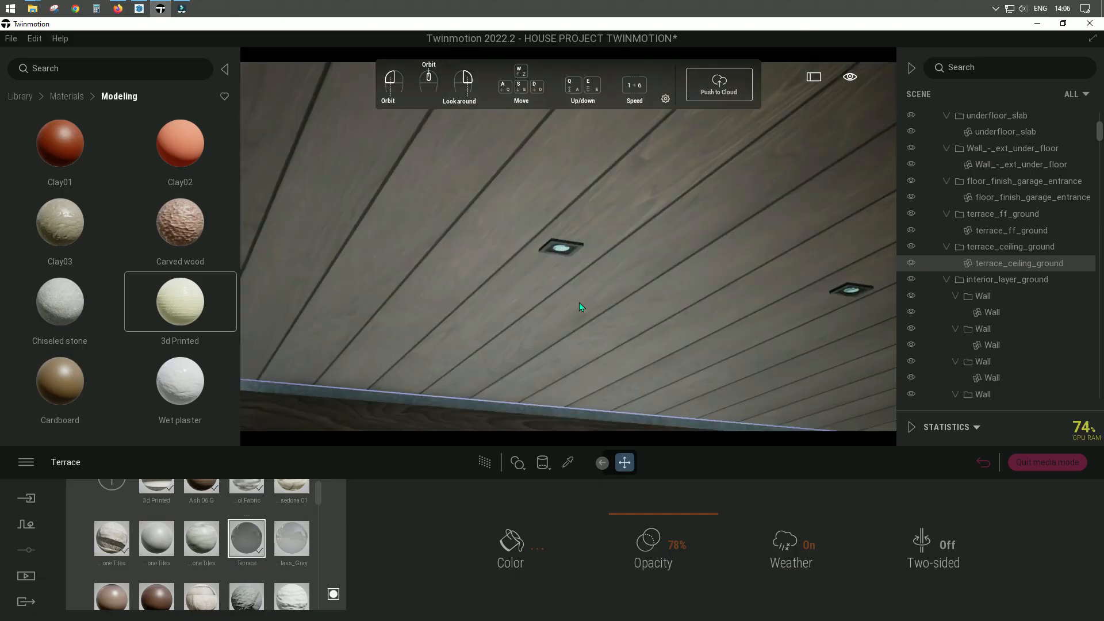
# - Sample the material on the edge of the ceiling spotlight up close and select its housing
pyautogui.scroll(5, 579, 302)
pyautogui.moveTo(558, 284); pyautogui.dragTo(423, 268, button='middle')
pyautogui.moveTo(481, 237); pyautogui.dragTo(528, 195, button='middle')
pyautogui.press('t')
pyautogui.scroll(3, 549, 190)
pyautogui.scroll(-3, 553, 184)
pyautogui.click(546, 185)
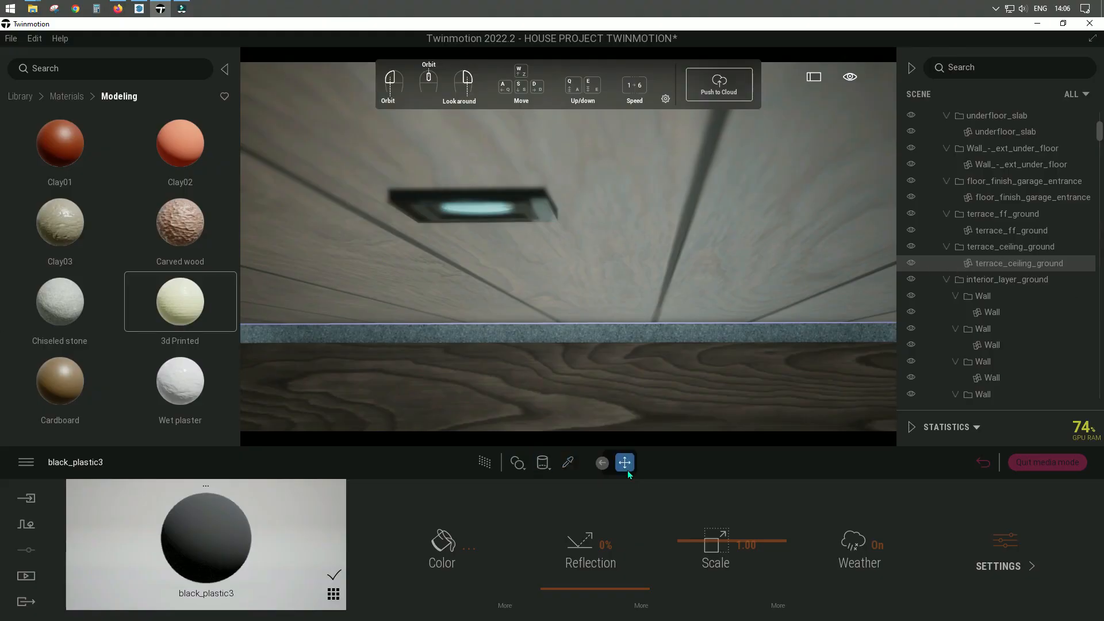
pyautogui.click(535, 207)
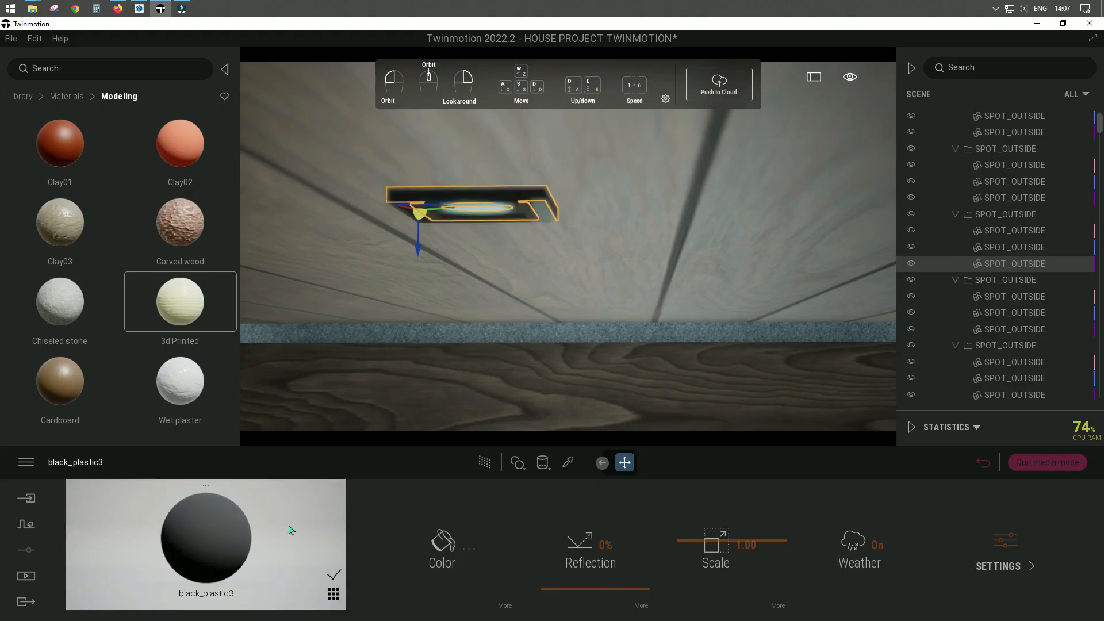
# - Try the black Brushed aluminium 01 material on the spotlight's housing and check the facade from farther away
pyautogui.click(333, 592)
pyautogui.moveTo(318, 544); pyautogui.dragTo(319, 498)
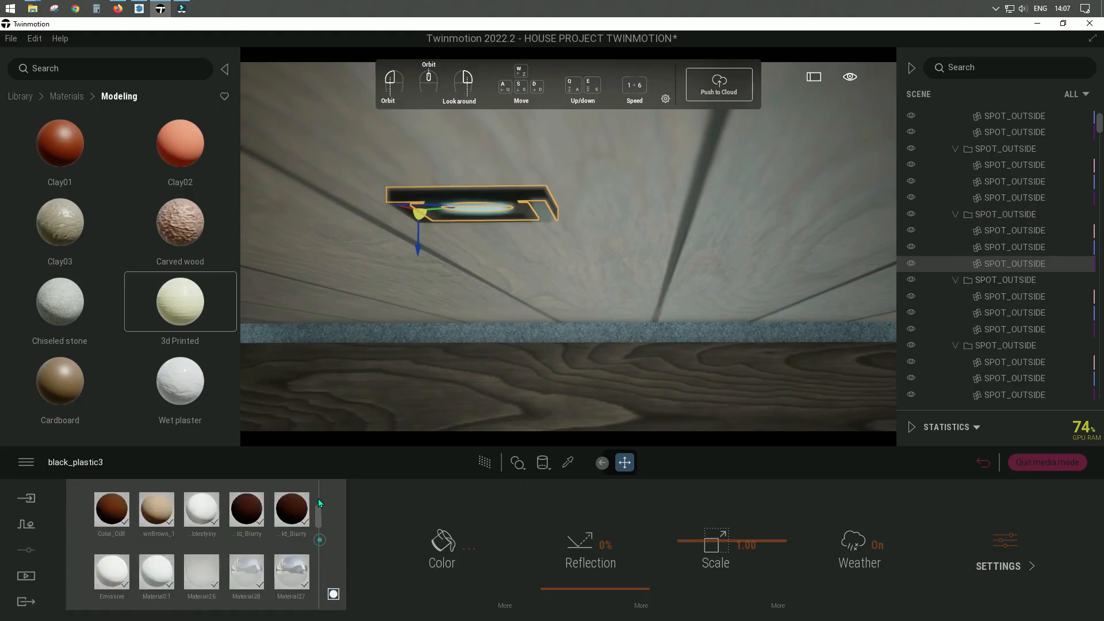
pyautogui.click(115, 564)
pyautogui.moveTo(115, 564); pyautogui.dragTo(241, 336)
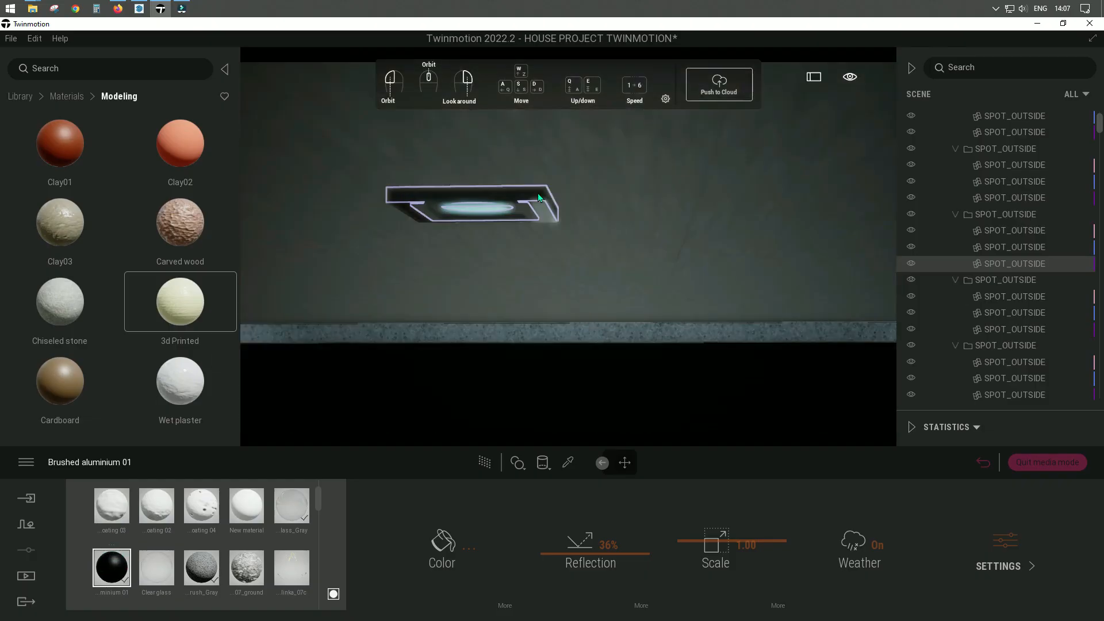
pyautogui.click(568, 462)
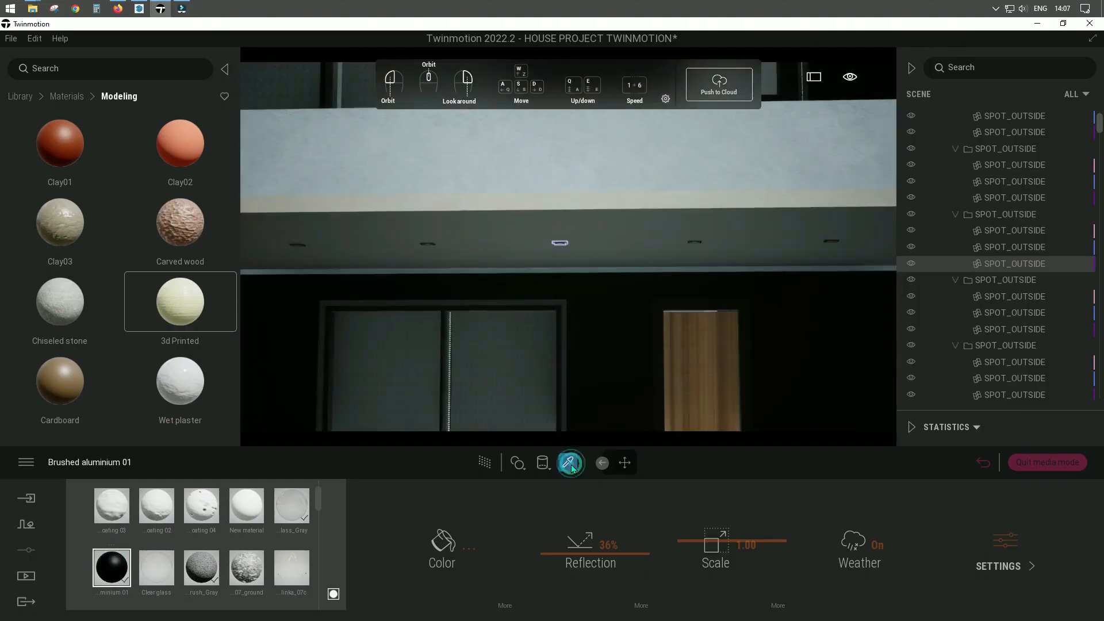
pyautogui.scroll(4, 493, 303)
pyautogui.scroll(-3, 555, 263)
pyautogui.scroll(-3, 556, 261)
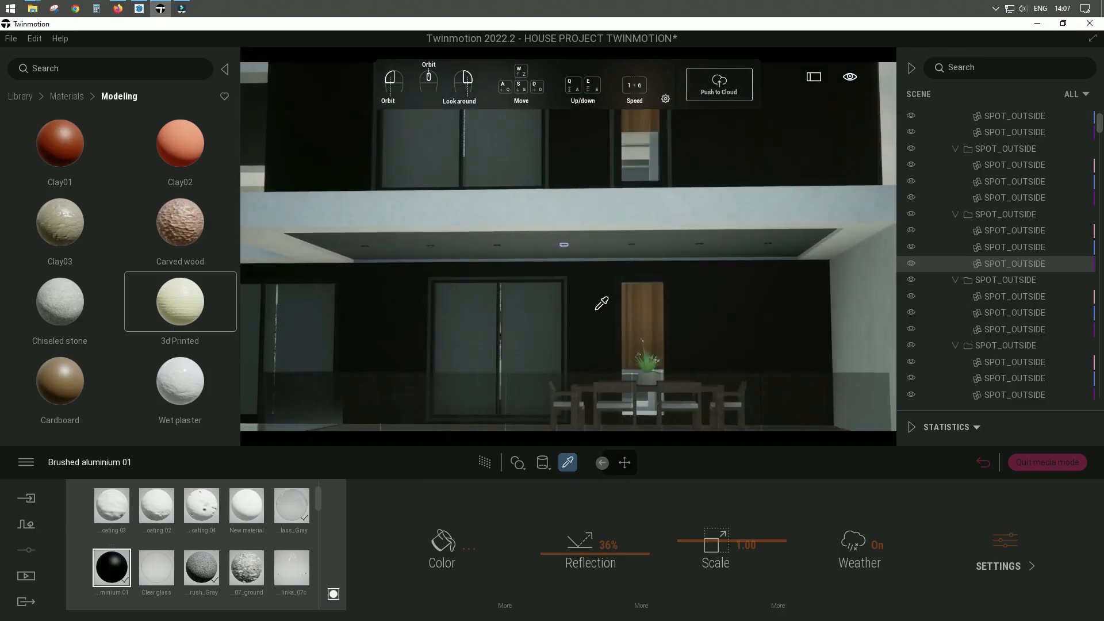
pyautogui.press('Escape')
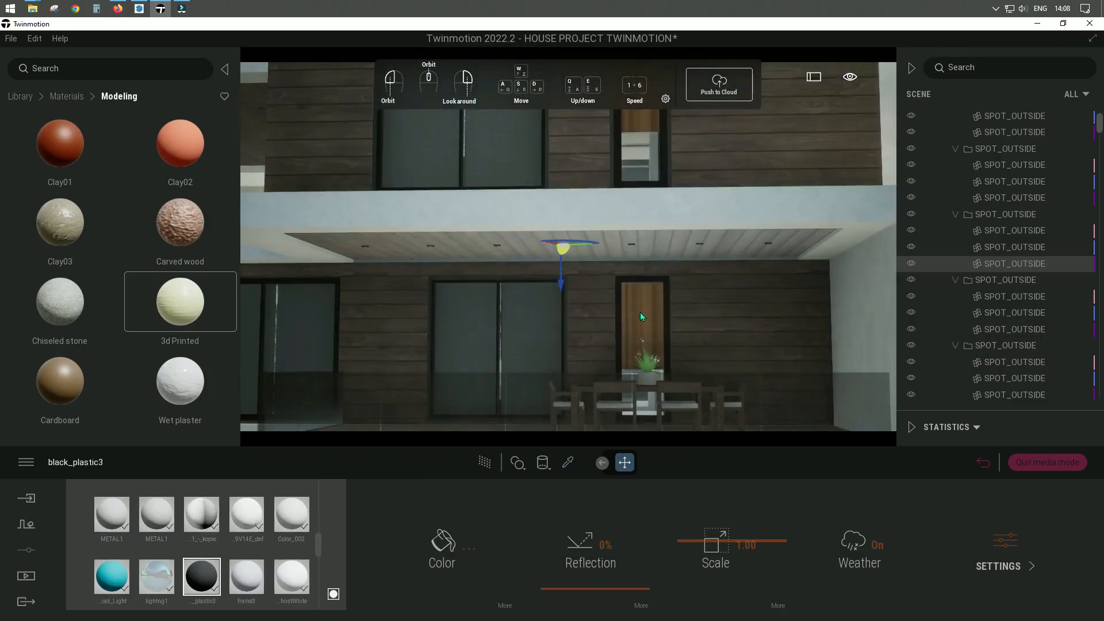
# - Apply the Brushed aluminium 01 material to the housing of the outdoor ceiling spotlight
pyautogui.scroll(5, 558, 279)
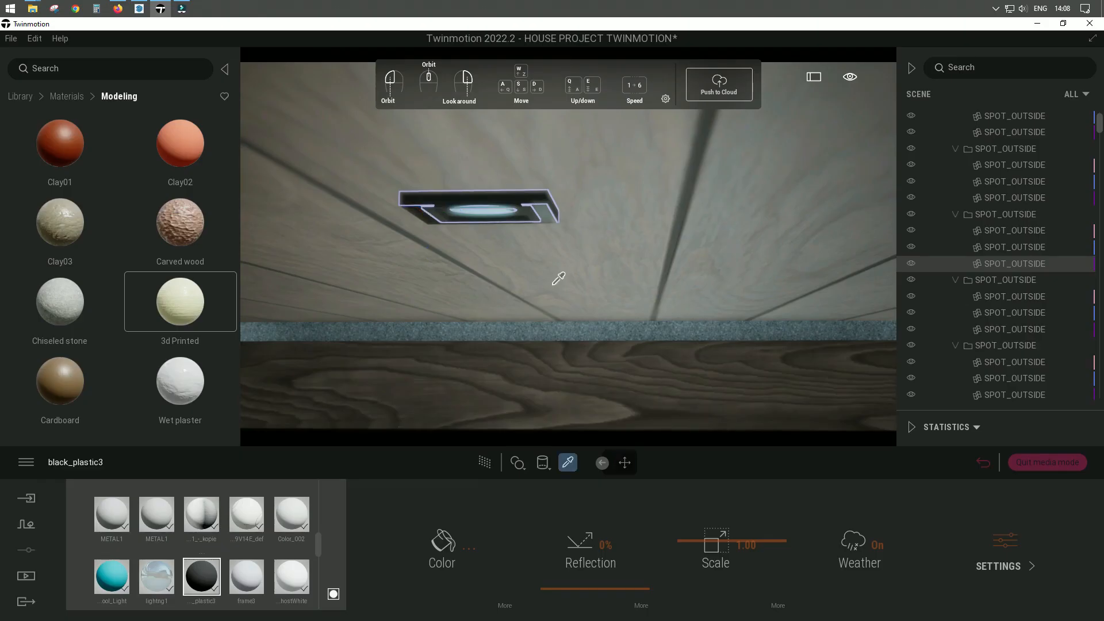
pyautogui.click(334, 594)
pyautogui.click(1012, 266)
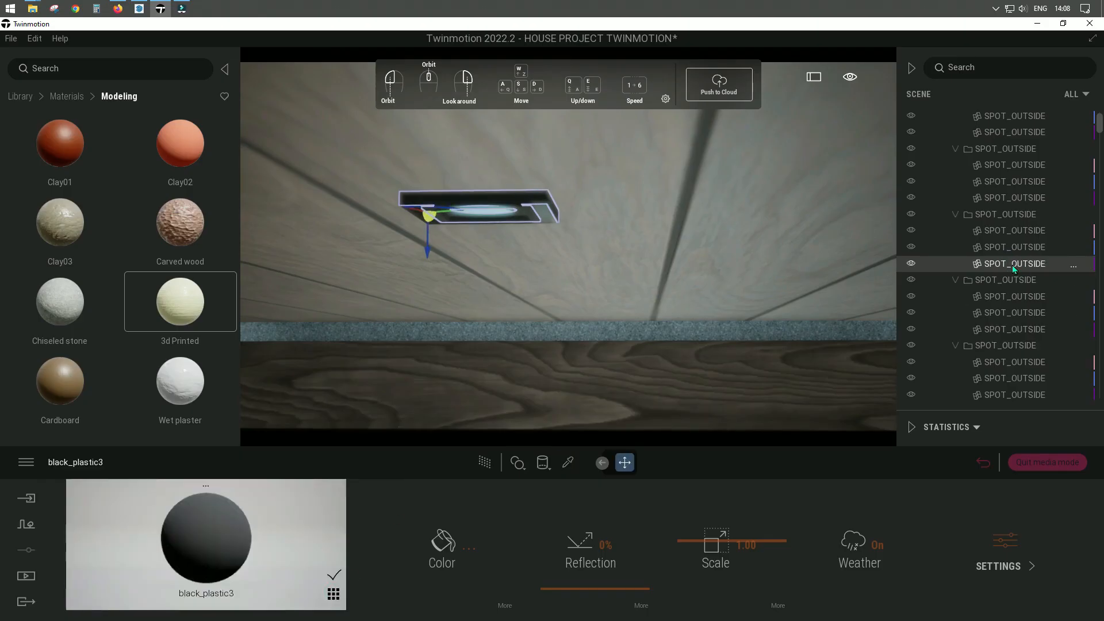
pyautogui.click(333, 594)
pyautogui.moveTo(319, 547)
pyautogui.mouseDown()
pyautogui.moveTo(313, 489)
pyautogui.moveTo(314, 499)
pyautogui.mouseUp()
pyautogui.moveTo(112, 569)
pyautogui.mouseDown()
pyautogui.moveTo(545, 207)
pyautogui.moveTo(542, 197)
pyautogui.mouseUp()
pyautogui.click(542, 201)
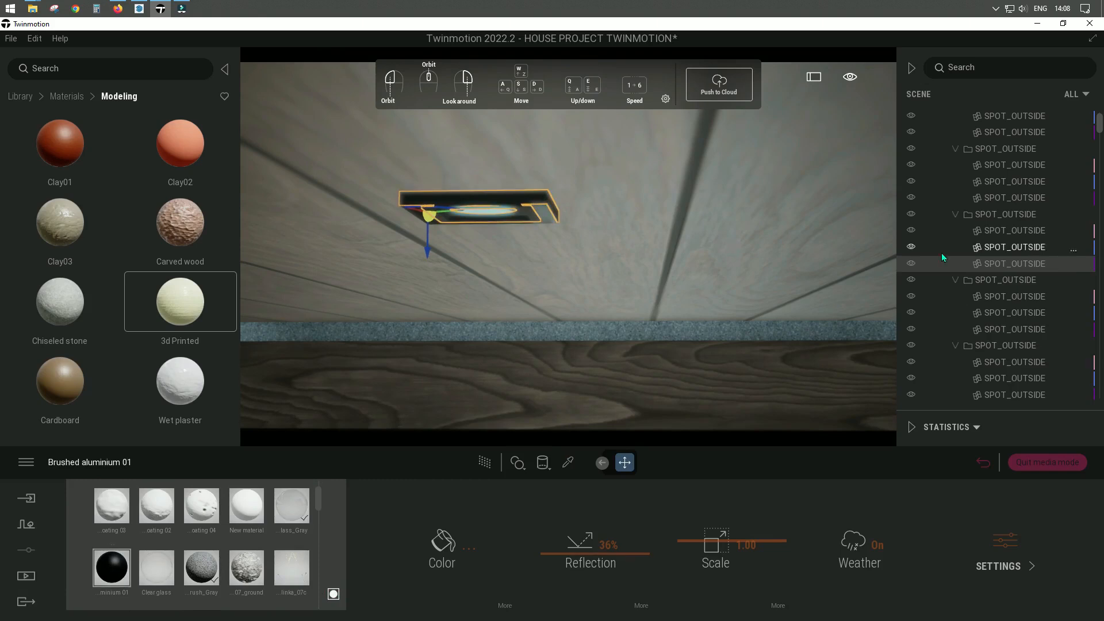
# - Isolate the spotlight housing, inspect its sides, and bring the full scene back
pyautogui.rightClick(947, 265)
pyautogui.click(976, 456)
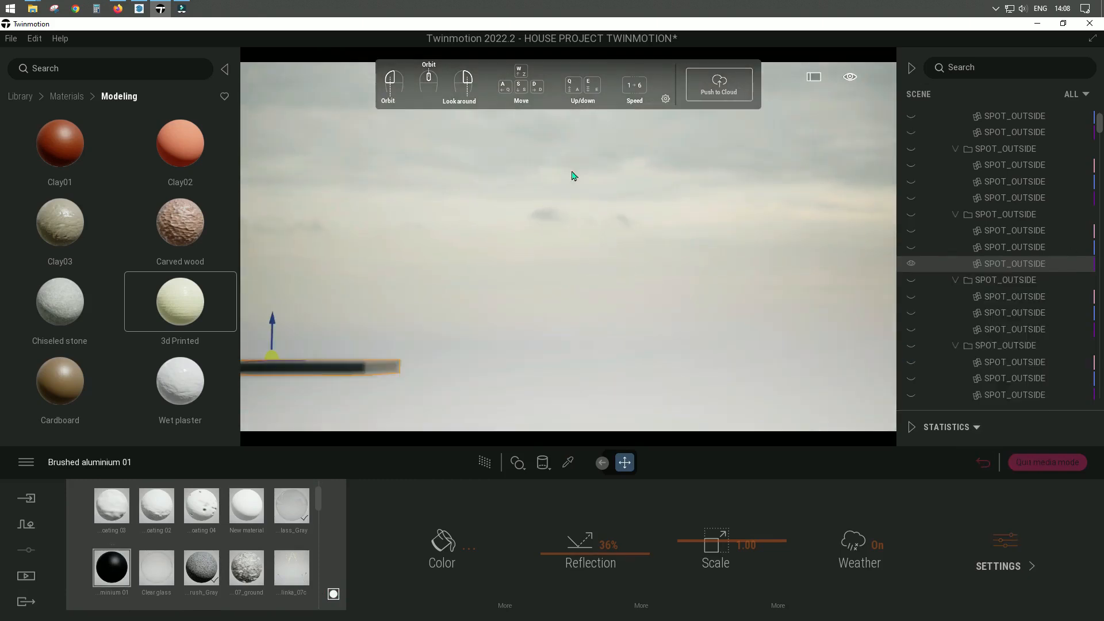
pyautogui.moveTo(533, 267); pyautogui.dragTo(589, 246, button='right')
pyautogui.scroll(5, 566, 252)
pyautogui.scroll(-1, 589, 246)
pyautogui.click(465, 227)
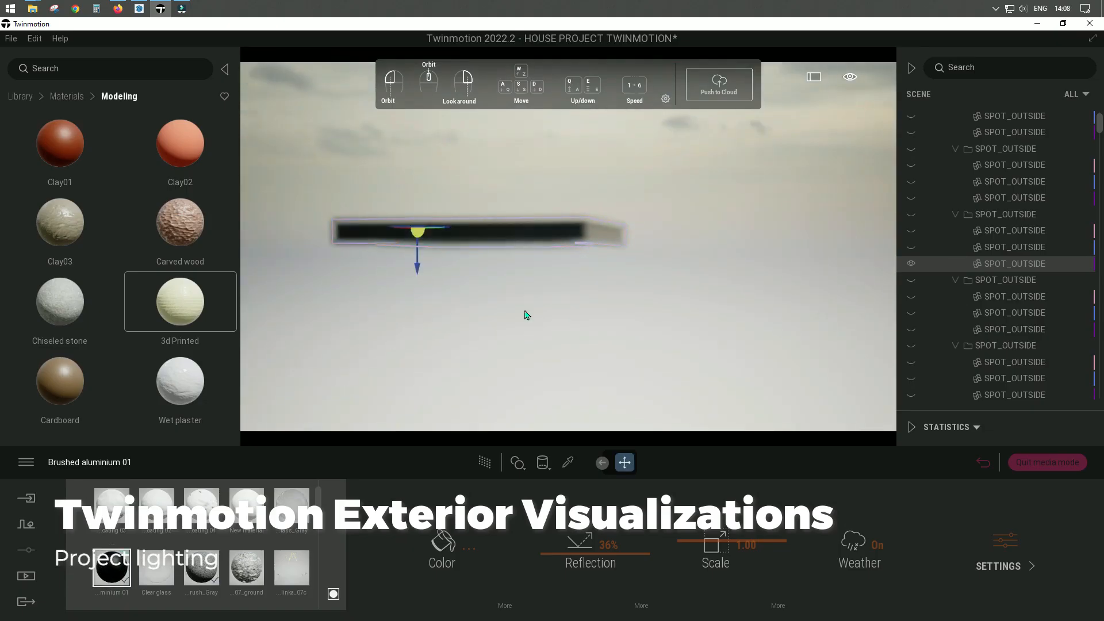
pyautogui.moveTo(523, 313); pyautogui.dragTo(519, 245, button='middle')
pyautogui.rightClick(985, 265)
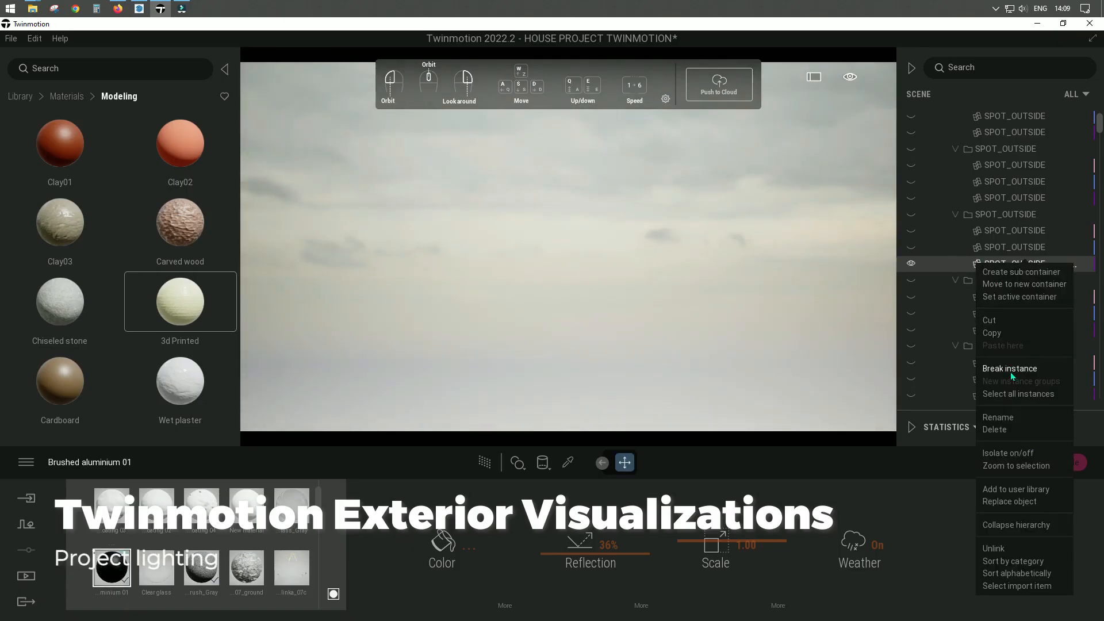
pyautogui.click(1012, 451)
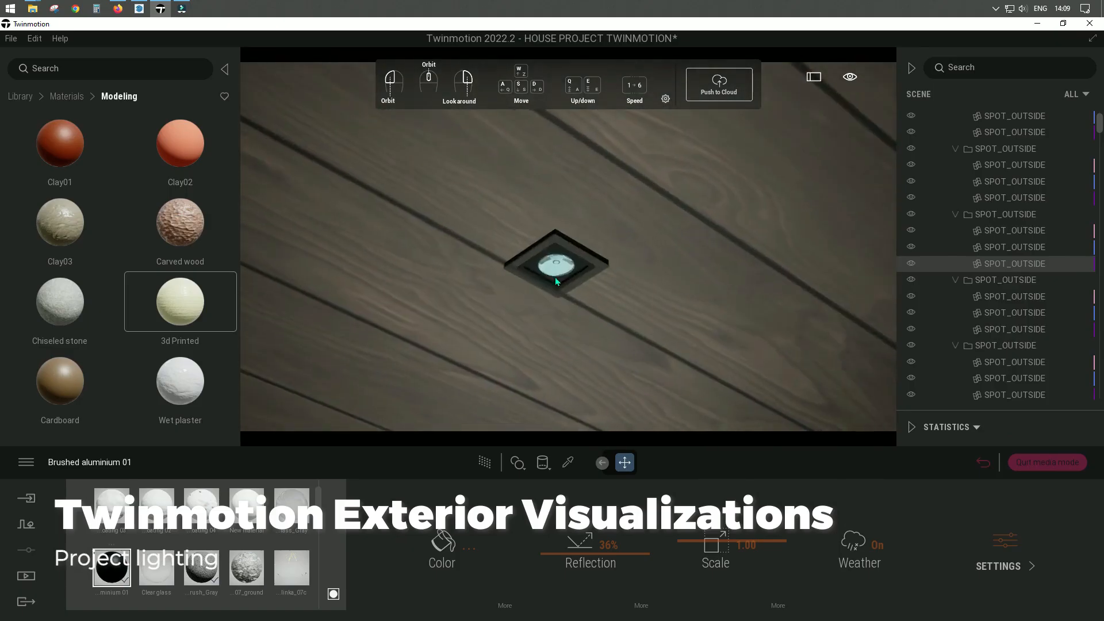
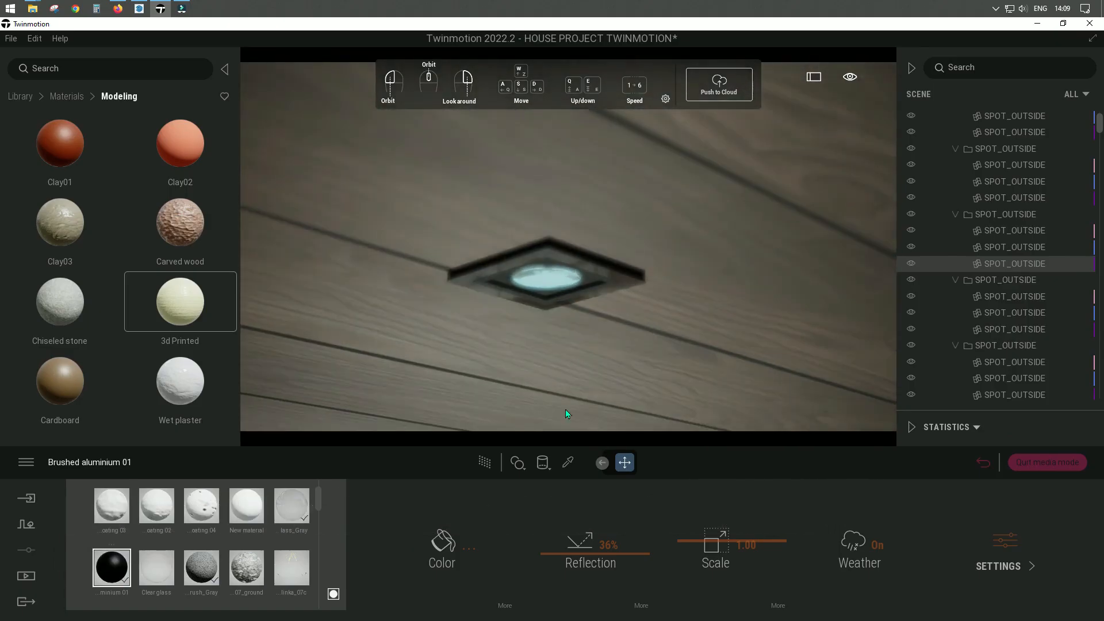
# - Sample the spotlight frame's material and isolate the spotlight's round lens in the scene
pyautogui.click(568, 463)
pyautogui.click(119, 566)
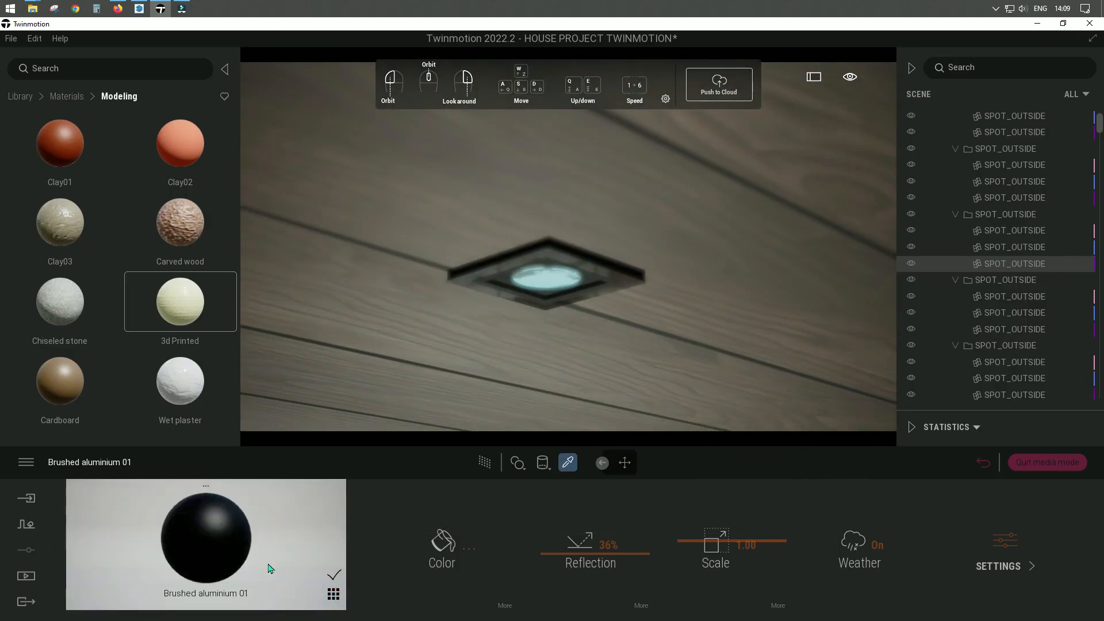
pyautogui.press('Escape')
pyautogui.click(557, 279)
pyautogui.rightClick(1013, 265)
pyautogui.click(997, 459)
# - Try a glow of 71.6 nit on the Brushed aluminium 01 material
pyautogui.moveTo(140, 236)
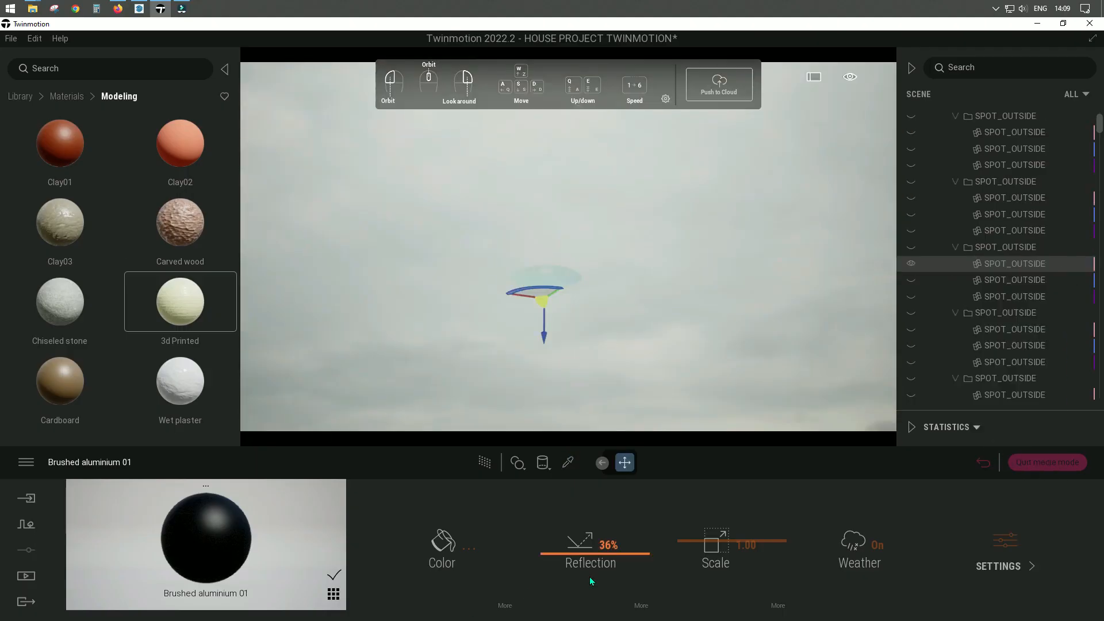
pyautogui.click(506, 606)
pyautogui.click(164, 462)
pyautogui.click(1001, 557)
pyautogui.moveTo(609, 588); pyautogui.dragTo(611, 520)
# - Open the Neons category of the material library and end the isolation of the spotlight's lens
pyautogui.click(66, 99)
pyautogui.scroll(-8, 208, 336)
pyautogui.scroll(-5, 208, 336)
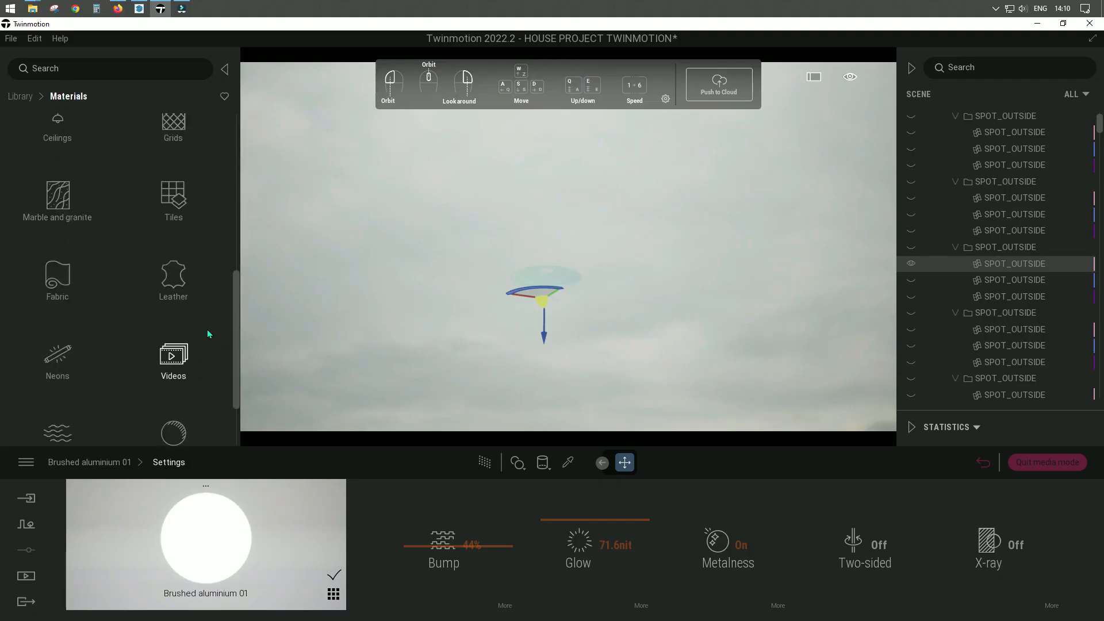
pyautogui.click(56, 318)
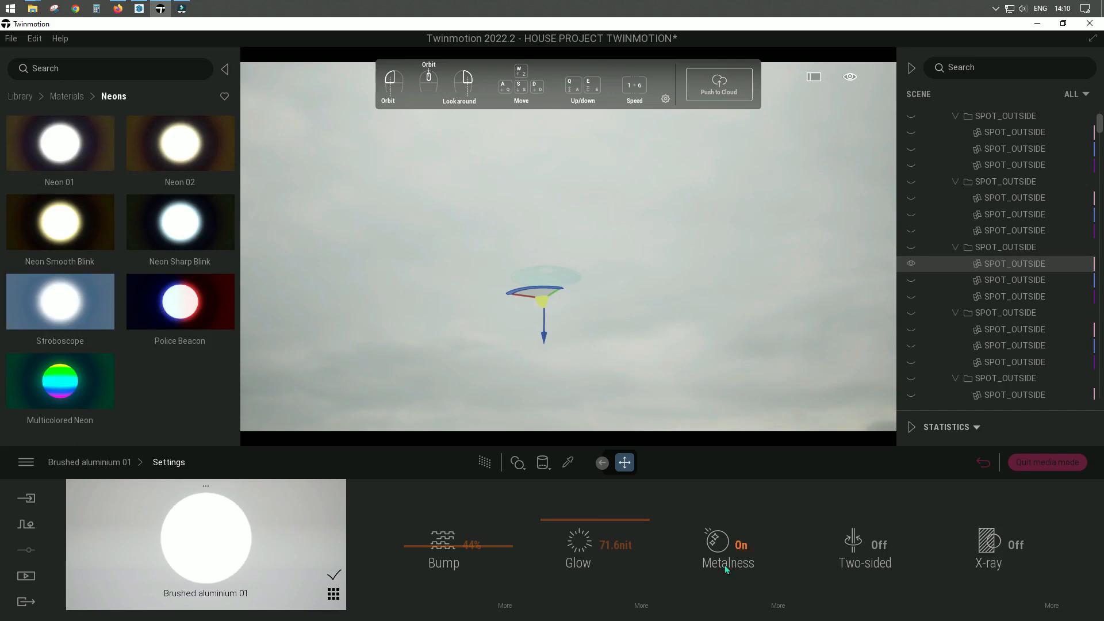
pyautogui.rightClick(961, 266)
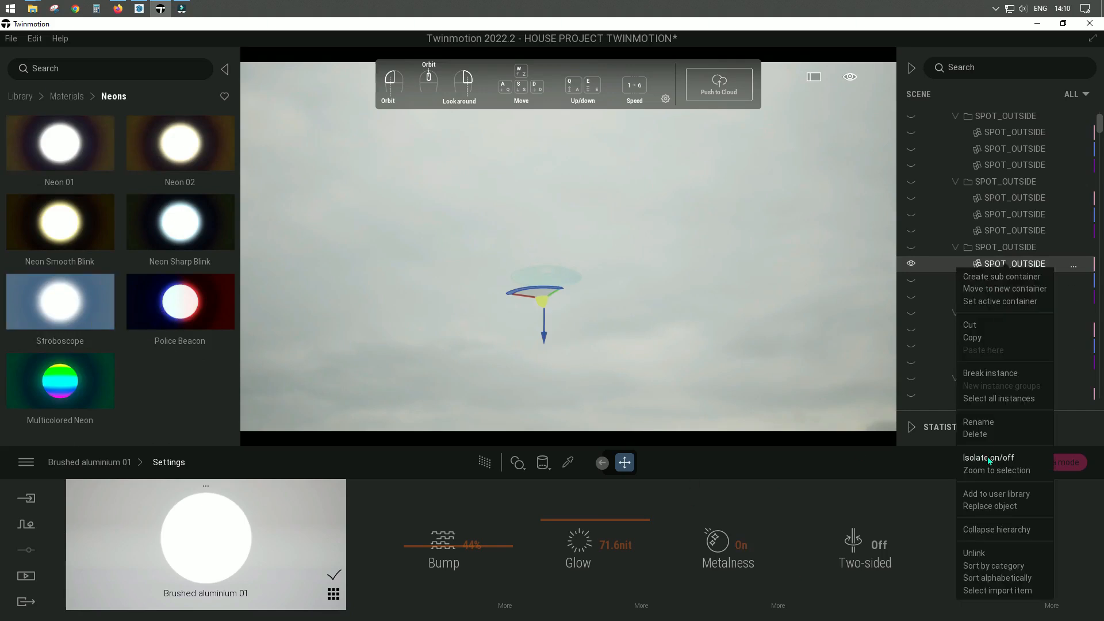
pyautogui.click(988, 458)
# - Reset the Brushed aluminium 01 glow to 0.0 nit, keep a white luminance filter and turn on Dusk to dawn
pyautogui.moveTo(620, 516); pyautogui.dragTo(619, 609)
pyautogui.click(640, 604)
pyautogui.click(684, 557)
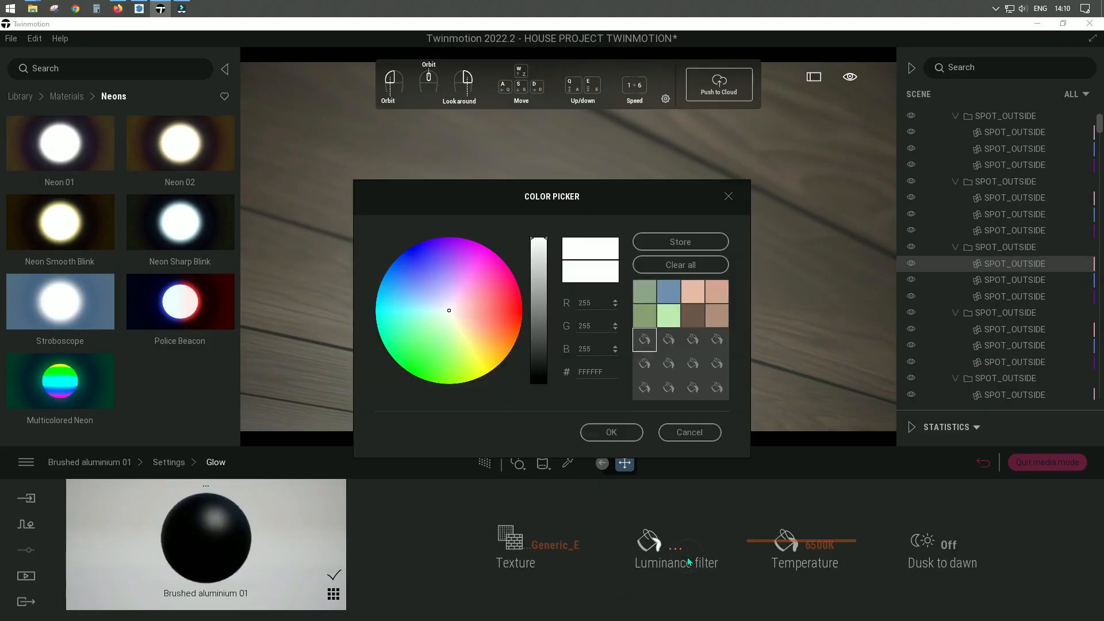
pyautogui.click(616, 425)
pyautogui.click(951, 545)
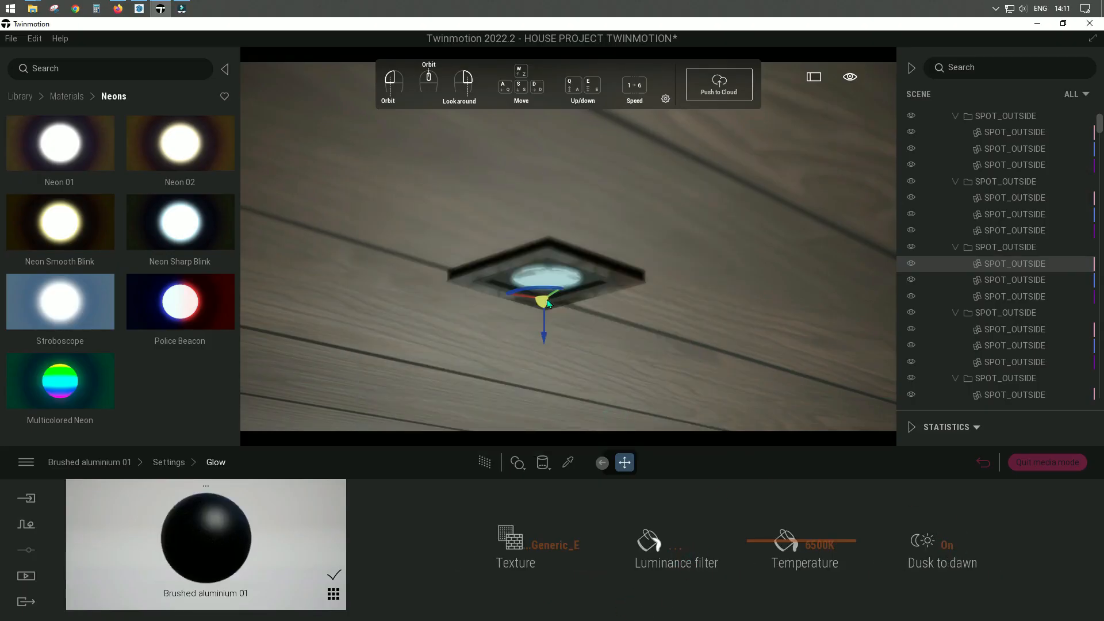
# - Move the spotlight's lens down below its frame and make sure the Brushed aluminium 01 glow is 0.0 nit
pyautogui.moveTo(544, 338); pyautogui.dragTo(544, 366)
pyautogui.click(164, 460)
pyautogui.moveTo(606, 590); pyautogui.dragTo(610, 594)
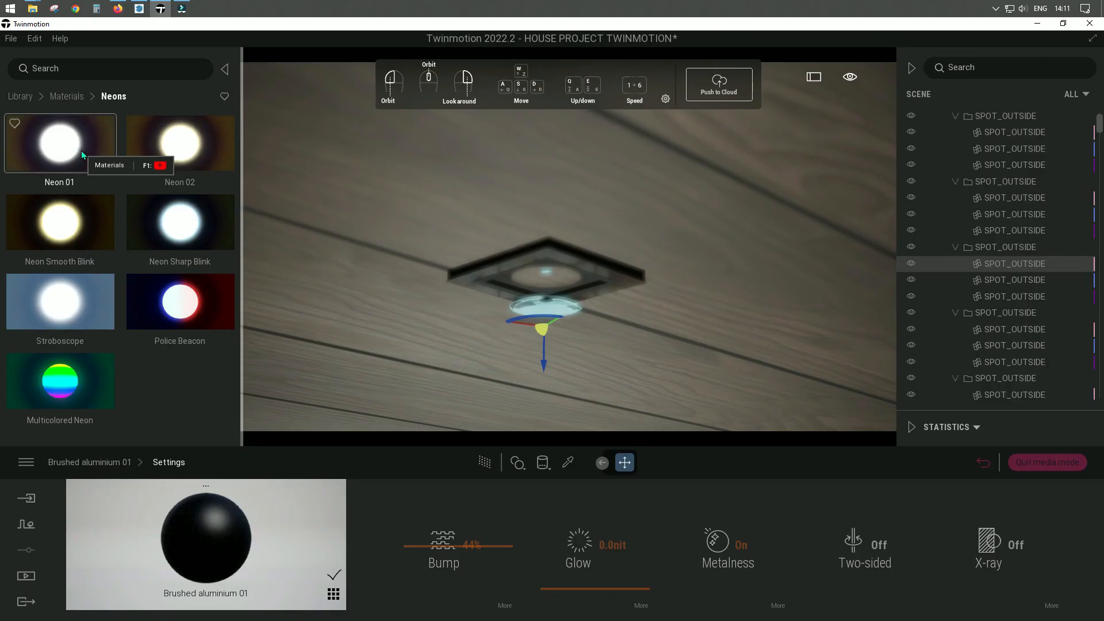
# - Apply the Neon 01 material to the lens of the ceiling spot and set its glow to about 51.3 nit
pyautogui.moveTo(82, 150); pyautogui.dragTo(544, 321)
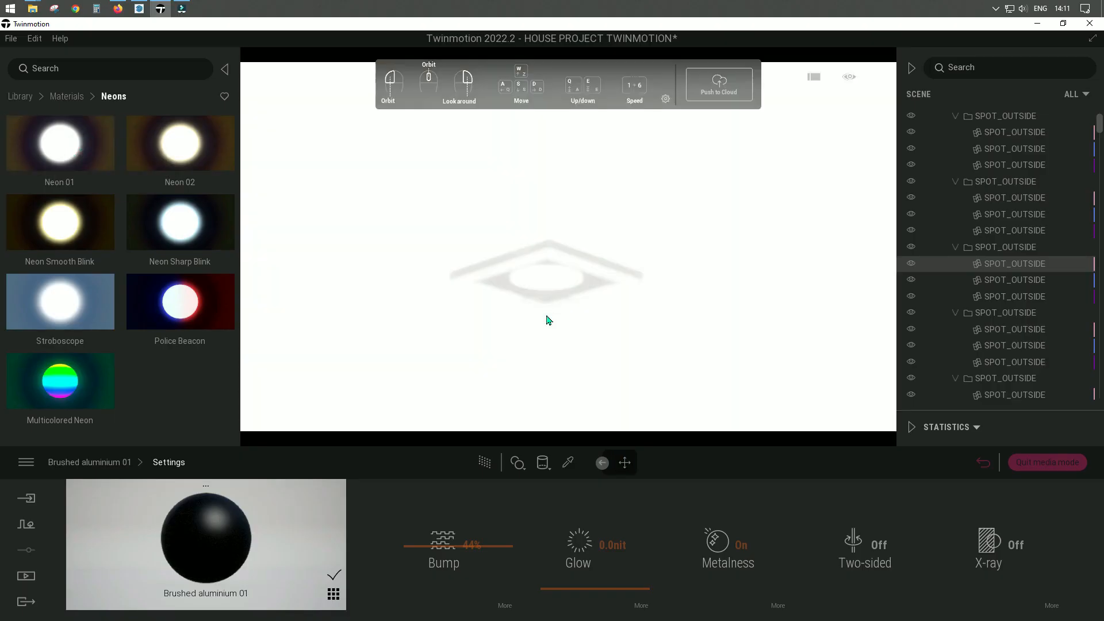
pyautogui.click(547, 320)
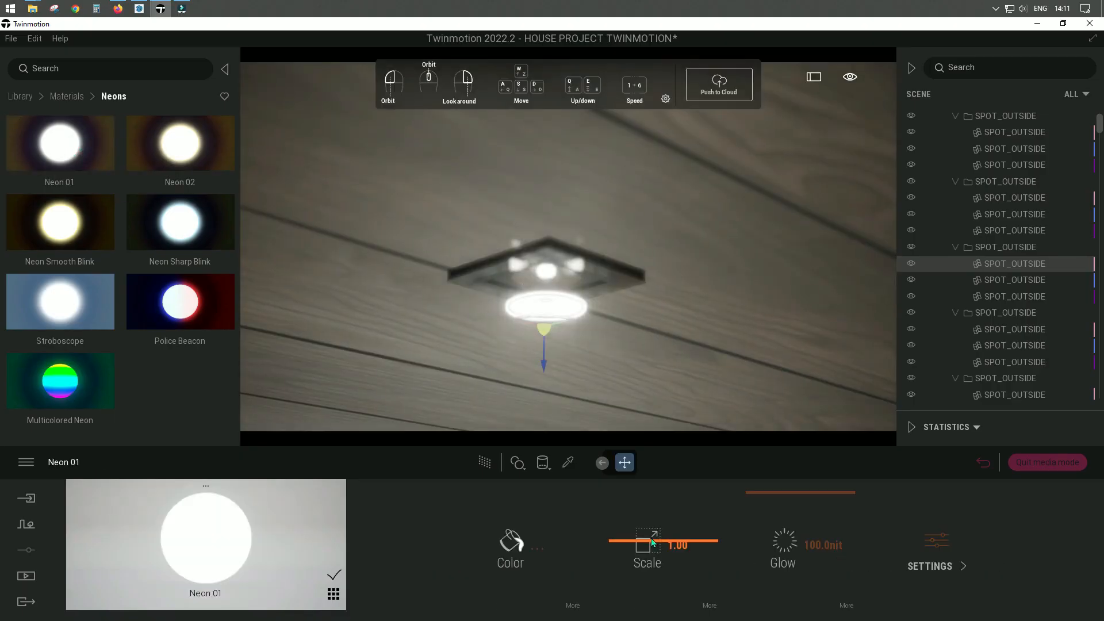
pyautogui.moveTo(783, 540)
pyautogui.mouseDown()
pyautogui.moveTo(753, 540)
pyautogui.moveTo(765, 540)
pyautogui.mouseUp()
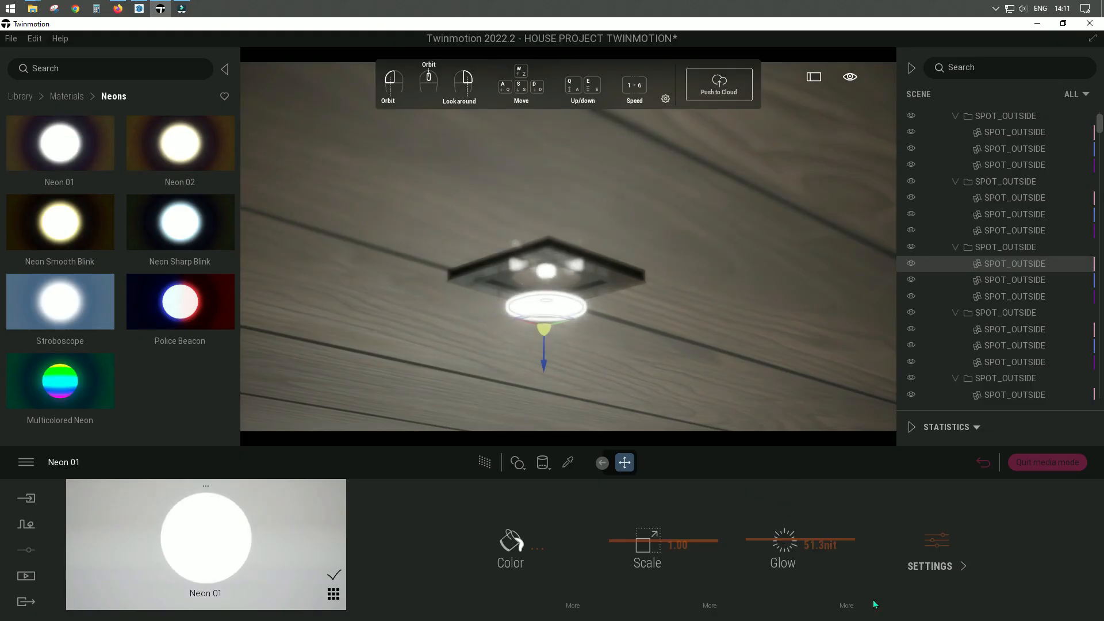
# - Change the Neon 01 material's color to the warm off-white EFE8DD
pyautogui.click(511, 540)
pyautogui.moveTo(455, 311); pyautogui.dragTo(461, 321)
pyautogui.moveTo(540, 239); pyautogui.dragTo(543, 262)
pyautogui.click(458, 315)
pyautogui.moveTo(458, 316); pyautogui.dragTo(454, 313)
pyautogui.moveTo(538, 260); pyautogui.dragTo(539, 246)
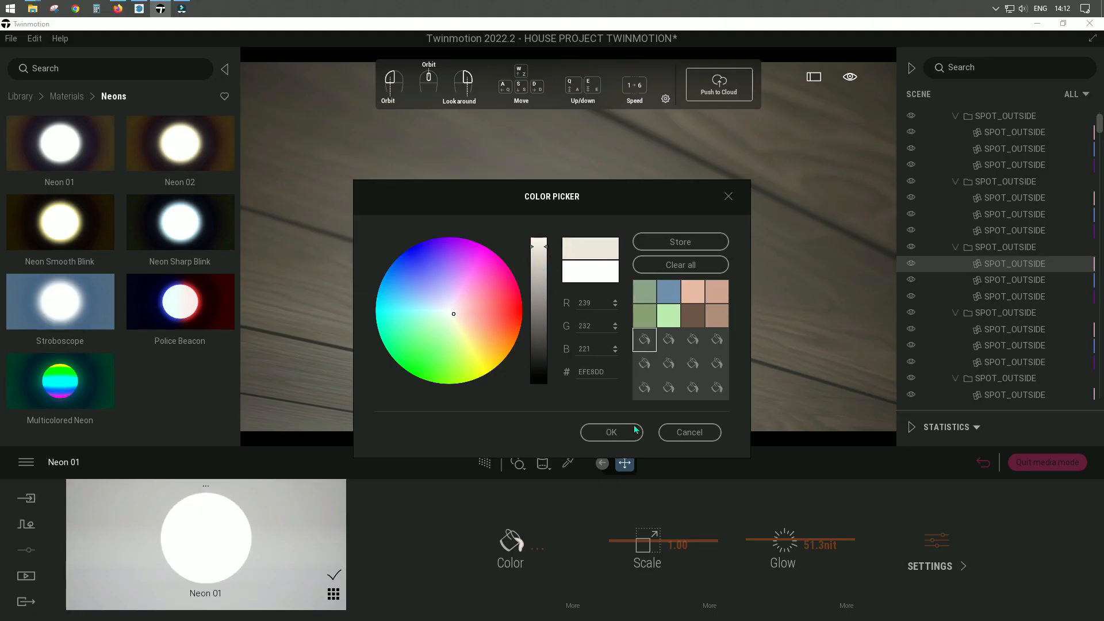
pyautogui.click(610, 432)
pyautogui.click(573, 605)
pyautogui.click(64, 461)
pyautogui.click(938, 569)
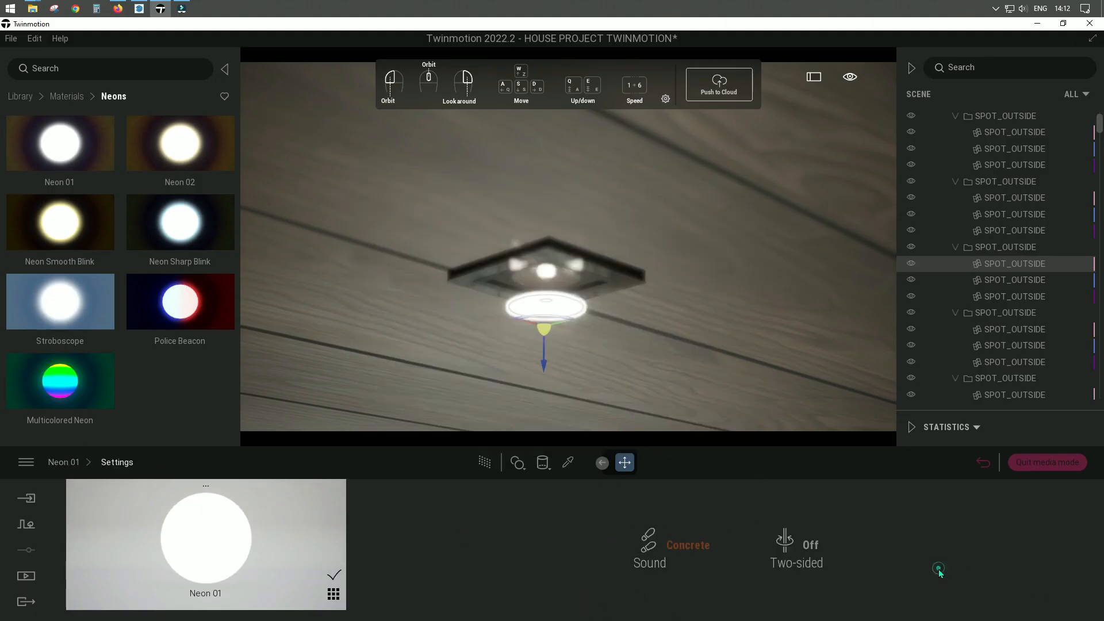
pyautogui.click(69, 462)
# - Move the glowing lens vertically by about 0.0232 so it sits inside the ceiling spot's square frame
pyautogui.moveTo(546, 368); pyautogui.dragTo(544, 337)
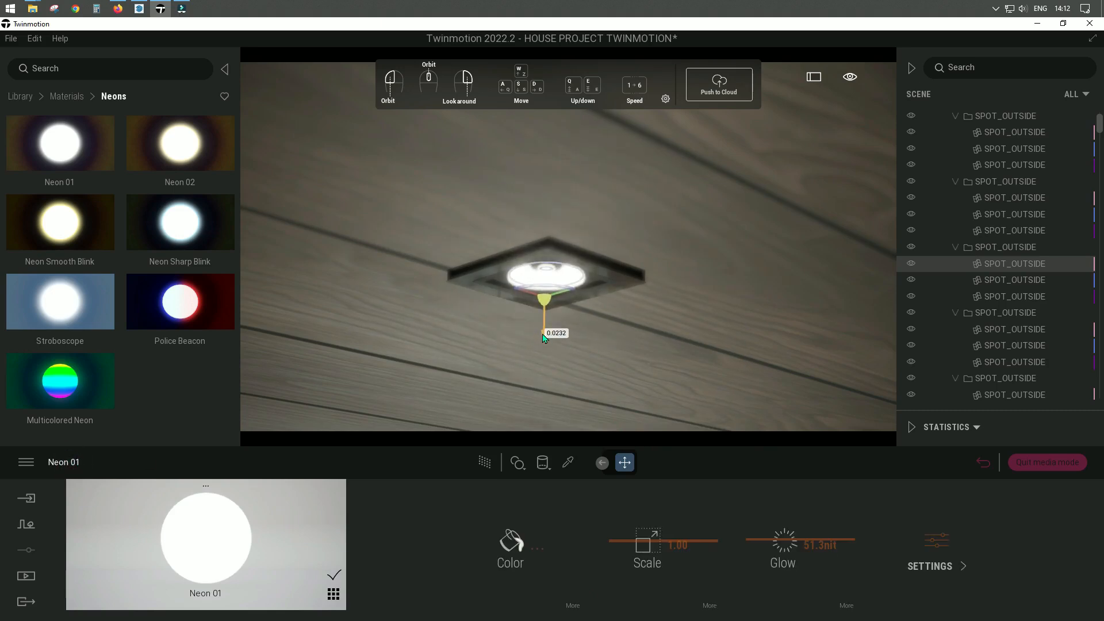
pyautogui.scroll(-5, 684, 269)
pyautogui.moveTo(684, 269); pyautogui.dragTo(521, 269, button='middle')
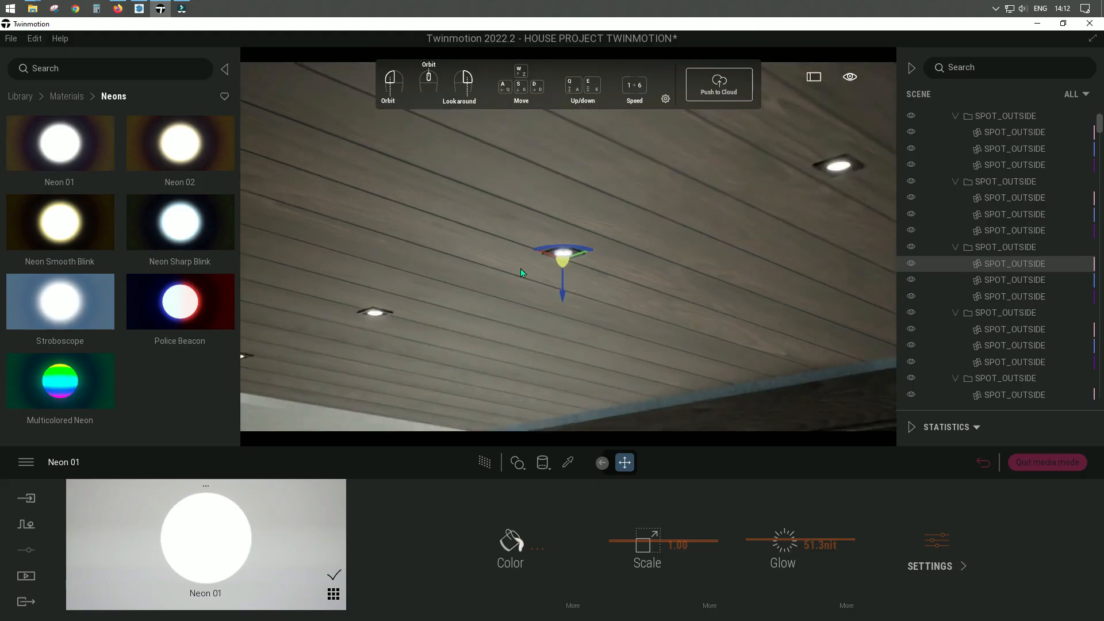
# - Set the Neon 01 glow to about 71.6 nit and change the material's color to a warm orange
pyautogui.scroll(-3, 522, 273)
pyautogui.moveTo(799, 539); pyautogui.dragTo(802, 520)
pyautogui.moveTo(707, 322); pyautogui.dragTo(621, 350, button='right')
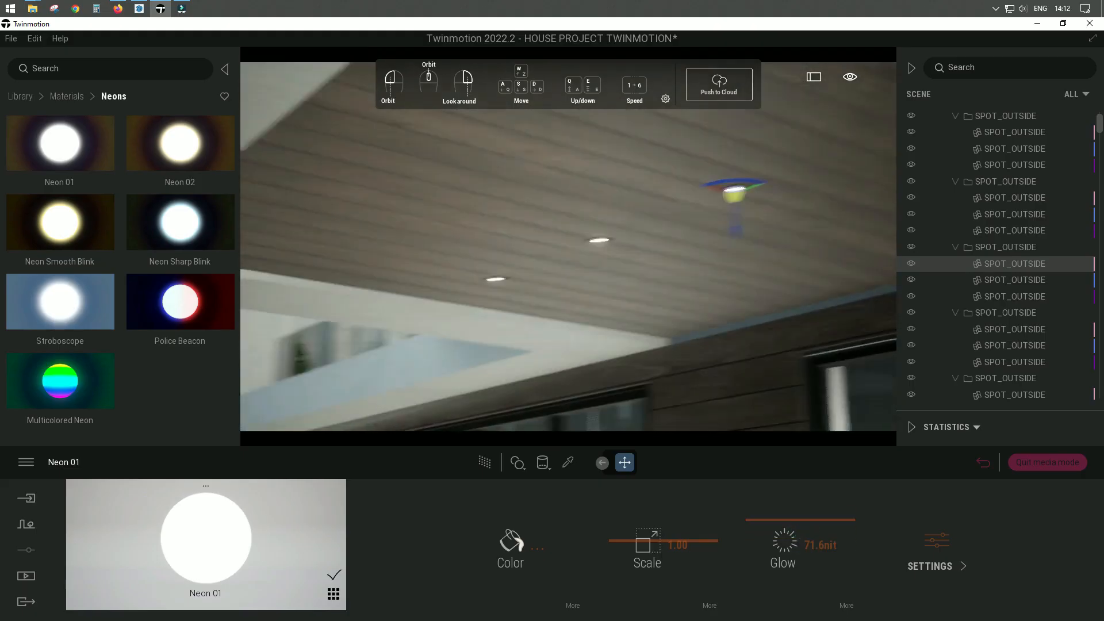
pyautogui.click(510, 544)
pyautogui.click(483, 336)
pyautogui.click(611, 431)
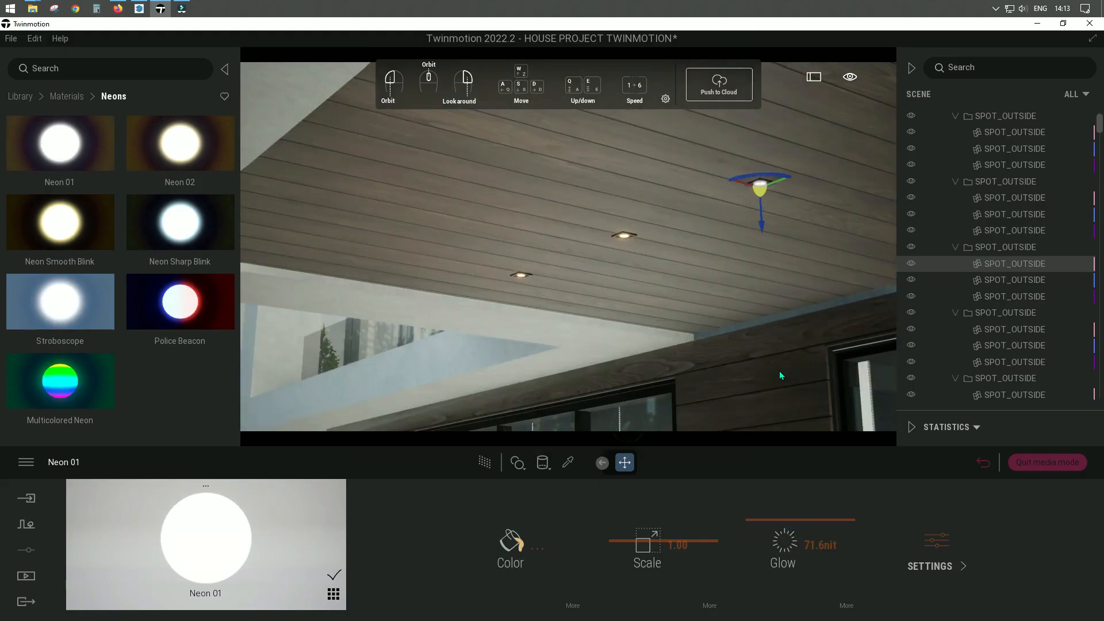
# - Set the Neon 01 glow to 100 nit and its glow temperature to about 7171K
pyautogui.moveTo(802, 540); pyautogui.dragTo(802, 287)
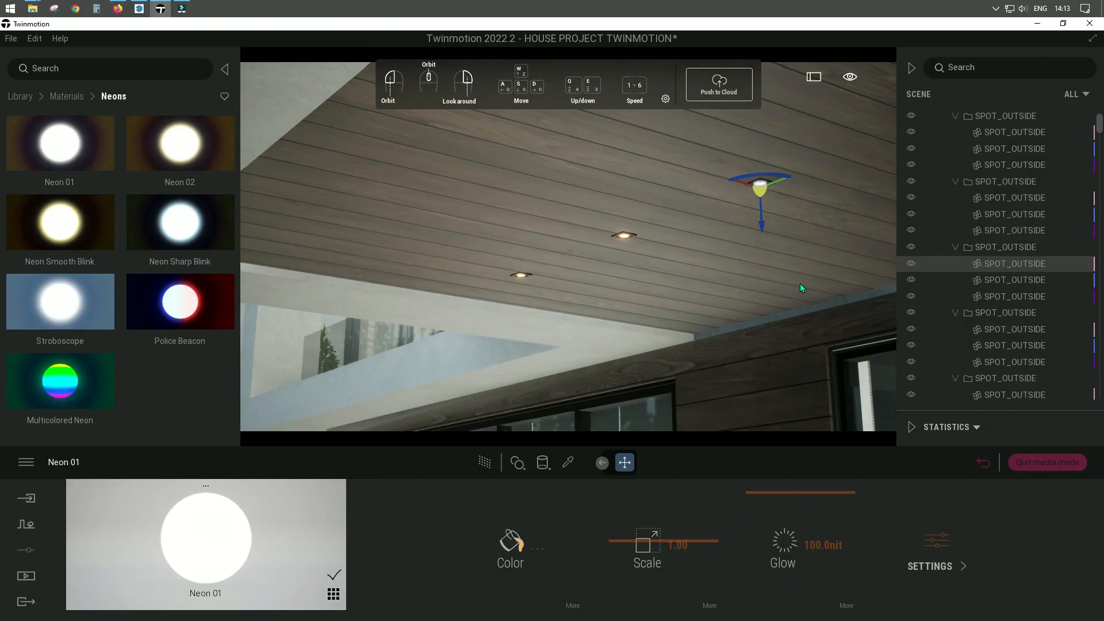
pyautogui.click(846, 606)
pyautogui.moveTo(747, 538); pyautogui.dragTo(747, 534)
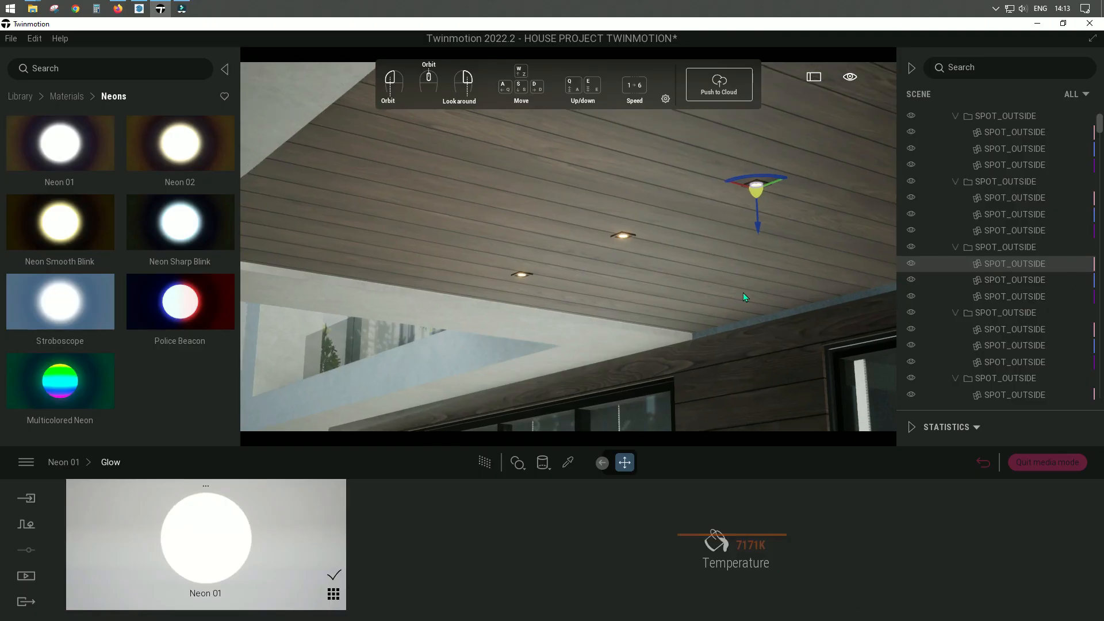
# - Open the Image1 media view and examine the balcony ceiling spots with the Path Tracer on and off
pyautogui.click(26, 576)
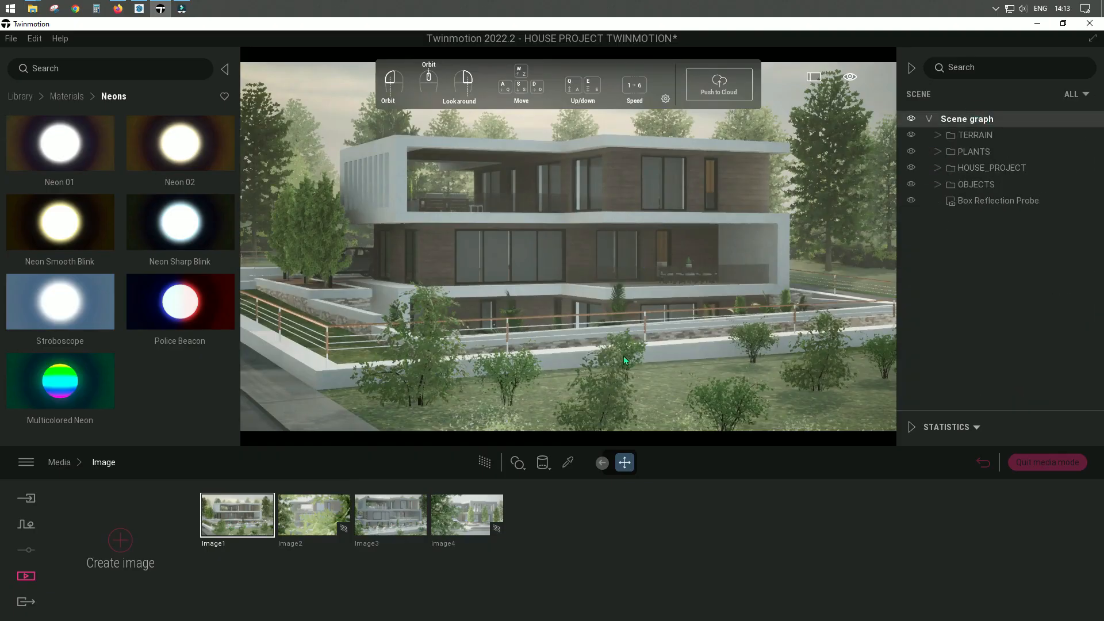
pyautogui.click(486, 462)
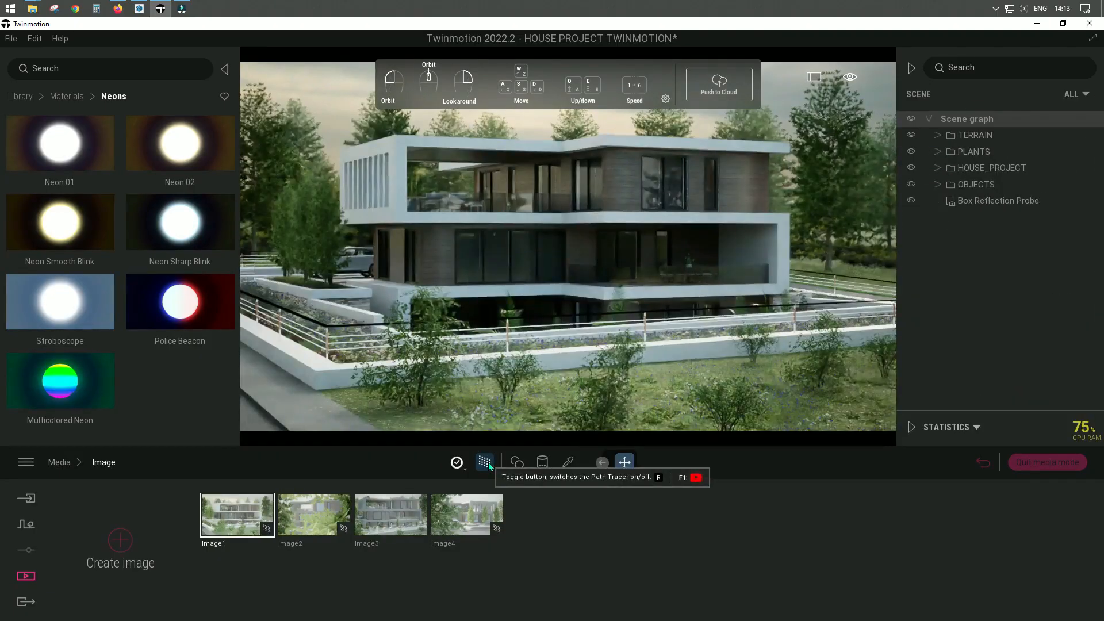
pyautogui.scroll(5, 690, 299)
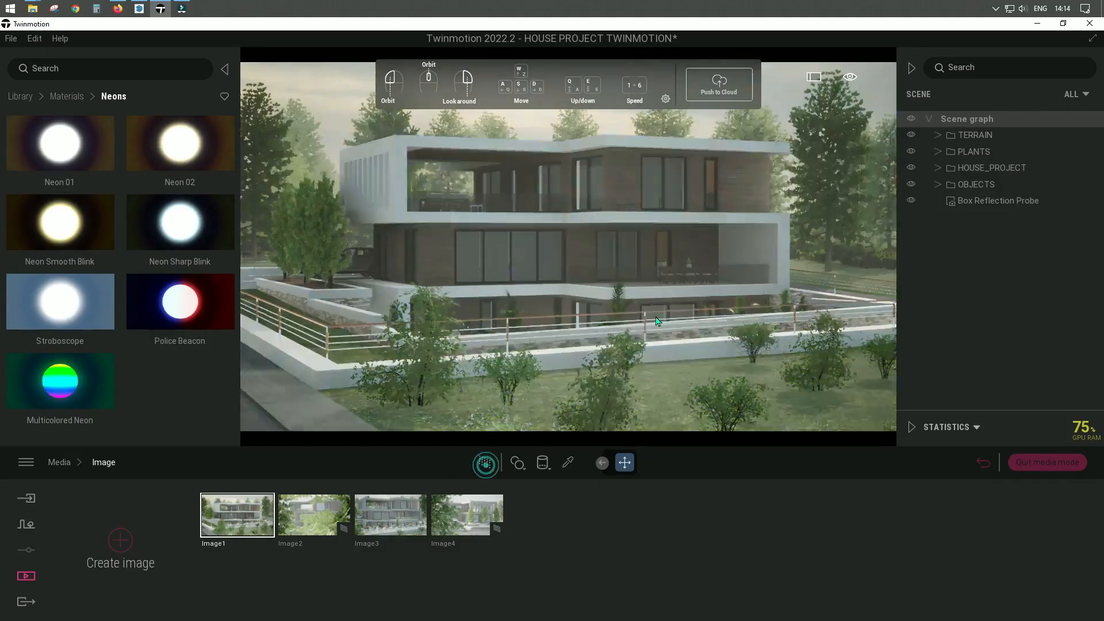
pyautogui.scroll(5, 698, 324)
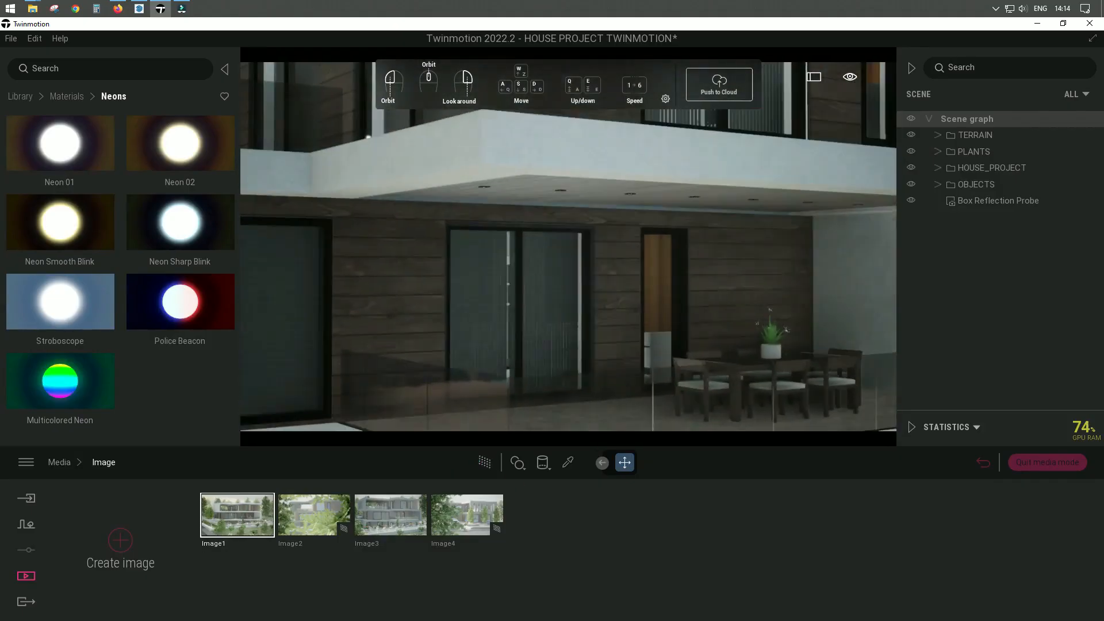
pyautogui.click(485, 463)
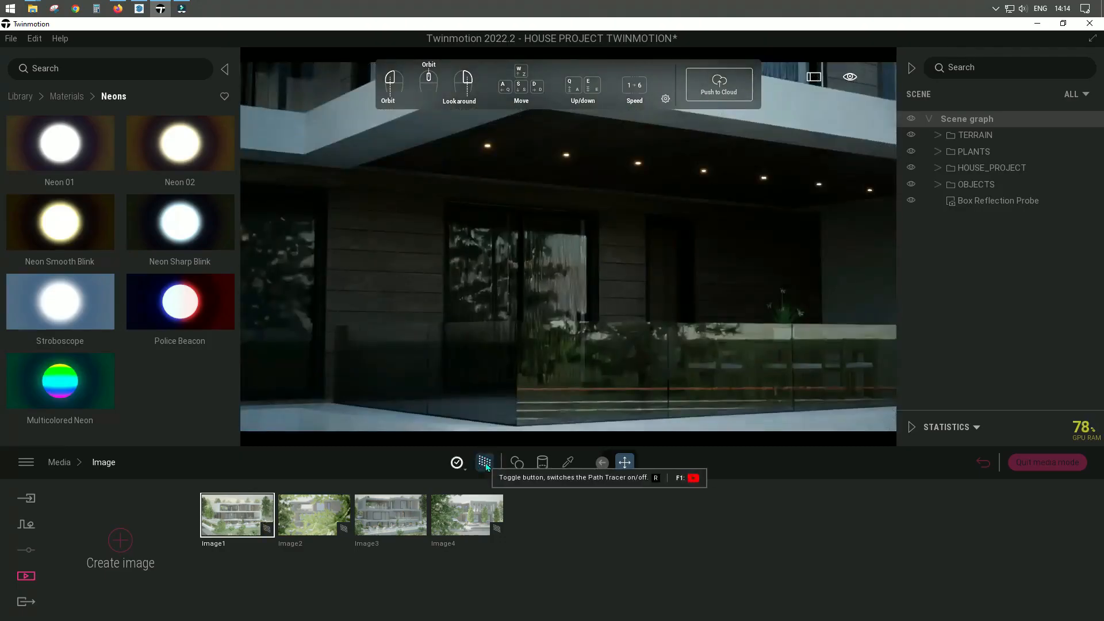
pyautogui.click(485, 462)
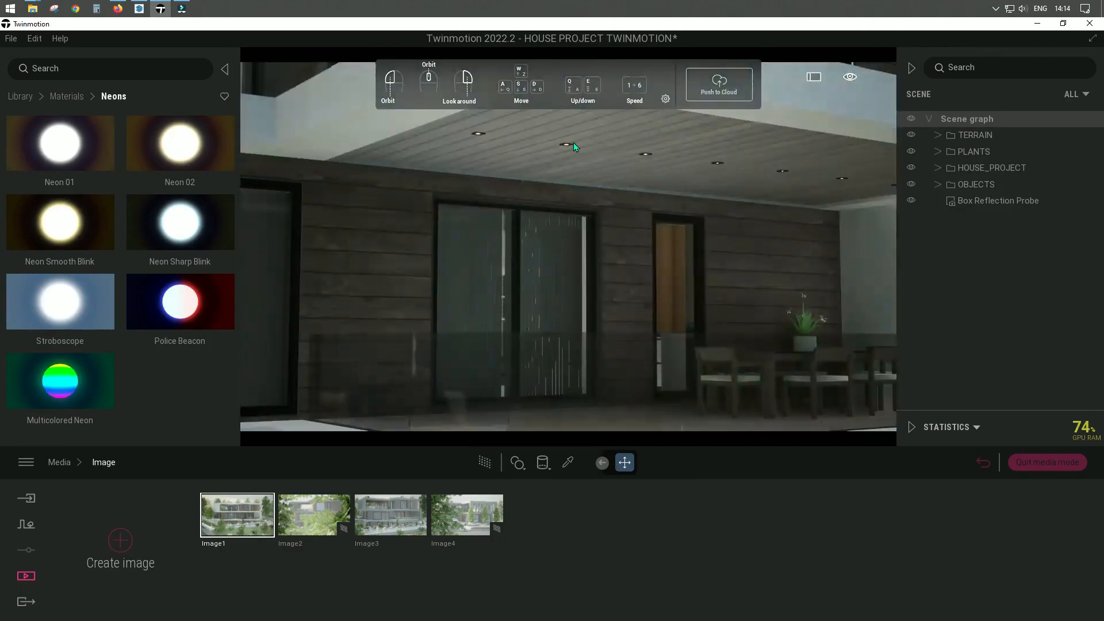
# - Choose the Neon 01 material from the scene's material list and set its glow to 500 nit
pyautogui.moveTo(574, 143); pyautogui.dragTo(541, 182)
pyautogui.moveTo(554, 270); pyautogui.dragTo(551, 409)
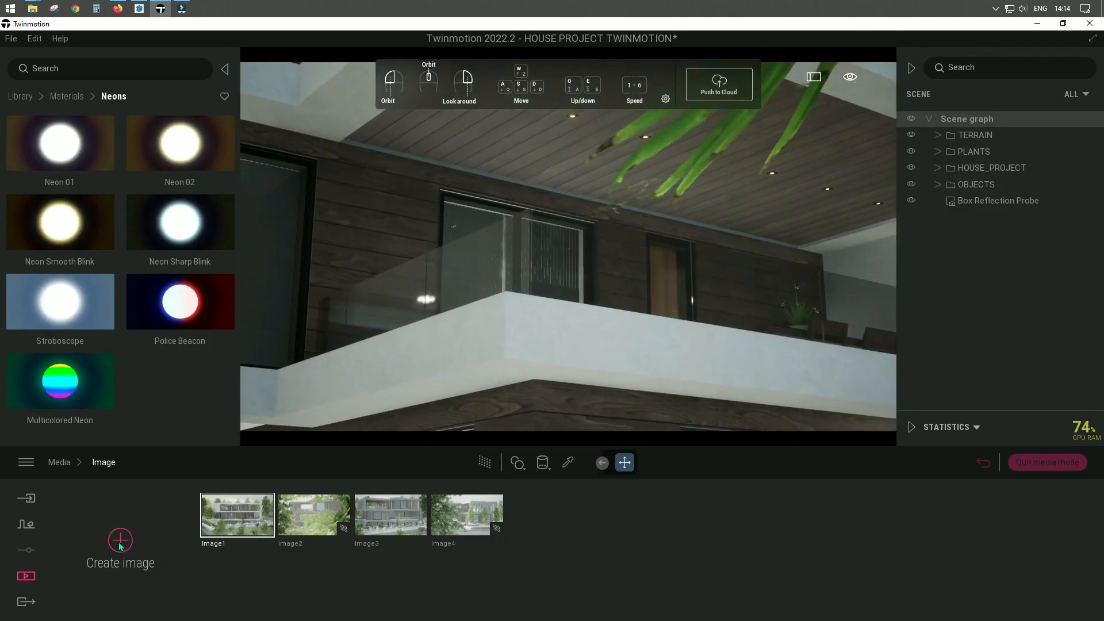
pyautogui.click(568, 463)
pyautogui.click(344, 430)
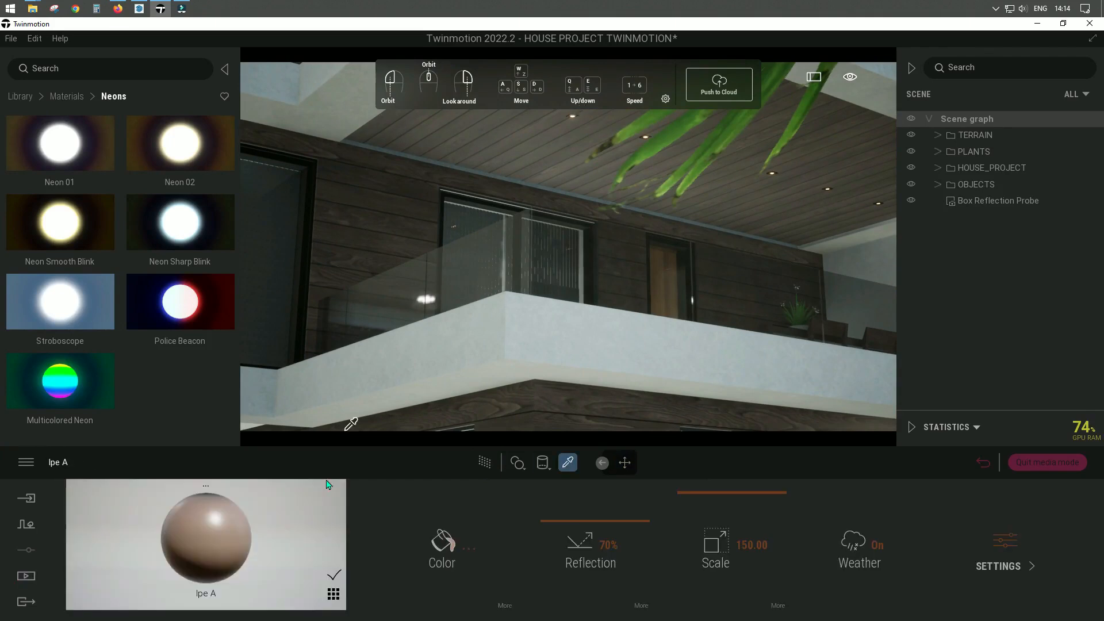
pyautogui.click(333, 596)
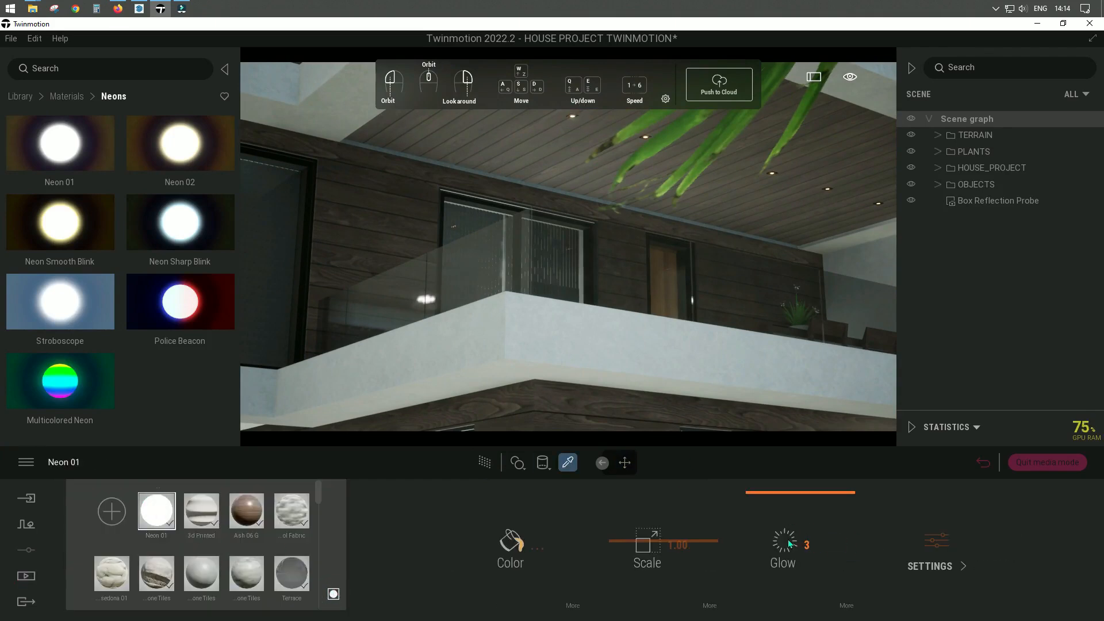
pyautogui.press('Return')
pyautogui.write('500')
pyautogui.press('Return')
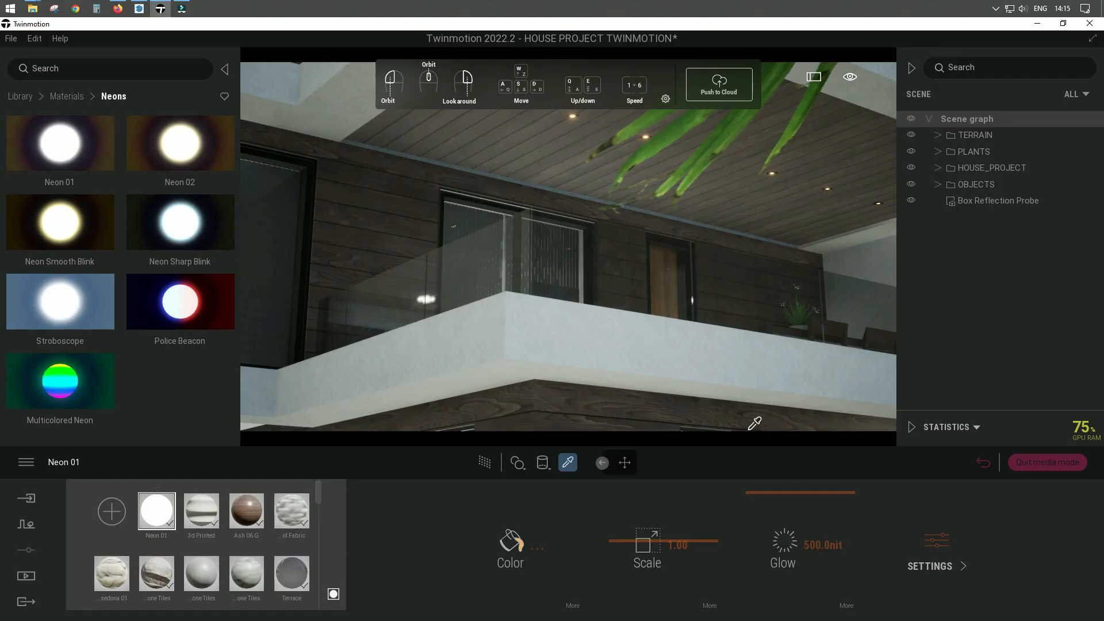
# - Change the Neon 01 material's color to the soft warm tone EFD8BB
pyautogui.moveTo(751, 419); pyautogui.dragTo(730, 419)
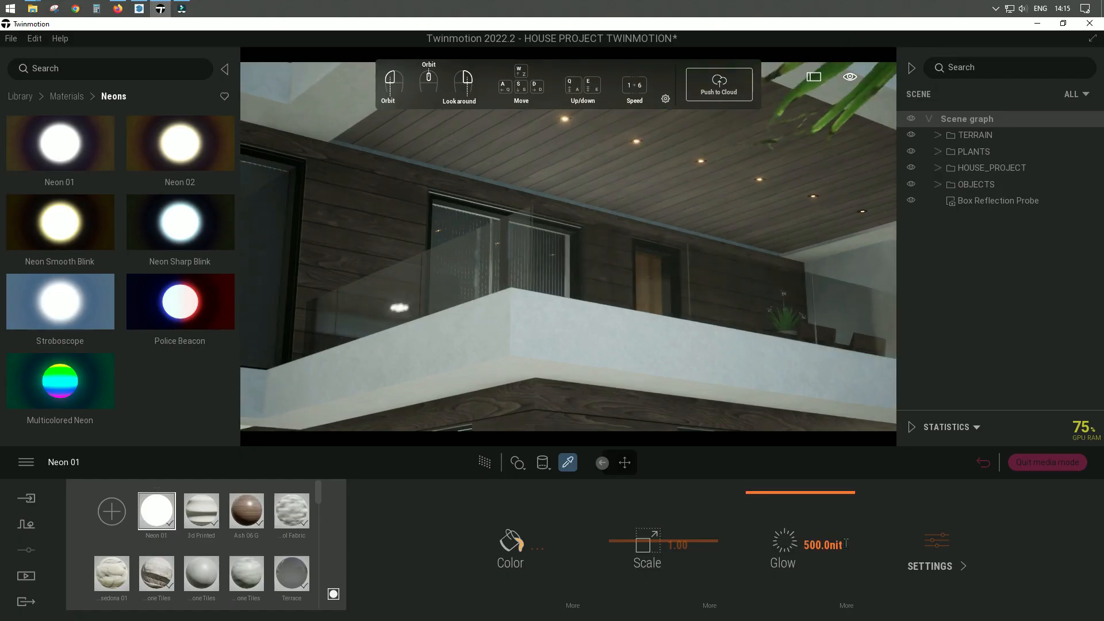
pyautogui.click(511, 543)
pyautogui.click(457, 318)
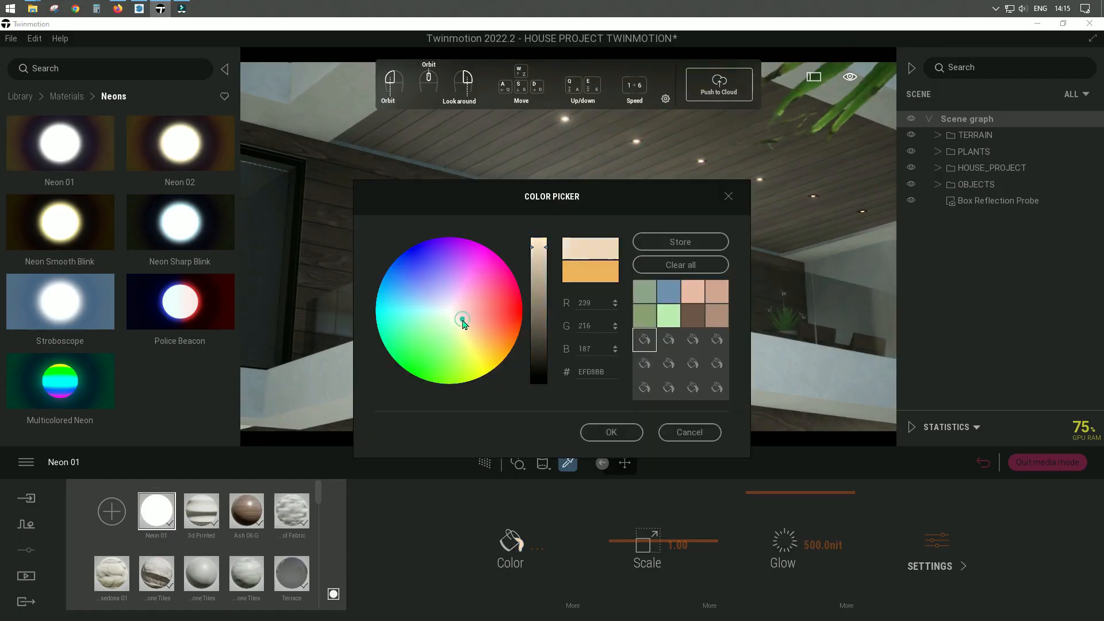
pyautogui.click(629, 431)
# - Try a Neon 01 glow of 1000 nit and settle on 400 nit
pyautogui.click(835, 545)
pyautogui.write('1000')
pyautogui.press('Return')
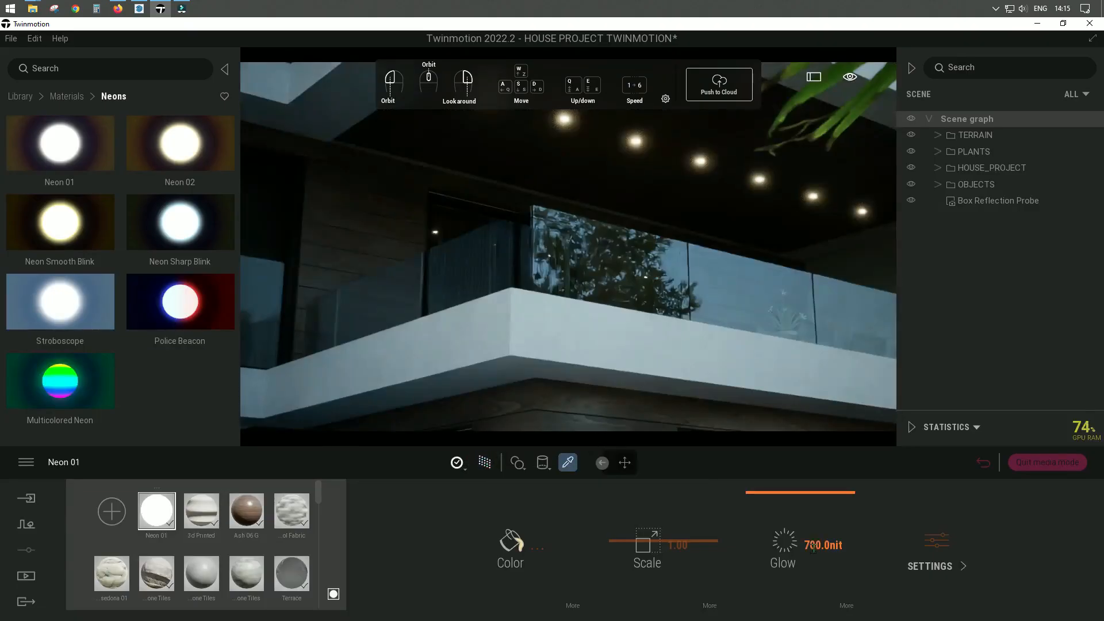
pyautogui.click(822, 546)
pyautogui.write('400')
pyautogui.press('Return')
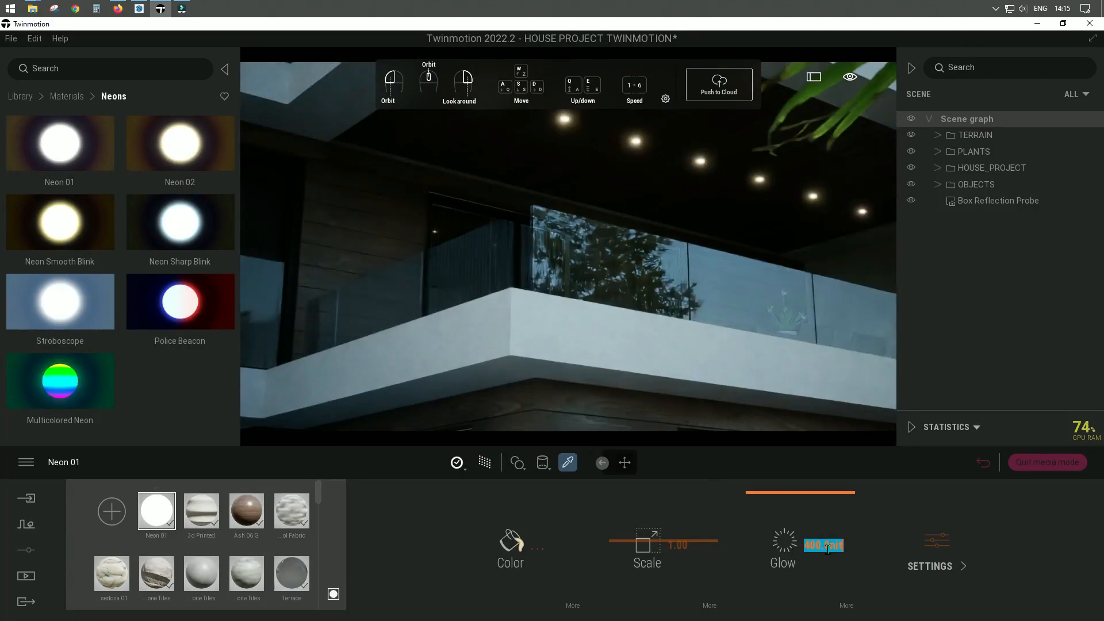
# - Return to the Image1 view and check the lit spots on the house with the Path Tracer on and off
pyautogui.click(26, 575)
pyautogui.click(231, 546)
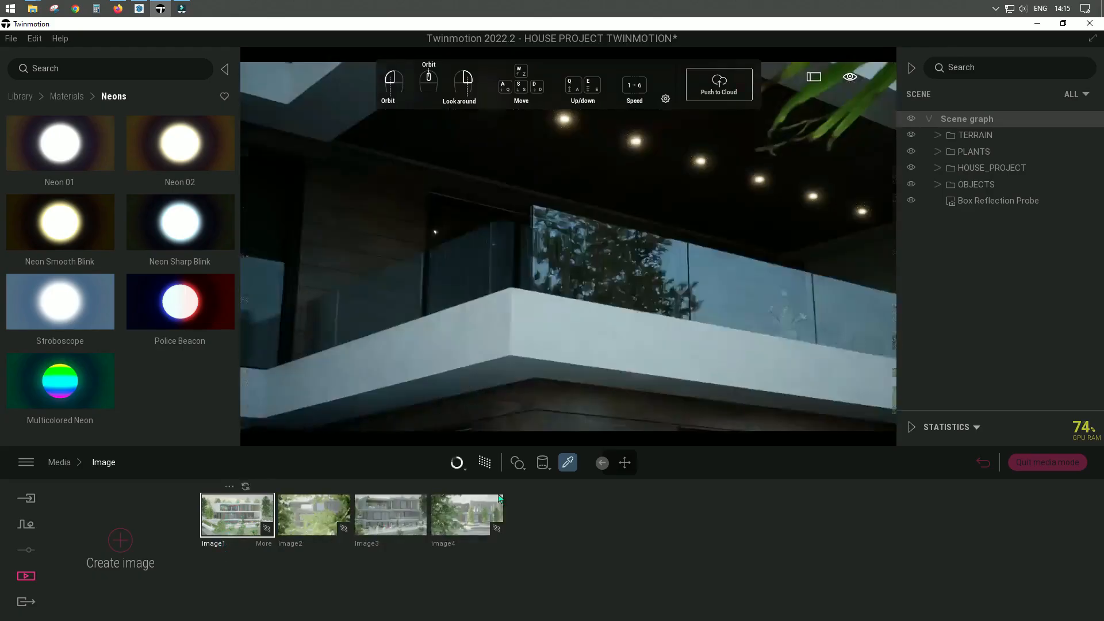
pyautogui.click(624, 462)
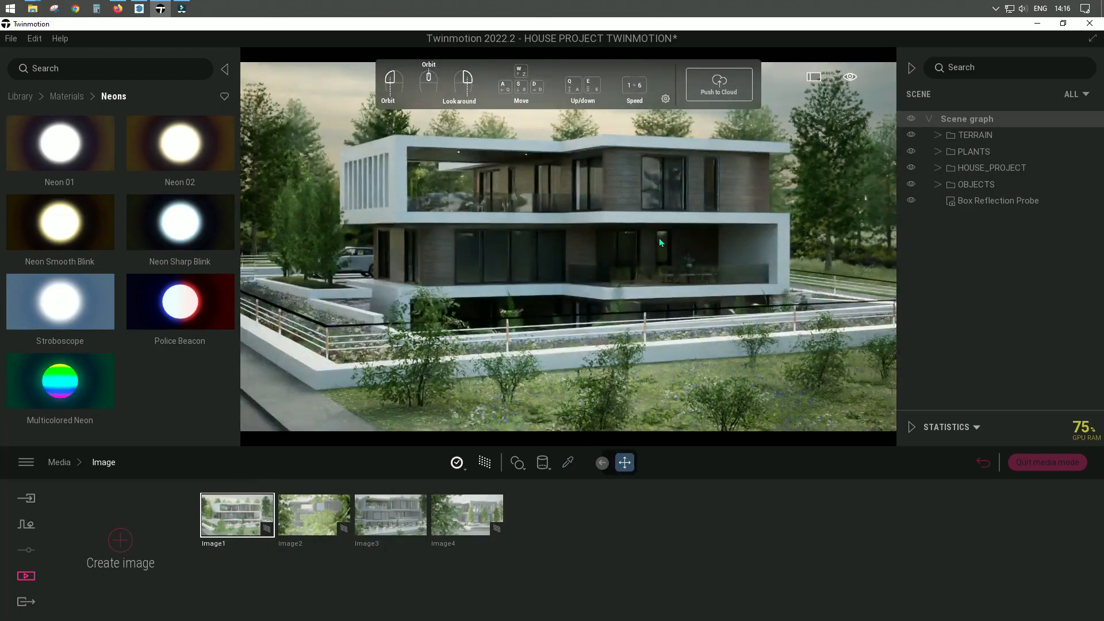
pyautogui.click(484, 462)
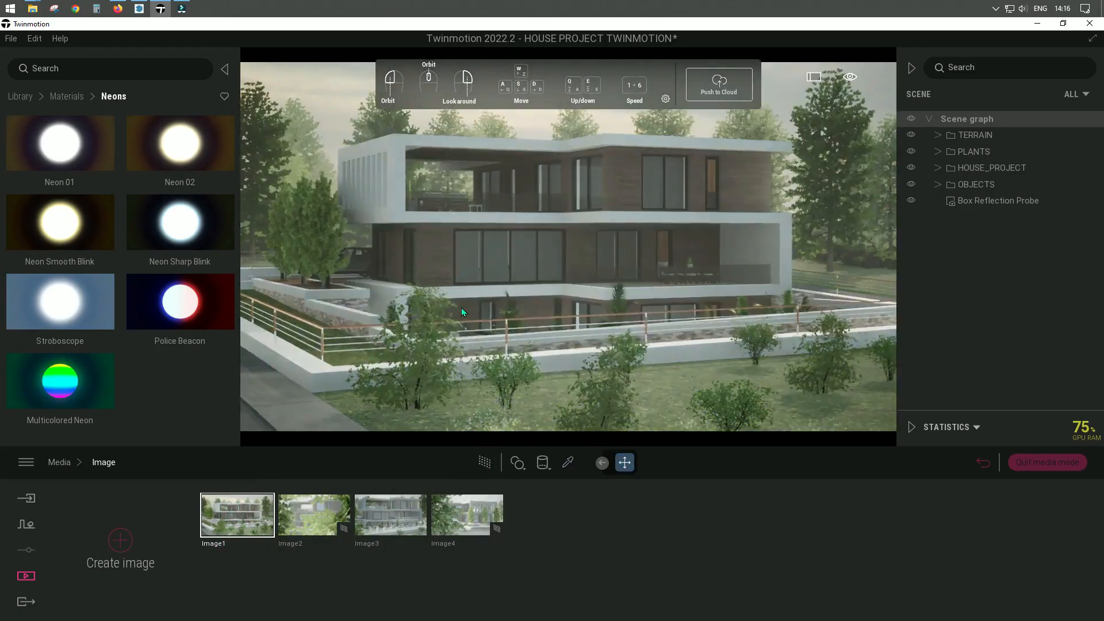
# - Examine the upper terrace's seating area and bamboo planters up close, including a Path Tracer preview
pyautogui.scroll(5, 460, 311)
pyautogui.moveTo(461, 311); pyautogui.dragTo(575, 308, button='right')
pyautogui.scroll(3, 658, 198)
pyautogui.moveTo(657, 197); pyautogui.dragTo(747, 230, button='middle')
pyautogui.scroll(3, 758, 313)
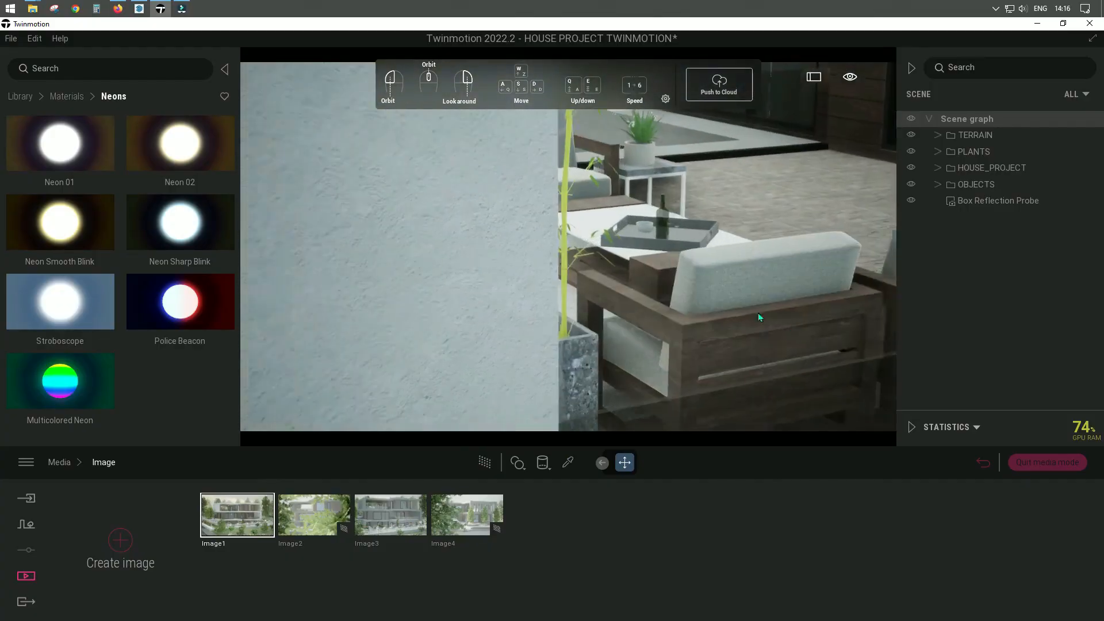
pyautogui.moveTo(788, 263); pyautogui.dragTo(690, 258, button='middle')
pyautogui.scroll(-3, 788, 263)
pyautogui.scroll(4, 561, 418)
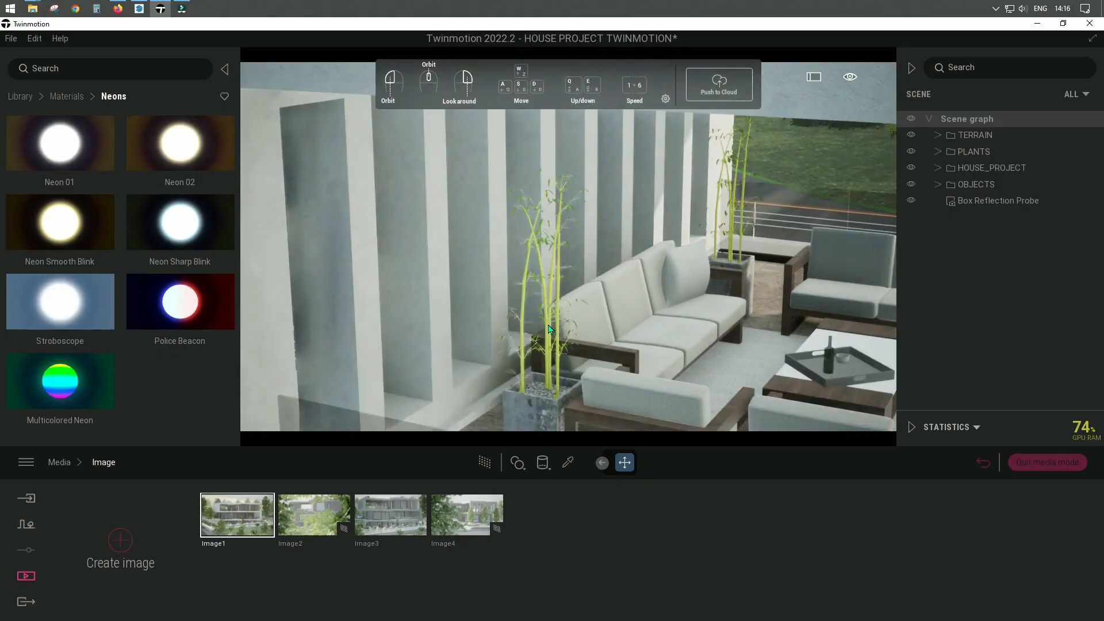
pyautogui.click(484, 463)
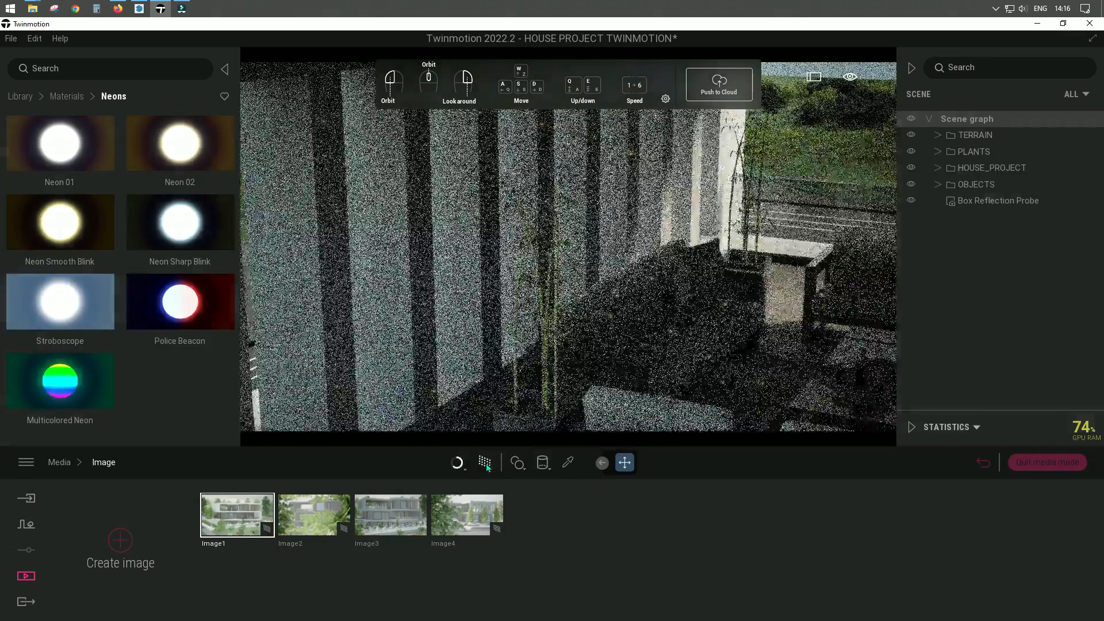
# - Pick the yellow bamboo stem material on the terrace and recolor it with the stored light green swatch
pyautogui.click(567, 462)
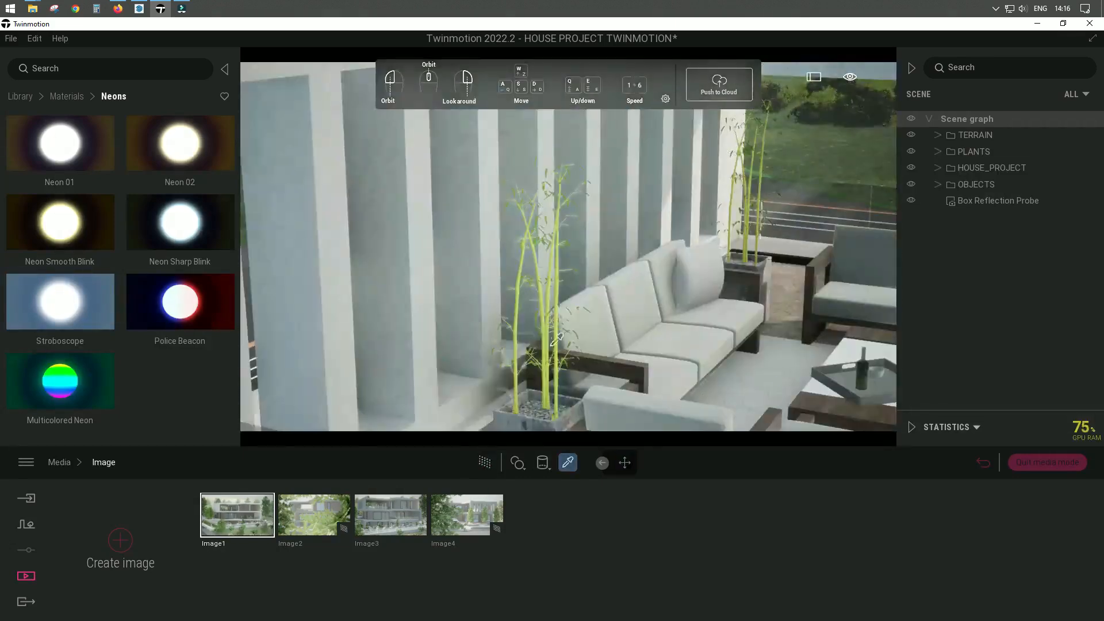
pyautogui.click(546, 346)
pyautogui.click(443, 542)
pyautogui.click(644, 317)
pyautogui.click(670, 318)
pyautogui.click(618, 435)
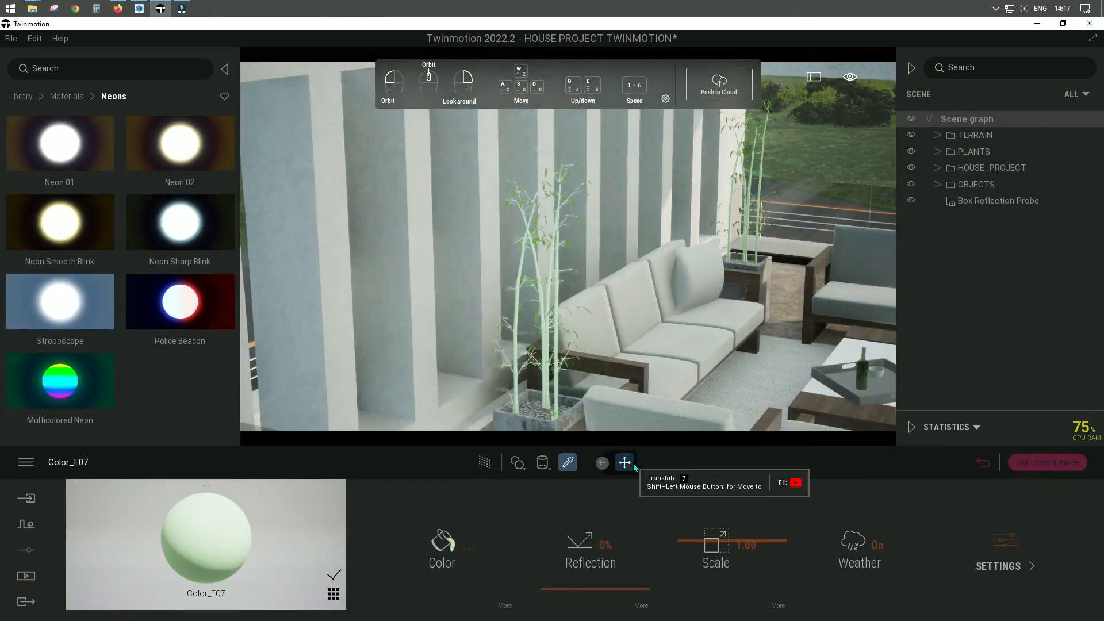
# - Darken the bamboo stem material's color to a medium muted green
pyautogui.click(447, 541)
pyautogui.click(540, 320)
pyautogui.click(613, 433)
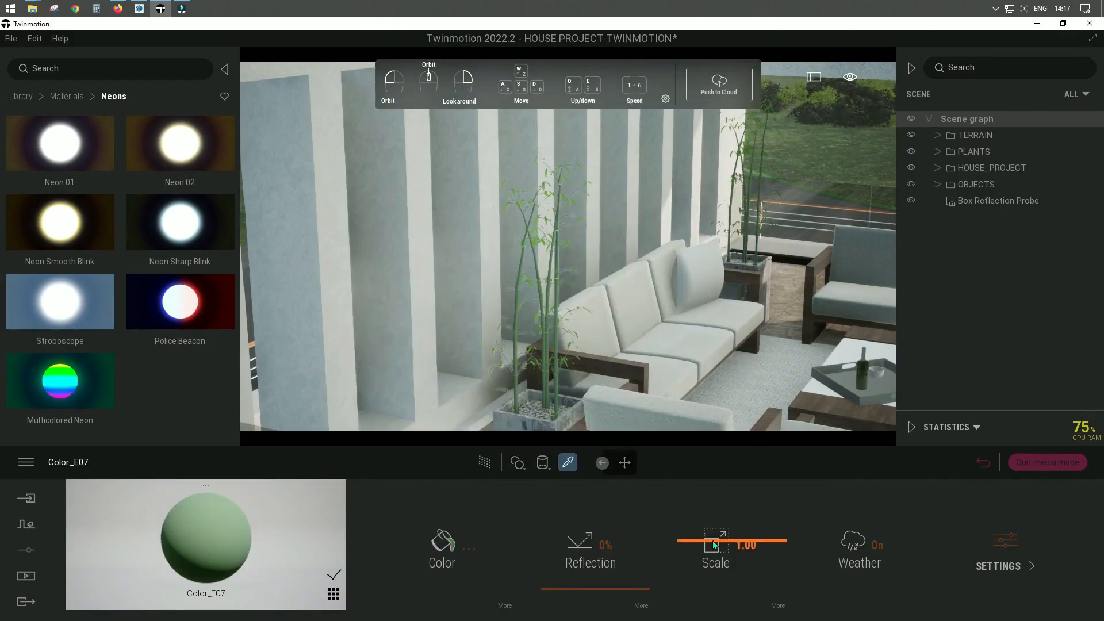
pyautogui.click(1001, 557)
pyautogui.rightClick(422, 517)
pyautogui.moveTo(637, 588)
pyautogui.mouseDown()
pyautogui.moveTo(637, 554)
pyautogui.moveTo(633, 604)
pyautogui.mouseUp()
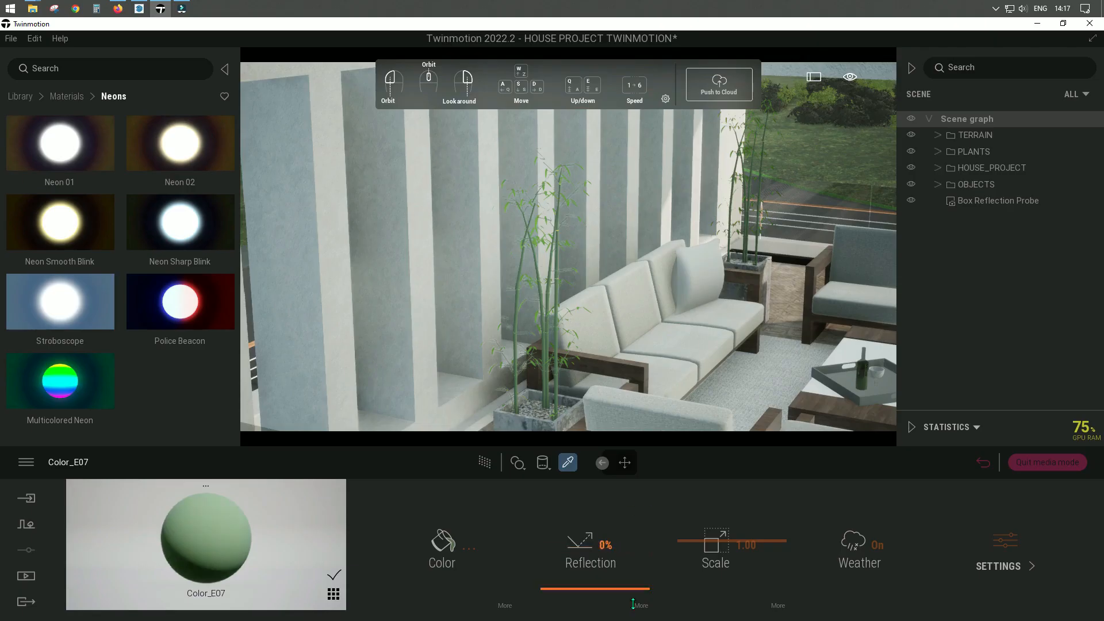
# - Recolor the bamboo stem material to a more saturated medium green
pyautogui.click(505, 605)
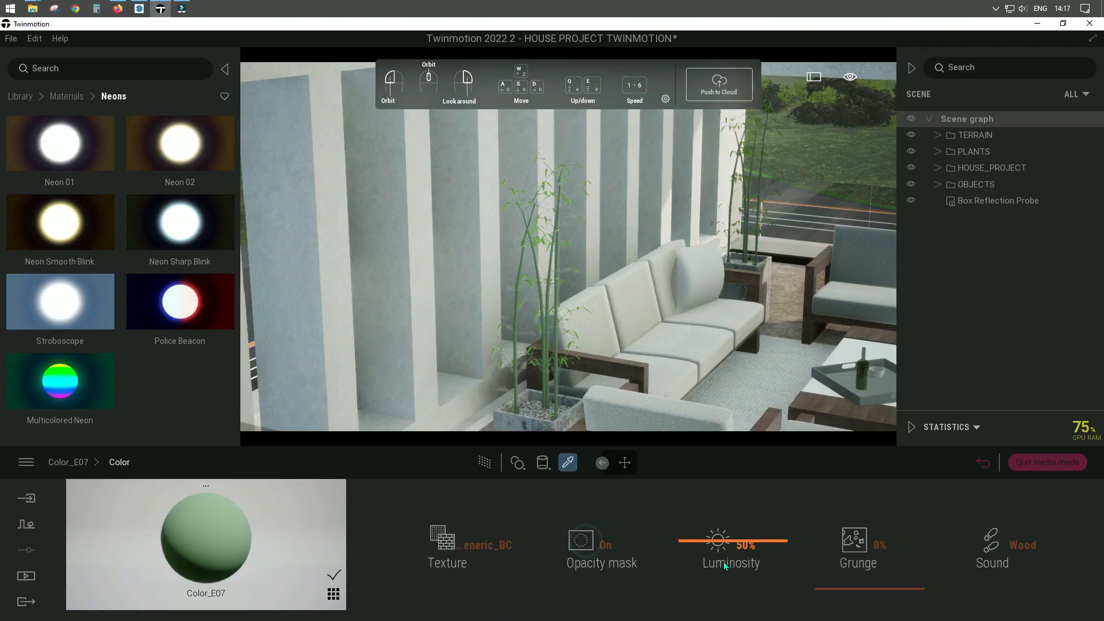
pyautogui.rightClick(478, 526)
pyautogui.click(446, 540)
pyautogui.click(546, 314)
pyautogui.click(432, 342)
pyautogui.click(624, 435)
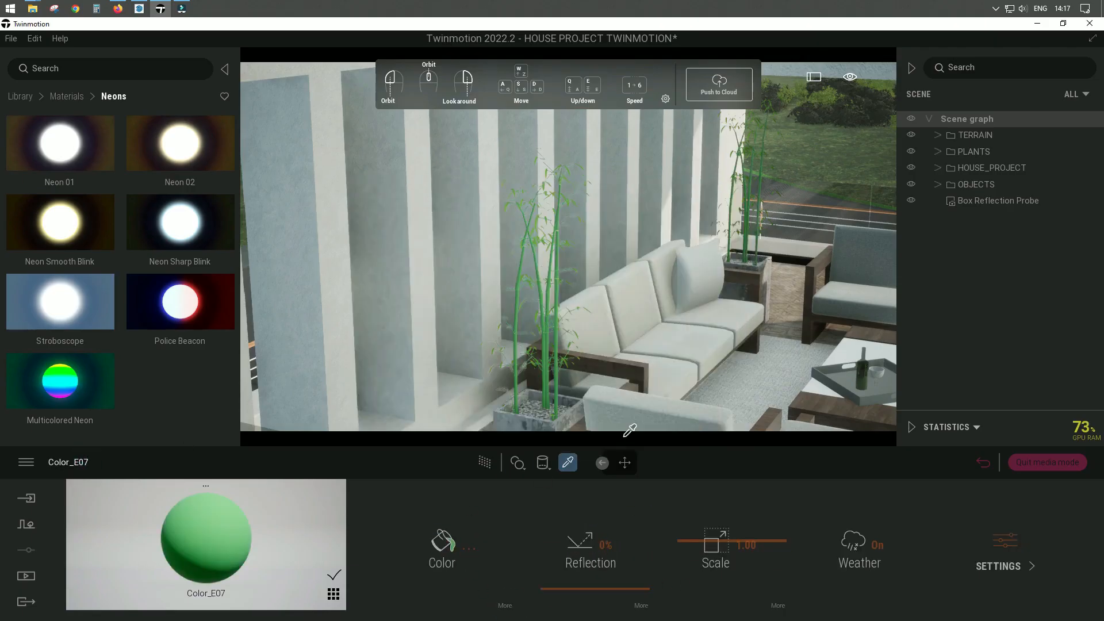
# - Preview the bamboo up close with the Path Tracer and tone the stem material's color down to a dark gray-green
pyautogui.scroll(5, 547, 313)
pyautogui.click(485, 462)
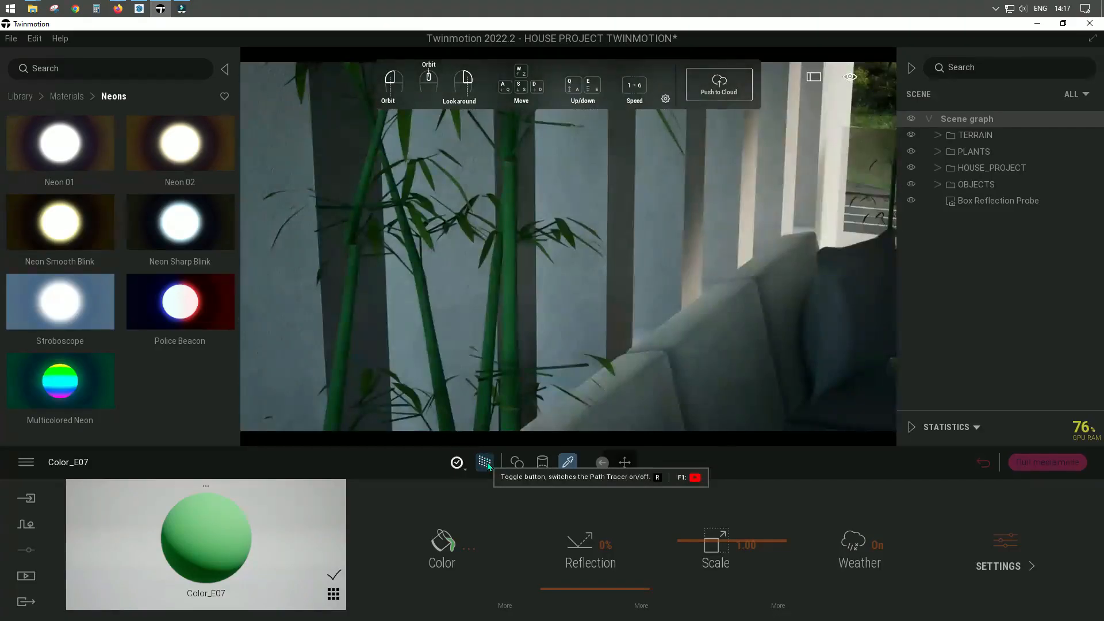
pyautogui.click(481, 544)
pyautogui.click(437, 334)
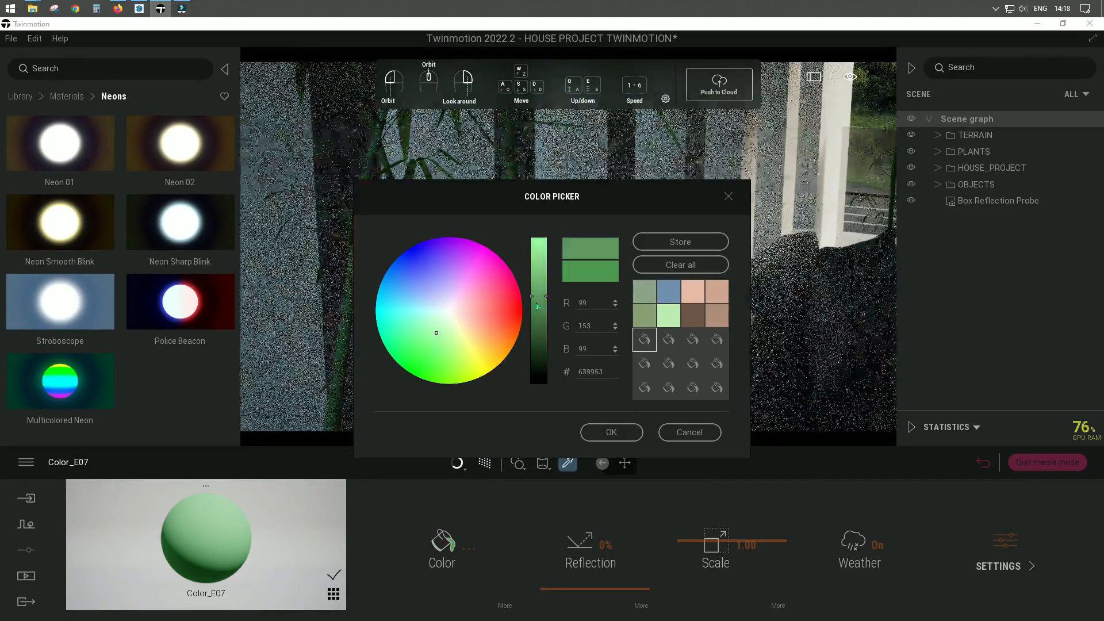
pyautogui.moveTo(544, 300); pyautogui.dragTo(545, 321)
pyautogui.click(620, 430)
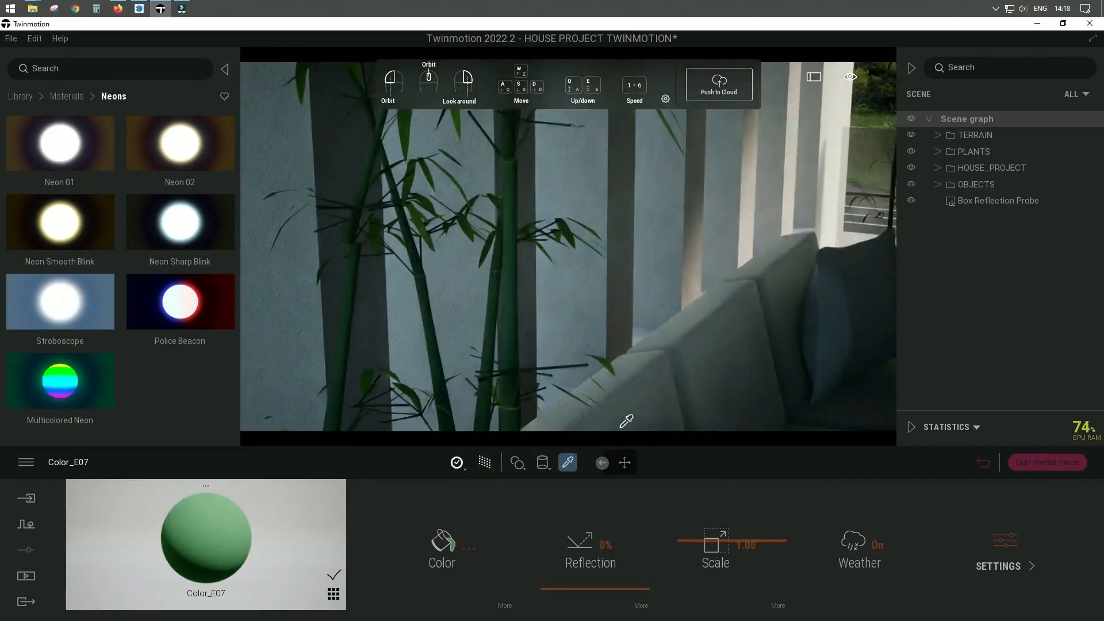
pyautogui.click(438, 549)
pyautogui.click(444, 322)
pyautogui.click(546, 321)
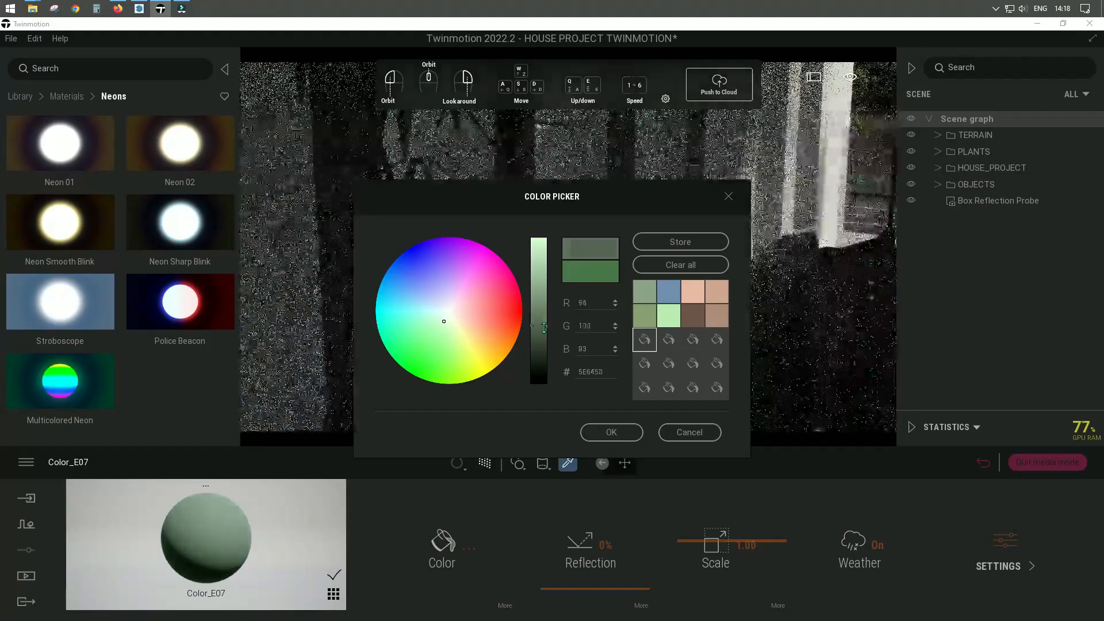
pyautogui.click(618, 431)
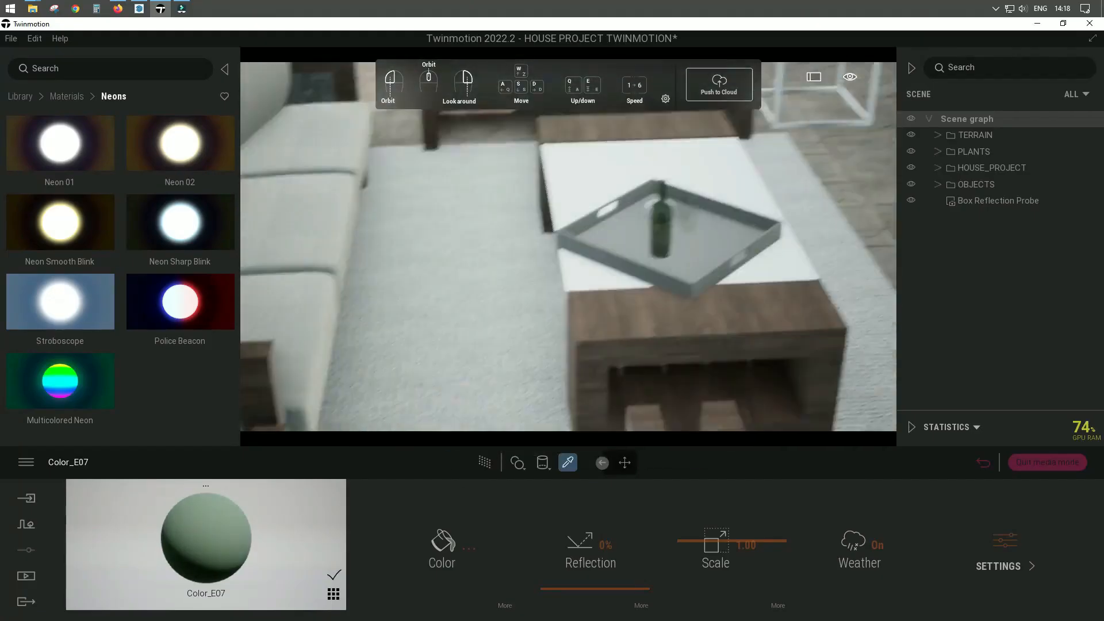
# - Apply the existing Terrace material to the white top of the upper terrace's coffee table
pyautogui.moveTo(726, 288); pyautogui.dragTo(818, 280, button='middle')
pyautogui.click(295, 572)
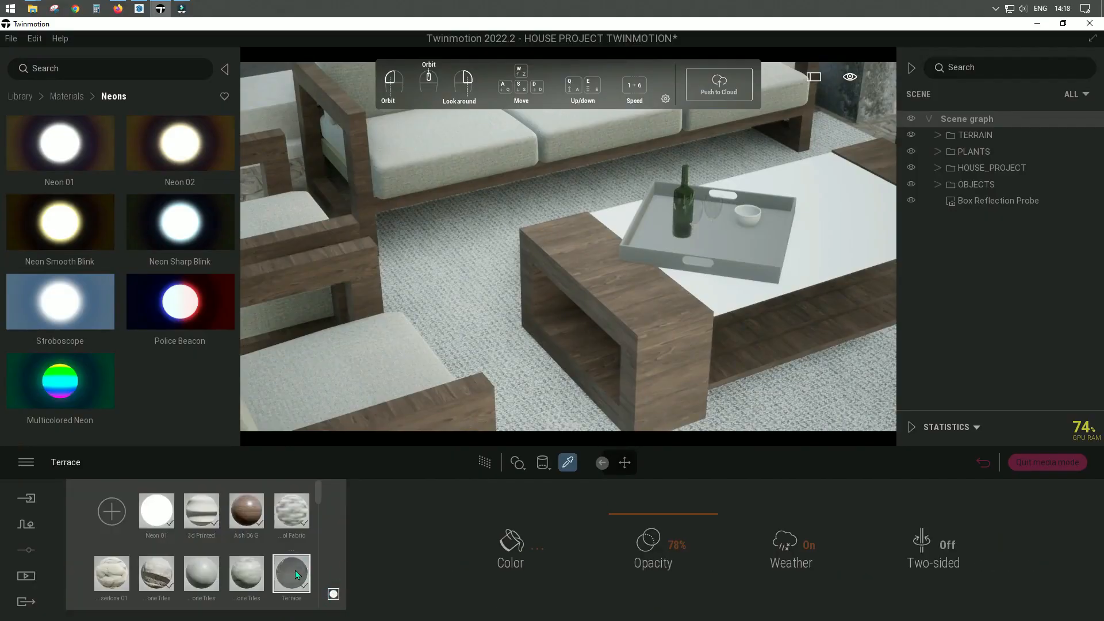
pyautogui.moveTo(298, 574); pyautogui.dragTo(719, 290)
# - Apply the Chestnut 07 I material from the Wood library to the serving tray on the coffee table
pyautogui.moveTo(550, 336); pyautogui.dragTo(616, 316, button='right')
pyautogui.scroll(4, 615, 316)
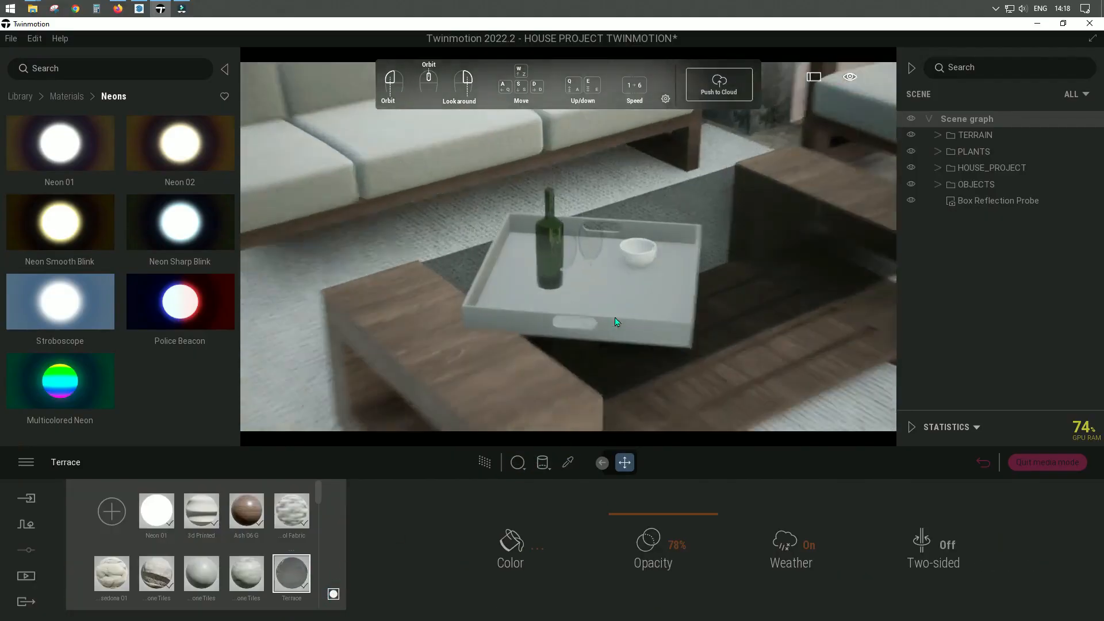
pyautogui.click(251, 510)
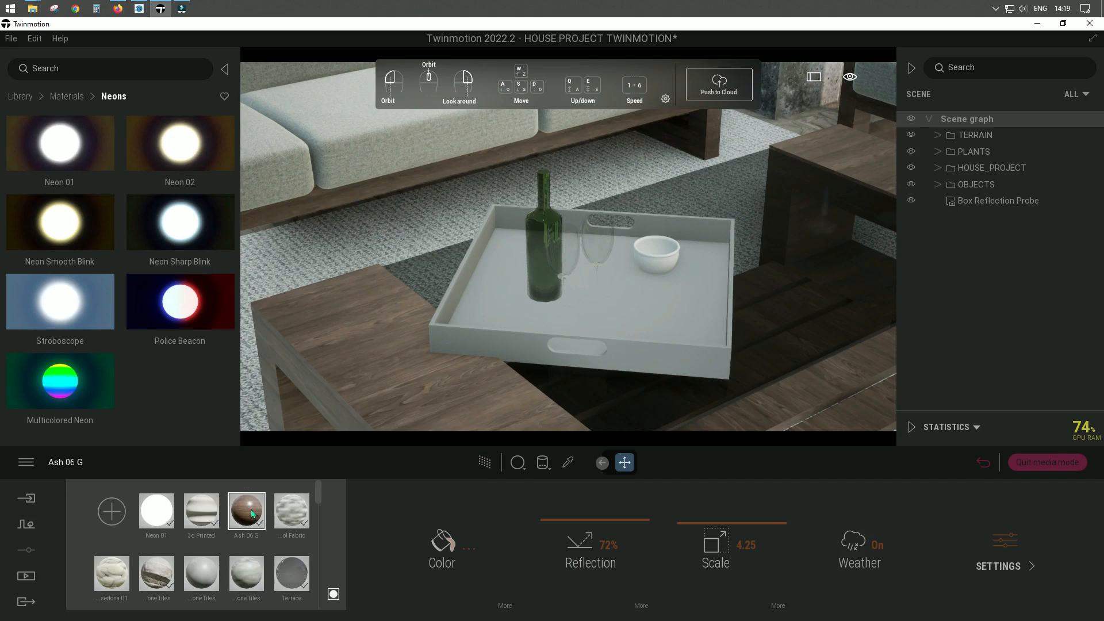
pyautogui.click(54, 96)
pyautogui.scroll(-3, 147, 312)
pyautogui.scroll(2, 153, 311)
pyautogui.click(170, 177)
pyautogui.moveTo(237, 161); pyautogui.dragTo(245, 437)
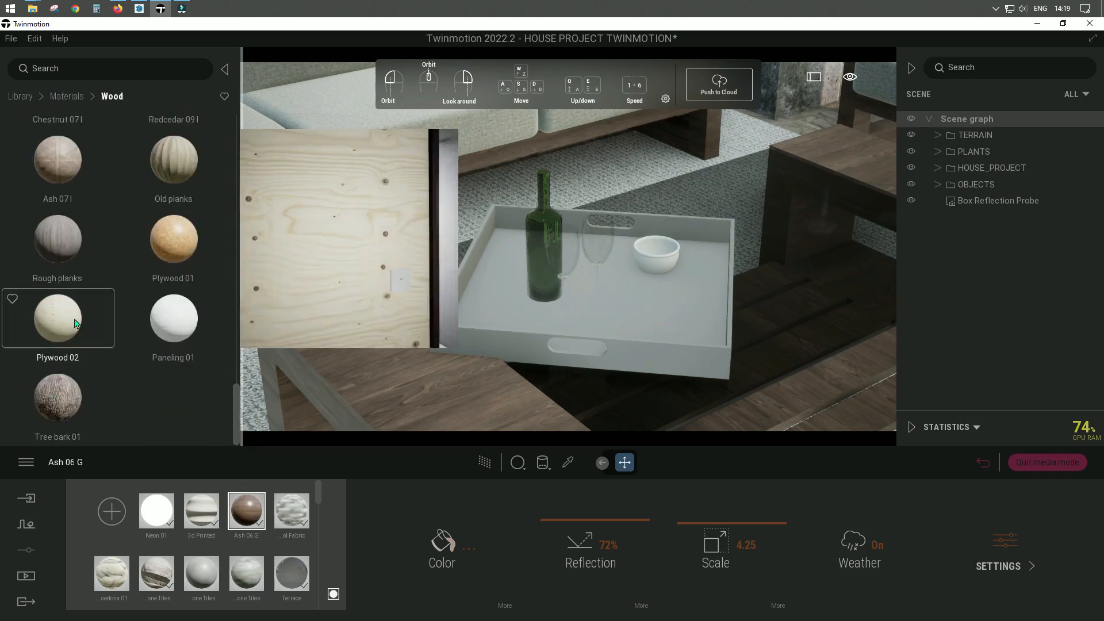
pyautogui.moveTo(174, 163)
pyautogui.scroll(4, 168, 271)
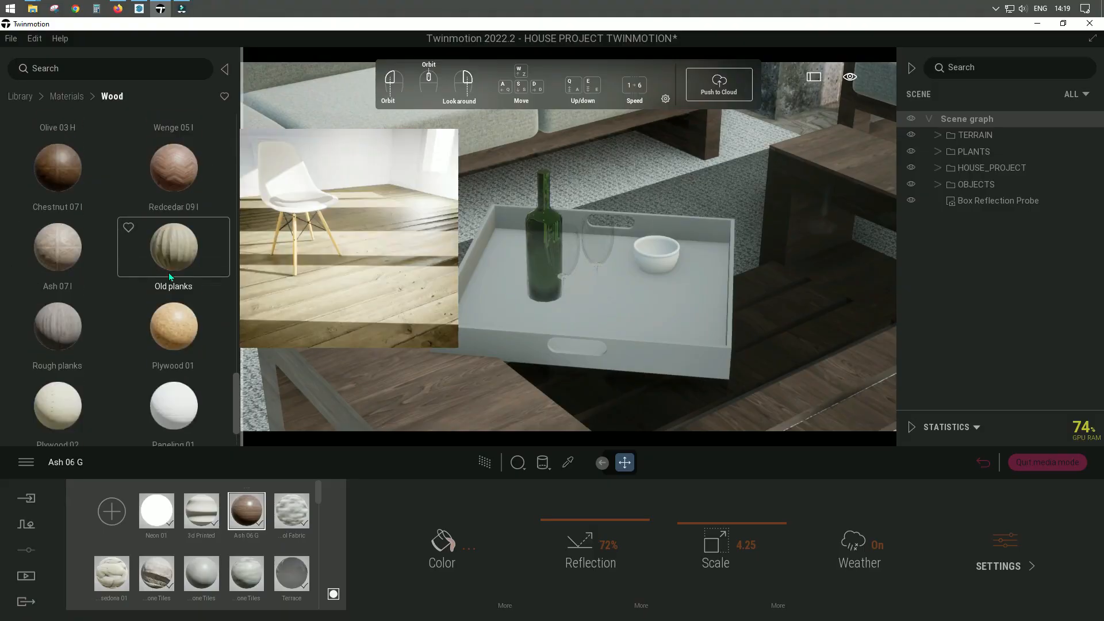
pyautogui.moveTo(66, 217); pyautogui.dragTo(494, 299)
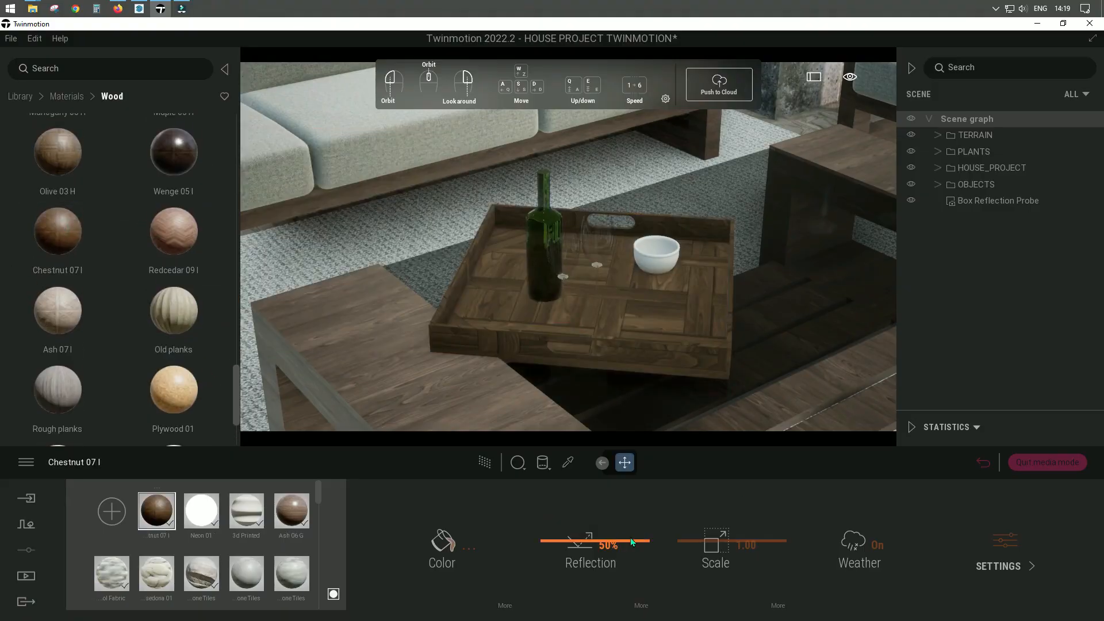
# - Adjust the tray's Chestnut 07 I material to scale 0.26, dark brown color #513B28 and 82% reflection, checking it with the Path Tracer
pyautogui.moveTo(714, 541); pyautogui.dragTo(722, 584)
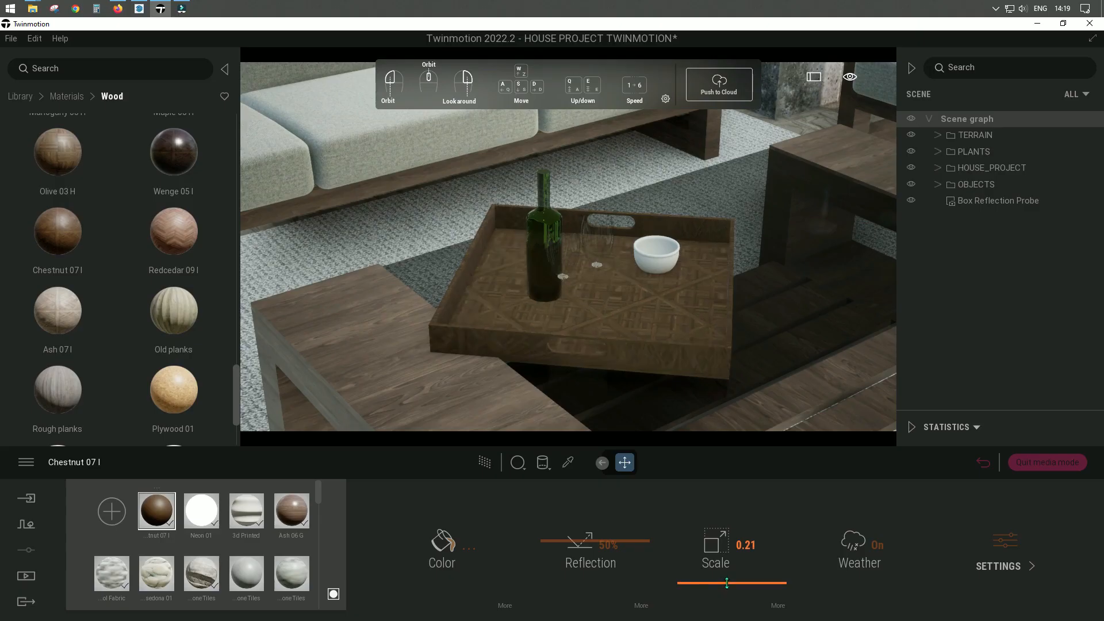
pyautogui.click(432, 550)
pyautogui.moveTo(545, 306); pyautogui.dragTo(545, 338)
pyautogui.moveTo(624, 204); pyautogui.dragTo(964, 174)
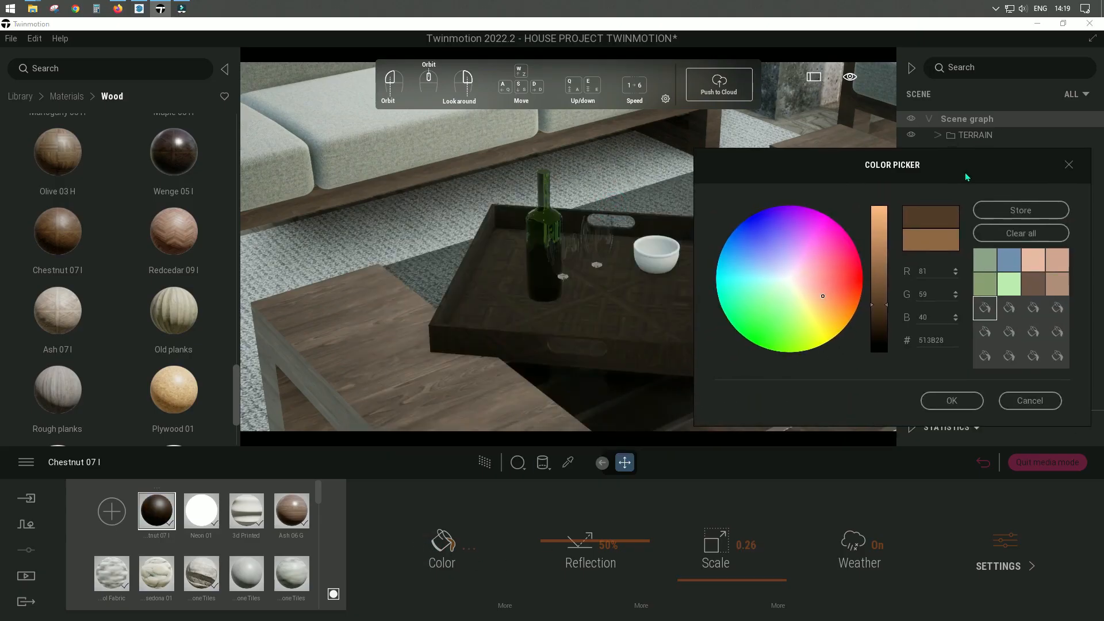
pyautogui.click(949, 398)
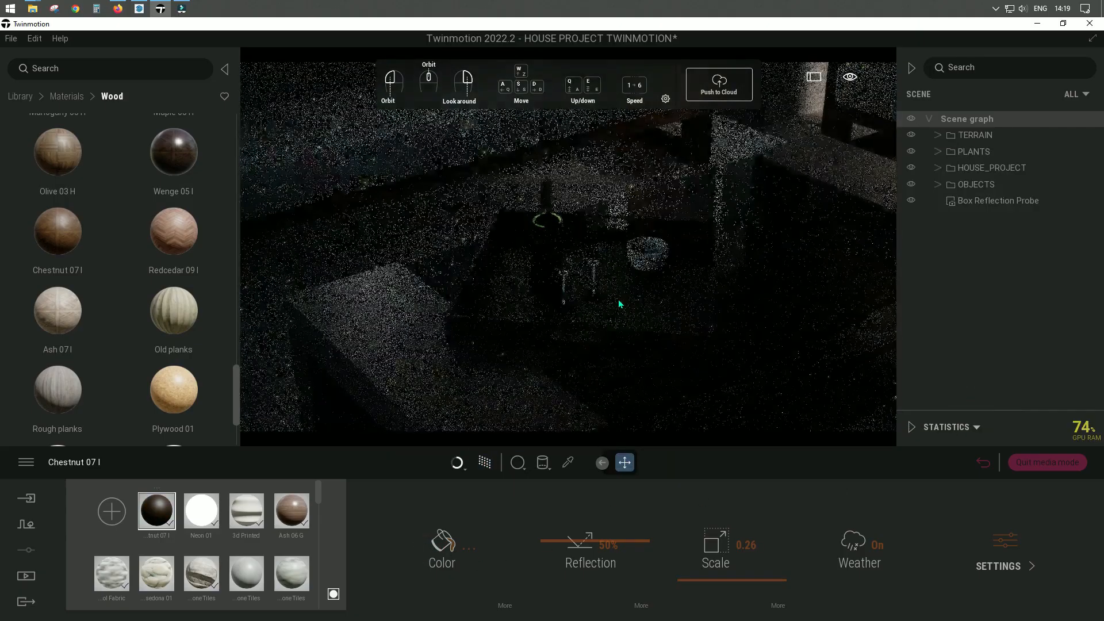
pyautogui.moveTo(598, 541)
pyautogui.mouseDown()
pyautogui.moveTo(611, 515)
pyautogui.moveTo(604, 539)
pyautogui.mouseUp()
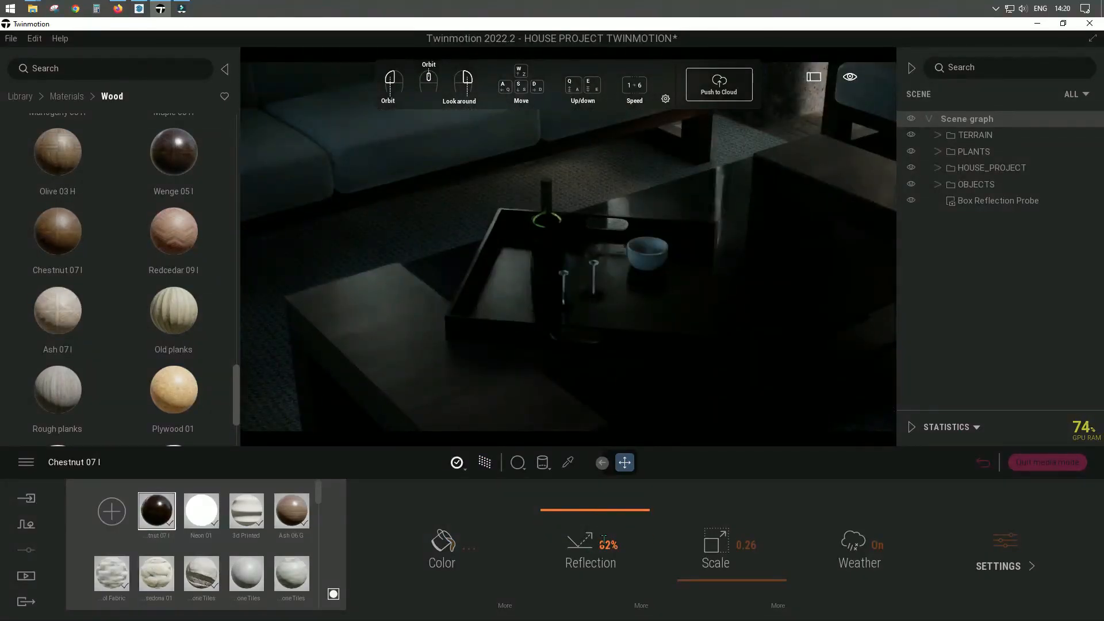
pyautogui.click(484, 466)
# - Look over the upper terrace's furniture and the house exterior, and examine the lower terrace's seating area up close
pyautogui.moveTo(597, 316); pyautogui.dragTo(765, 351, button='middle')
pyautogui.scroll(5, 765, 352)
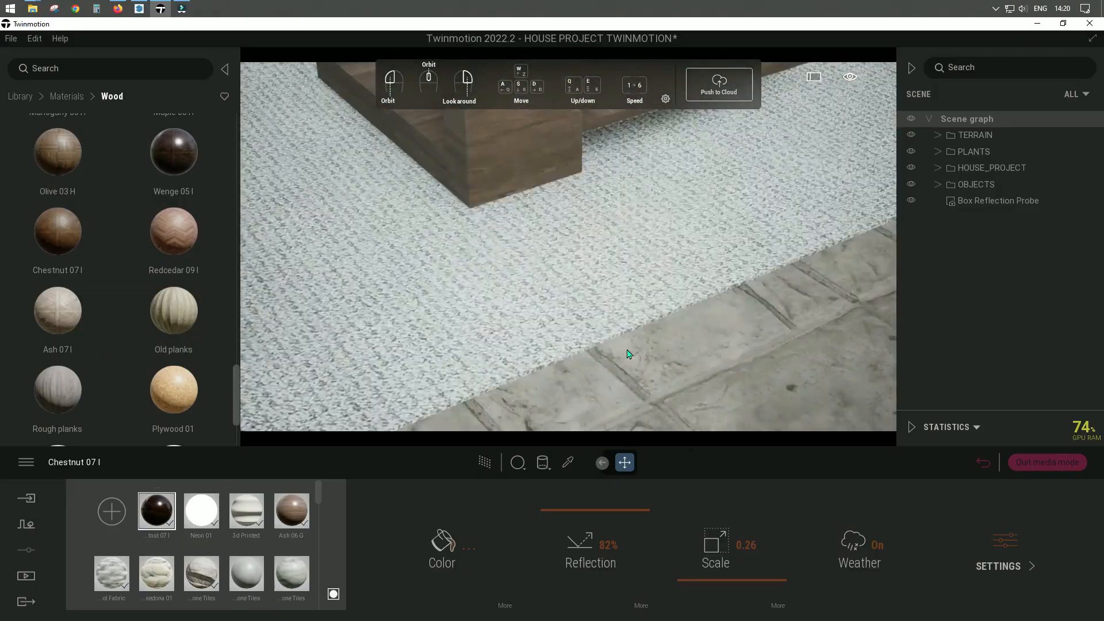
pyautogui.scroll(-3, 603, 301)
pyautogui.scroll(-4, 603, 300)
pyautogui.moveTo(532, 291); pyautogui.dragTo(713, 241, button='right')
pyautogui.moveTo(483, 288); pyautogui.dragTo(328, 325, button='right')
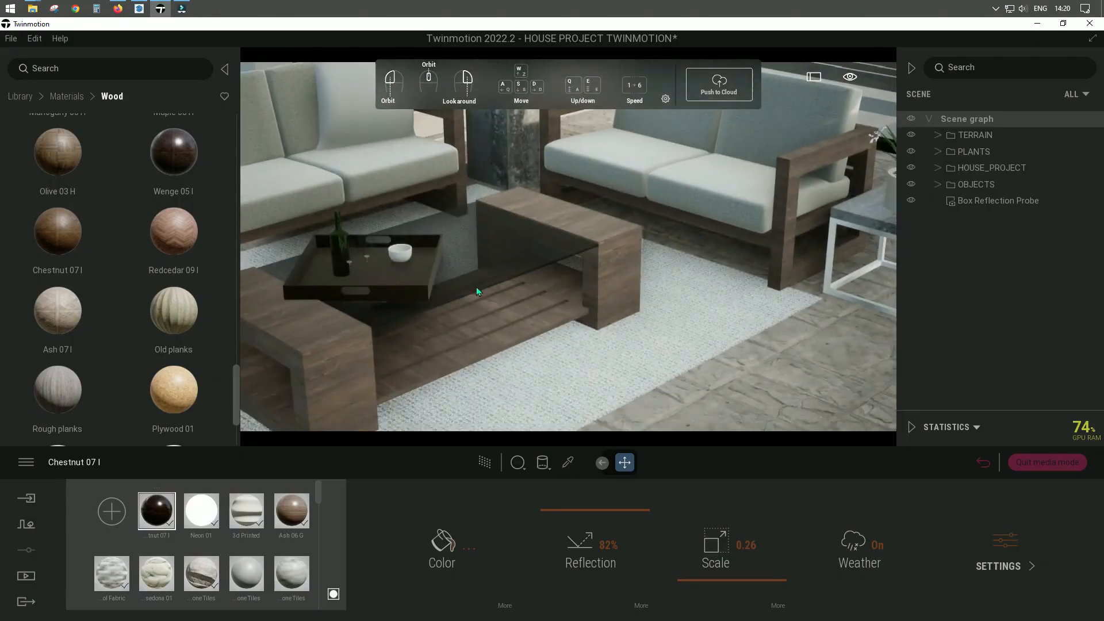
pyautogui.scroll(-2, 558, 248)
pyautogui.scroll(-10, 558, 246)
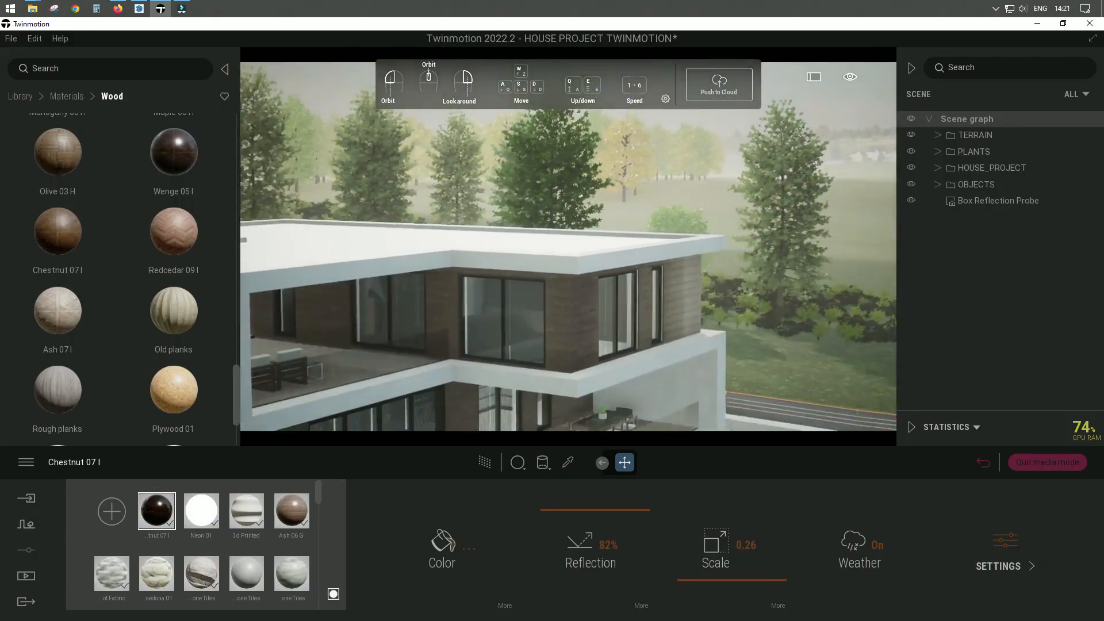
pyautogui.moveTo(559, 246); pyautogui.dragTo(671, 346, button='right')
pyautogui.scroll(3, 661, 348)
pyautogui.scroll(5, 669, 346)
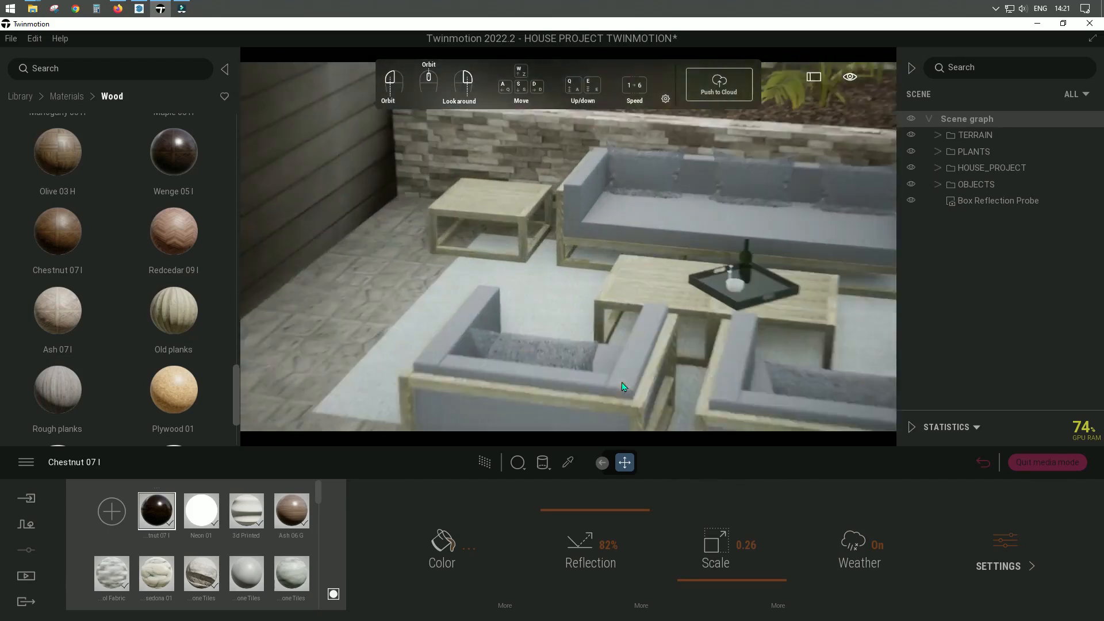
# - Try applying the Ash 06 G wood to the lower terrace's coffee table and undo it
pyautogui.moveTo(276, 541); pyautogui.dragTo(641, 298)
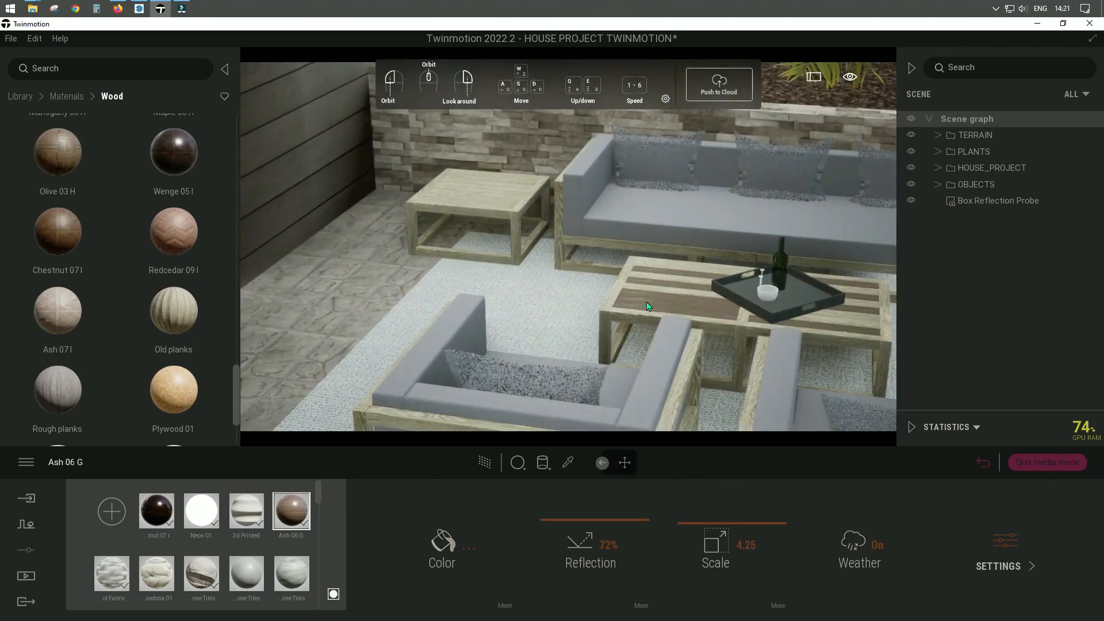
pyautogui.hotkey('ctrl', 'z')
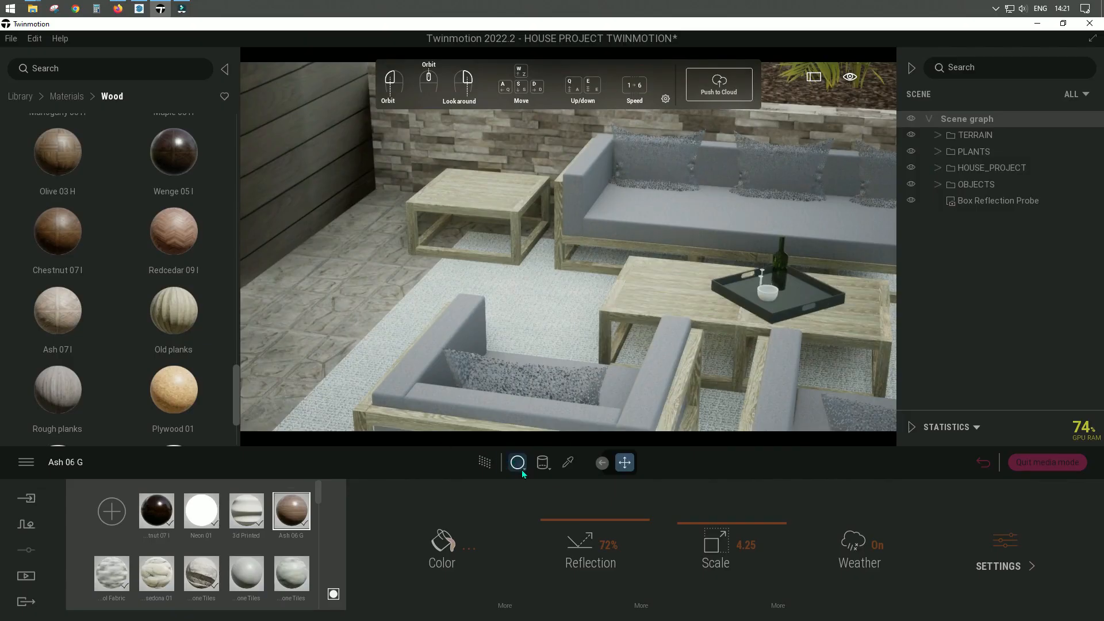
# - Replace the lower terrace furniture's pale wood with Ash 06 G and apply Chestnut 07 I to the tray on its coffee table
pyautogui.moveTo(295, 510); pyautogui.dragTo(674, 304)
pyautogui.moveTo(599, 274); pyautogui.dragTo(609, 270, button='middle')
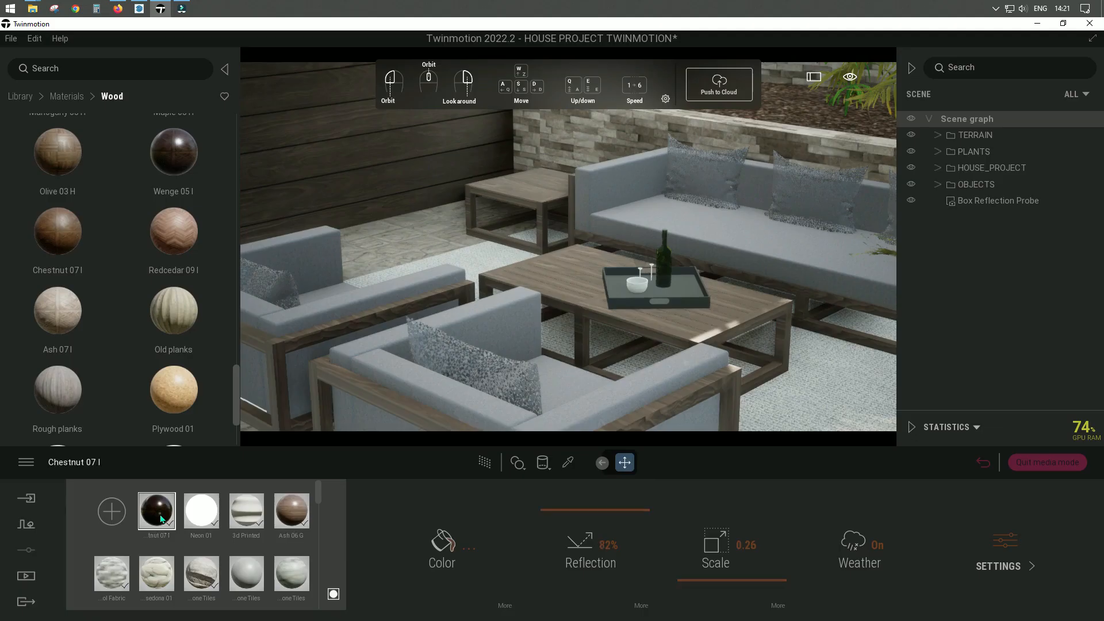
pyautogui.moveTo(161, 519); pyautogui.dragTo(623, 305)
# - Browse the Leather materials and replace the gray upholstery of the lower terrace's sofa and armchairs with Top grain 05
pyautogui.click(20, 96)
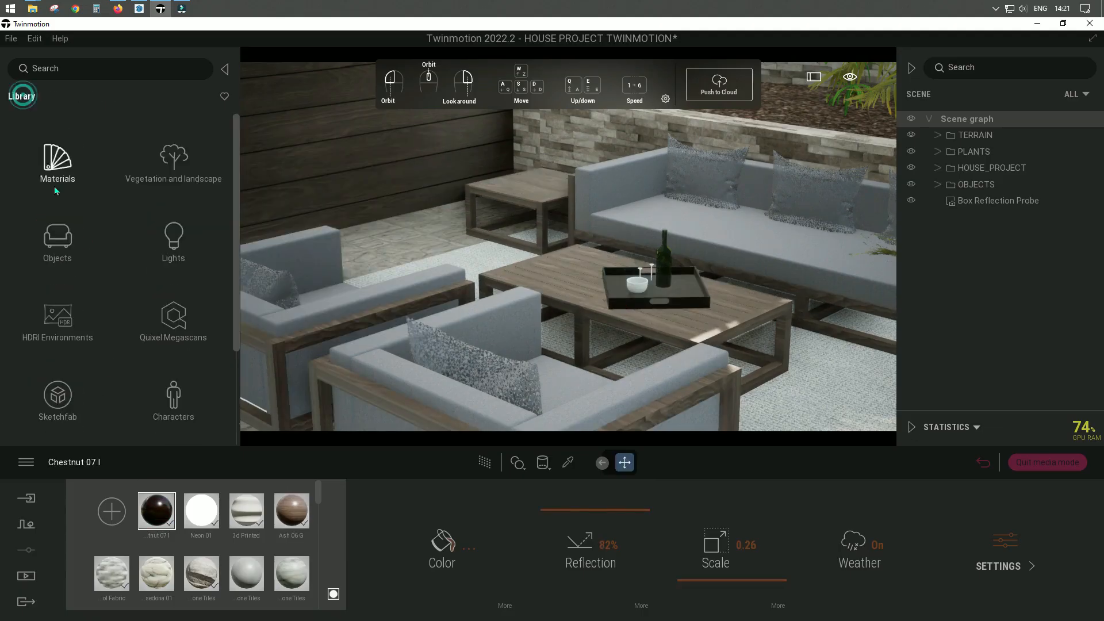
pyautogui.click(57, 171)
pyautogui.scroll(-7, 108, 294)
pyautogui.click(180, 229)
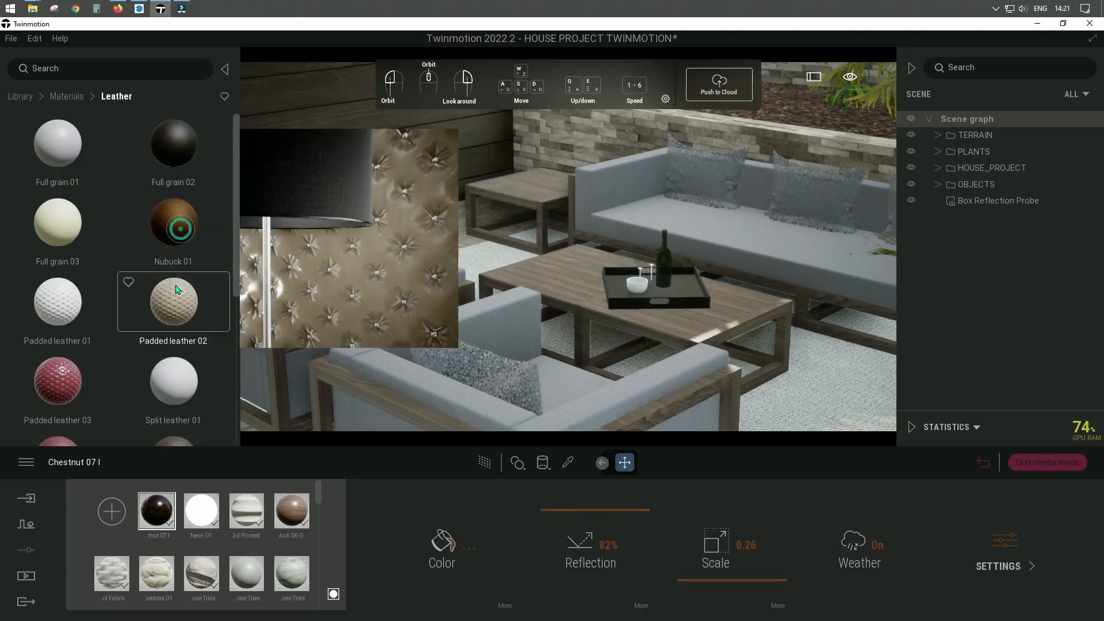
pyautogui.scroll(-5, 171, 379)
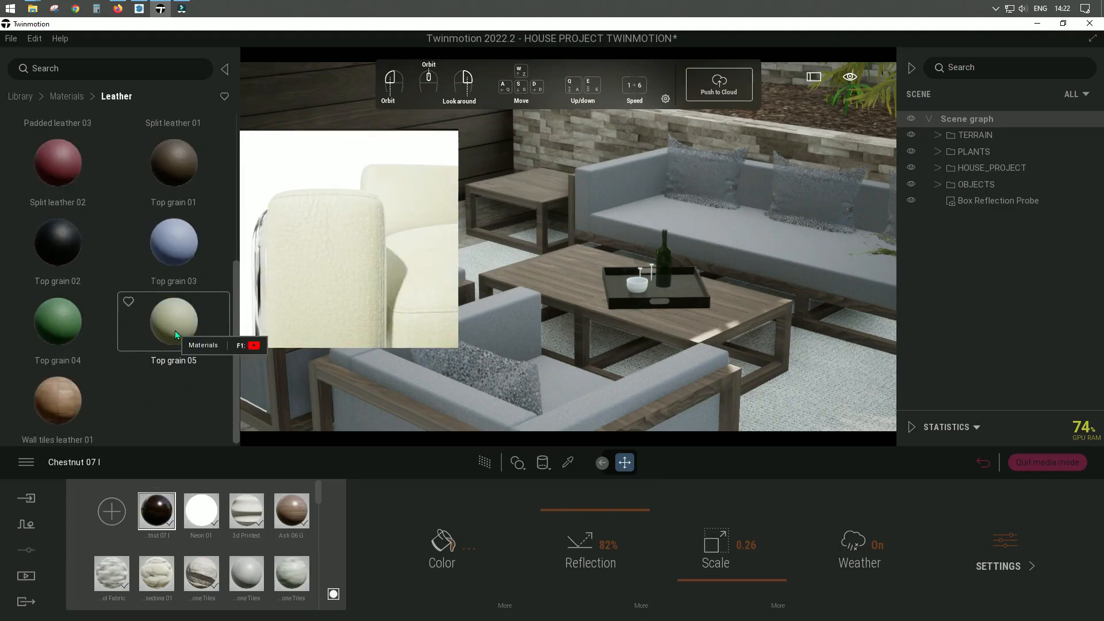
pyautogui.scroll(4, 175, 330)
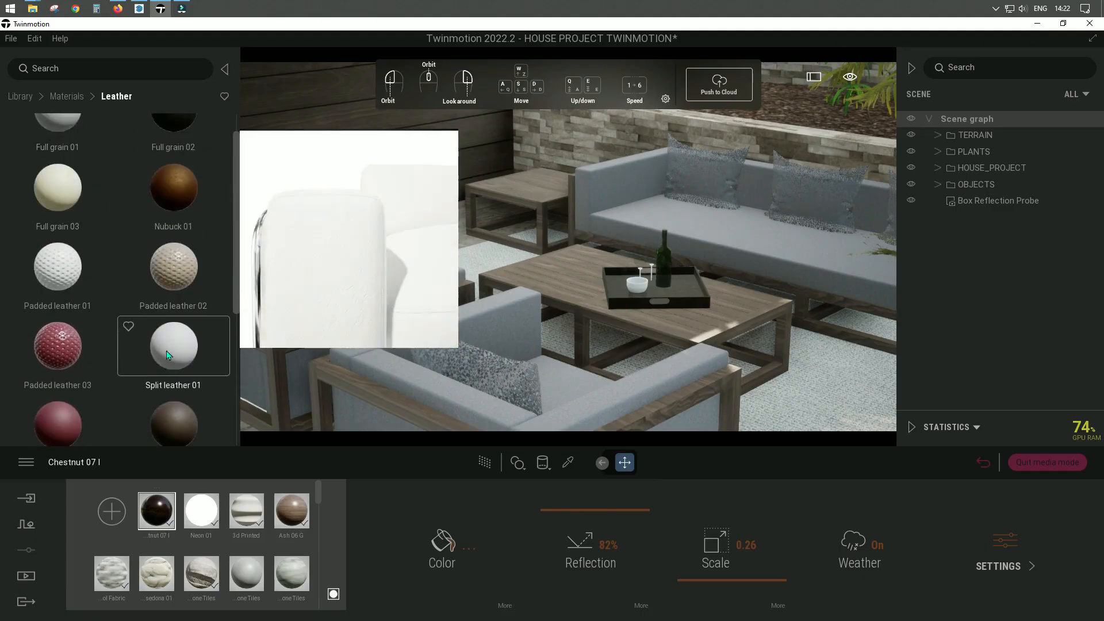
pyautogui.scroll(-3, 173, 339)
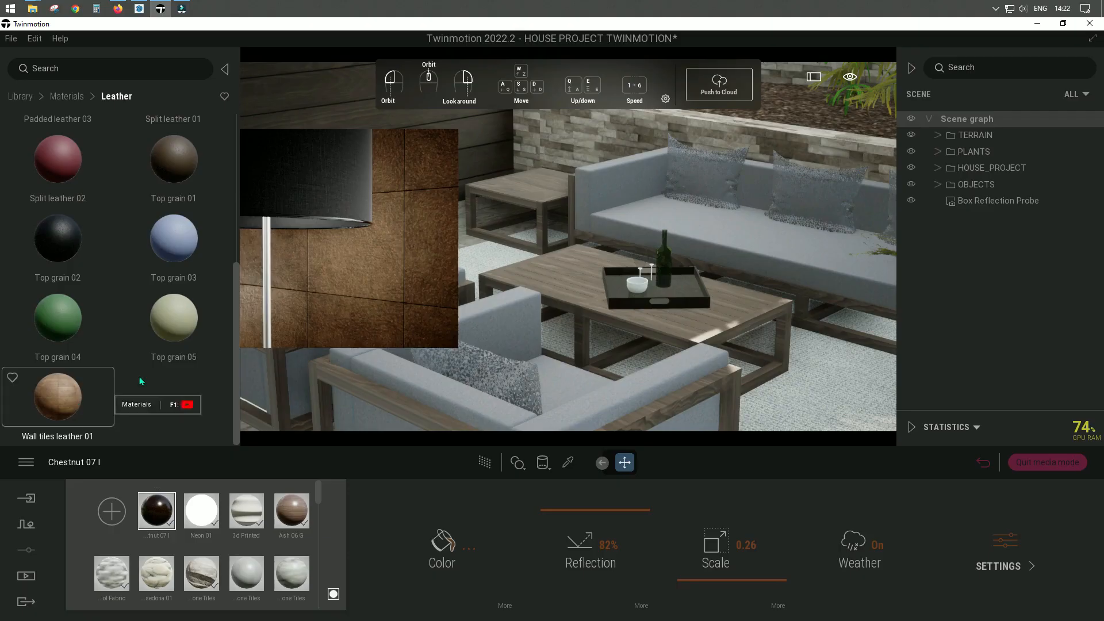
pyautogui.moveTo(174, 322); pyautogui.dragTo(726, 243)
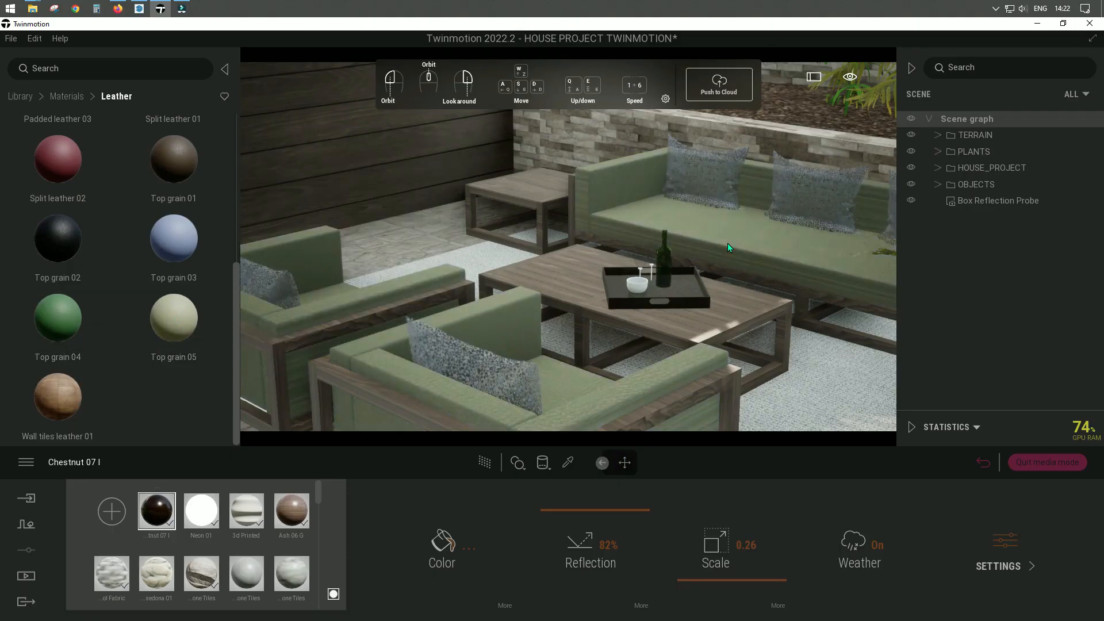
# - Try Cubic UVs, switch the texture mapping to From object UV, and reapply Top grain 05 to the nearest armchair's cushion
pyautogui.scroll(5, 549, 319)
pyautogui.click(543, 462)
pyautogui.click(553, 382)
pyautogui.click(545, 465)
pyautogui.click(553, 432)
pyautogui.scroll(-5, 620, 267)
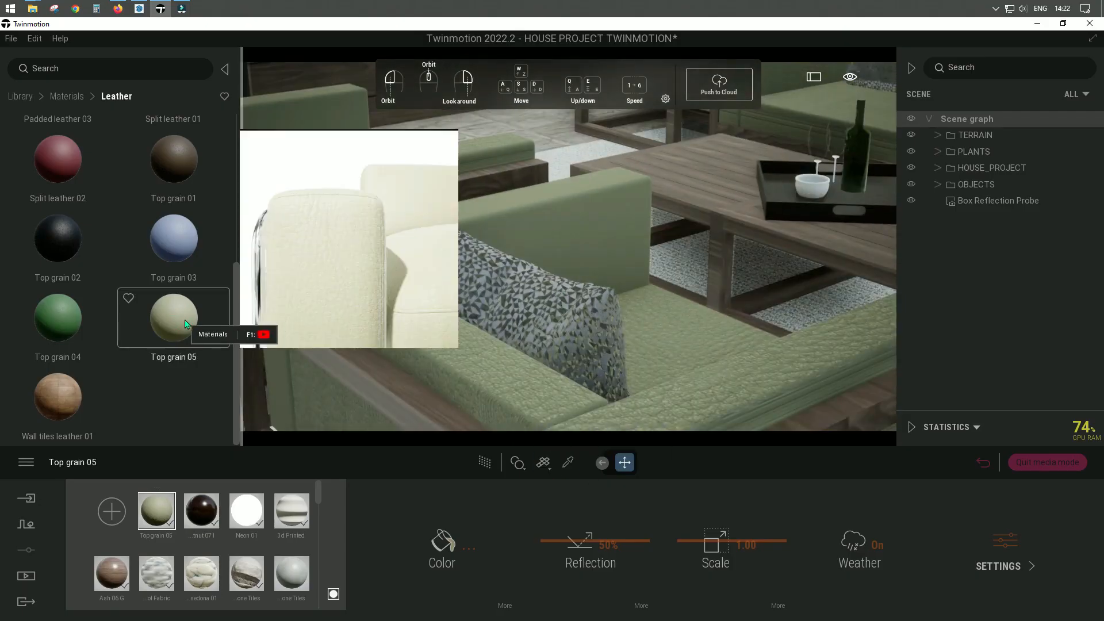
pyautogui.moveTo(174, 318); pyautogui.dragTo(650, 230)
# - View the armchair from its front and reapply Top grain 05 to its left armrest cushion
pyautogui.moveTo(650, 230); pyautogui.dragTo(688, 284, button='middle')
pyautogui.scroll(4, 619, 260)
pyautogui.scroll(-3, 688, 284)
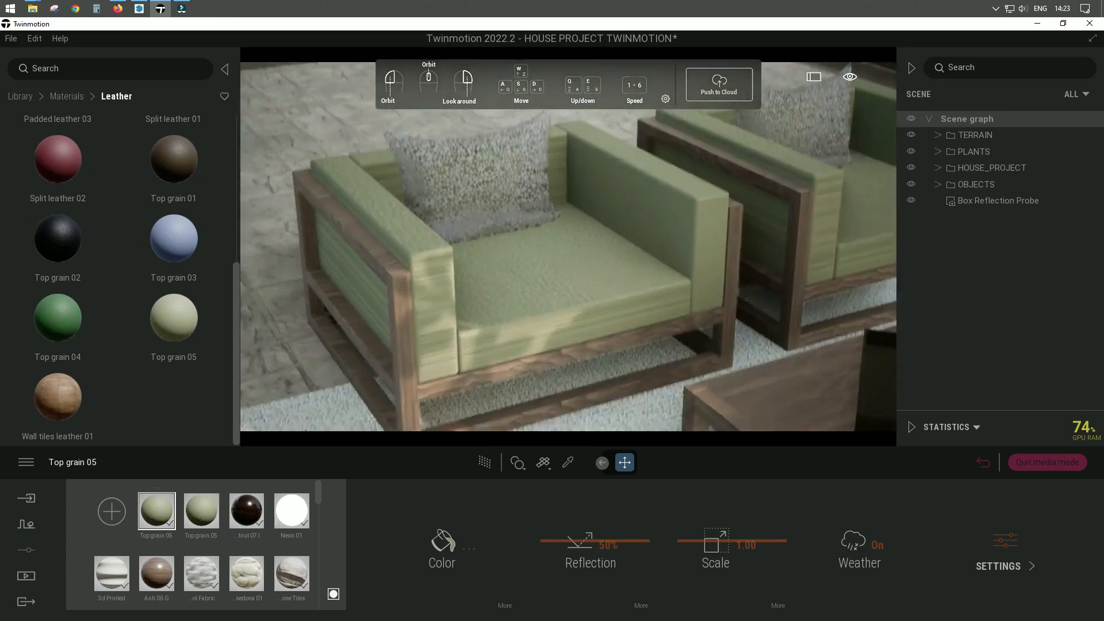
pyautogui.scroll(3, 688, 284)
pyautogui.moveTo(174, 317); pyautogui.dragTo(420, 305)
# - Isolate the nearest armchair's left armrest cushion, Group_357, and switch its Top grain 05 texture mapping to Cubic UVs
pyautogui.click(598, 283)
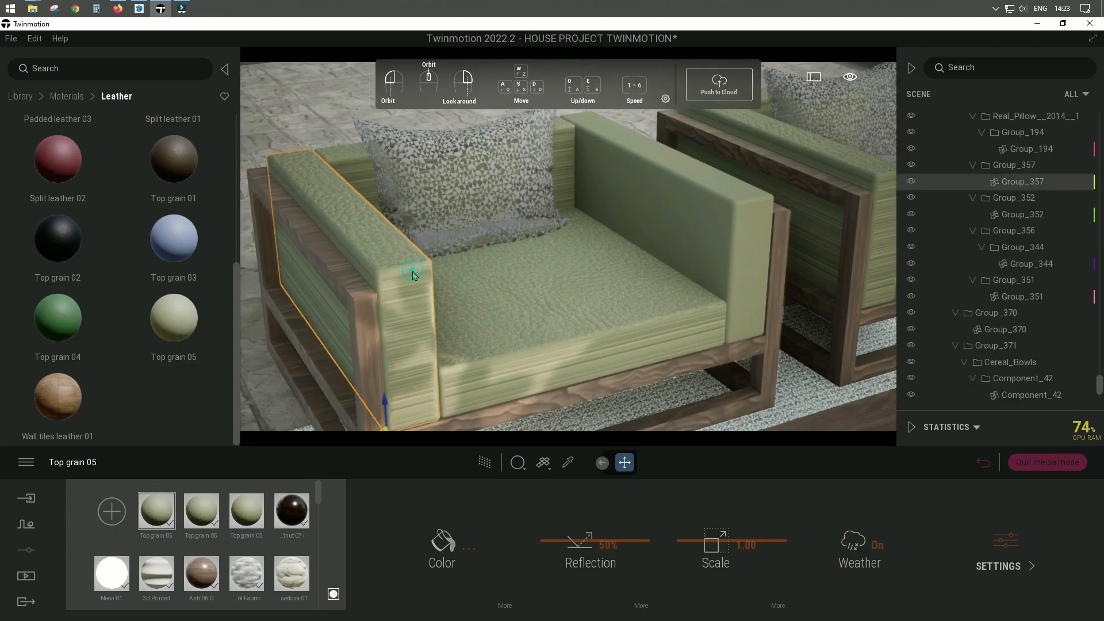
pyautogui.rightClick(1007, 183)
pyautogui.click(999, 376)
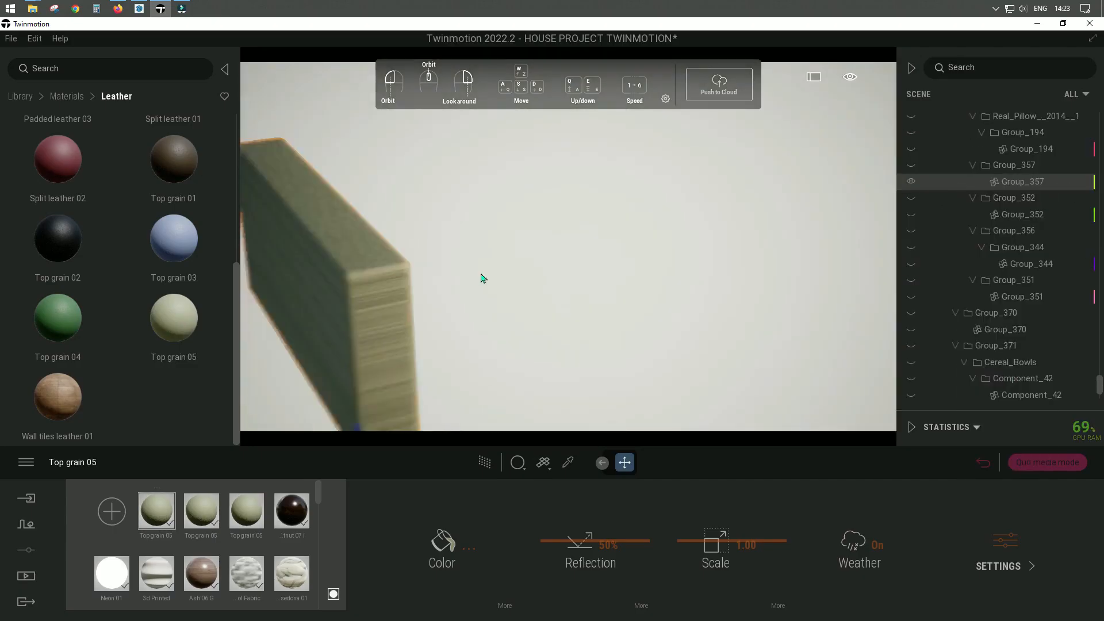
pyautogui.click(545, 463)
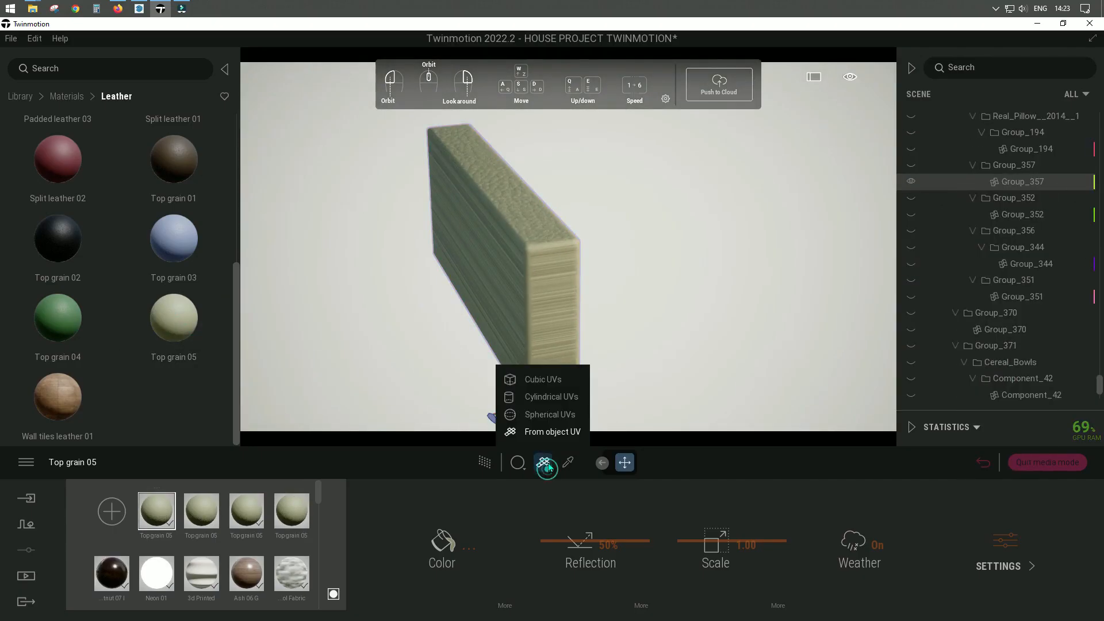
pyautogui.click(543, 380)
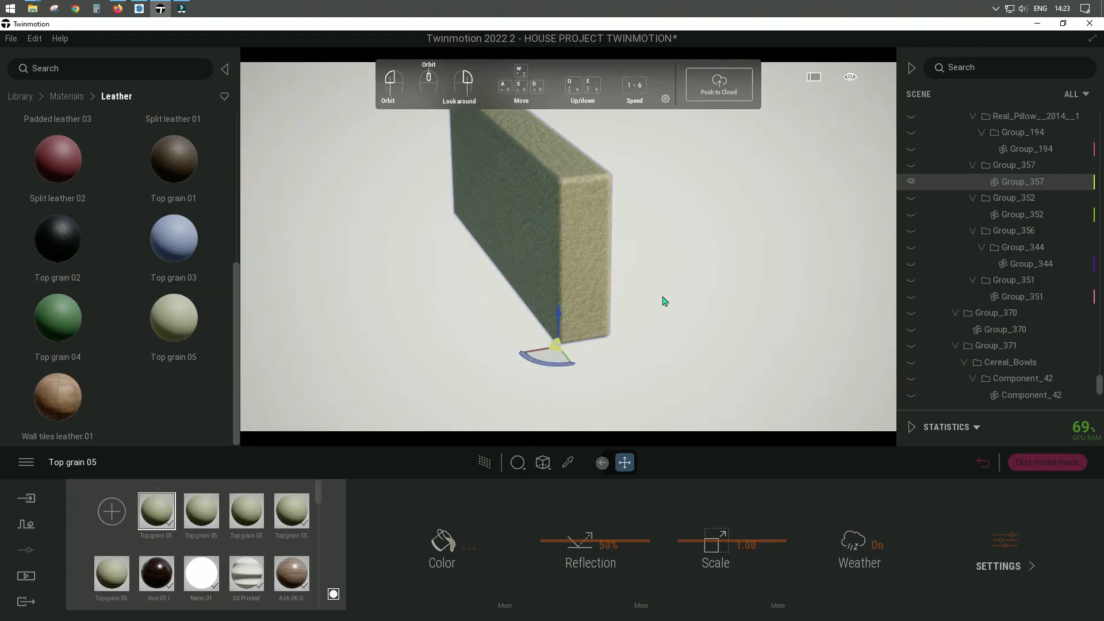
# - Recolor the isolated armrest cushion's Top grain 05 leather to a near-white tone
pyautogui.click(448, 549)
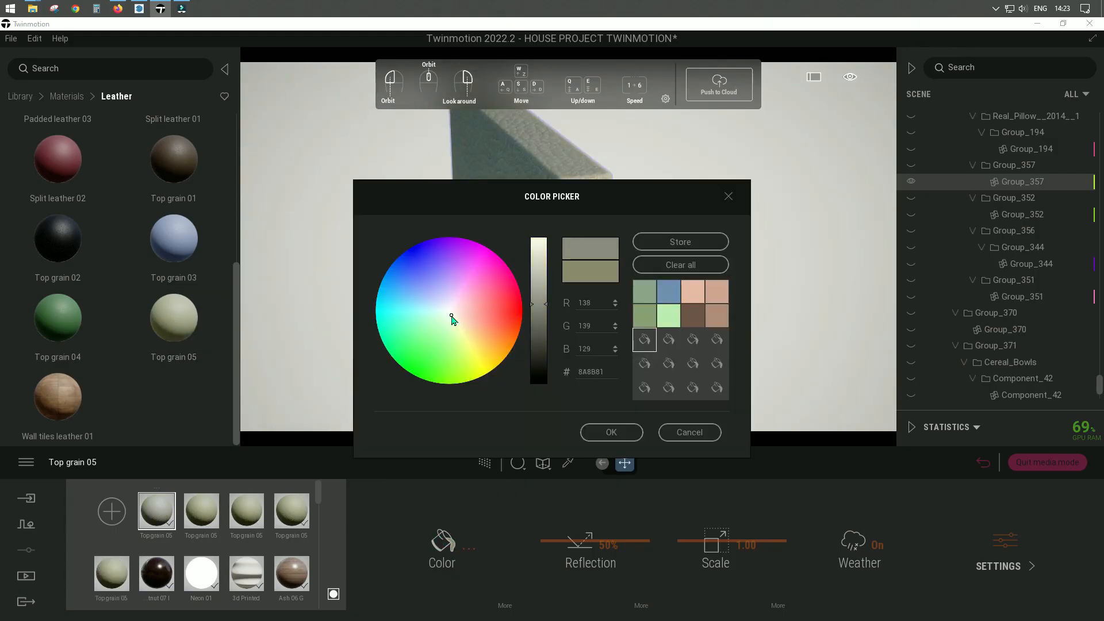
pyautogui.click(695, 297)
pyautogui.click(454, 309)
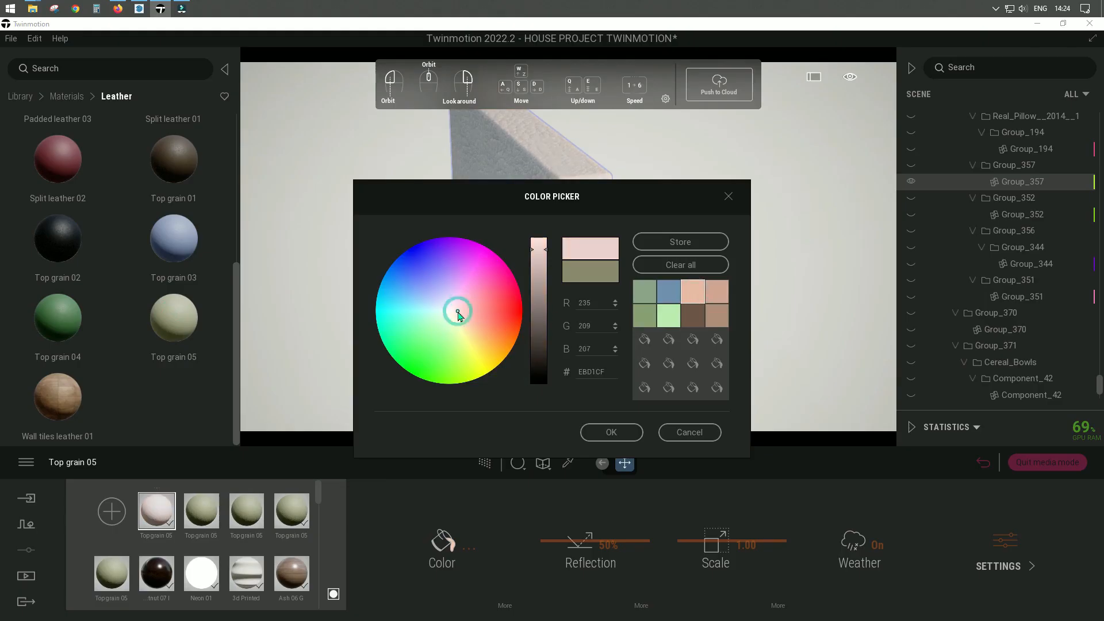
pyautogui.press('Return')
# - End the isolation and apply the white Top grain 05, with 16% reflection, to the armchairs' remaining seat, armrest and back cushions
pyautogui.rightClick(1007, 184)
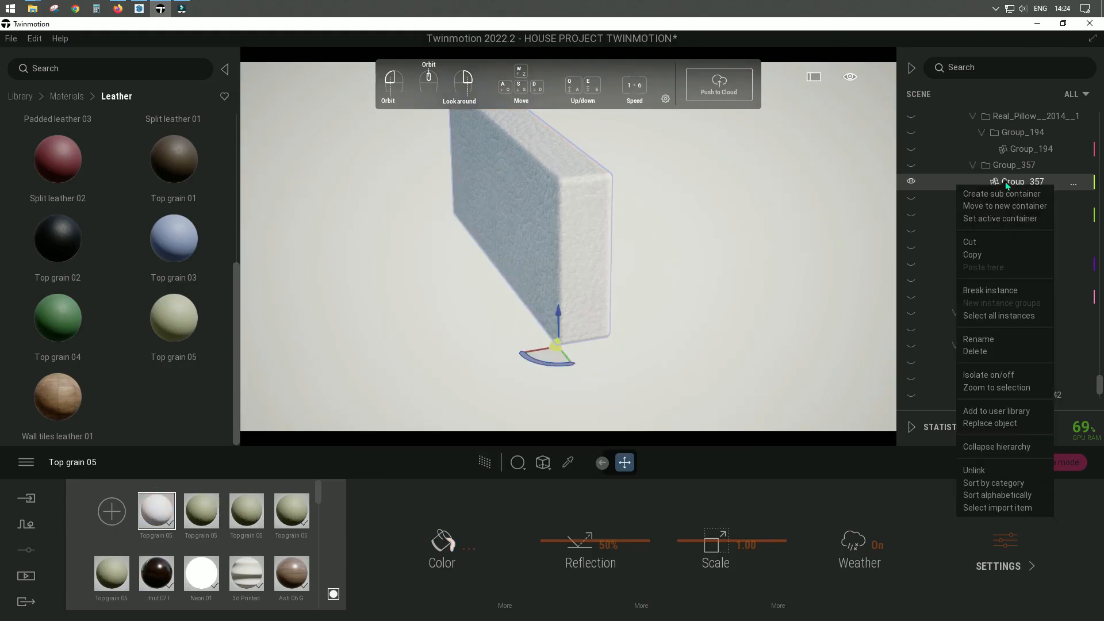
pyautogui.click(1002, 373)
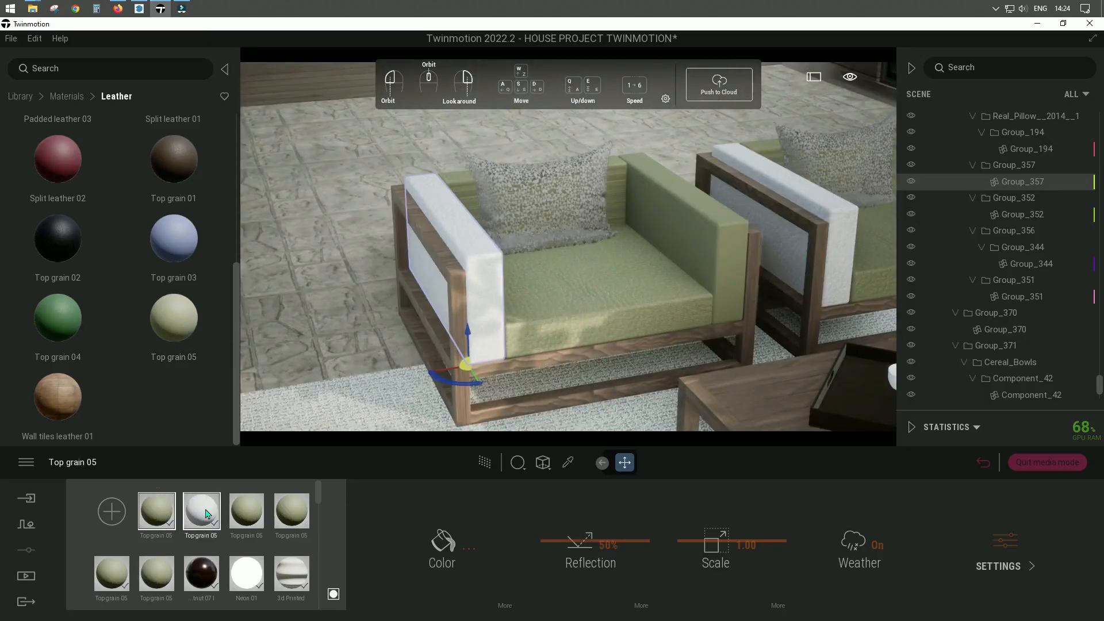
pyautogui.moveTo(208, 512); pyautogui.dragTo(720, 265)
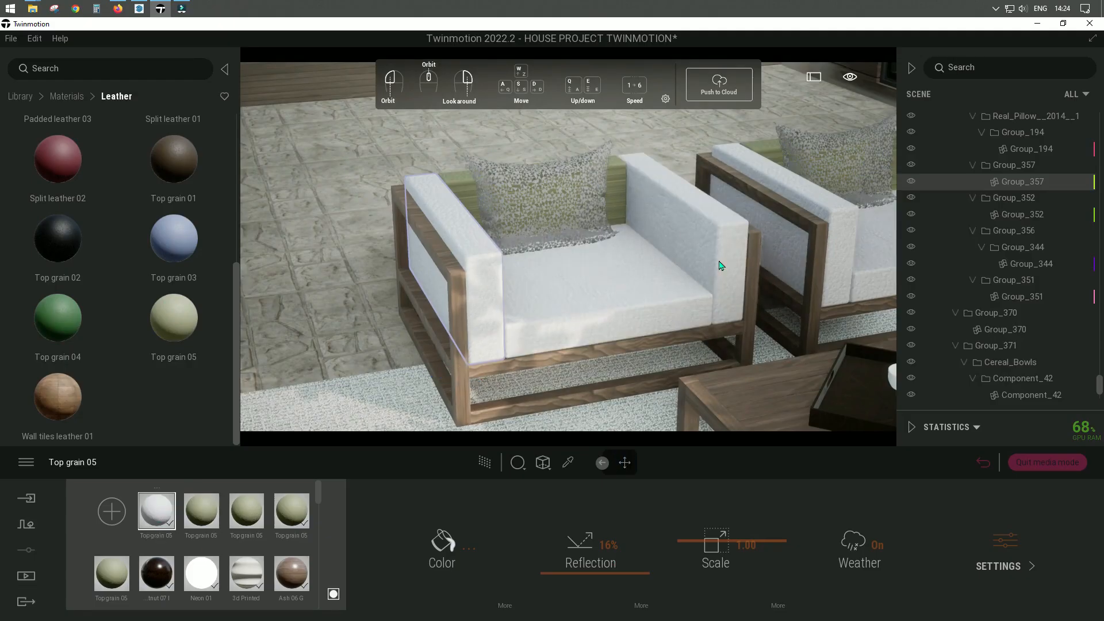
pyautogui.moveTo(202, 513); pyautogui.dragTo(618, 193)
# - Apply Split leather 02 to the armchair pillows and switch their texture mapping to From object UV
pyautogui.moveTo(477, 259); pyautogui.dragTo(414, 238, button='middle')
pyautogui.scroll(3, 559, 320)
pyautogui.moveTo(59, 163); pyautogui.dragTo(457, 259)
pyautogui.moveTo(577, 309); pyautogui.dragTo(480, 265, button='middle')
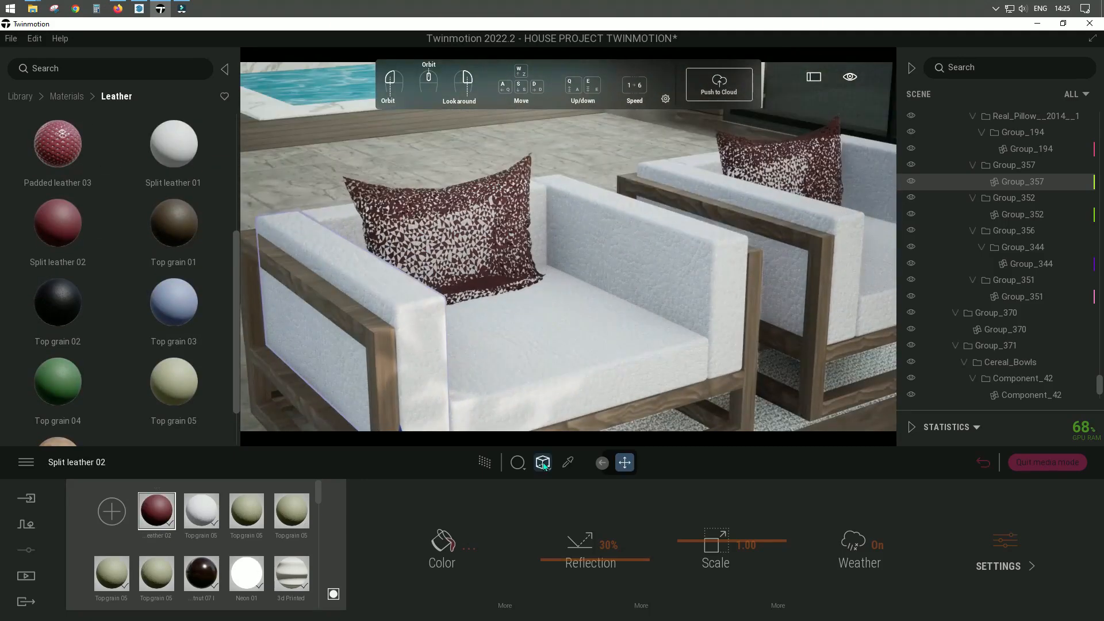
pyautogui.click(546, 465)
pyautogui.click(549, 432)
pyautogui.moveTo(58, 143); pyautogui.dragTo(497, 229)
pyautogui.moveTo(496, 229); pyautogui.dragTo(526, 276, button='middle')
# - Change the material application mode and select the back cushion of the nearest armchair
pyautogui.click(520, 472)
pyautogui.click(519, 432)
pyautogui.scroll(5, 469, 230)
pyautogui.moveTo(475, 210); pyautogui.dragTo(546, 218, button='middle')
pyautogui.scroll(-5, 471, 307)
pyautogui.click(384, 175)
pyautogui.scroll(-3, 470, 229)
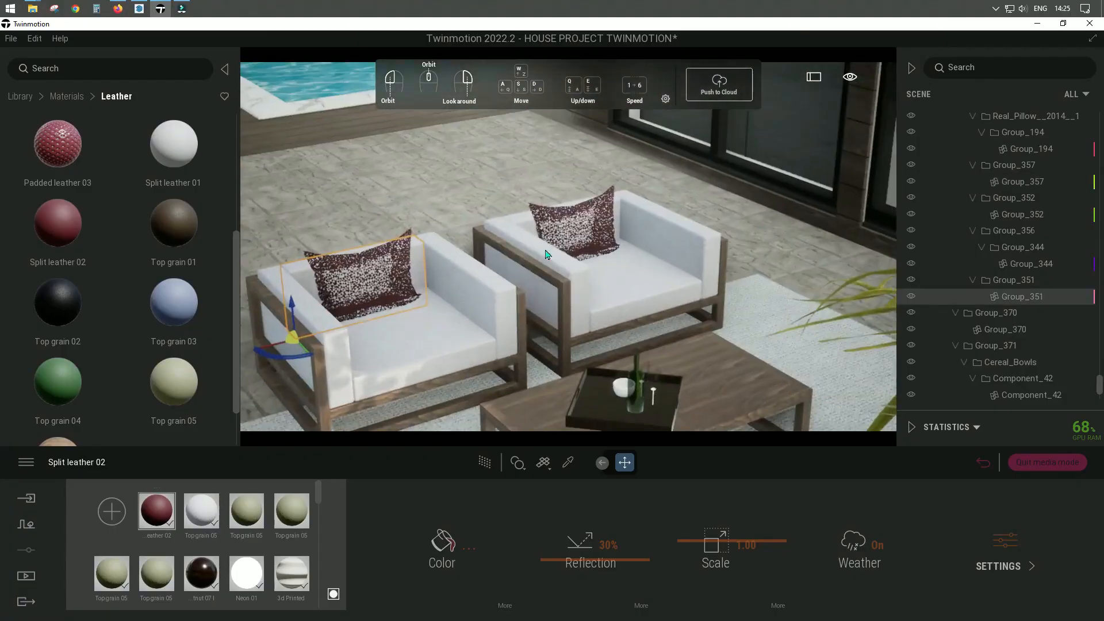
# - Select all instances of the second armchair's pillow, Group_194, and isolate the pillow
pyautogui.scroll(5, 625, 204)
pyautogui.click(625, 204)
pyautogui.rightClick(1007, 264)
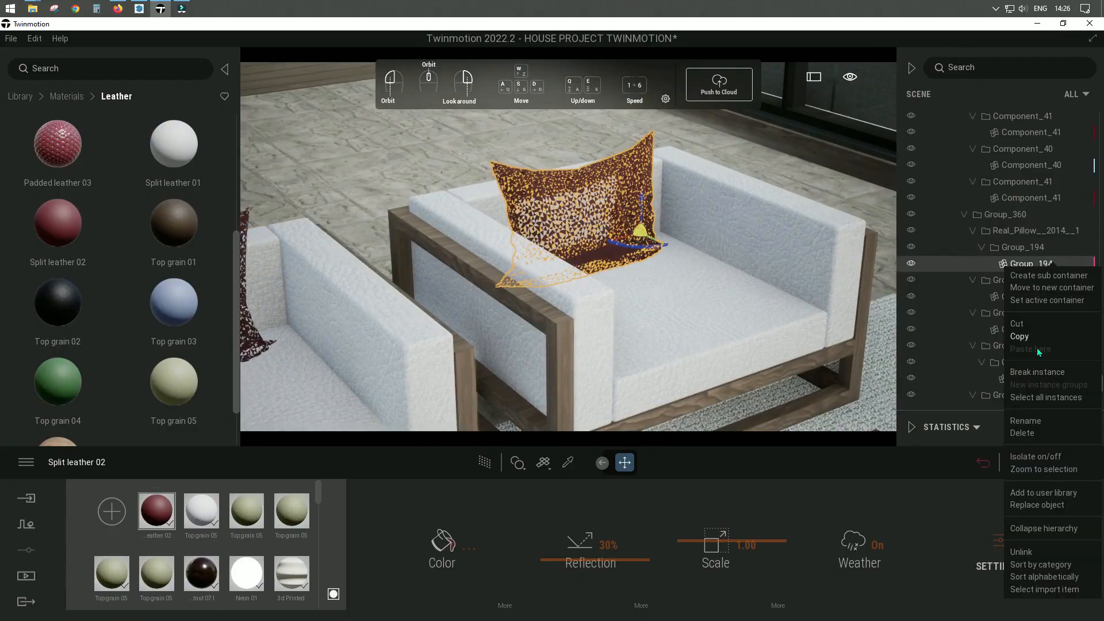
pyautogui.click(1045, 398)
pyautogui.scroll(-2, 606, 226)
pyautogui.rightClick(1011, 264)
pyautogui.click(1006, 459)
pyautogui.scroll(3, 611, 202)
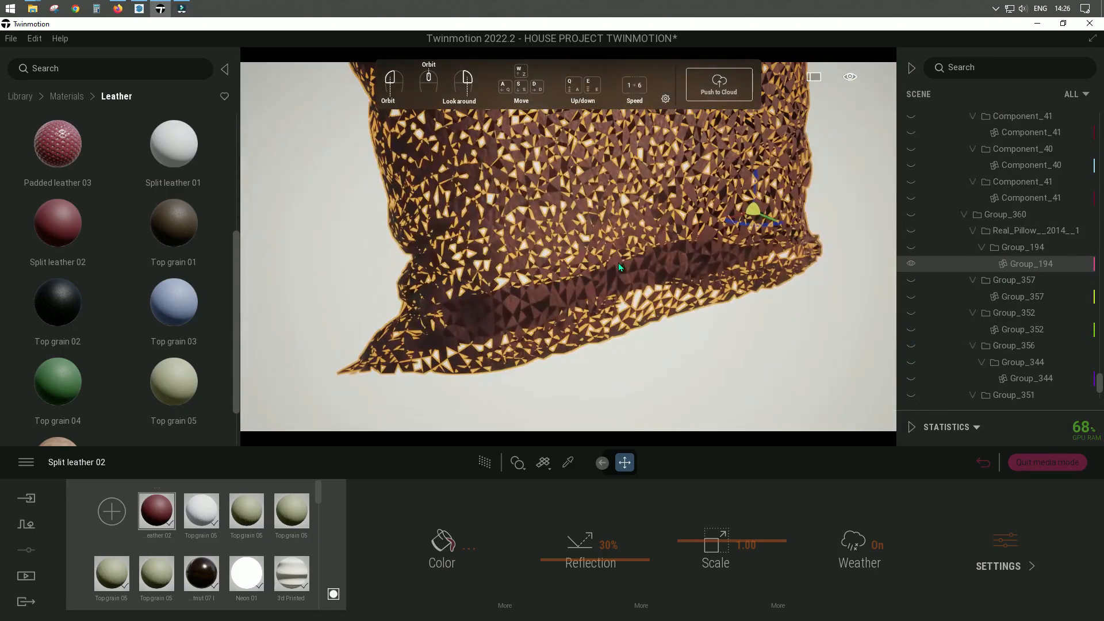
# - Turn on two-sided rendering for the isolated pillow's Split leather 02 material
pyautogui.click(505, 605)
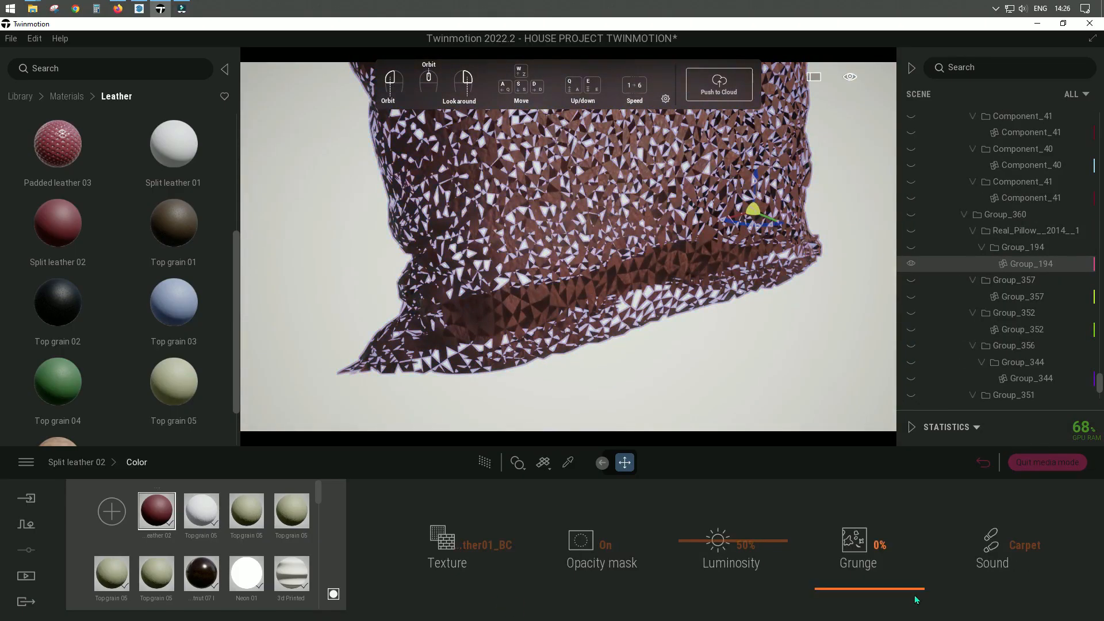
pyautogui.click(114, 461)
pyautogui.click(998, 546)
pyautogui.click(869, 551)
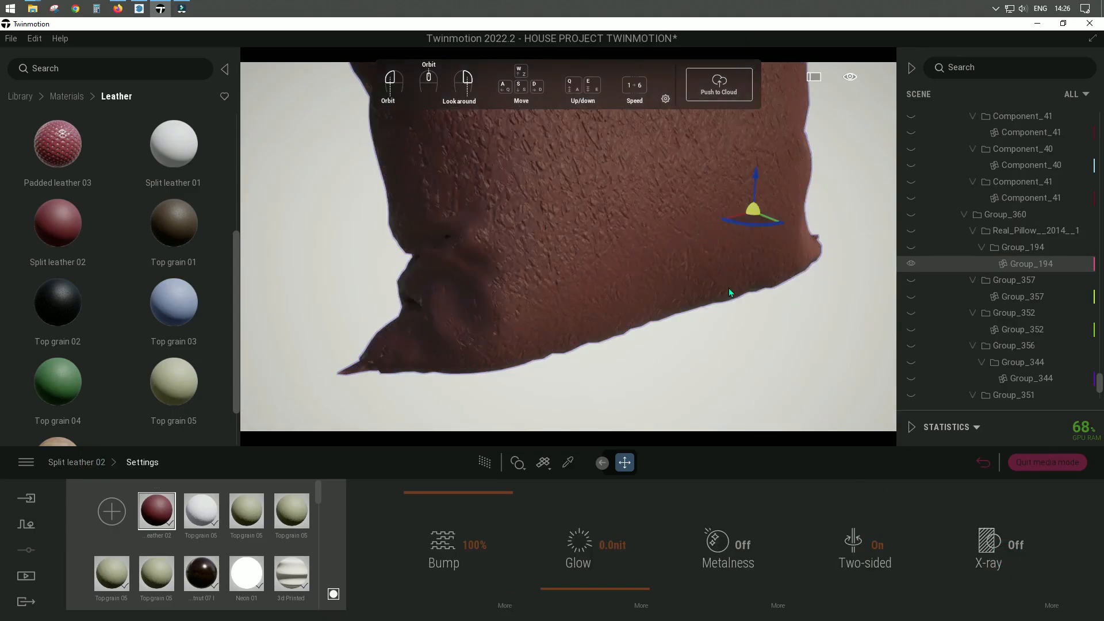
# - Inspect the pillow's leather up close, set its bump to 39% and switch the texture mapping to Cubic UVs
pyautogui.scroll(-5, 729, 292)
pyautogui.scroll(6, 650, 267)
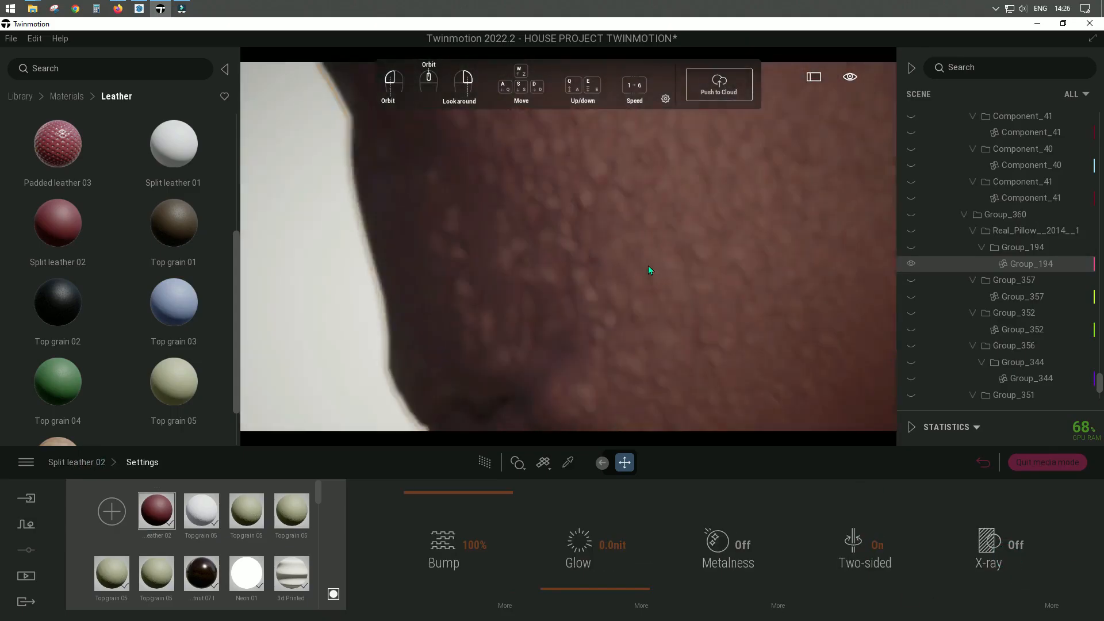
pyautogui.scroll(-2, 650, 269)
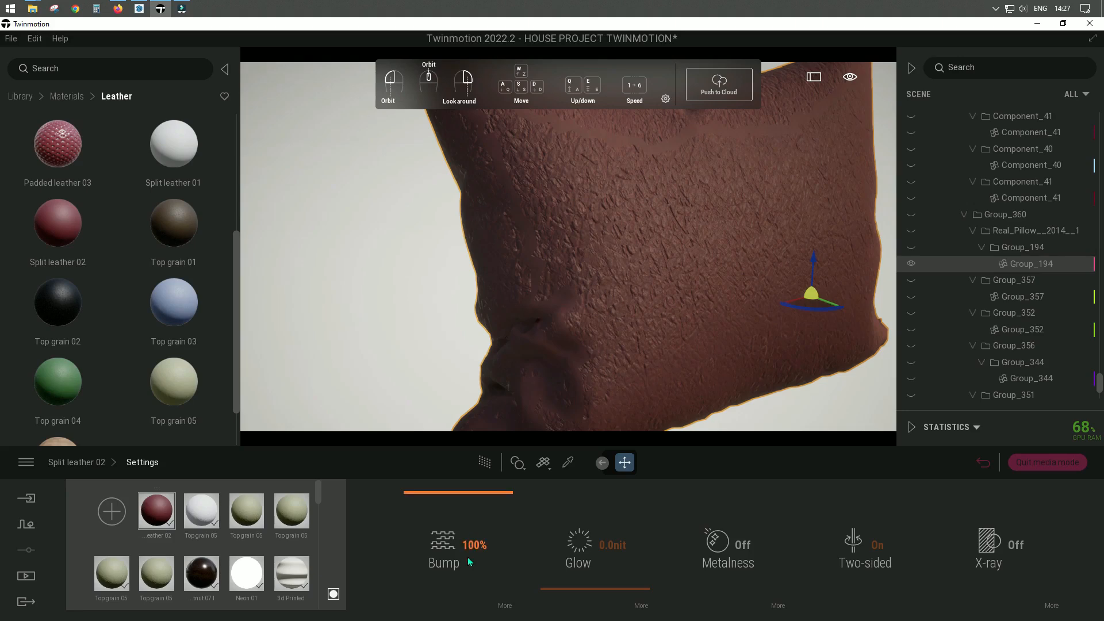
pyautogui.click(546, 470)
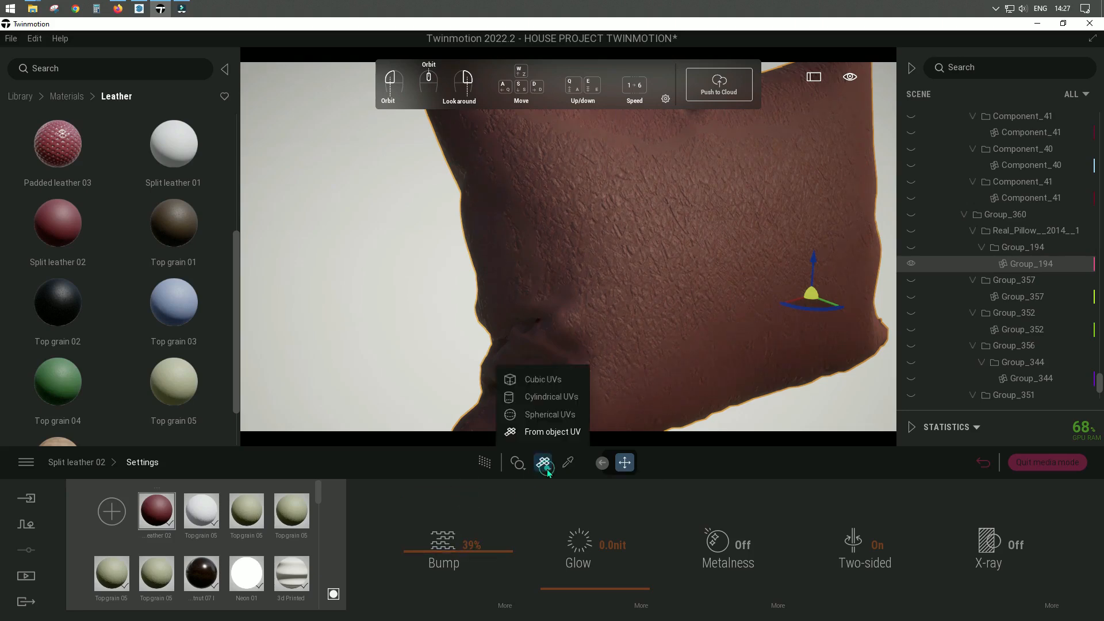
pyautogui.click(542, 379)
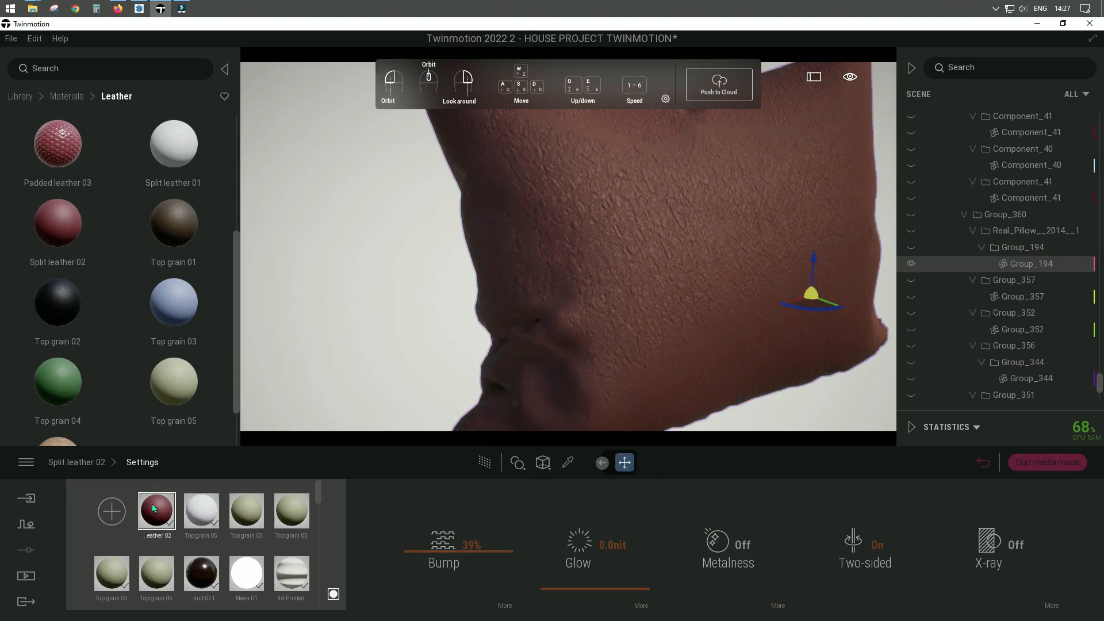
# - Switch the mapping to Spherical UVs while trying Split leather 01, Top grain 01 and Split leather 02 on the isolated pillow
pyautogui.moveTo(173, 144); pyautogui.dragTo(574, 239)
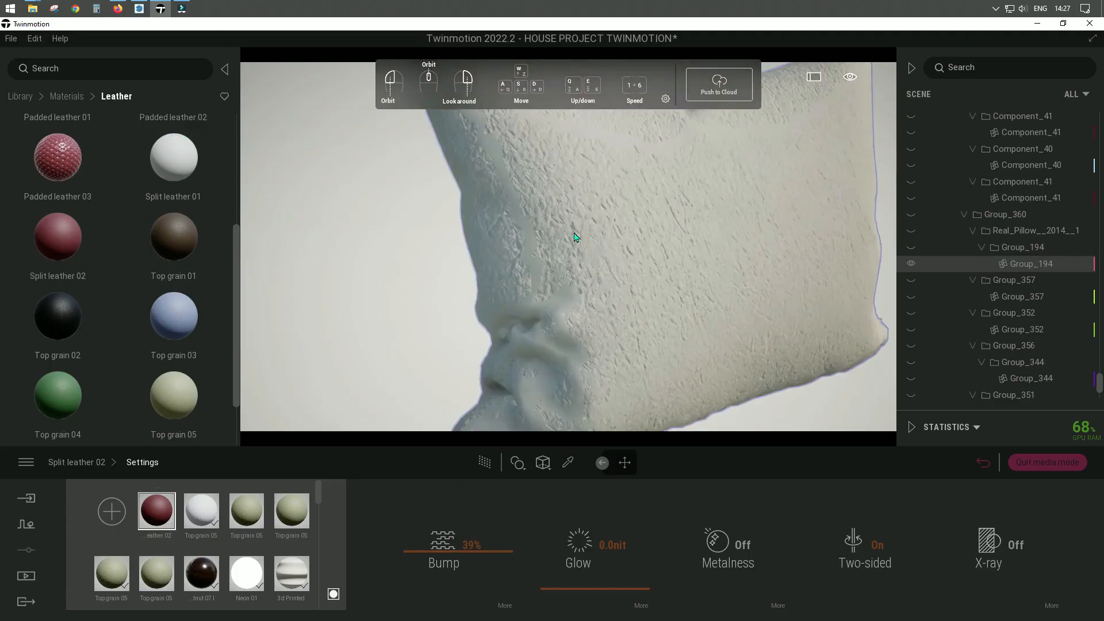
pyautogui.click(545, 469)
pyautogui.click(550, 415)
pyautogui.moveTo(174, 236); pyautogui.dragTo(656, 269)
pyautogui.moveTo(246, 512); pyautogui.dragTo(585, 349)
# - Open the bump parallax settings of the Split leather 02 material to check its height map and intensity
pyautogui.click(509, 602)
pyautogui.click(77, 459)
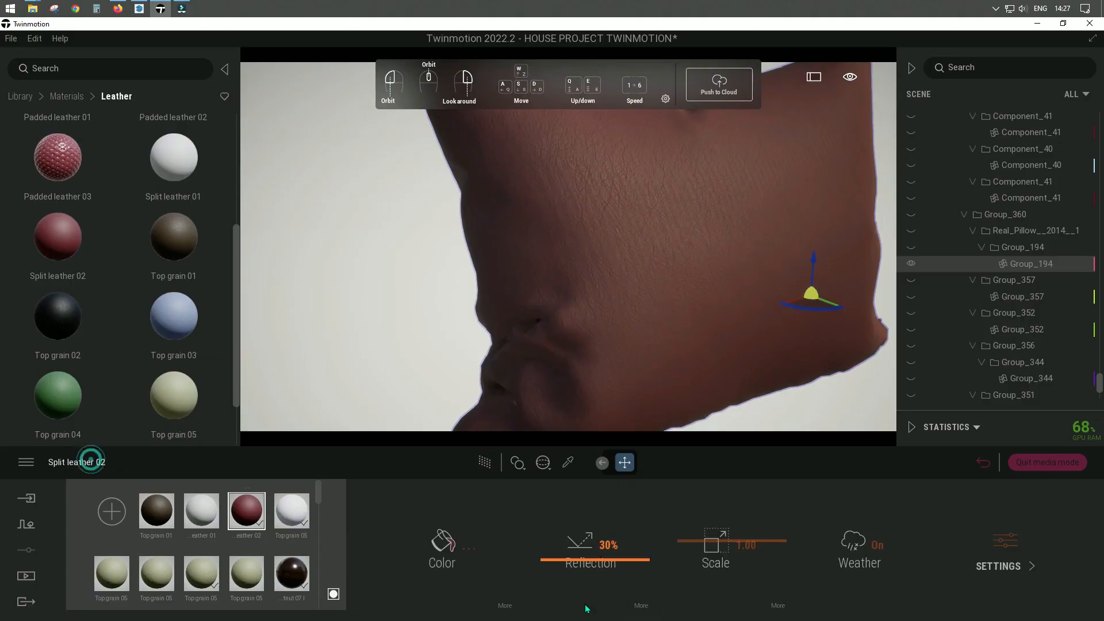
pyautogui.click(92, 463)
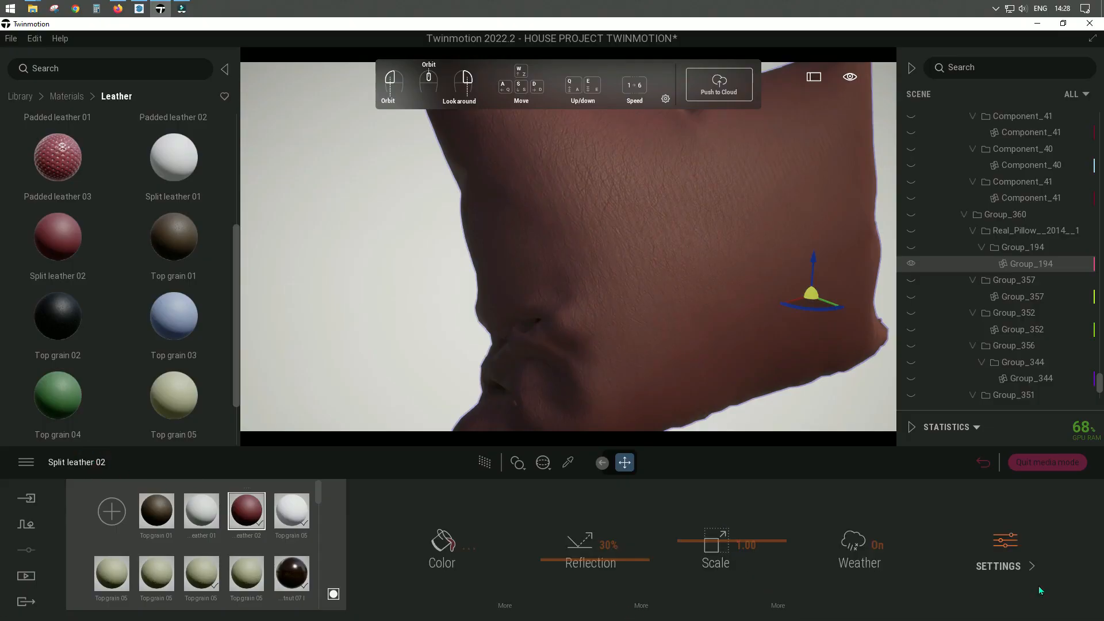
pyautogui.click(996, 544)
pyautogui.click(528, 608)
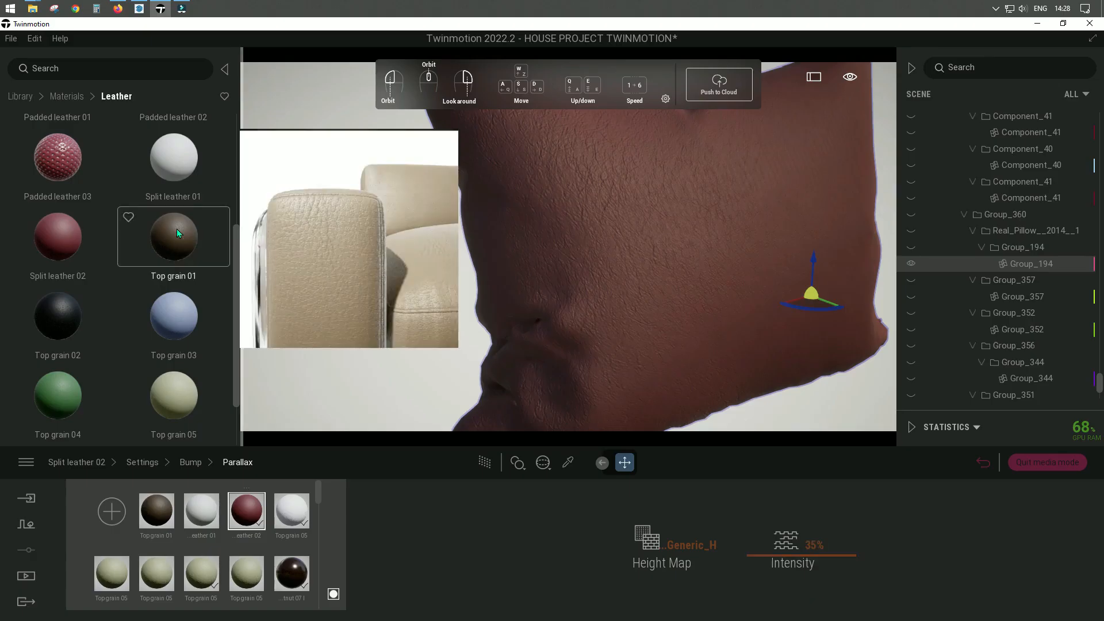
# - Replace the pillow's leather with Carpet wool dak 01 from the Fabric materials
pyautogui.moveTo(174, 317)
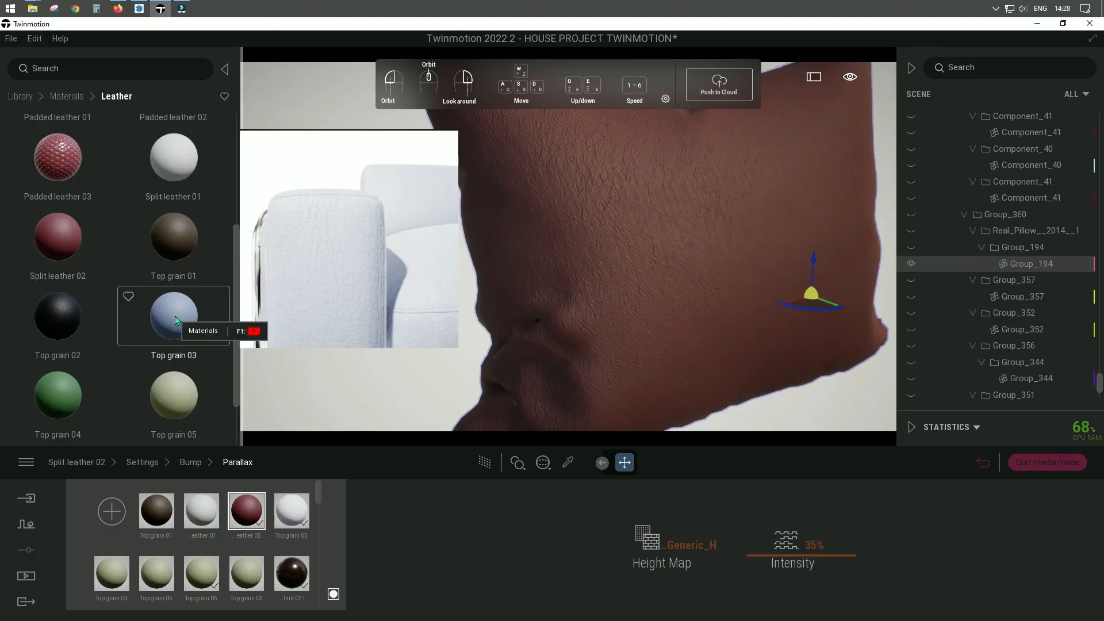
pyautogui.scroll(-1, 45, 412)
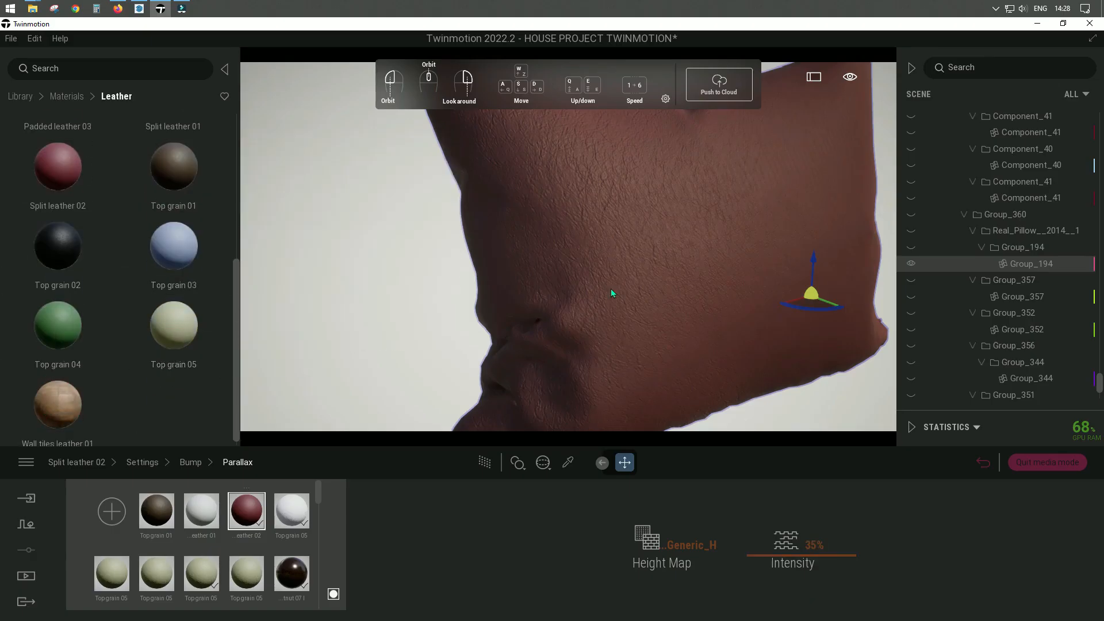
pyautogui.click(67, 96)
pyautogui.scroll(-2, 119, 371)
pyautogui.scroll(-3, 119, 372)
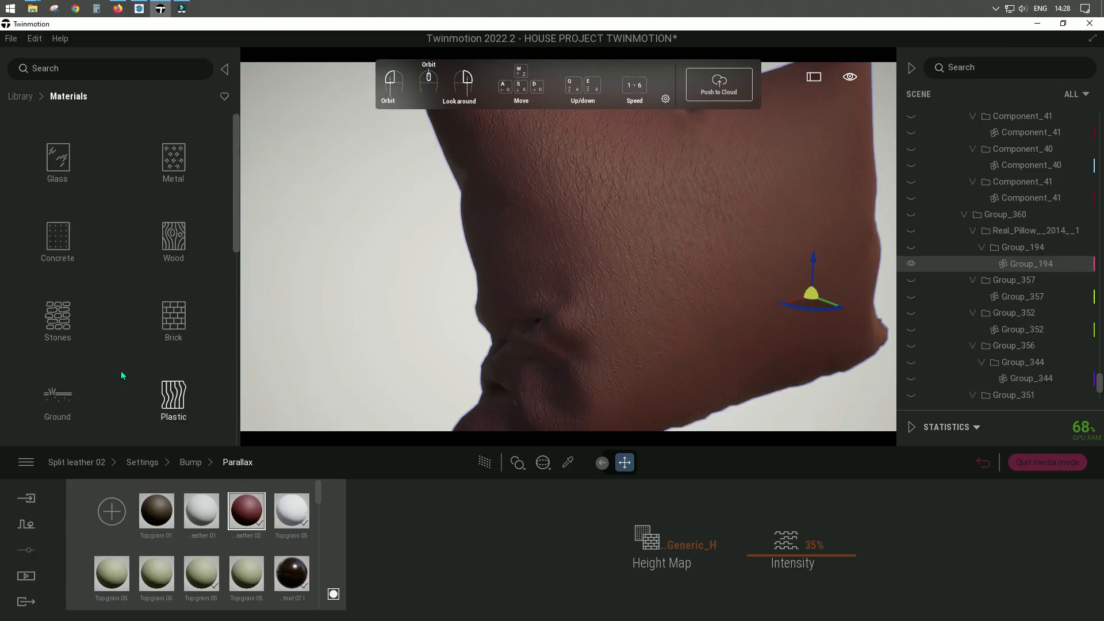
pyautogui.click(121, 371)
pyautogui.moveTo(188, 325)
pyautogui.moveTo(188, 325); pyautogui.dragTo(459, 337)
# - Set the pillow fabric's scale to 2.10 and tint its color pink
pyautogui.moveTo(731, 541); pyautogui.dragTo(730, 534)
pyautogui.click(446, 542)
pyautogui.click(473, 308)
pyautogui.click(611, 432)
# - End the pillow's isolation and recolor the Carpet wool dak 01 fabric to green
pyautogui.rightClick(1000, 262)
pyautogui.click(990, 455)
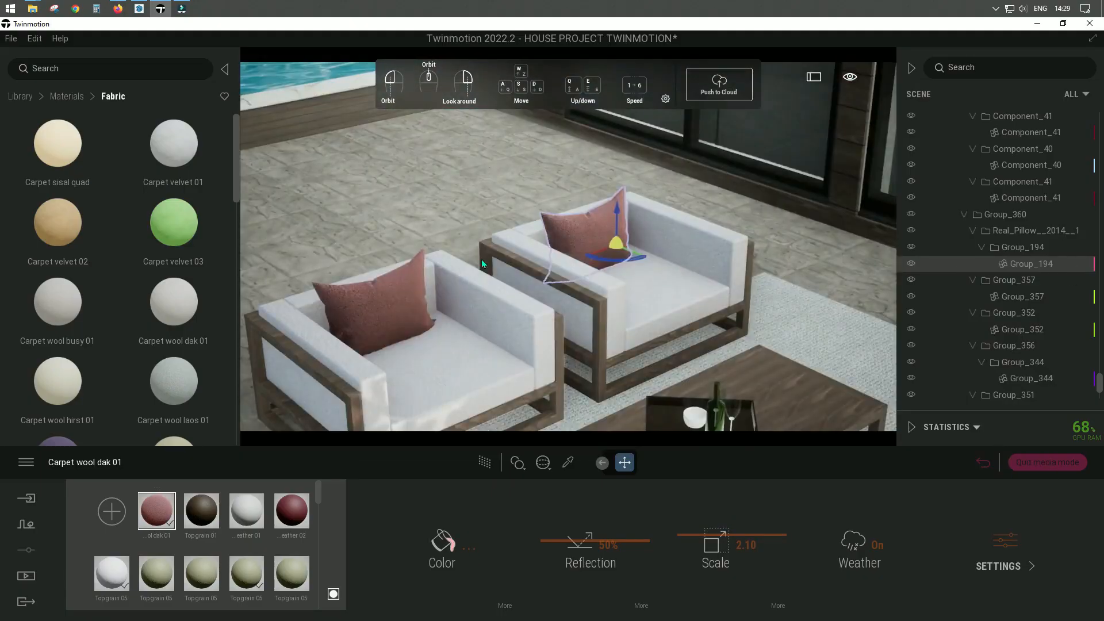
pyautogui.click(443, 541)
pyautogui.click(428, 355)
pyautogui.moveTo(650, 193); pyautogui.dragTo(960, 139)
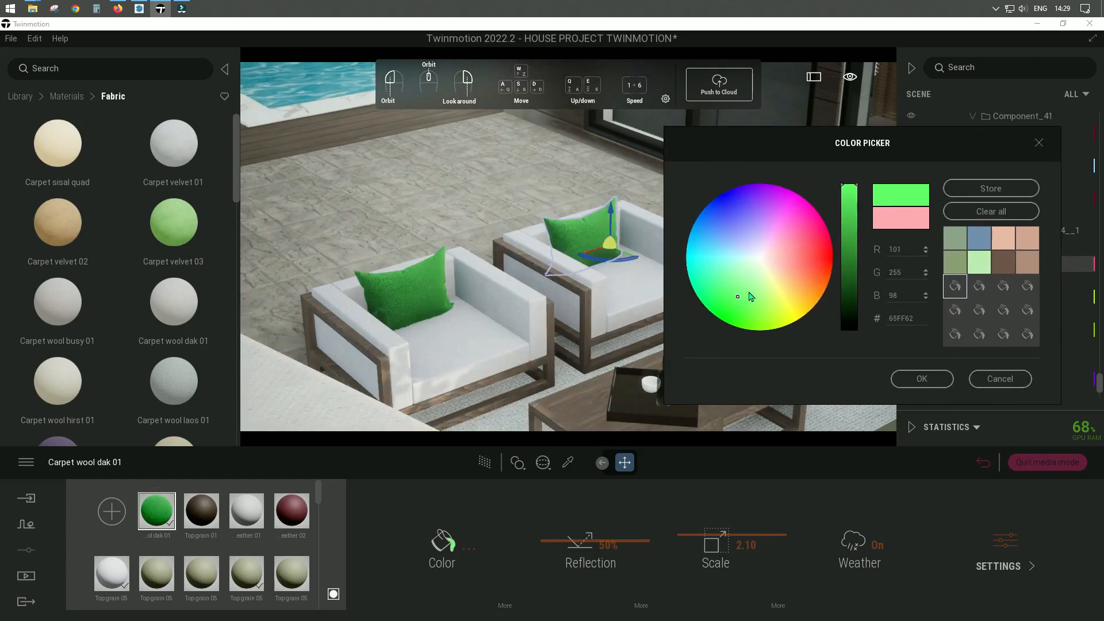
pyautogui.click(922, 379)
# - Switch the mapping to Cubic UVs, try Split leather 01 on the sofa's cushions and replace it with the white Top grain 05
pyautogui.moveTo(437, 253); pyautogui.dragTo(578, 350, button='middle')
pyautogui.scroll(5, 577, 350)
pyautogui.click(572, 378)
pyautogui.click(550, 469)
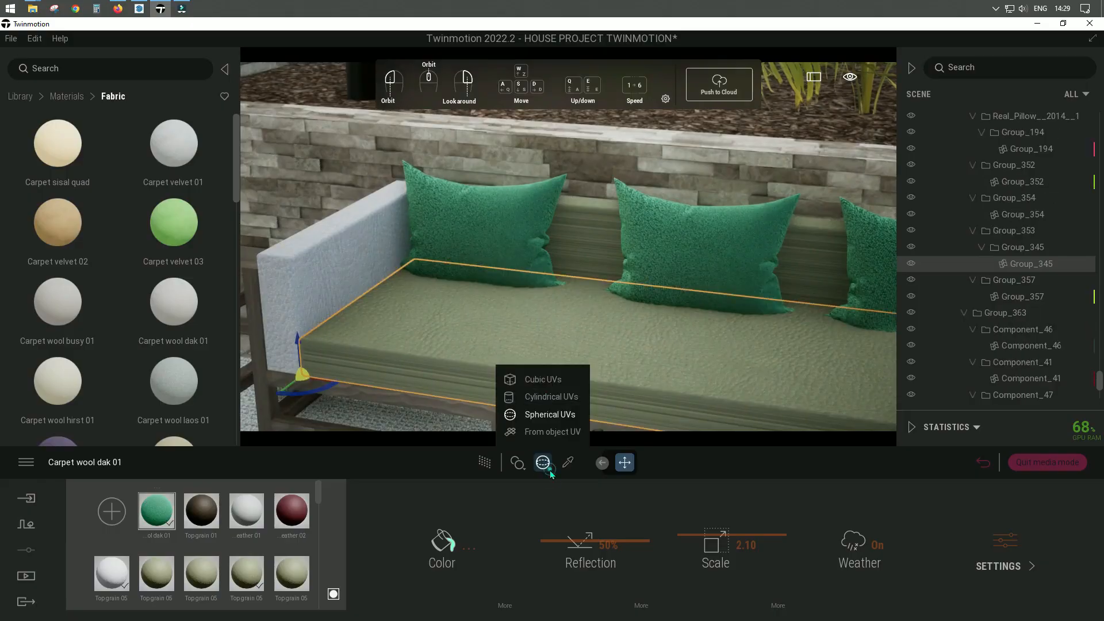
pyautogui.moveTo(248, 512); pyautogui.dragTo(469, 338)
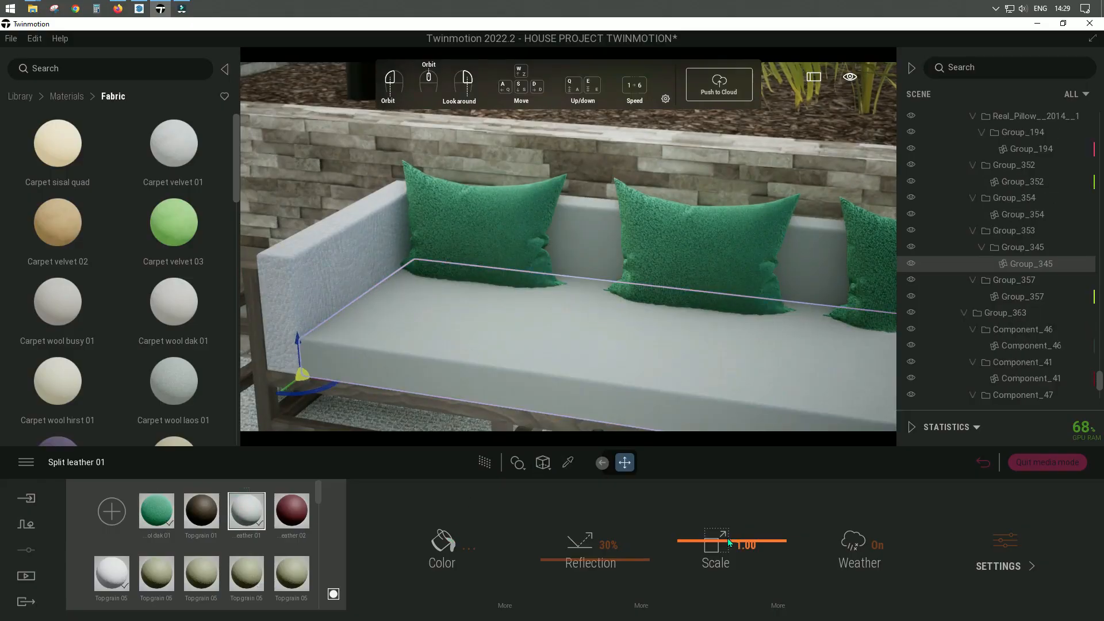
pyautogui.moveTo(112, 573); pyautogui.dragTo(493, 337)
# - Replace the marble of the swimming pool's border with Ceramic tiles 2 from the Tiles materials
pyautogui.moveTo(493, 337); pyautogui.dragTo(530, 301, button='middle')
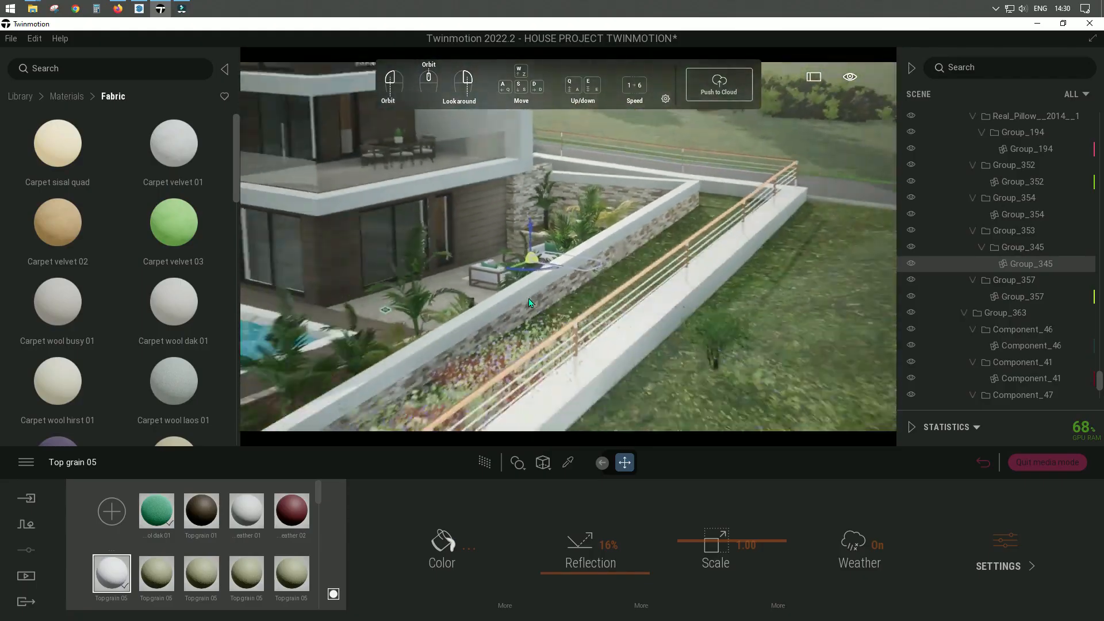
pyautogui.scroll(3, 585, 309)
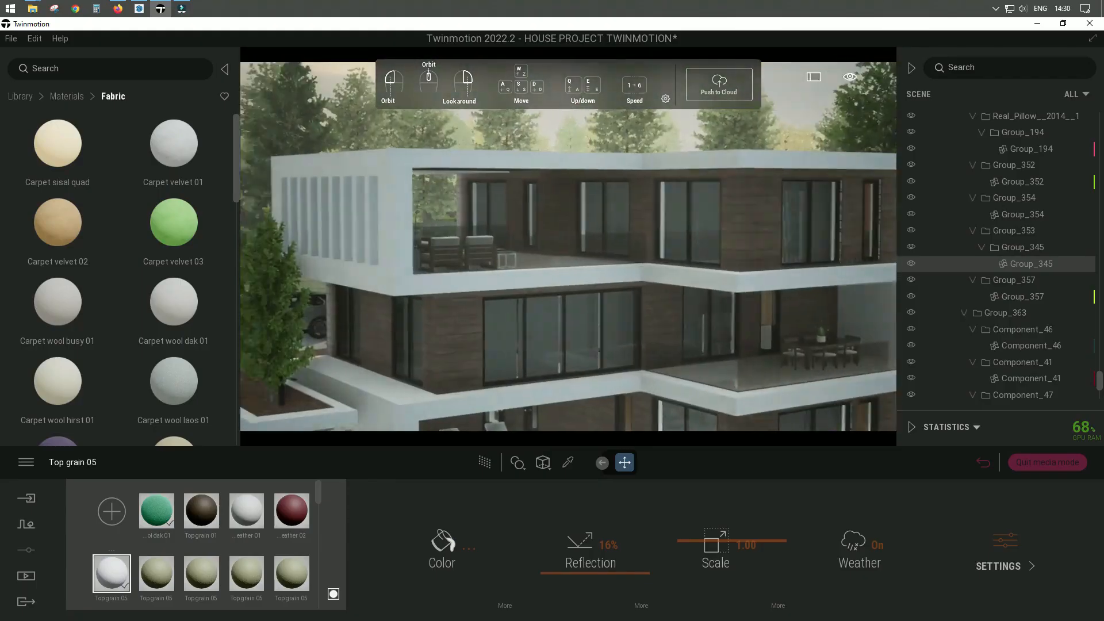
pyautogui.scroll(5, 623, 302)
pyautogui.click(716, 281)
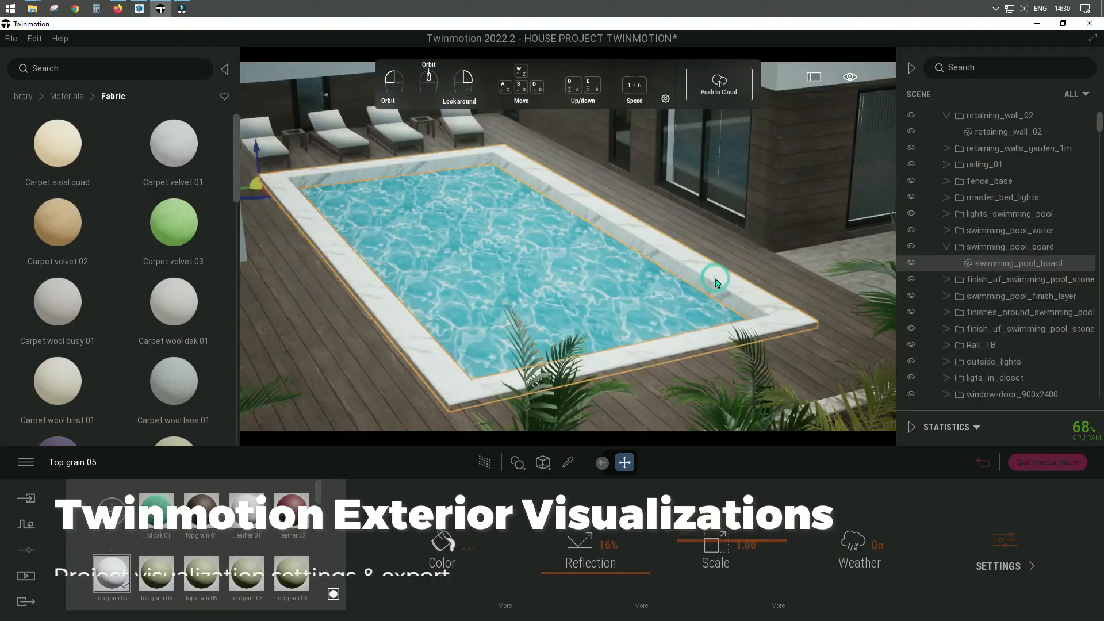
pyautogui.scroll(3, 717, 283)
pyautogui.click(21, 96)
pyautogui.click(58, 155)
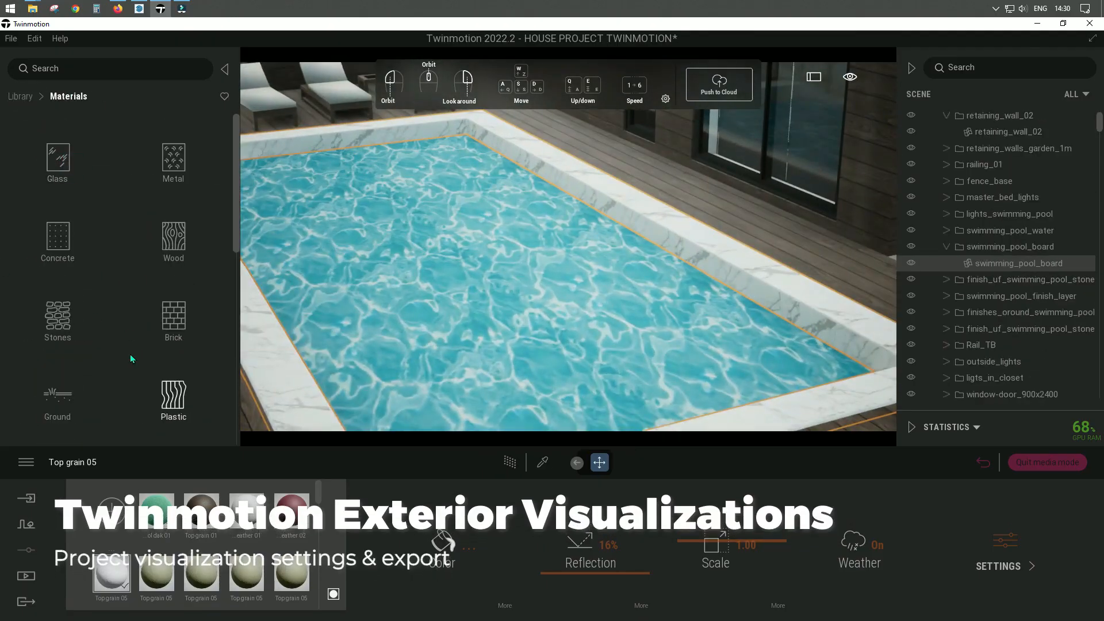
pyautogui.scroll(-5, 172, 365)
pyautogui.scroll(-3, 206, 366)
pyautogui.click(173, 178)
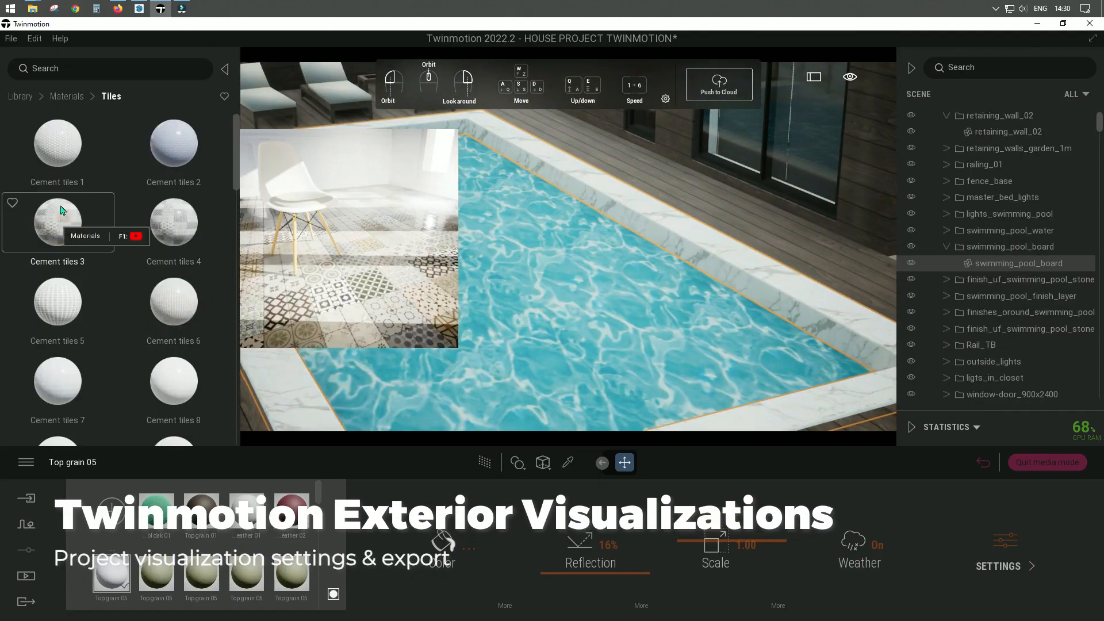
pyautogui.scroll(-1, 148, 379)
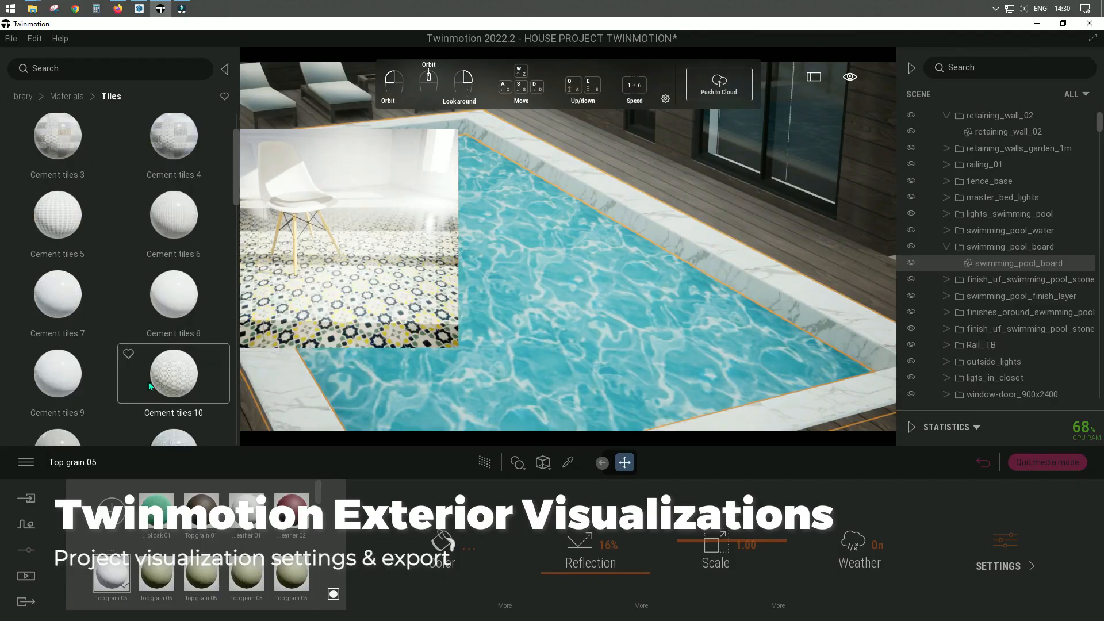
pyautogui.scroll(-3, 48, 373)
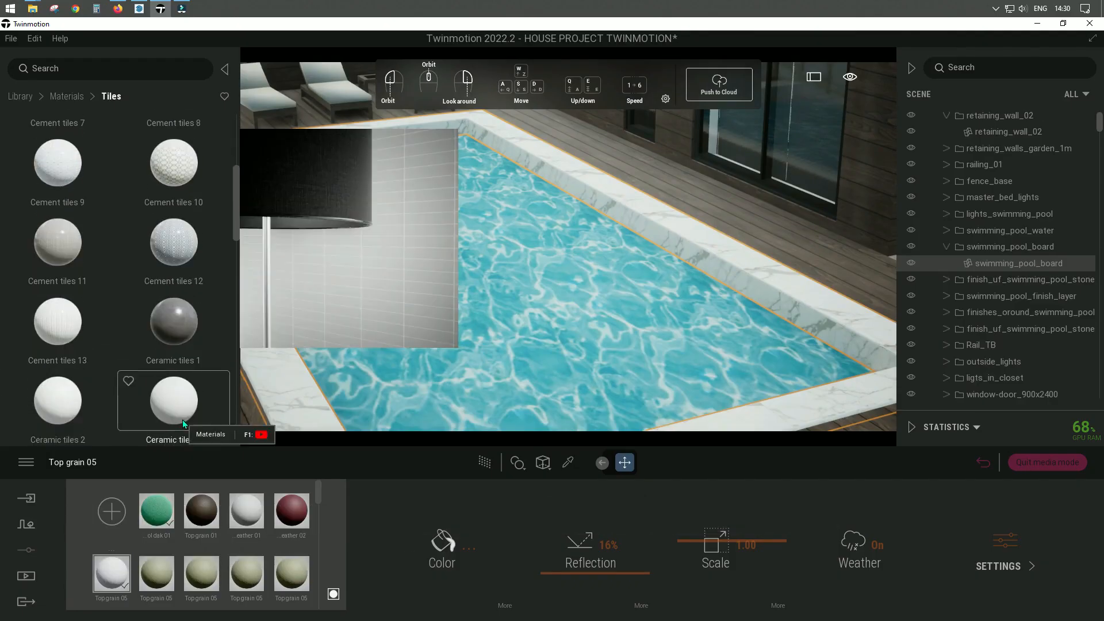
pyautogui.moveTo(48, 402); pyautogui.dragTo(261, 348)
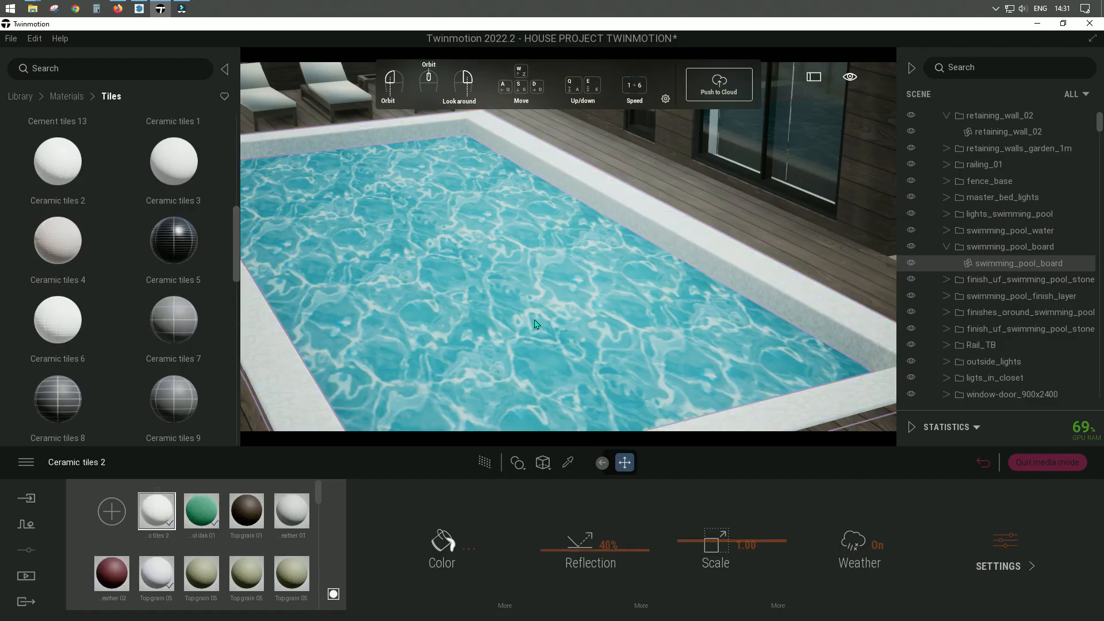
# - Set the pool border tiles' scale to 4.36 and reflection to 75%, and tint them greyish with color AF9FA1
pyautogui.scroll(5, 715, 240)
pyautogui.scroll(-5, 696, 321)
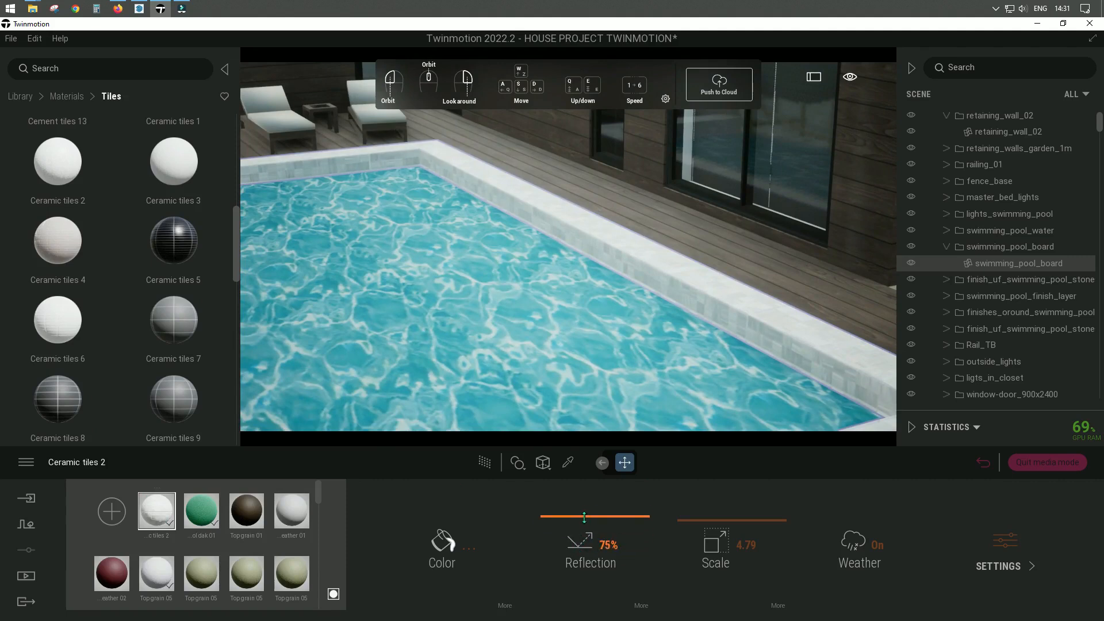
pyautogui.click(443, 542)
pyautogui.click(717, 317)
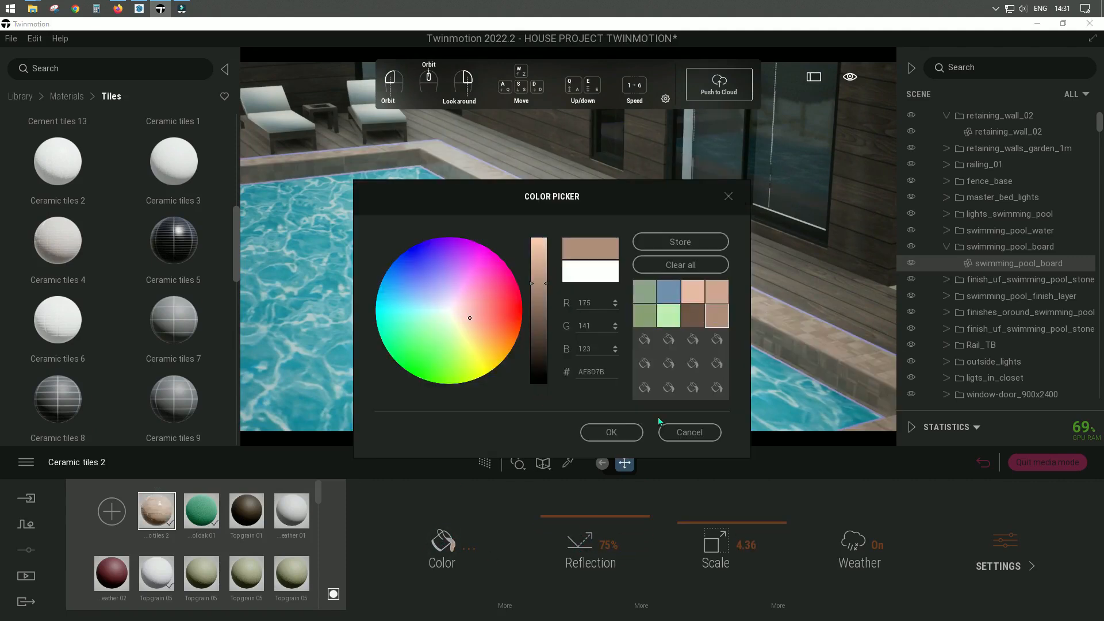
pyautogui.click(454, 312)
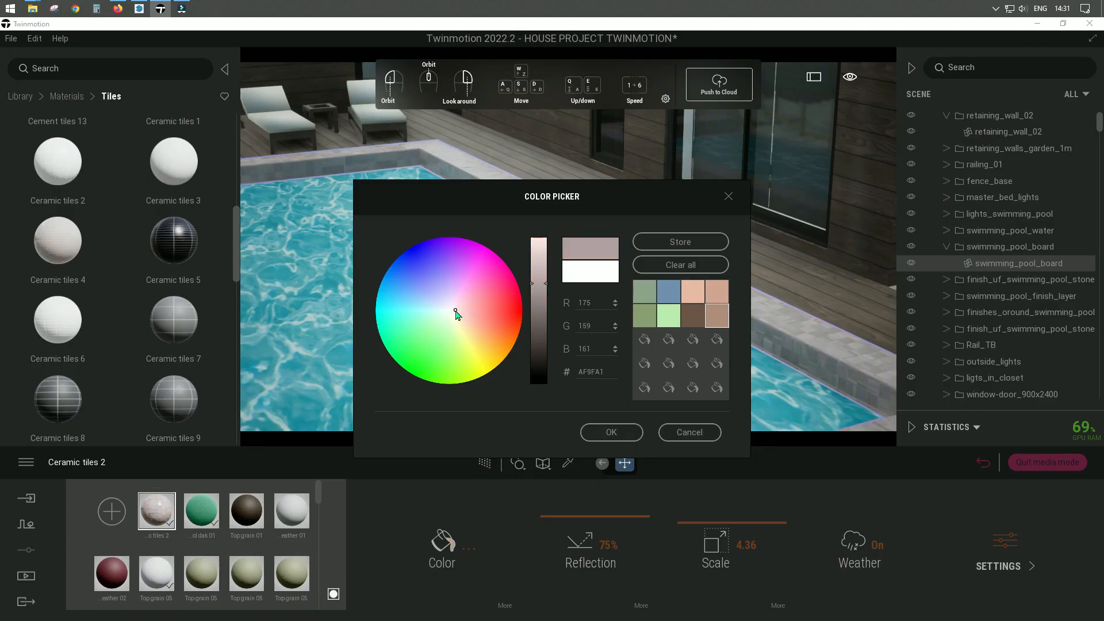
pyautogui.click(611, 432)
# - Apply Pool 02 from the Water materials to the swimming pool's water surface
pyautogui.moveTo(664, 363); pyautogui.dragTo(749, 303, button='middle')
pyautogui.click(586, 362)
pyautogui.click(522, 435)
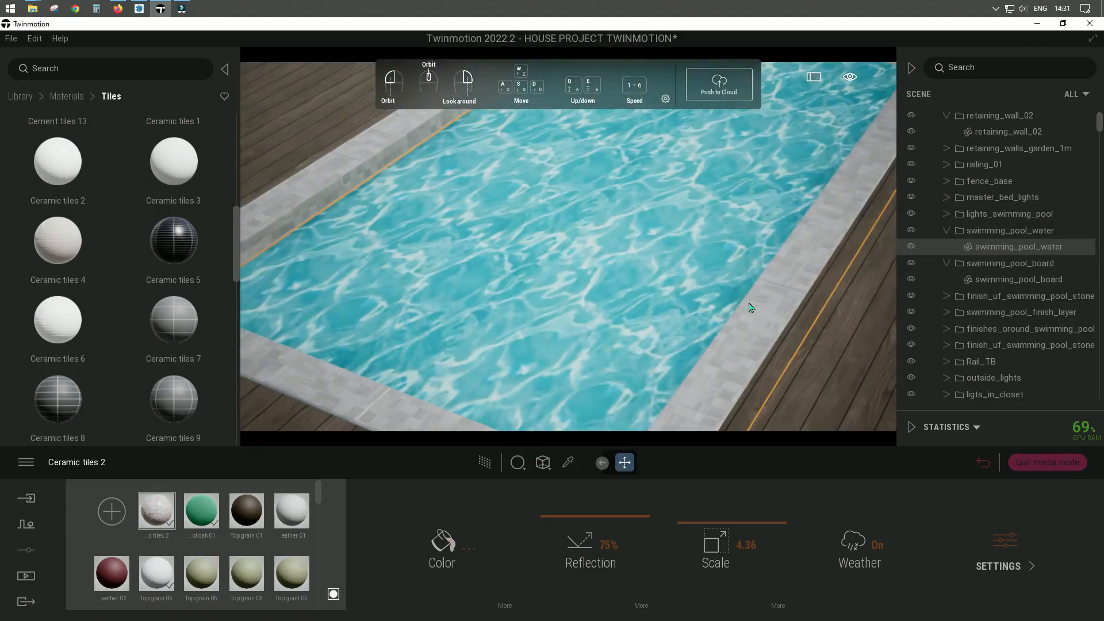
pyautogui.click(59, 96)
pyautogui.scroll(-1, 121, 284)
pyautogui.scroll(-6, 118, 316)
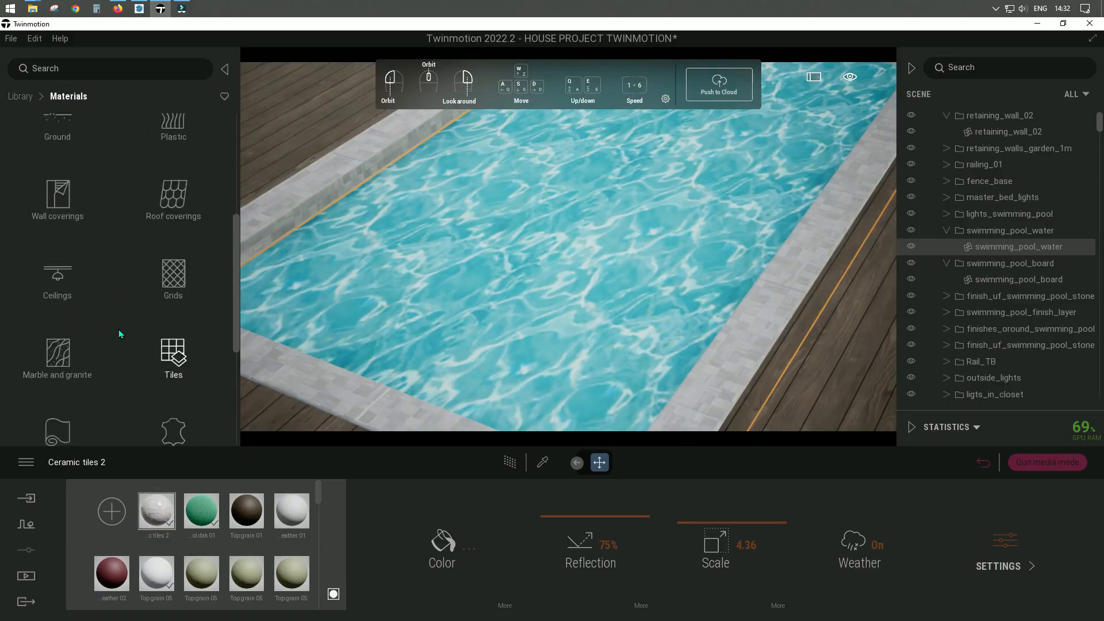
pyautogui.click(172, 310)
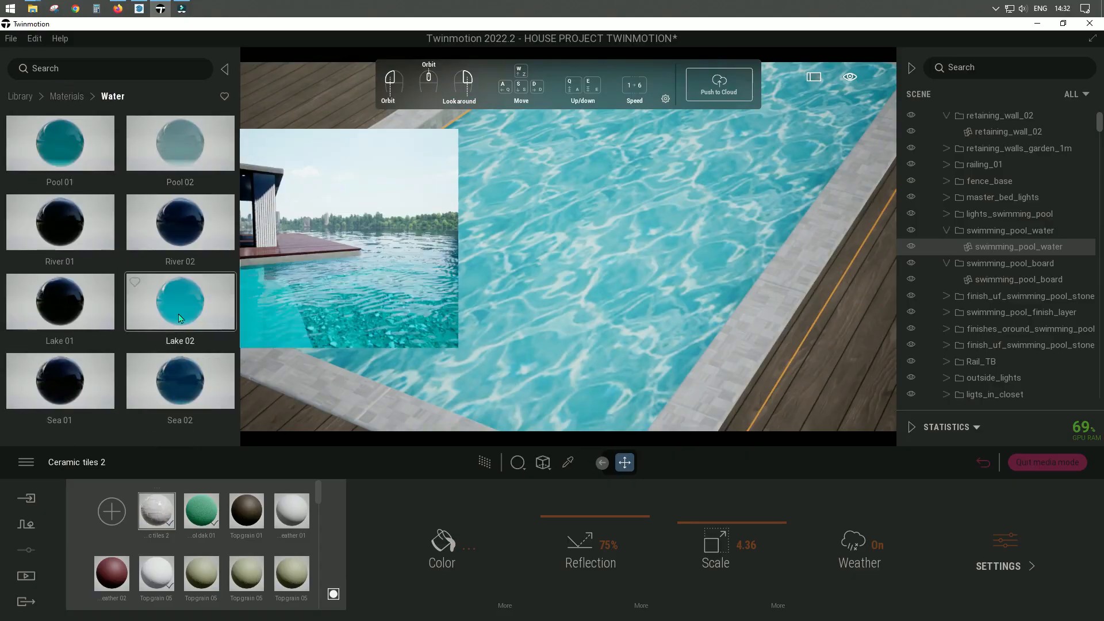
pyautogui.moveTo(151, 144); pyautogui.dragTo(535, 231)
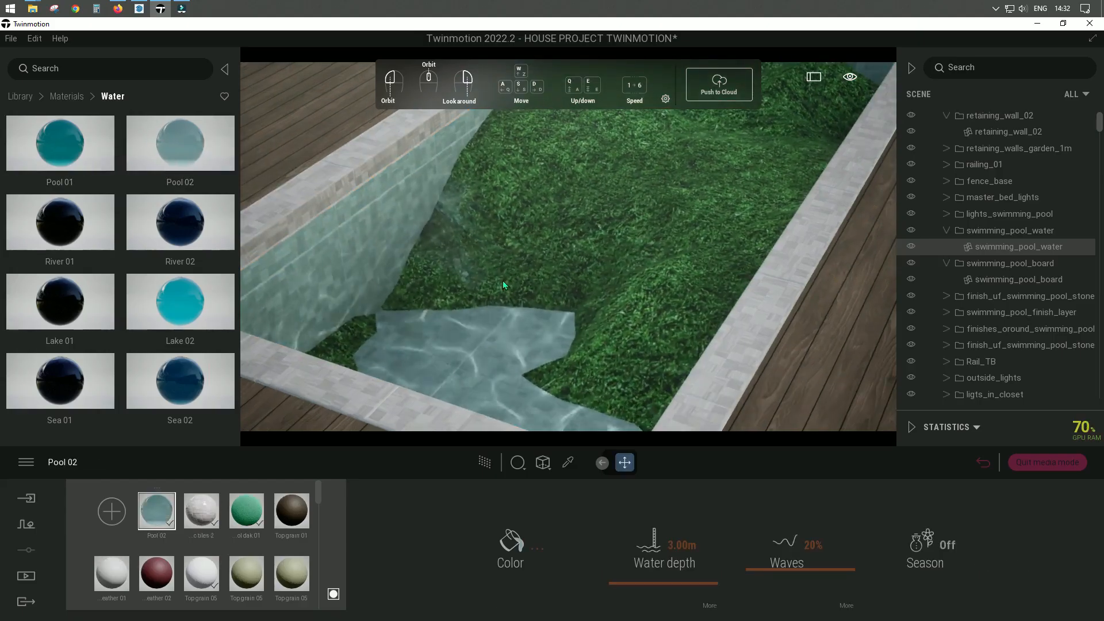
# - Lower the grass terrain inside the pool with a 10 m circular sculpting brush at 15% intensity, and save the project
pyautogui.click(26, 575)
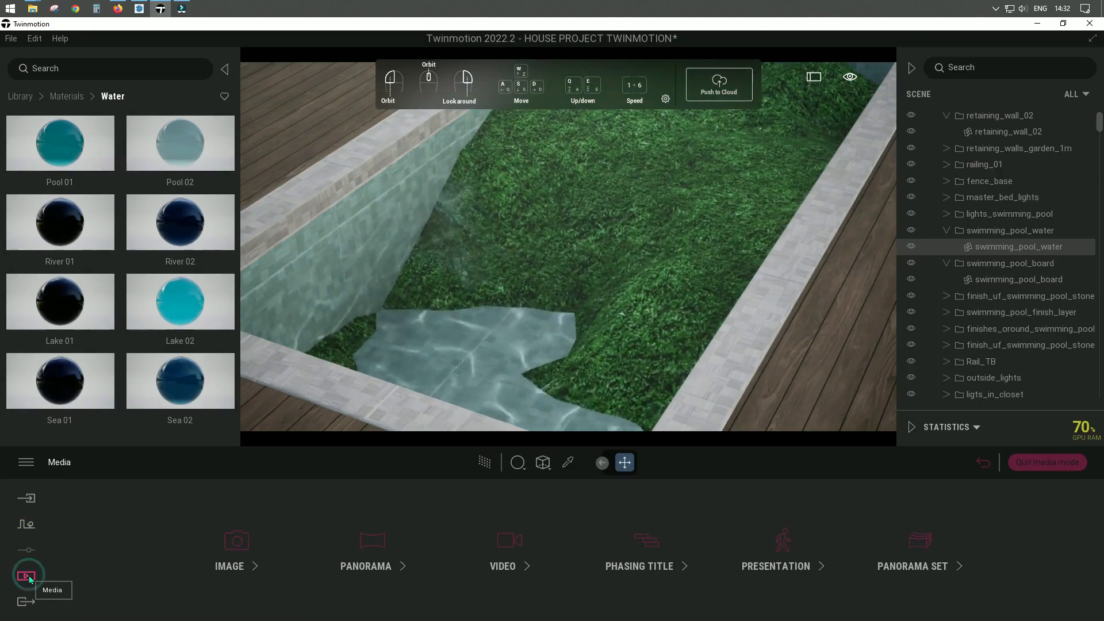
pyautogui.scroll(10, 989, 230)
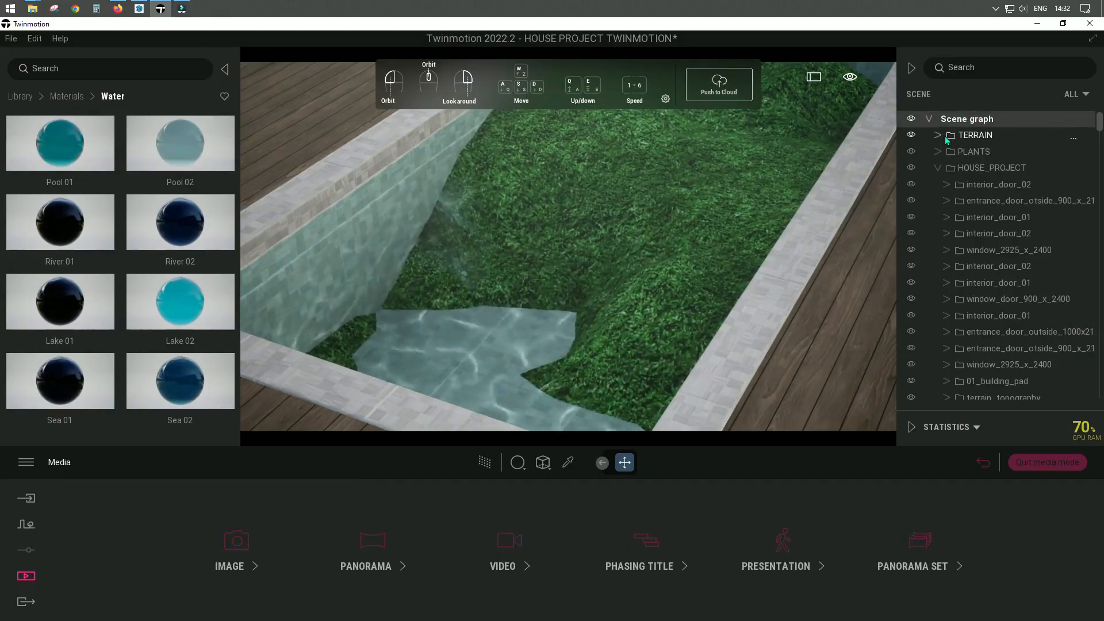
pyautogui.click(25, 522)
pyautogui.click(939, 138)
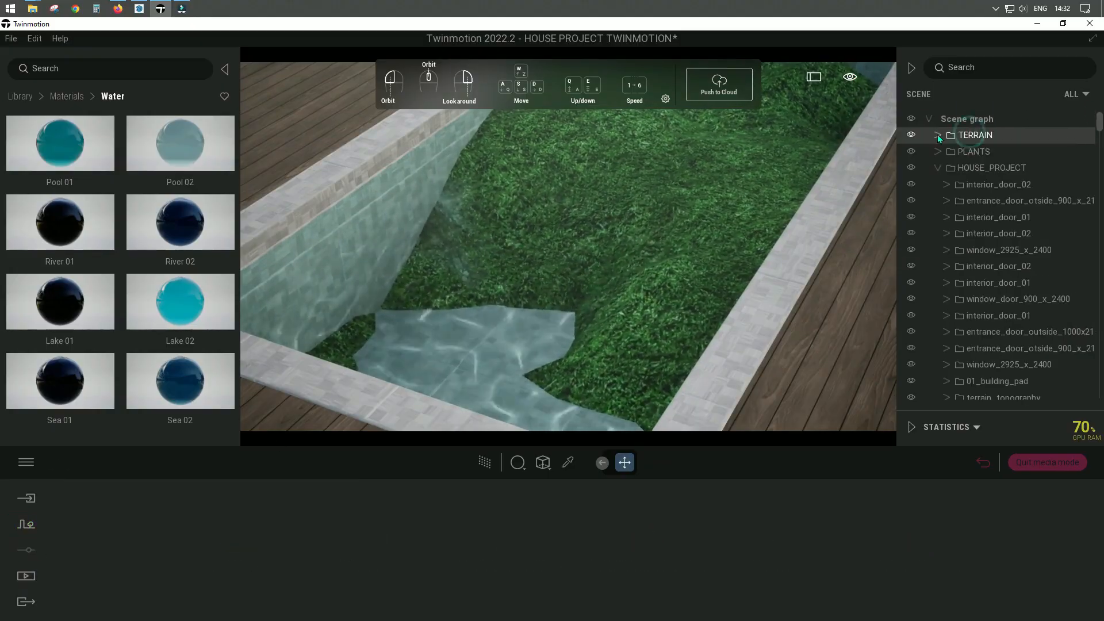
pyautogui.click(509, 537)
pyautogui.moveTo(581, 304)
pyautogui.mouseDown()
pyautogui.moveTo(554, 235)
pyautogui.moveTo(627, 248)
pyautogui.mouseUp()
pyautogui.press('s')
pyautogui.moveTo(627, 247)
pyautogui.mouseDown(button='right')
pyautogui.moveTo(638, 236)
pyautogui.moveTo(616, 296)
pyautogui.moveTo(617, 186)
pyautogui.moveTo(670, 223)
pyautogui.moveTo(663, 271)
pyautogui.mouseUp(button='right')
pyautogui.hotkey('ctrl', 's')
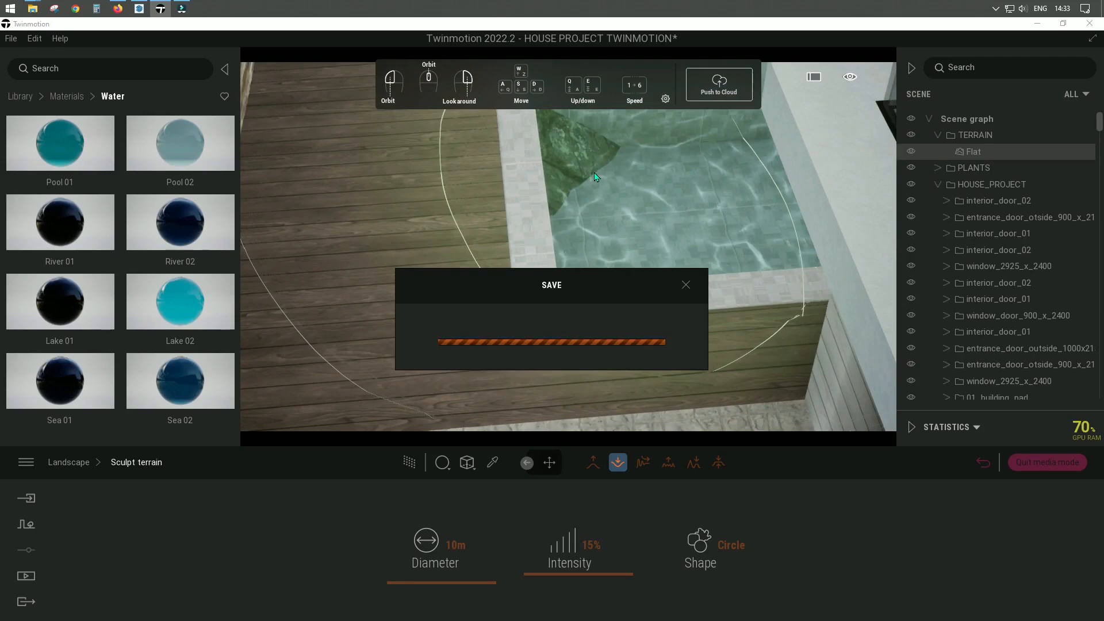
pyautogui.click(592, 173)
pyautogui.moveTo(494, 241); pyautogui.dragTo(504, 214, button='right')
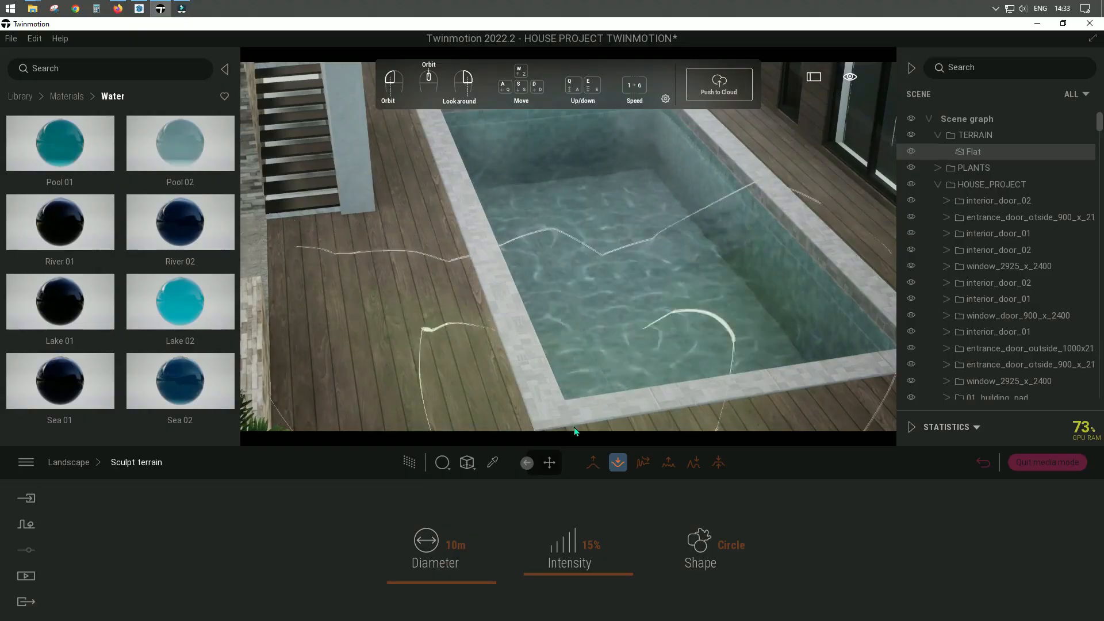
pyautogui.click(549, 462)
# - Pick the pool's water material, set its color to 53888E and its water depth to 2.45 m
pyautogui.click(972, 119)
pyautogui.click(660, 334)
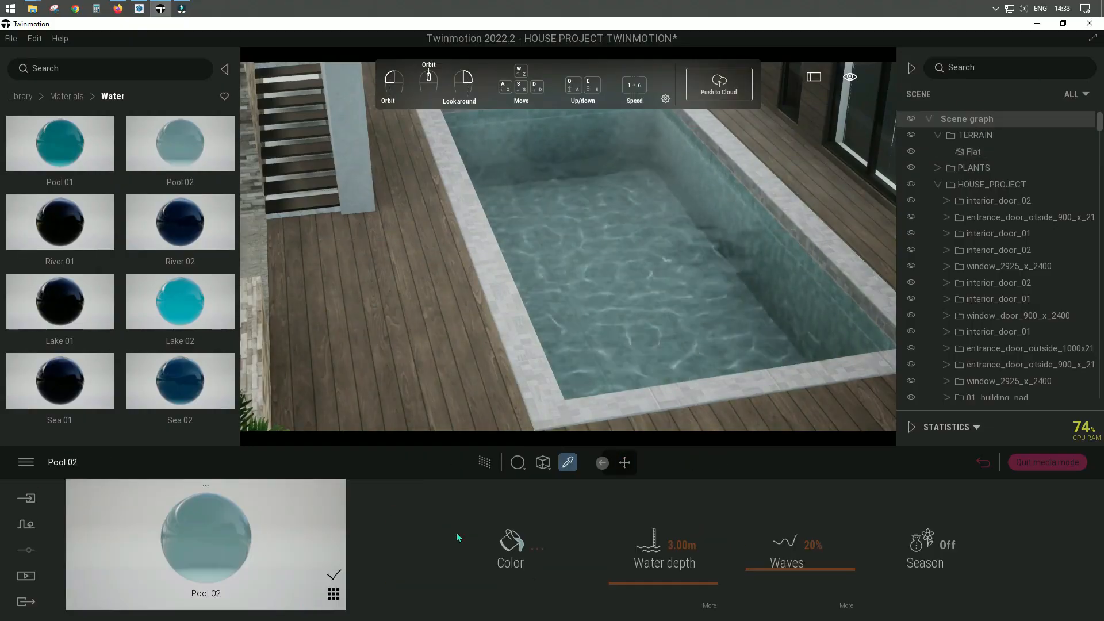
pyautogui.click(510, 544)
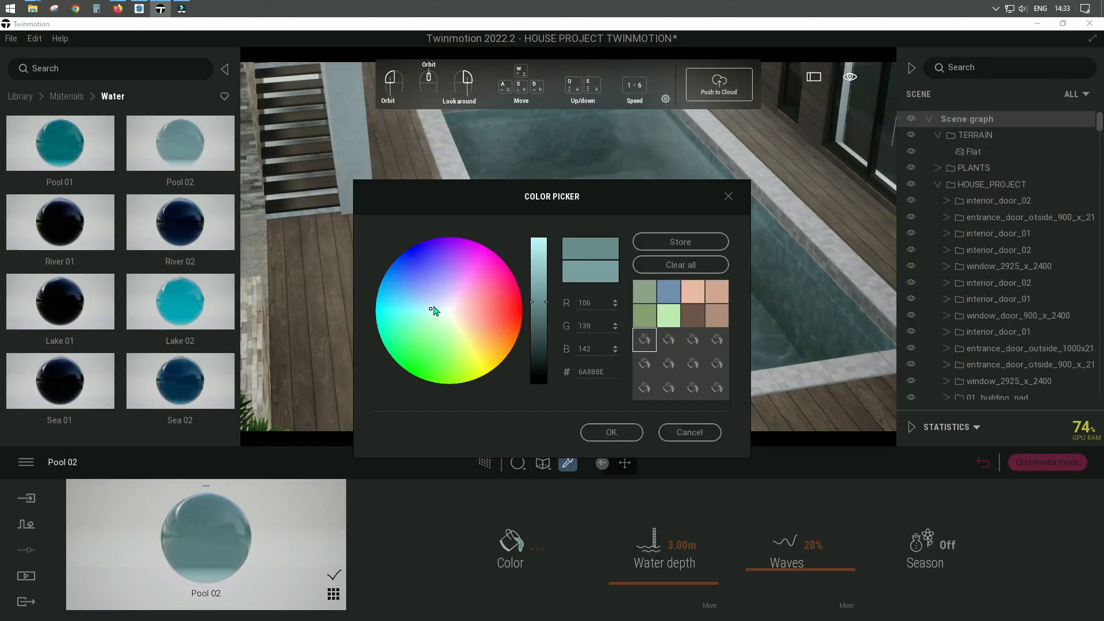
pyautogui.click(423, 303)
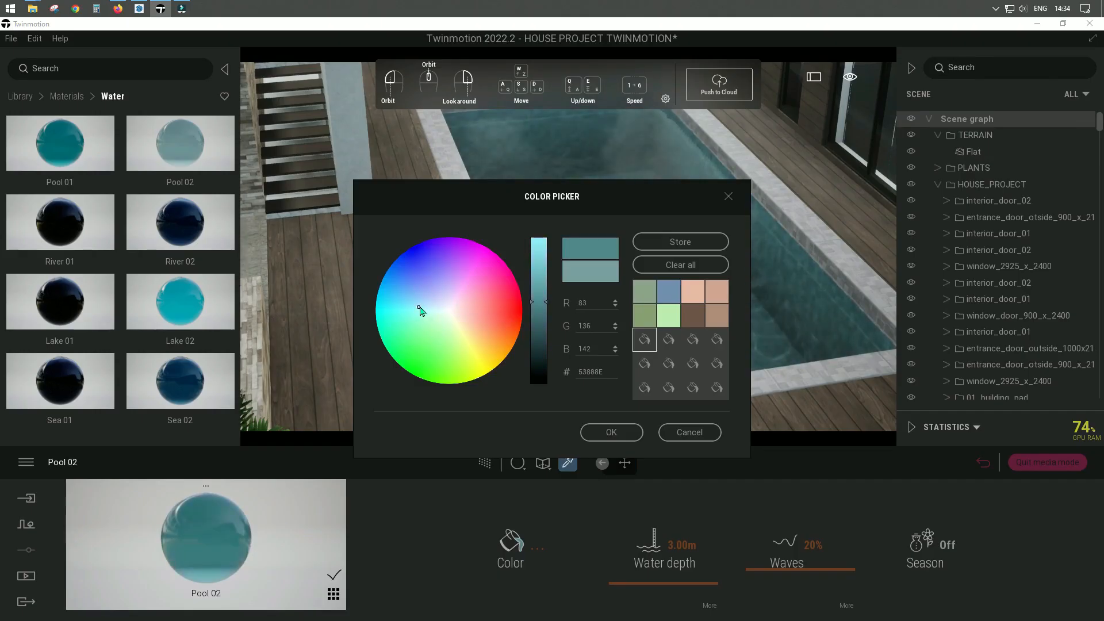
pyautogui.click(611, 432)
pyautogui.moveTo(661, 552); pyautogui.dragTo(667, 585)
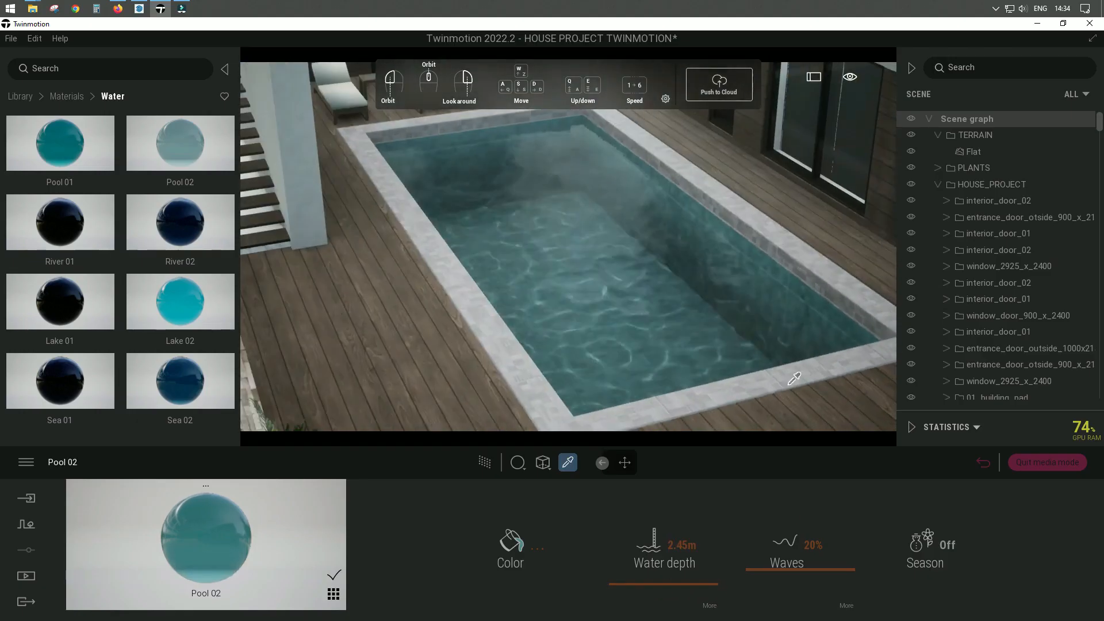
# - Set the Pool 02 water's turbidity to 1%, caustics size to 41% and caustics intensity to 53%
pyautogui.click(710, 606)
pyautogui.moveTo(652, 585); pyautogui.dragTo(678, 587)
pyautogui.moveTo(810, 553); pyautogui.dragTo(810, 549)
pyautogui.moveTo(919, 549); pyautogui.dragTo(924, 535)
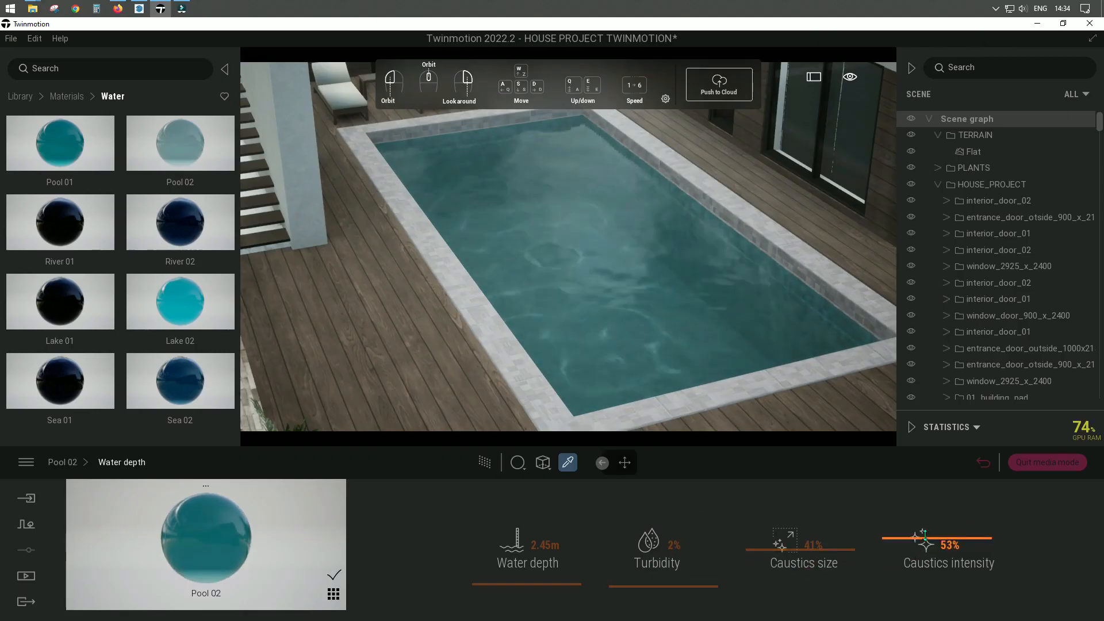
pyautogui.moveTo(666, 587); pyautogui.dragTo(666, 588)
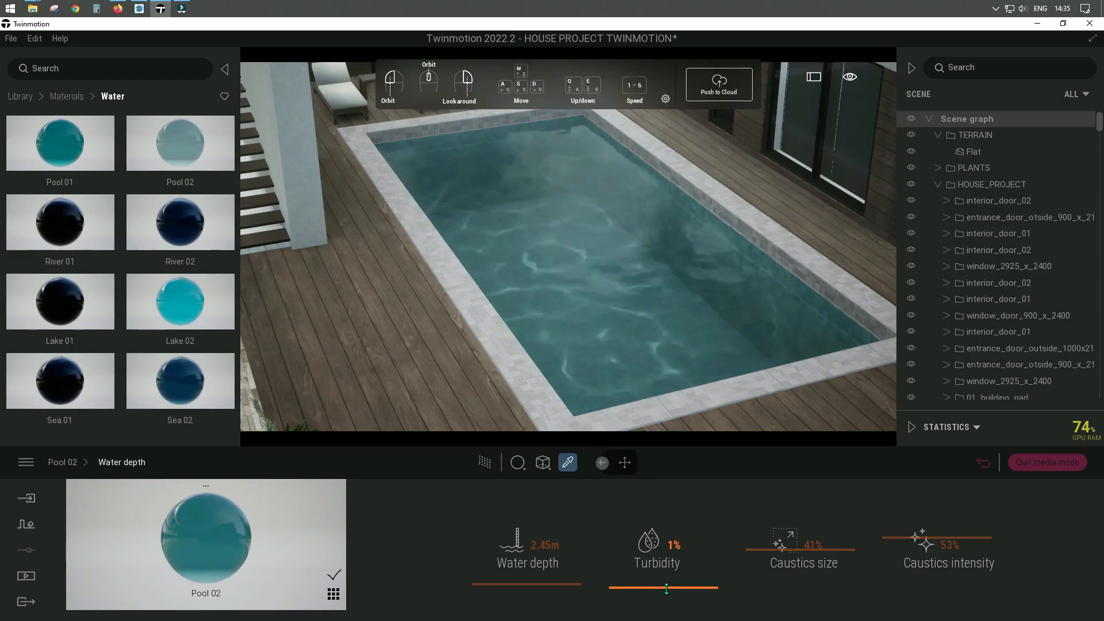
# - Recolor the Pool 02 water to a more saturated teal blue and preview it with the Path Tracer
pyautogui.click(516, 548)
pyautogui.click(436, 308)
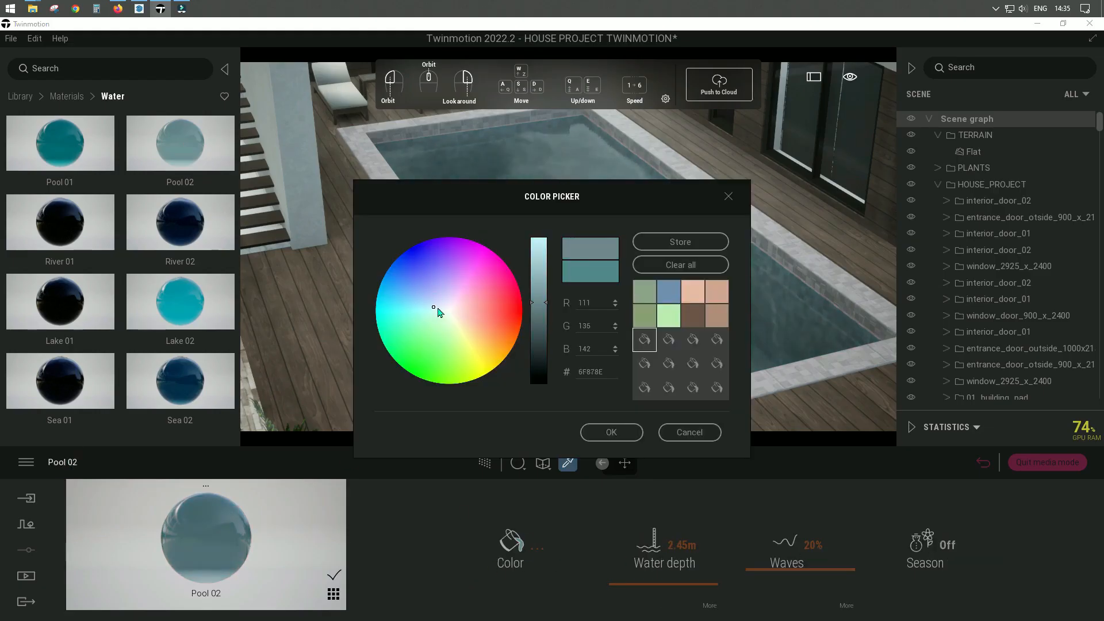
pyautogui.moveTo(520, 194); pyautogui.dragTo(335, 180)
pyautogui.click(237, 290)
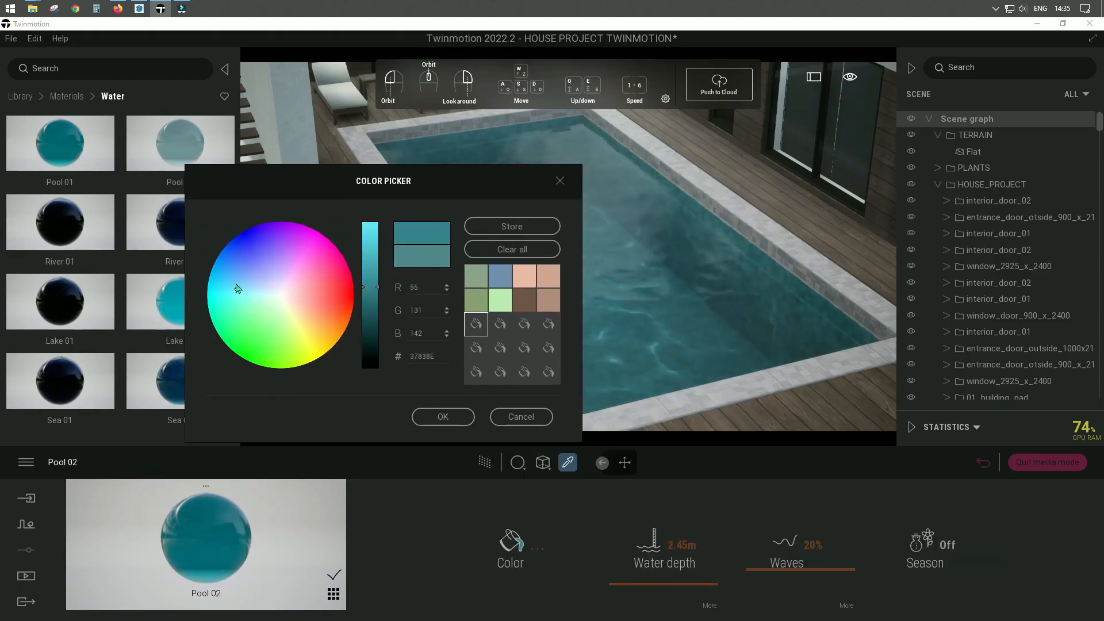
pyautogui.click(229, 291)
pyautogui.click(443, 417)
pyautogui.click(485, 463)
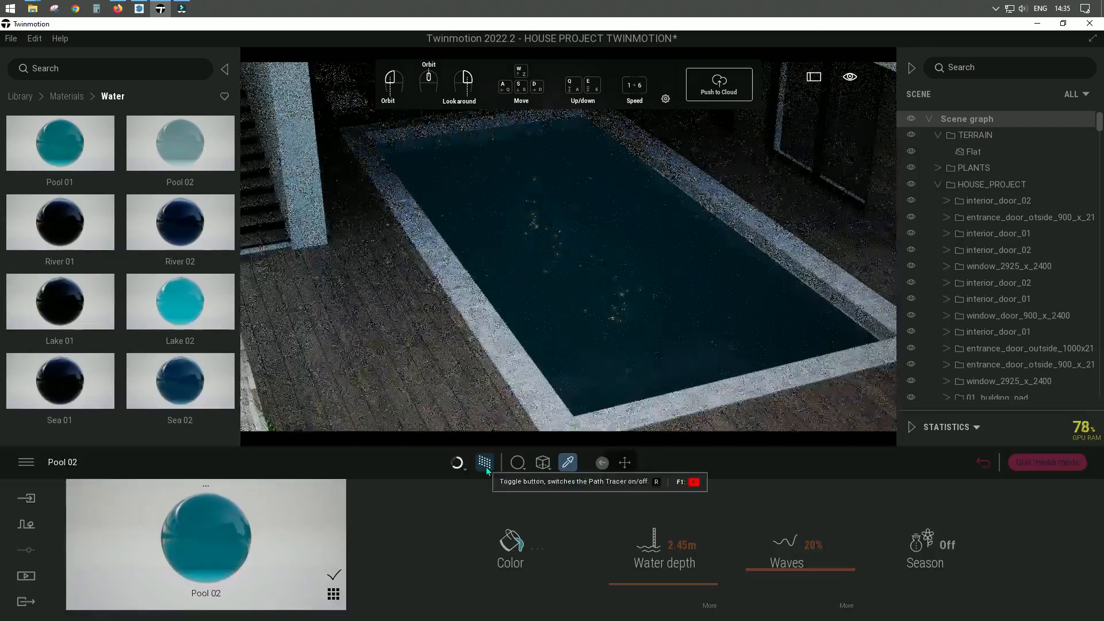
# - Replace the swimming pool's water with Pool 01 and set its water depth to 0.10 m
pyautogui.click(588, 369)
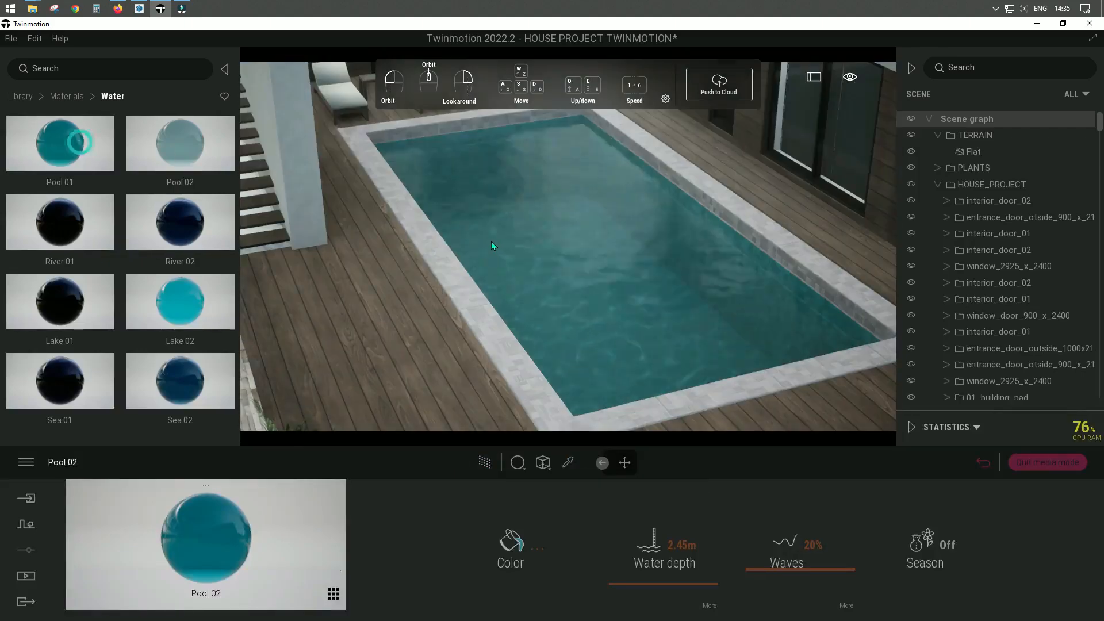
pyautogui.moveTo(671, 549); pyautogui.dragTo(672, 616)
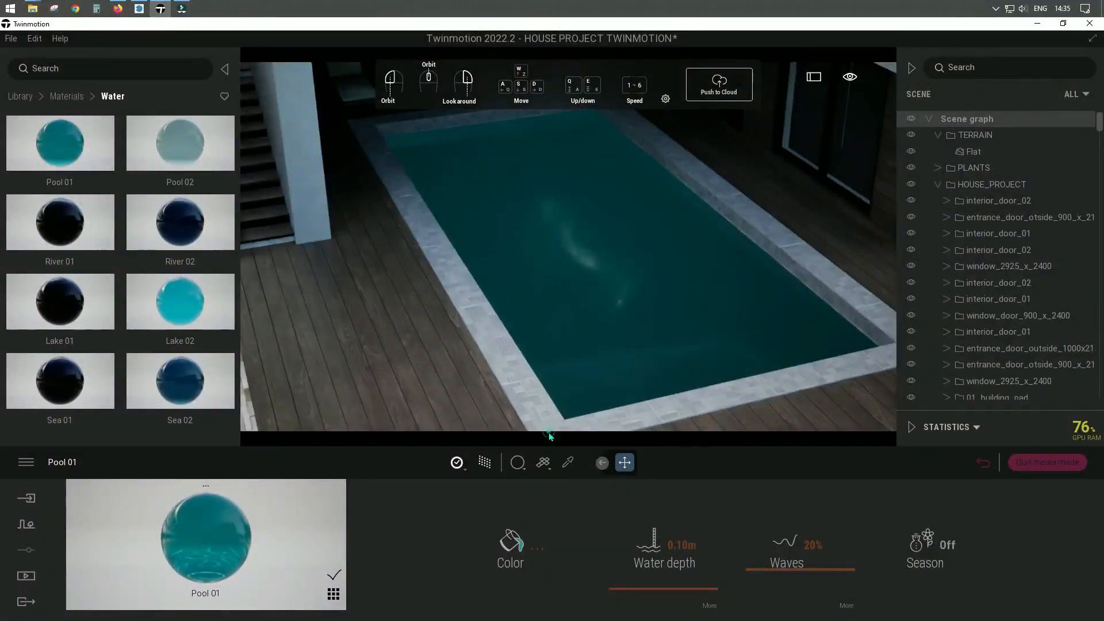
# - Try Pool 02 on the swimming pool's water again, with a lighter, greyer color
pyautogui.moveTo(180, 144); pyautogui.dragTo(508, 239)
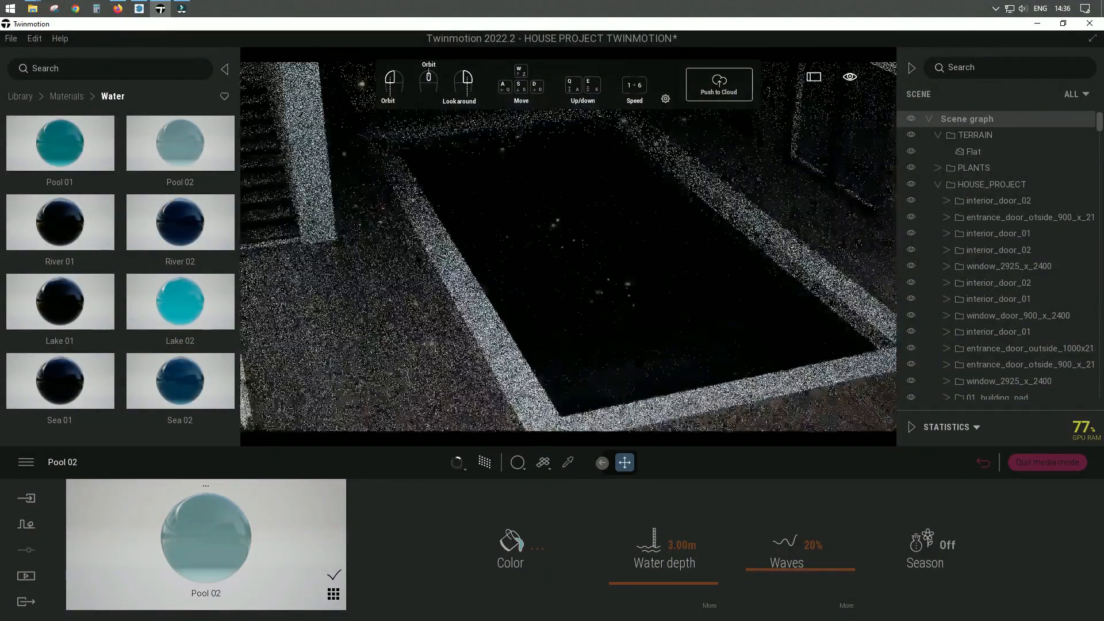
pyautogui.click(511, 552)
pyautogui.click(441, 308)
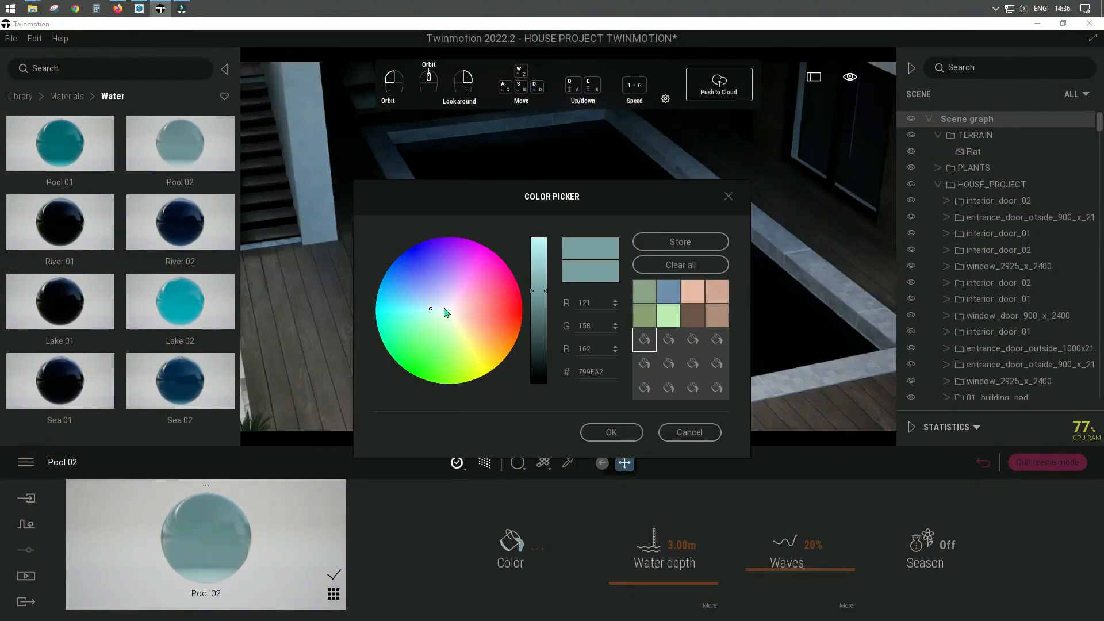
pyautogui.click(622, 438)
pyautogui.scroll(3, 697, 347)
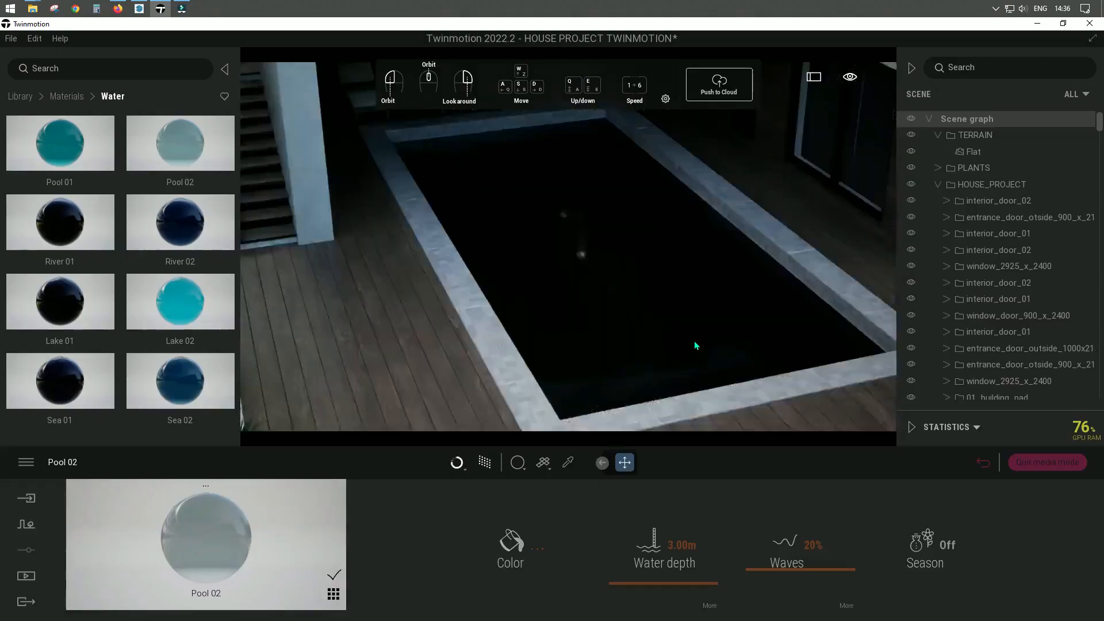
# - Replace the swimming pool's water with Lake 02 and preview it closer with the Path Tracer
pyautogui.click(482, 466)
pyautogui.moveTo(495, 322); pyautogui.dragTo(282, 226, button='middle')
pyautogui.moveTo(180, 302); pyautogui.dragTo(520, 283)
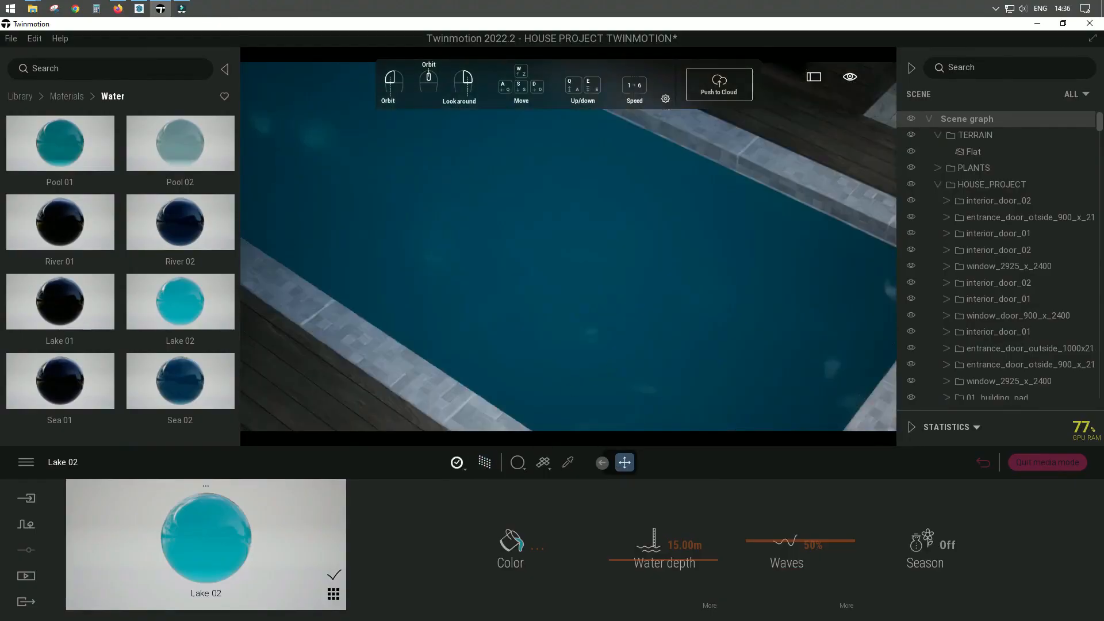
# - Replace the swimming pool's Lake 02 water with Pool 01 and turn its season effect on
pyautogui.moveTo(520, 283)
pyautogui.mouseDown(button='middle')
pyautogui.moveTo(506, 253)
pyautogui.moveTo(460, 311)
pyautogui.moveTo(611, 365)
pyautogui.mouseUp(button='middle')
pyautogui.click(456, 462)
pyautogui.moveTo(85, 144); pyautogui.dragTo(506, 322)
pyautogui.click(456, 462)
pyautogui.click(944, 543)
# - Try a turbidity of 9% on the swimming pool's Pool 01 water
pyautogui.moveTo(681, 587); pyautogui.dragTo(682, 612)
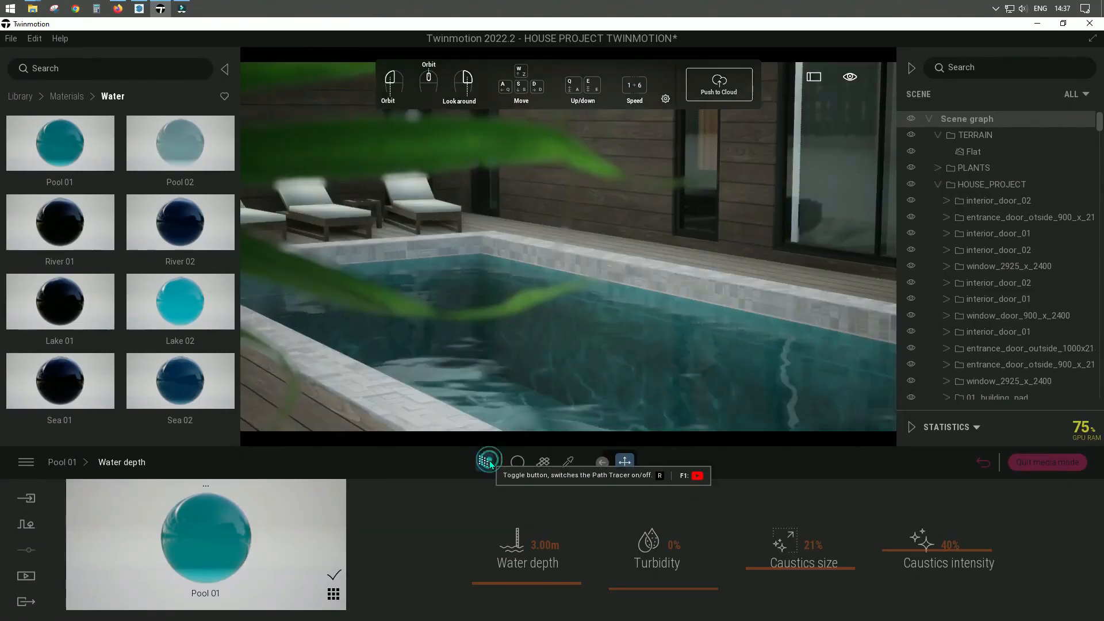
pyautogui.click(672, 584)
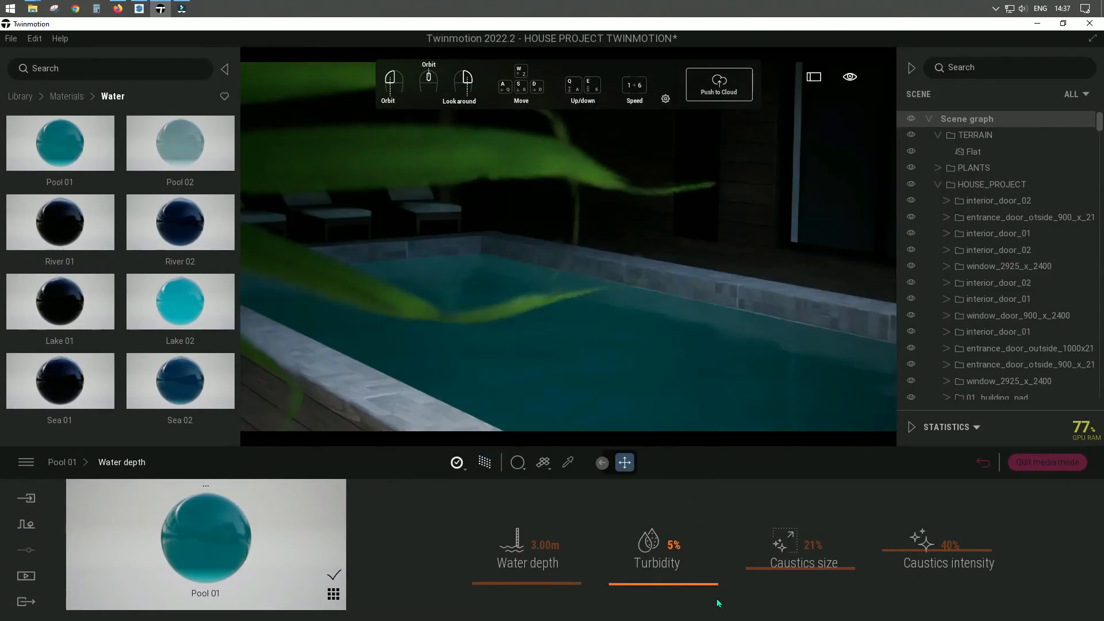
pyautogui.click(678, 581)
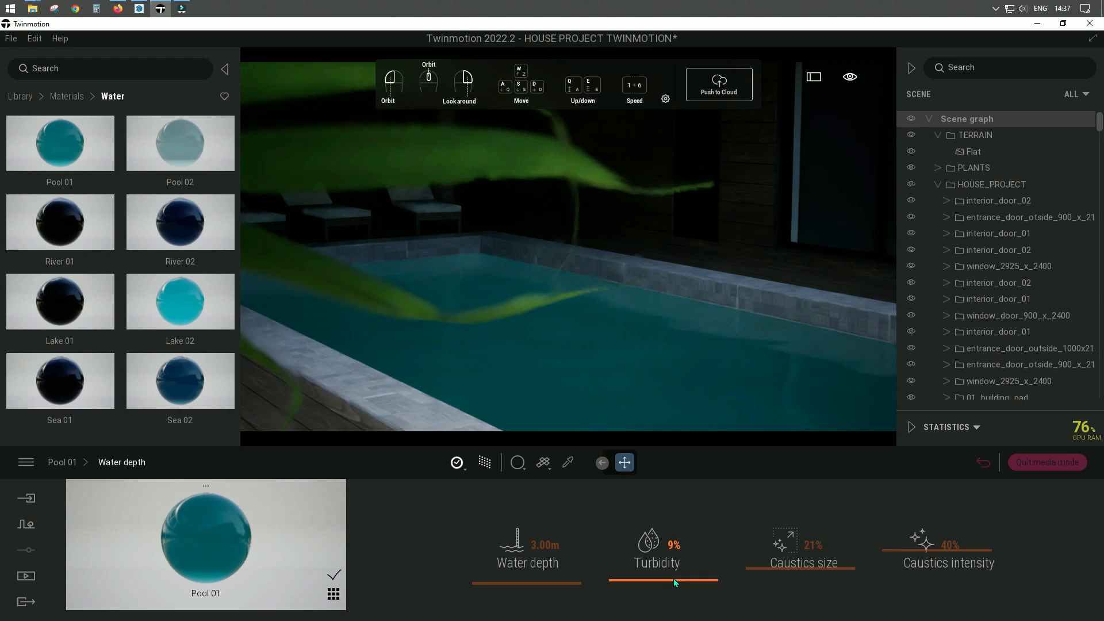
# - Recolor the swimming pool's Pool 01 water to a lighter, bluer teal
pyautogui.click(514, 544)
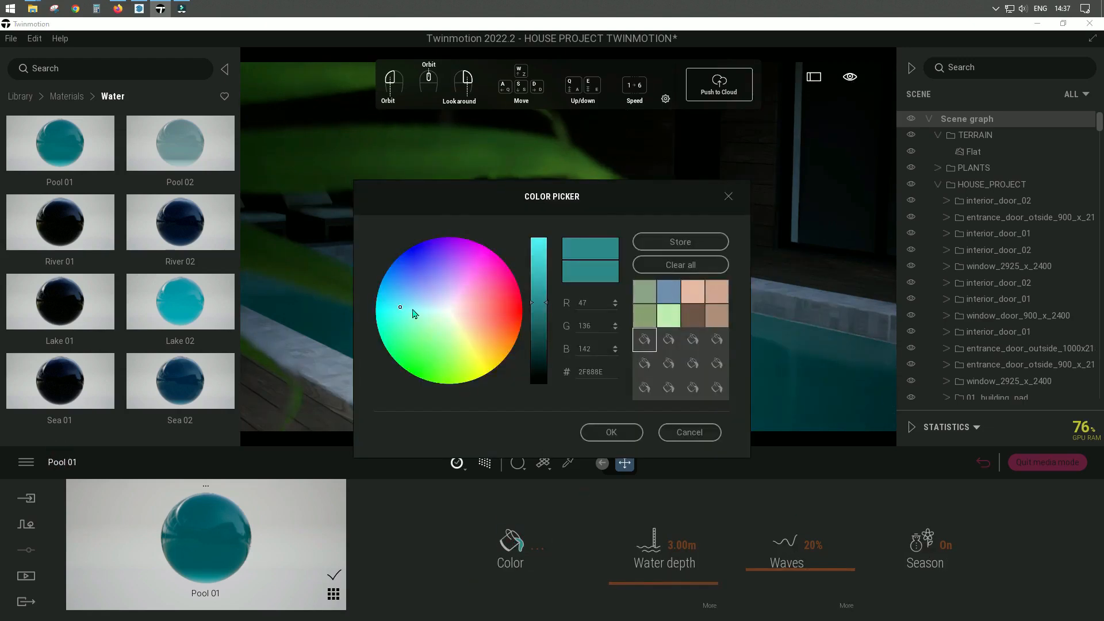
pyautogui.click(420, 309)
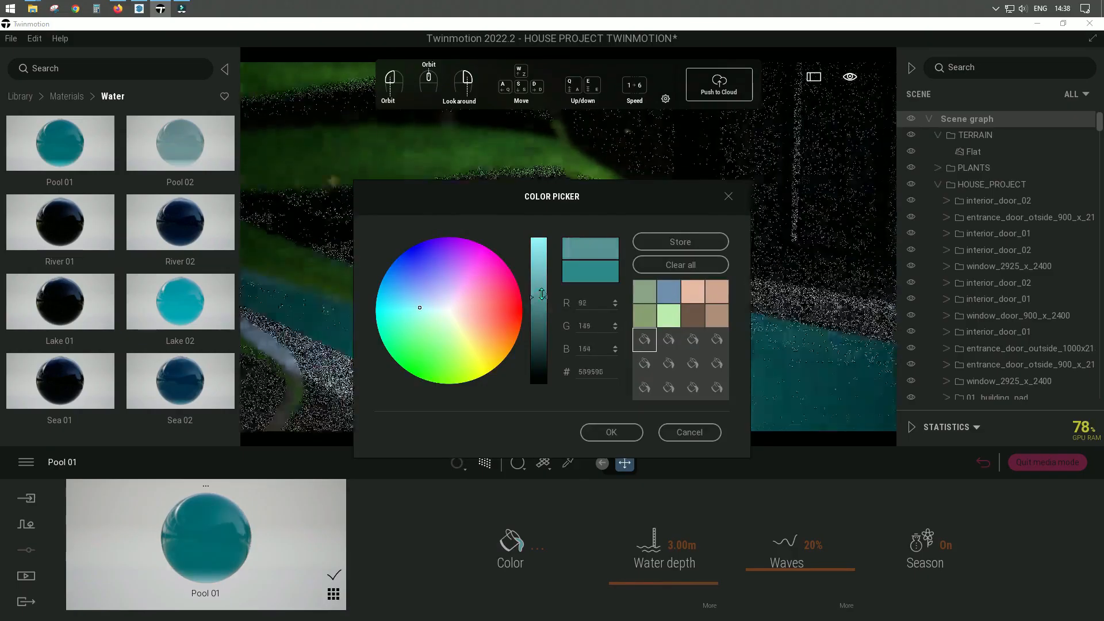
pyautogui.click(400, 306)
pyautogui.moveTo(546, 302); pyautogui.dragTo(545, 286)
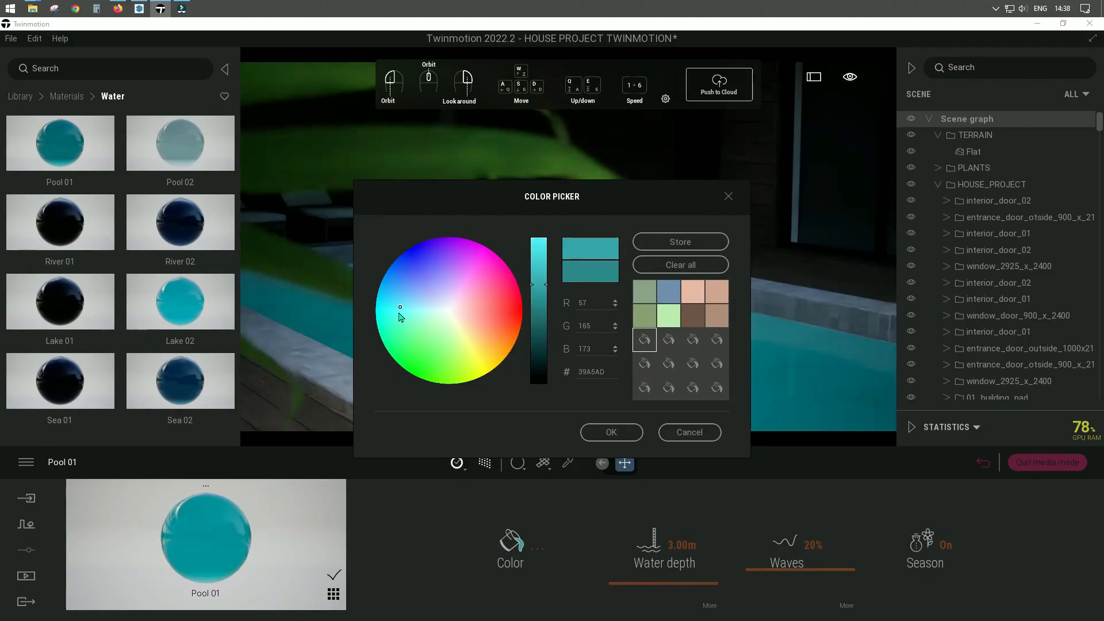
pyautogui.click(404, 306)
pyautogui.click(618, 432)
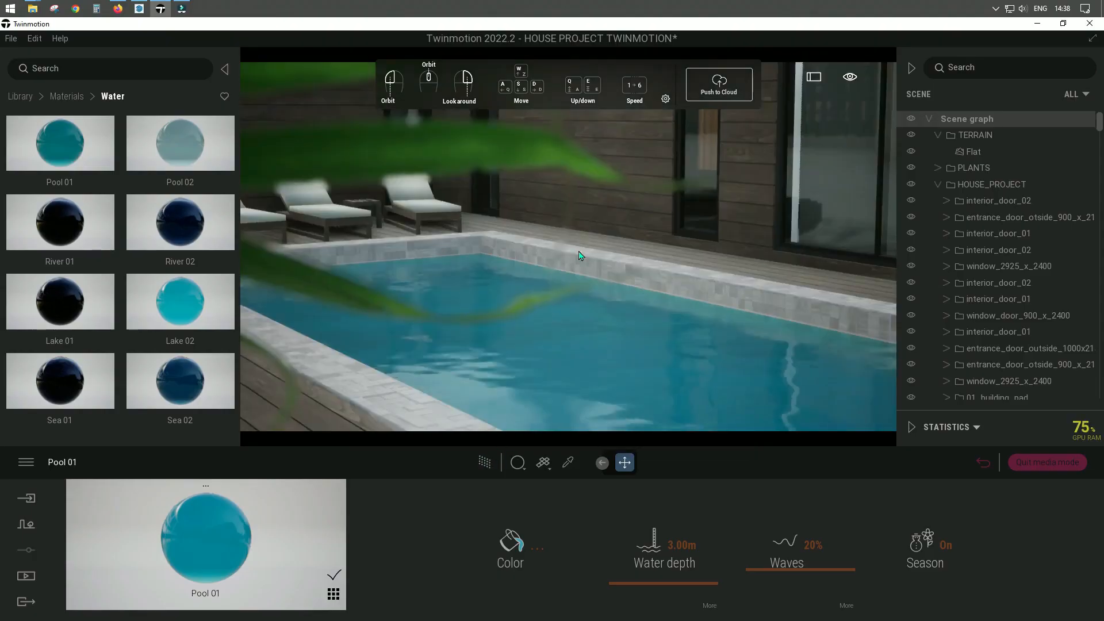
# - Set the Pool 01 water's waves to 51%, waves size to 35% and flow speed to 26%
pyautogui.moveTo(604, 230); pyautogui.dragTo(663, 257, button='right')
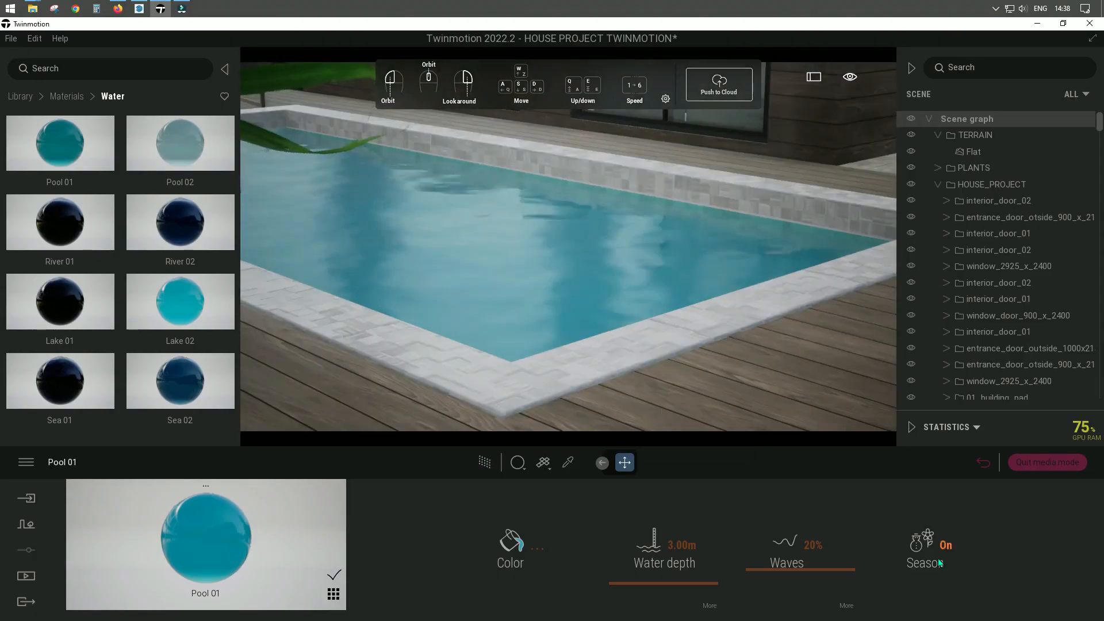
pyautogui.click(846, 605)
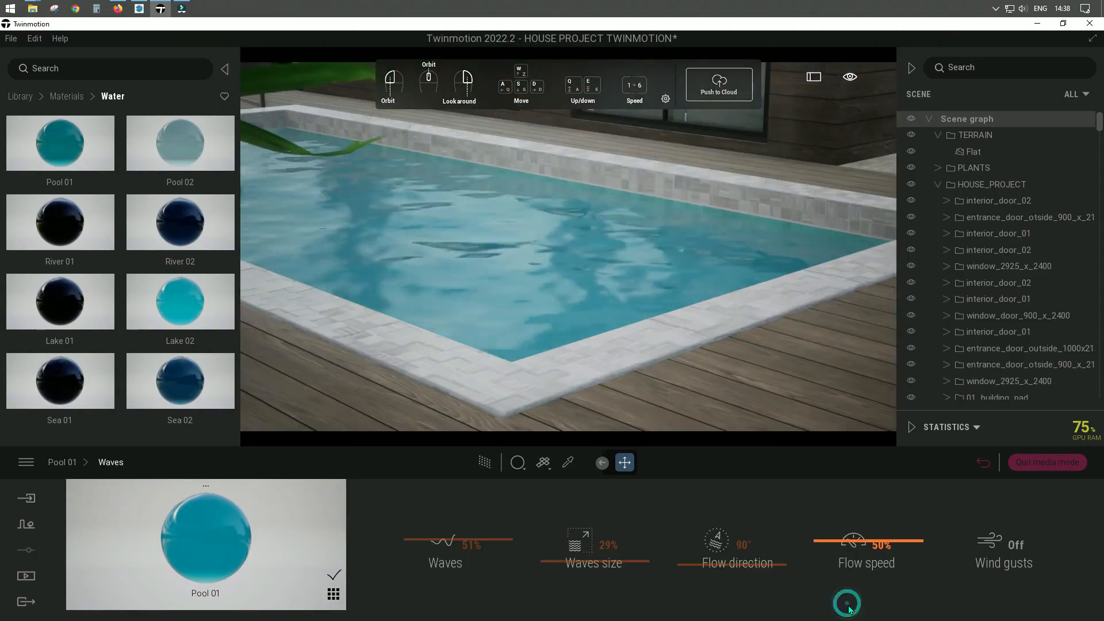
pyautogui.moveTo(601, 569); pyautogui.dragTo(601, 563)
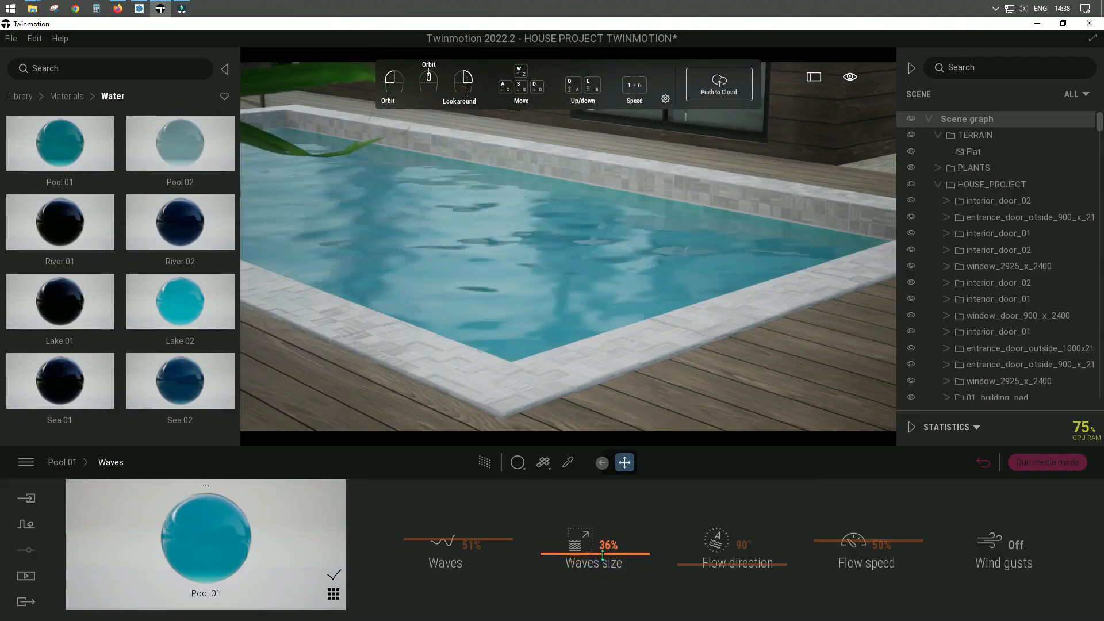
pyautogui.moveTo(867, 541); pyautogui.dragTo(869, 552)
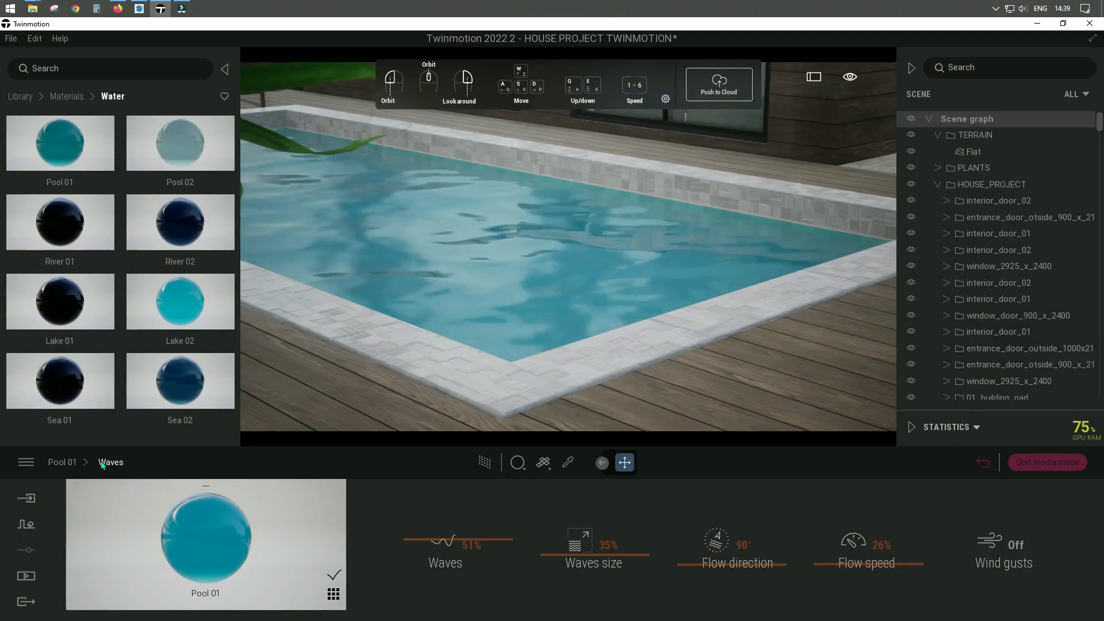
# - Set the pool water's caustics size to 45% and turbidity to 2%, and preview the pool with the Path Tracer
pyautogui.click(722, 609)
pyautogui.click(719, 607)
pyautogui.moveTo(787, 571); pyautogui.dragTo(792, 595)
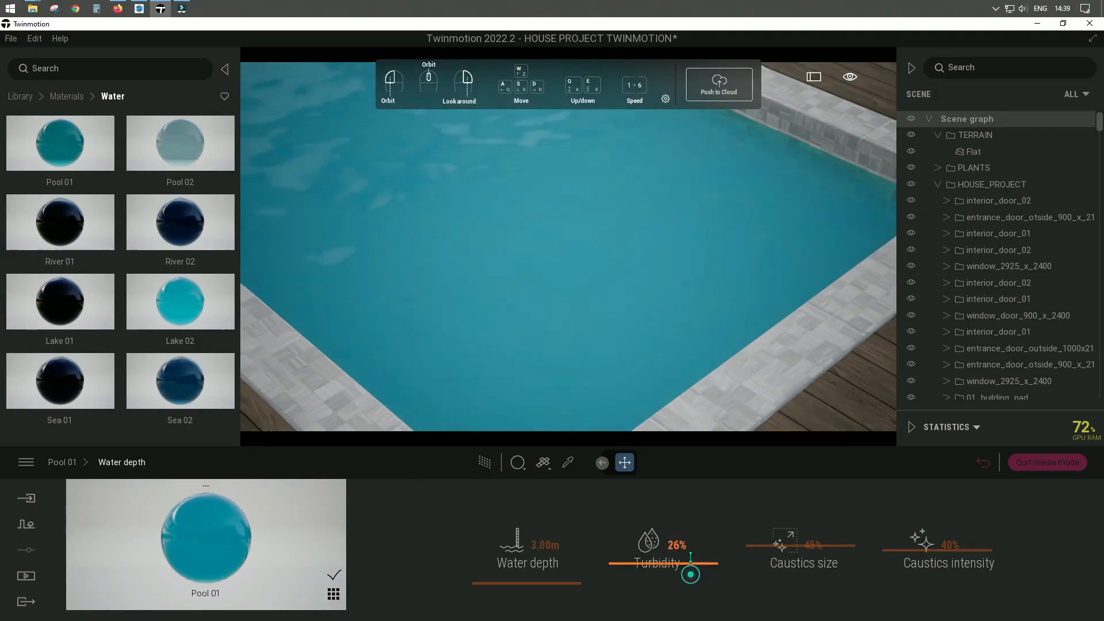
pyautogui.moveTo(688, 528); pyautogui.dragTo(695, 586)
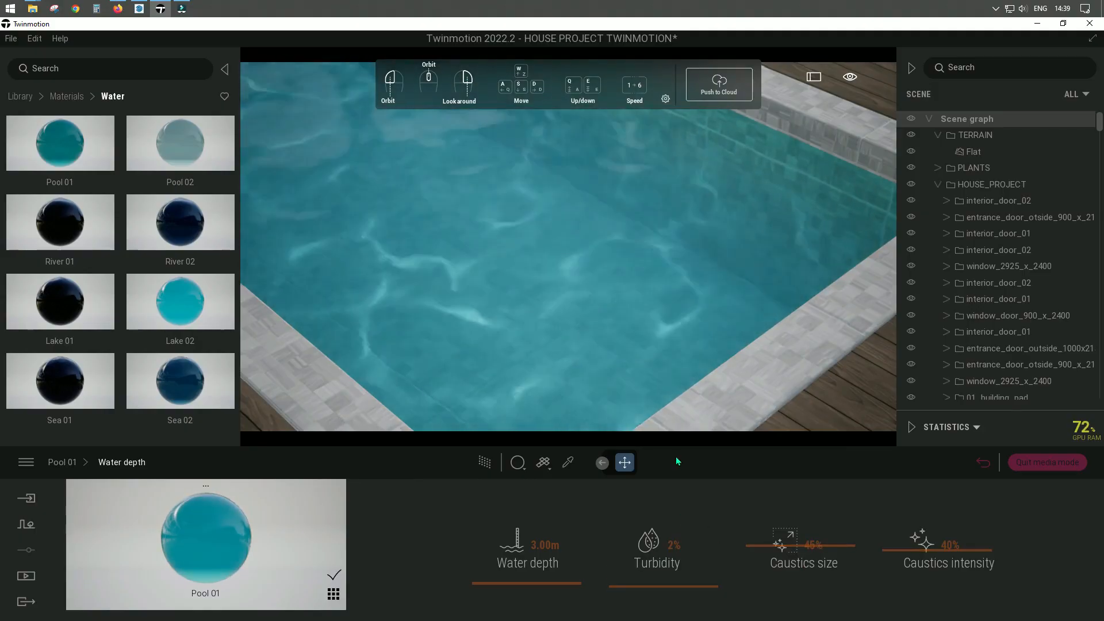
pyautogui.click(61, 462)
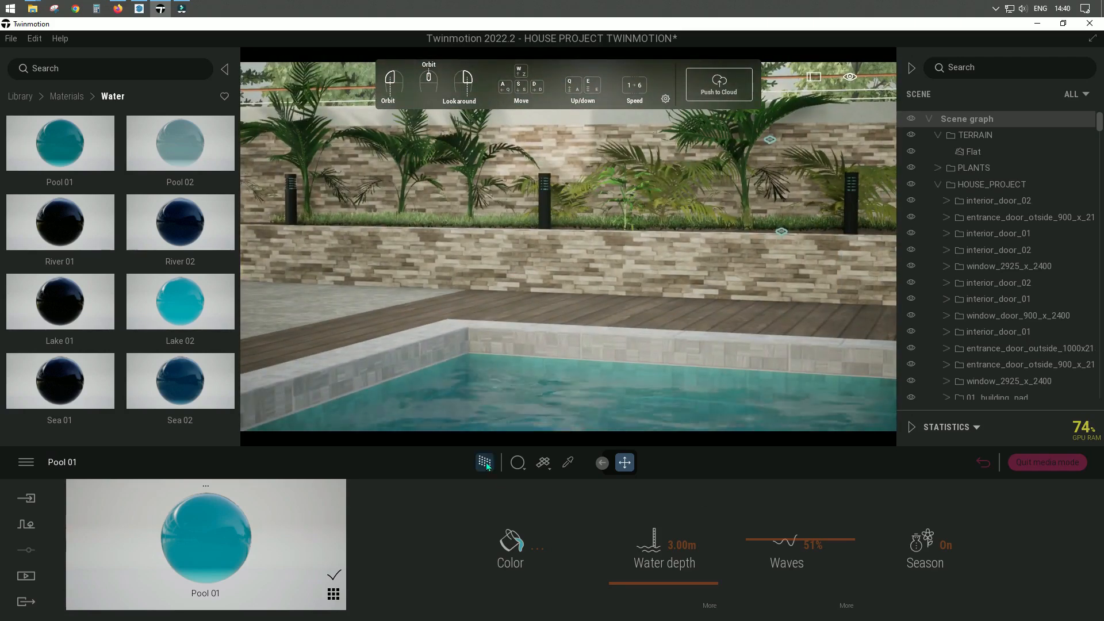
pyautogui.click(485, 462)
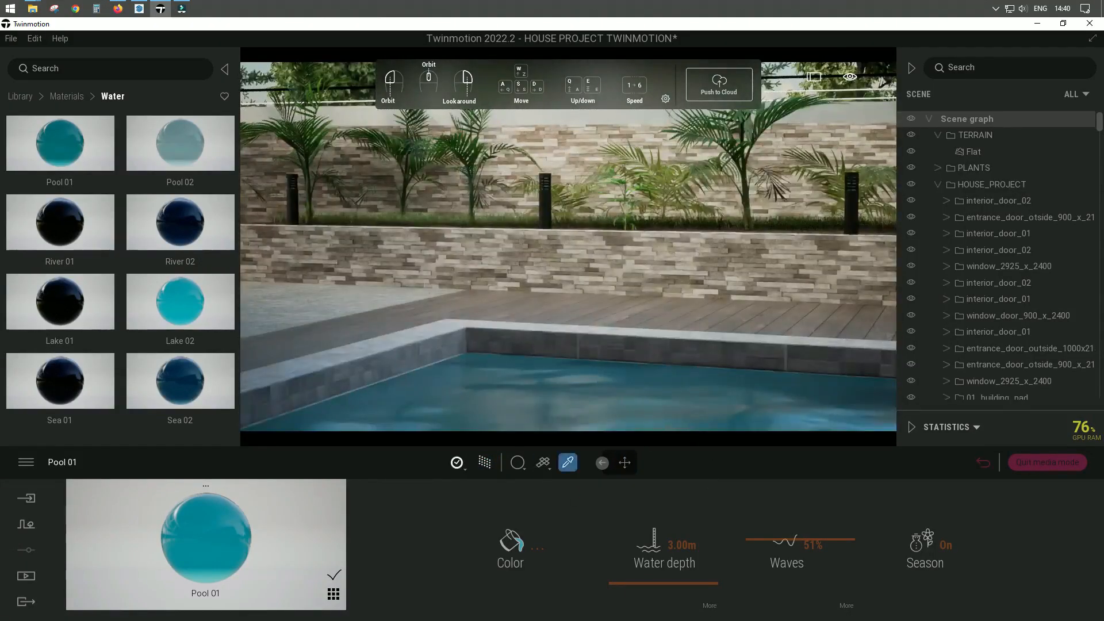
# - Recolor the garden retaining walls' Stacked stone 01 material to a light, slightly bluish grey and preview it with the Path Tracer
pyautogui.click(619, 269)
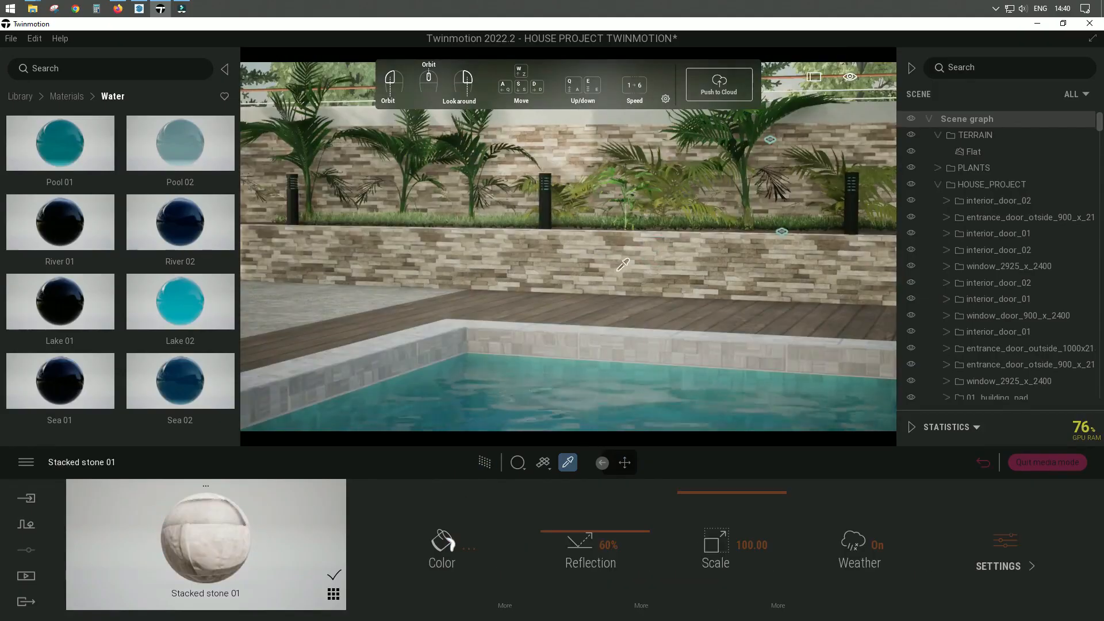
pyautogui.click(441, 544)
pyautogui.click(539, 244)
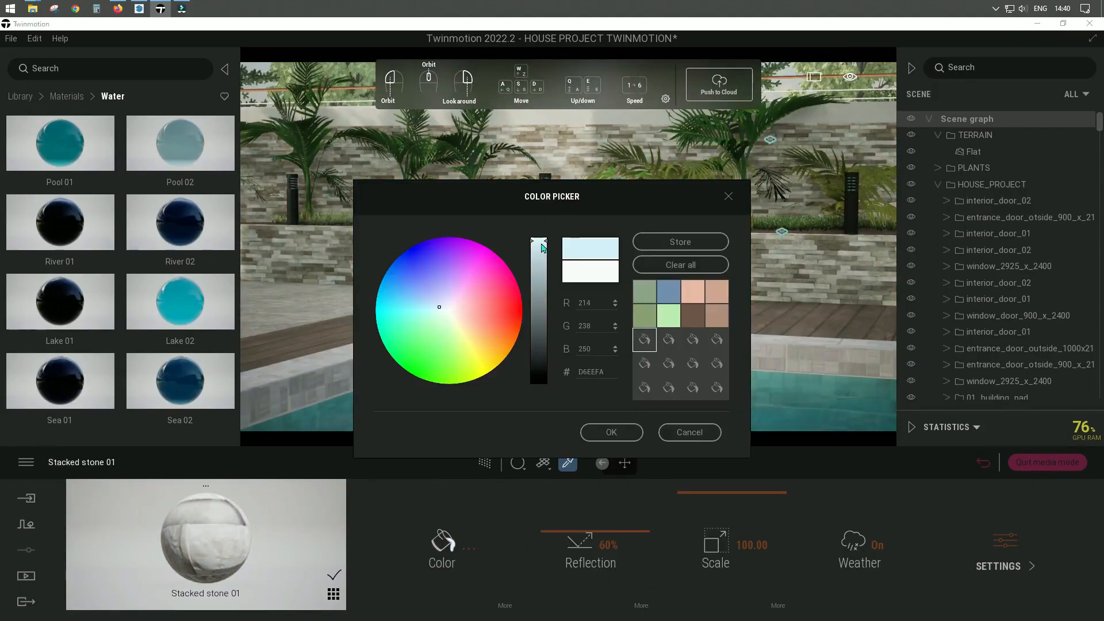
pyautogui.moveTo(542, 247); pyautogui.dragTo(542, 267)
pyautogui.click(441, 307)
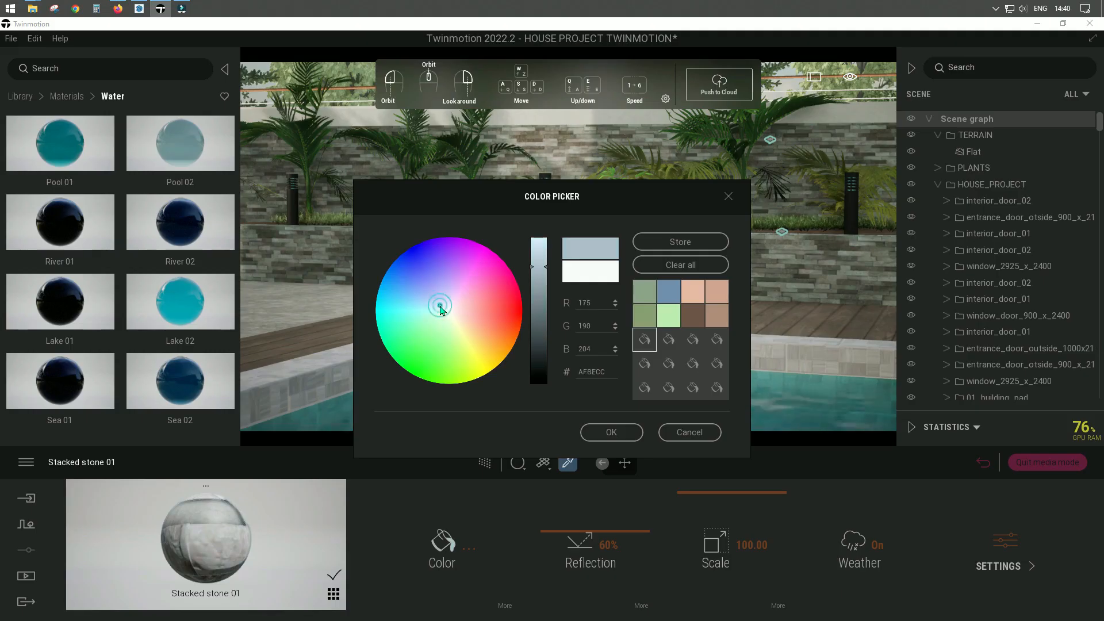
pyautogui.click(670, 293)
pyautogui.moveTo(542, 291); pyautogui.dragTo(545, 239)
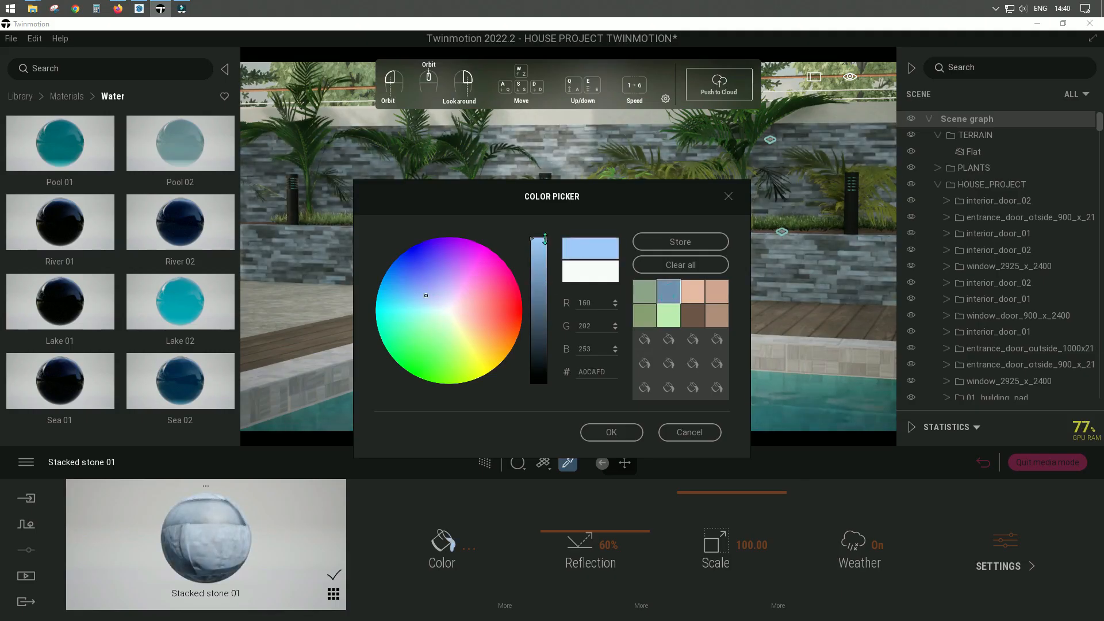
pyautogui.click(440, 304)
pyautogui.click(610, 428)
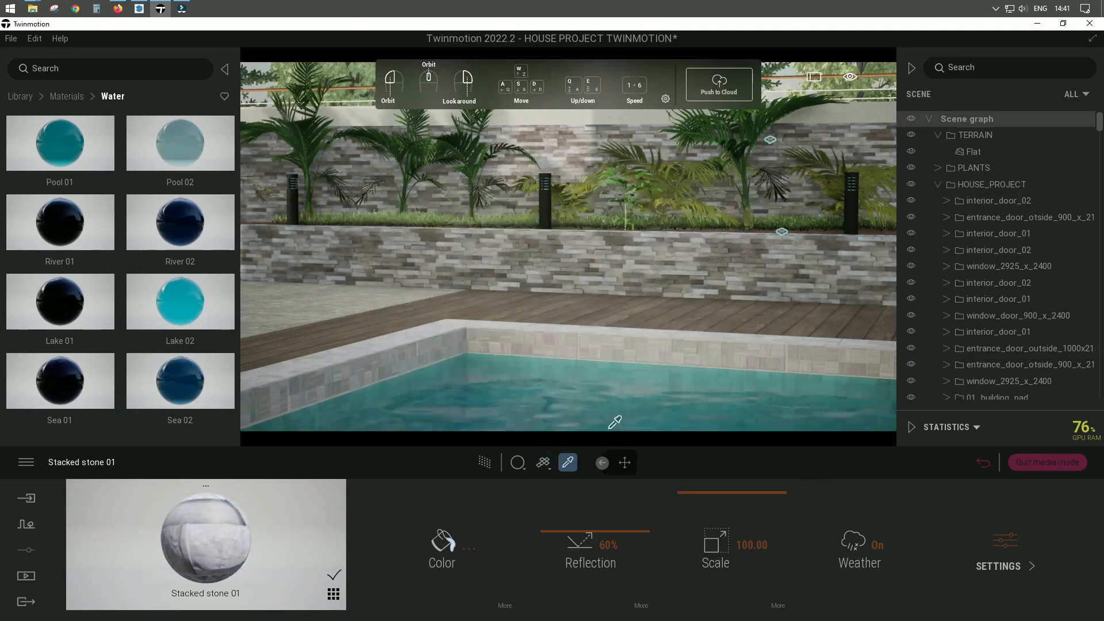
pyautogui.click(483, 466)
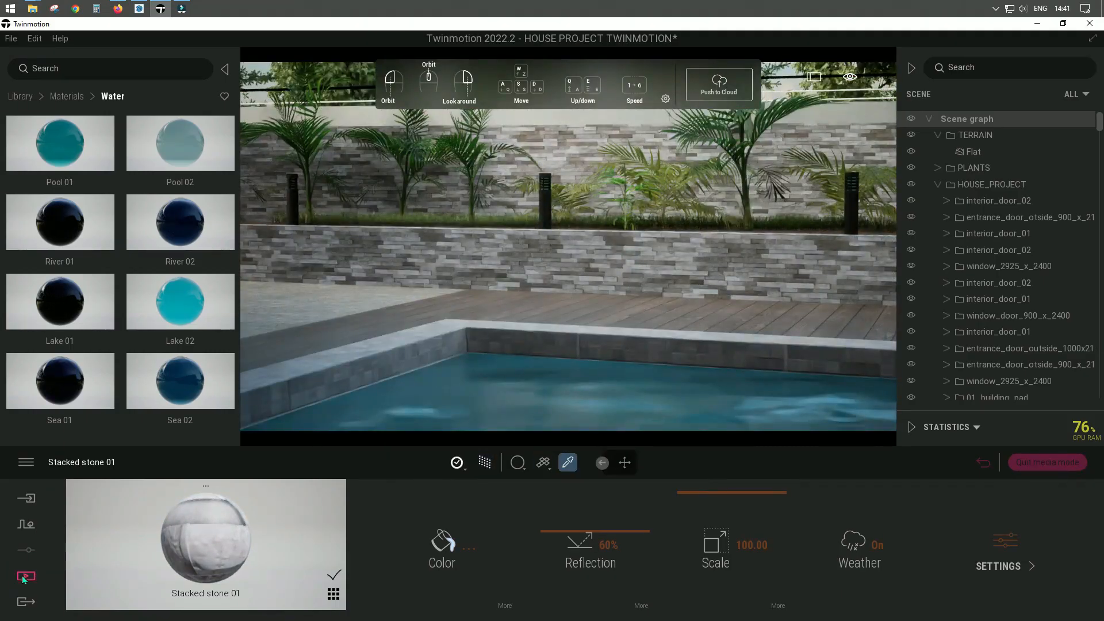
# - Open Image1 with the Path Tracer off and examine the stone retaining walls beside the terrace stairs
pyautogui.click(25, 577)
pyautogui.click(247, 518)
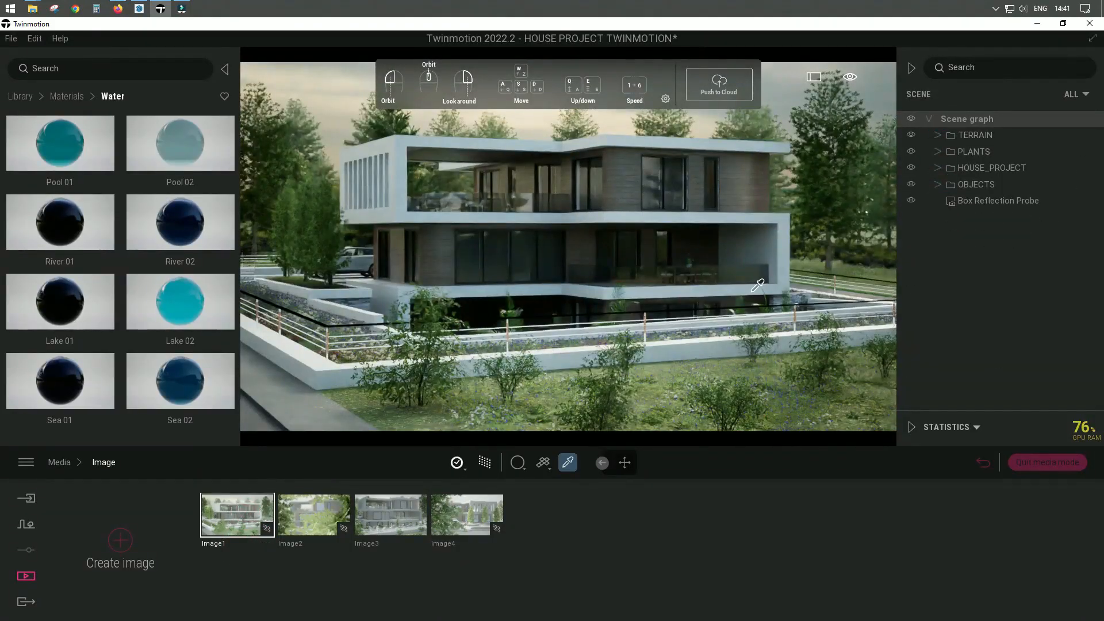
pyautogui.click(484, 464)
pyautogui.press('w')
pyautogui.moveTo(739, 252); pyautogui.dragTo(664, 266, button='right')
pyautogui.press('w')
pyautogui.press('s')
pyautogui.press('s')
pyautogui.press('w')
pyautogui.press('w')
pyautogui.click(634, 333)
pyautogui.moveTo(634, 333); pyautogui.dragTo(613, 248, button='right')
pyautogui.scroll(-5, 613, 248)
pyautogui.moveTo(613, 249); pyautogui.dragTo(547, 192, button='middle')
pyautogui.moveTo(748, 219); pyautogui.dragTo(670, 256, button='right')
pyautogui.press('s')
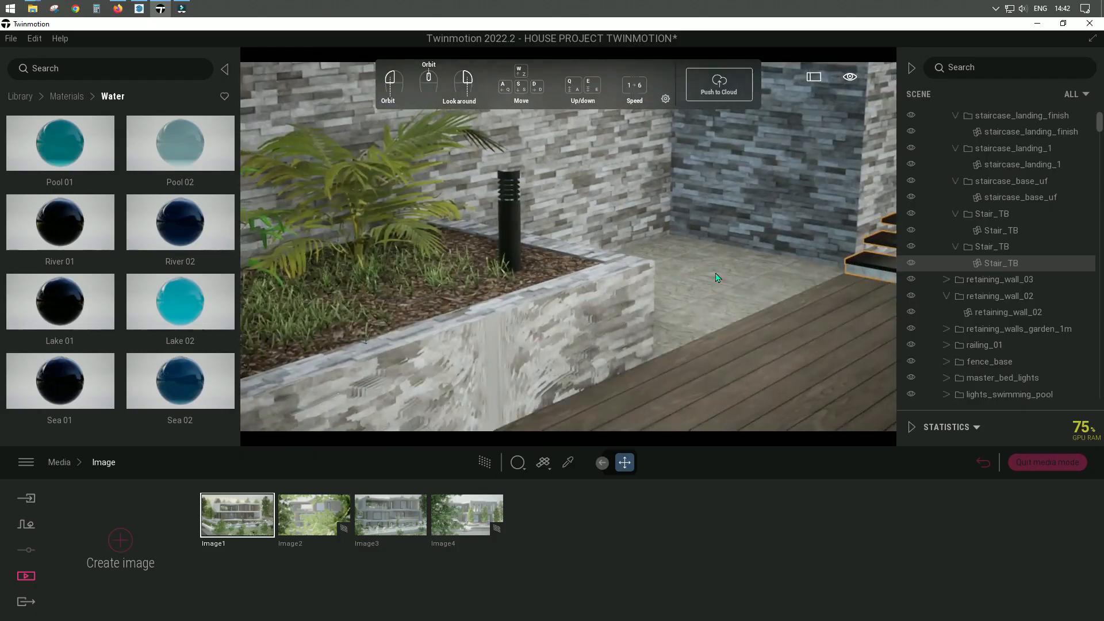
# - Select the glass cylinder inside the garden bollard light and isolate it from the rest of the scene
pyautogui.press('a')
pyautogui.moveTo(781, 307); pyautogui.dragTo(690, 368, button='middle')
pyautogui.scroll(-5, 649, 296)
pyautogui.moveTo(648, 296)
pyautogui.mouseDown(button='right')
pyautogui.moveTo(655, 230)
pyautogui.moveTo(649, 296)
pyautogui.mouseUp(button='right')
pyautogui.scroll(5, 649, 296)
pyautogui.press('Escape')
pyautogui.moveTo(623, 187); pyautogui.dragTo(517, 304, button='middle')
pyautogui.moveTo(748, 173); pyautogui.dragTo(652, 181, button='middle')
pyautogui.scroll(6, 662, 188)
pyautogui.click(652, 182)
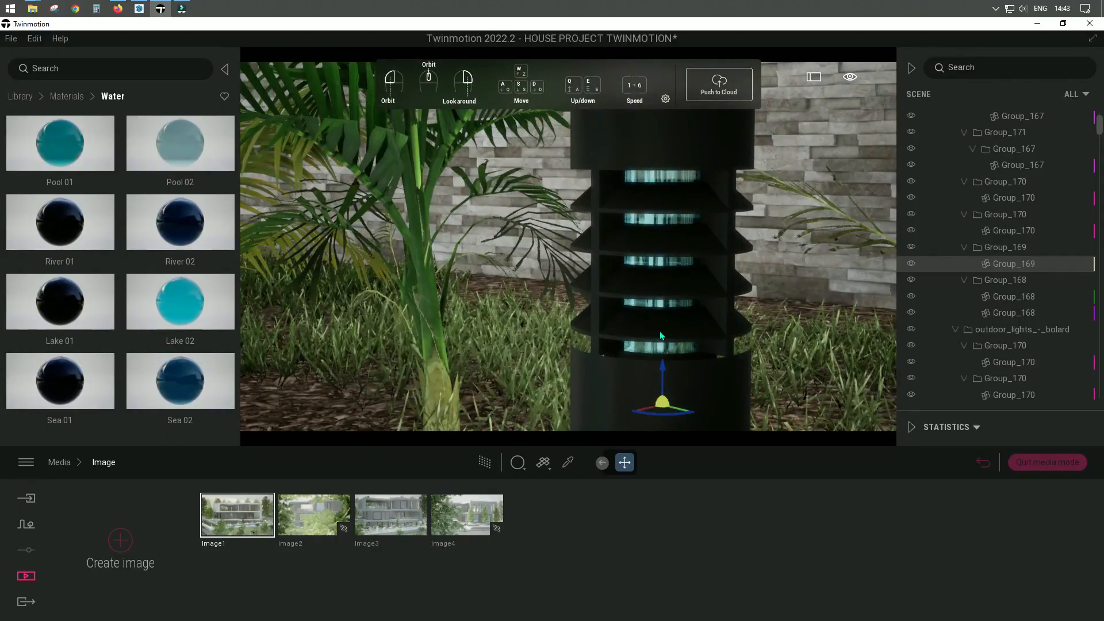
pyautogui.rightClick(939, 265)
pyautogui.click(985, 456)
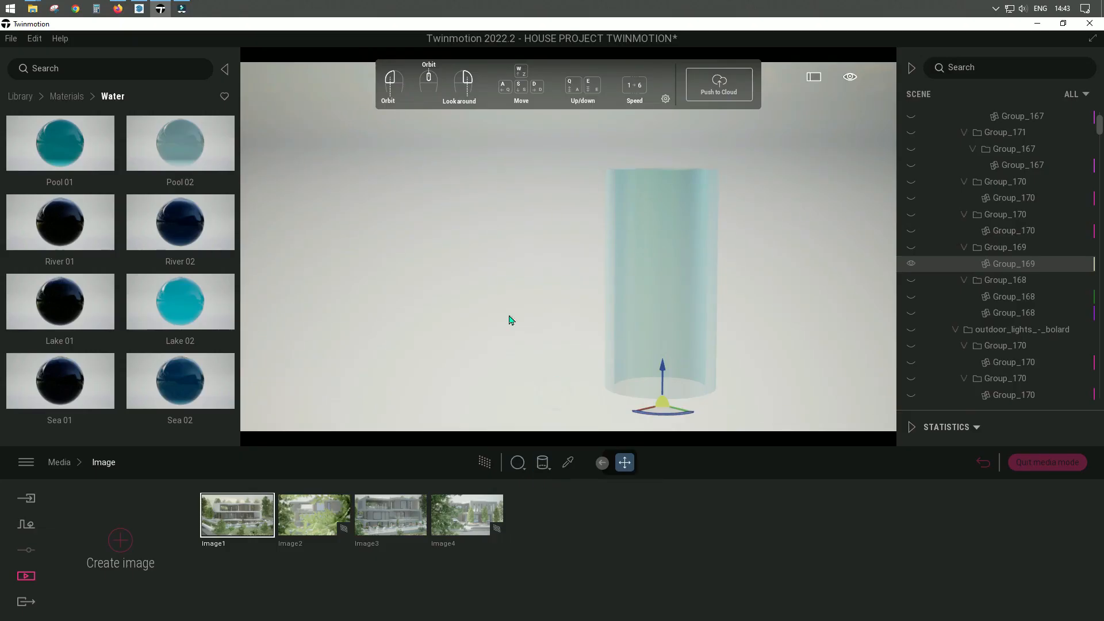
# - Apply the scene's Neon 01 material to the bollard light's isolated glass cylinder and show the whole scene again
pyautogui.click(58, 95)
pyautogui.click(542, 461)
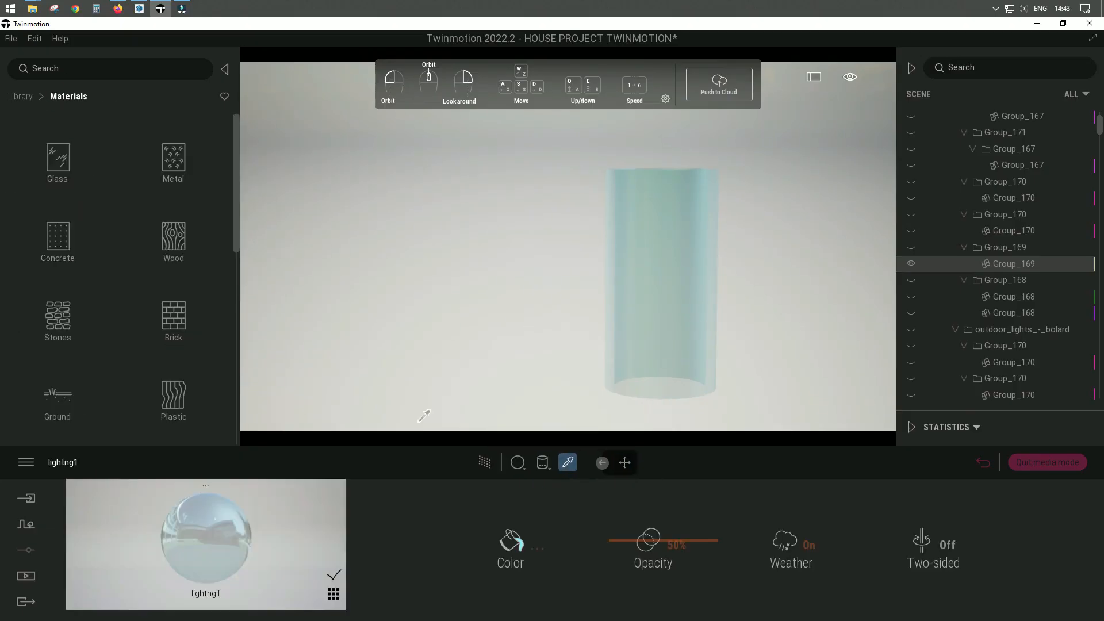
pyautogui.click(335, 599)
pyautogui.scroll(-3, 293, 569)
pyautogui.moveTo(202, 574); pyautogui.dragTo(629, 294)
pyautogui.rightClick(989, 264)
pyautogui.click(1015, 458)
# - Replace the Alluminium_Dark_Gray material on the bollard light's top cap with Brushed aluminium 01
pyautogui.scroll(-2, 193, 561)
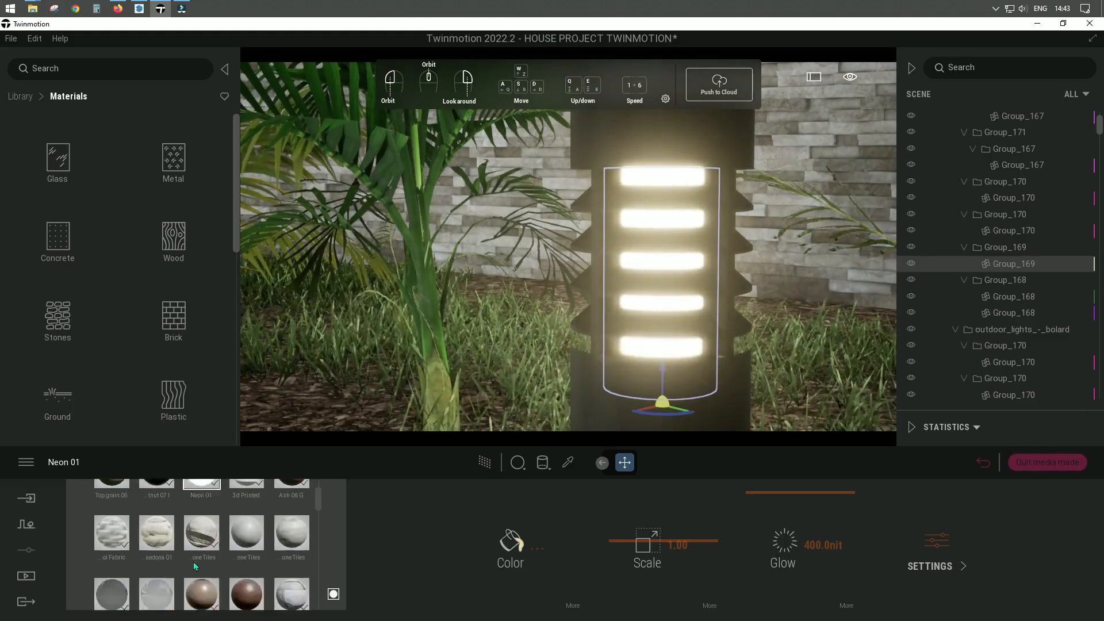
pyautogui.click(659, 137)
pyautogui.click(686, 391)
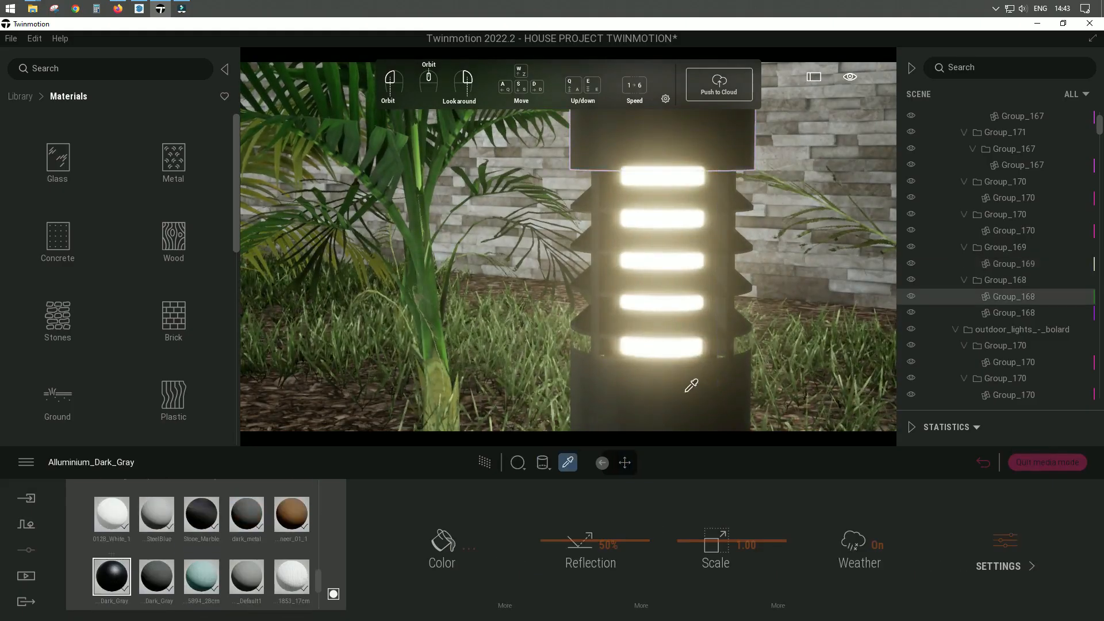
pyautogui.moveTo(319, 580); pyautogui.dragTo(328, 487)
pyautogui.scroll(-5, 304, 524)
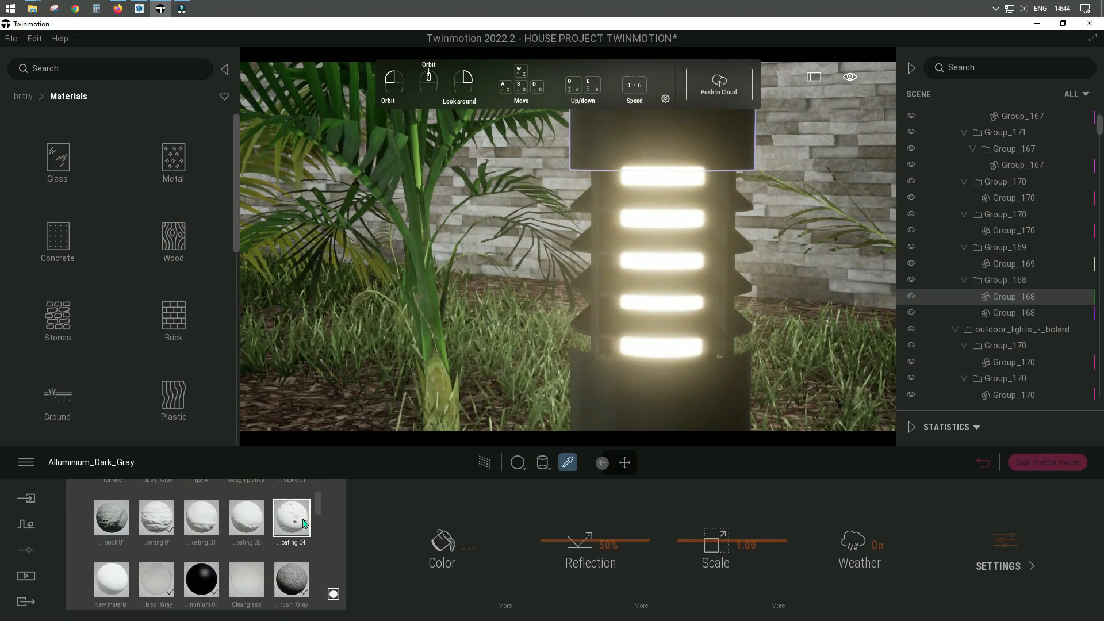
pyautogui.scroll(-3, 621, 388)
pyautogui.moveTo(621, 389); pyautogui.dragTo(646, 357, button='right')
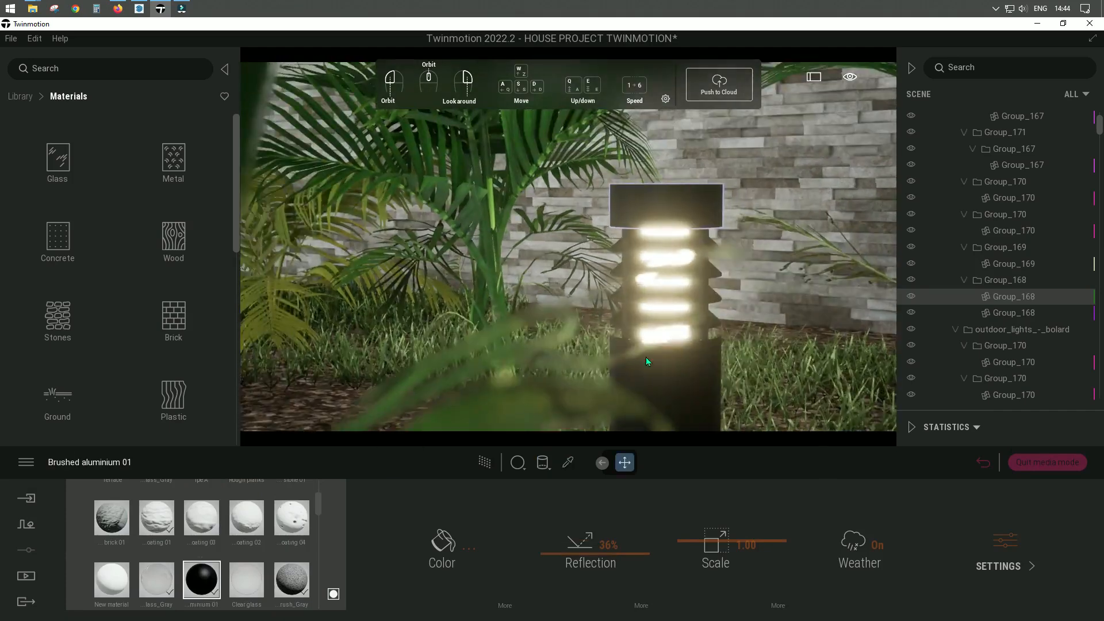
# - Replace the Alluminium_Dark_Gray material on the bollard light's vertical side post with Brushed aluminium 01
pyautogui.scroll(3, 646, 357)
pyautogui.click(663, 337)
pyautogui.click(663, 311)
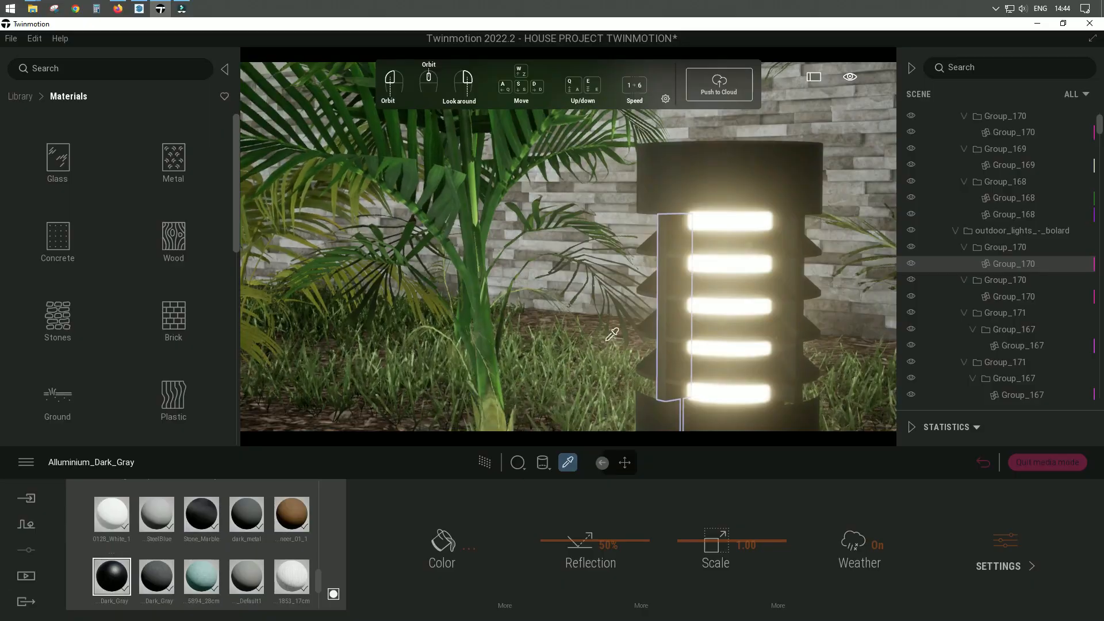
pyautogui.moveTo(319, 580); pyautogui.dragTo(320, 492)
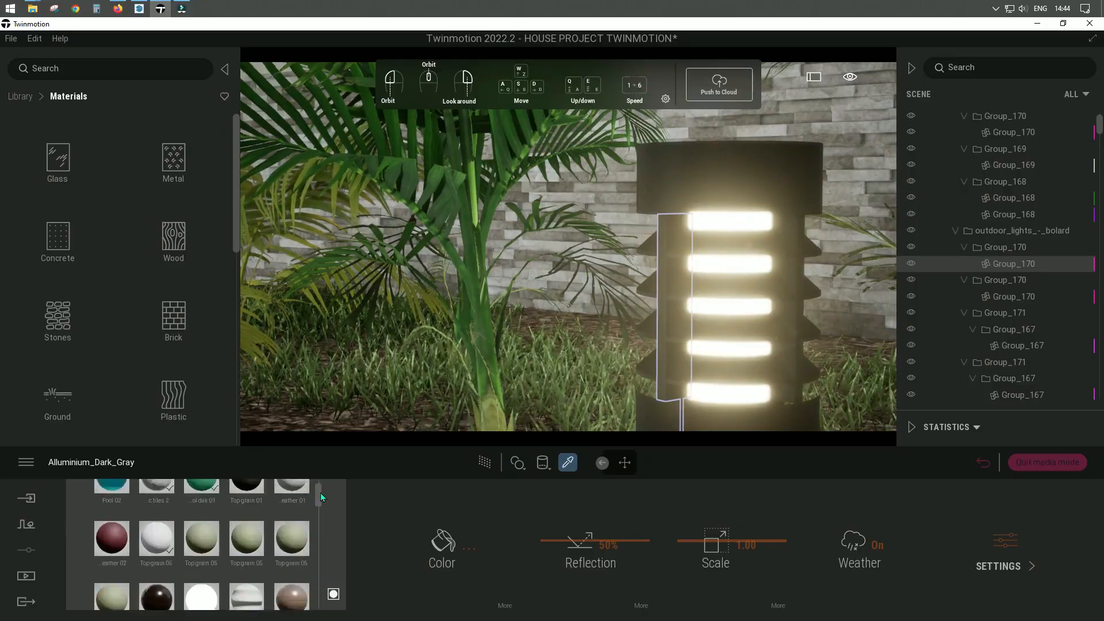
pyautogui.scroll(-5, 159, 515)
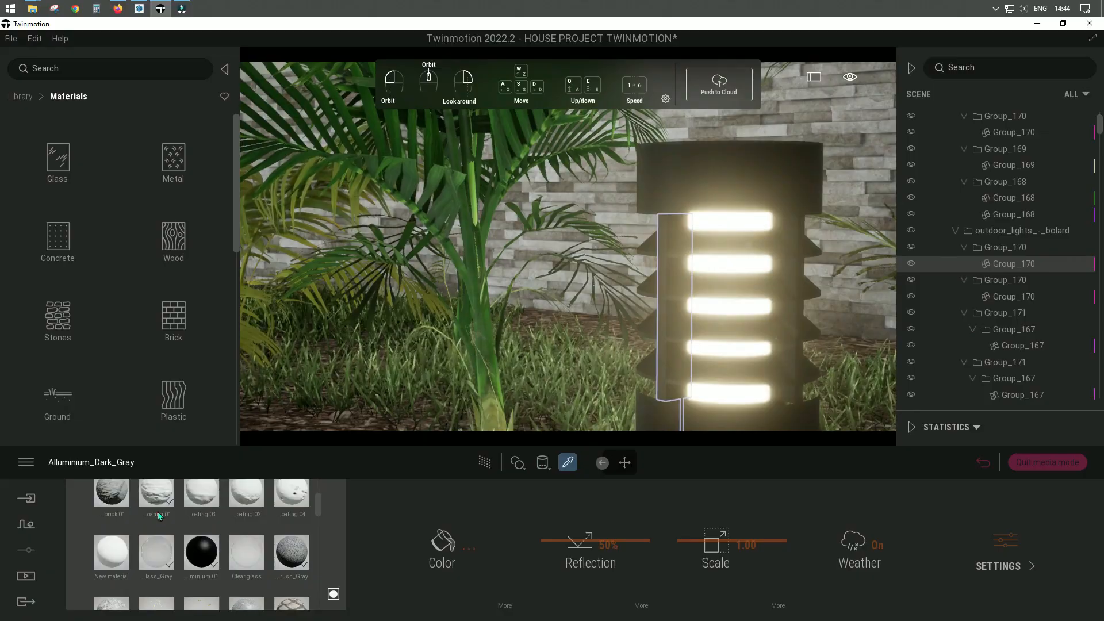
pyautogui.click(202, 552)
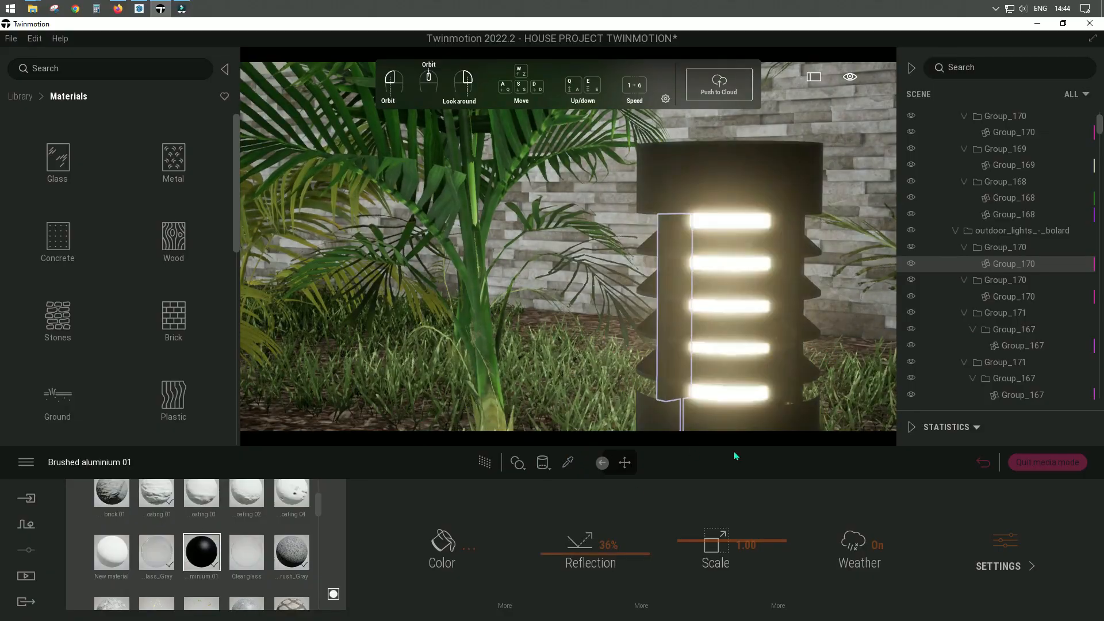
# - Examine the bollard lights along the mulch bed beside the stone retaining wall
pyautogui.click(663, 383)
pyautogui.moveTo(662, 382); pyautogui.dragTo(719, 422, button='middle')
pyautogui.moveTo(679, 253); pyautogui.dragTo(609, 242, button='middle')
pyautogui.scroll(-5, 680, 285)
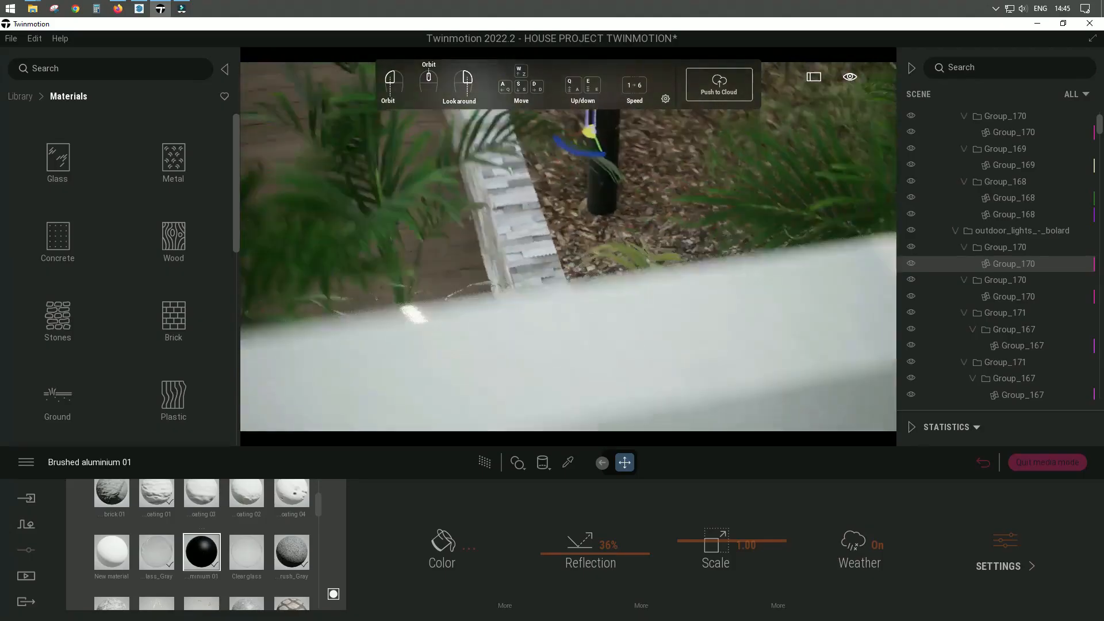
pyautogui.scroll(3, 598, 287)
pyautogui.moveTo(580, 363); pyautogui.dragTo(592, 377, button='middle')
pyautogui.press('t')
pyautogui.click(587, 380)
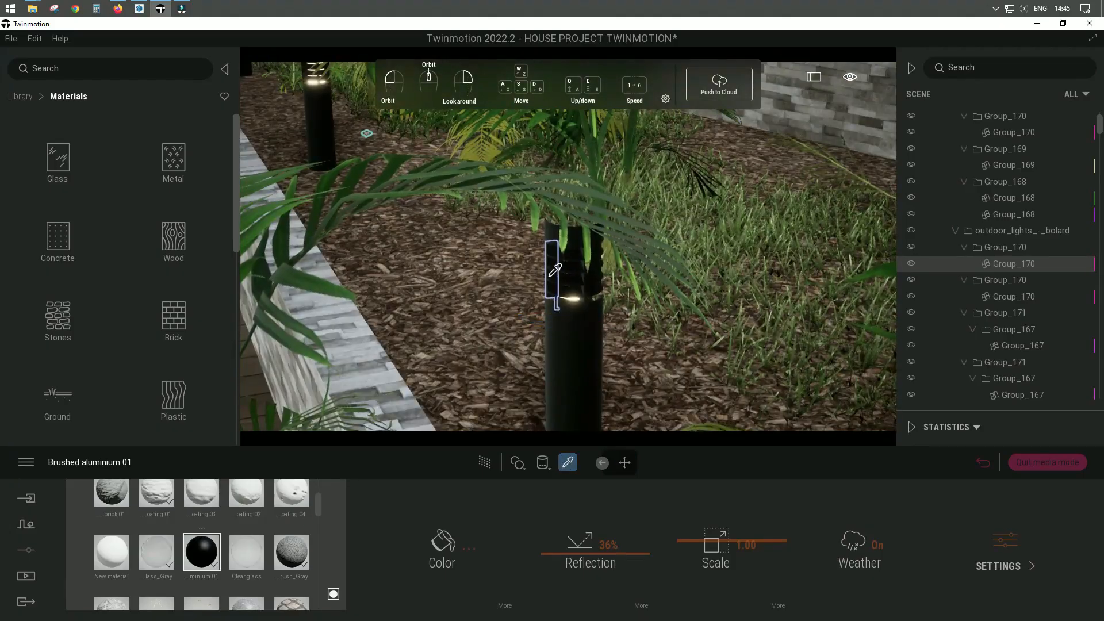
# - Display Image1 with the Path Tracer on and get ready to sample a material from it
pyautogui.click(26, 576)
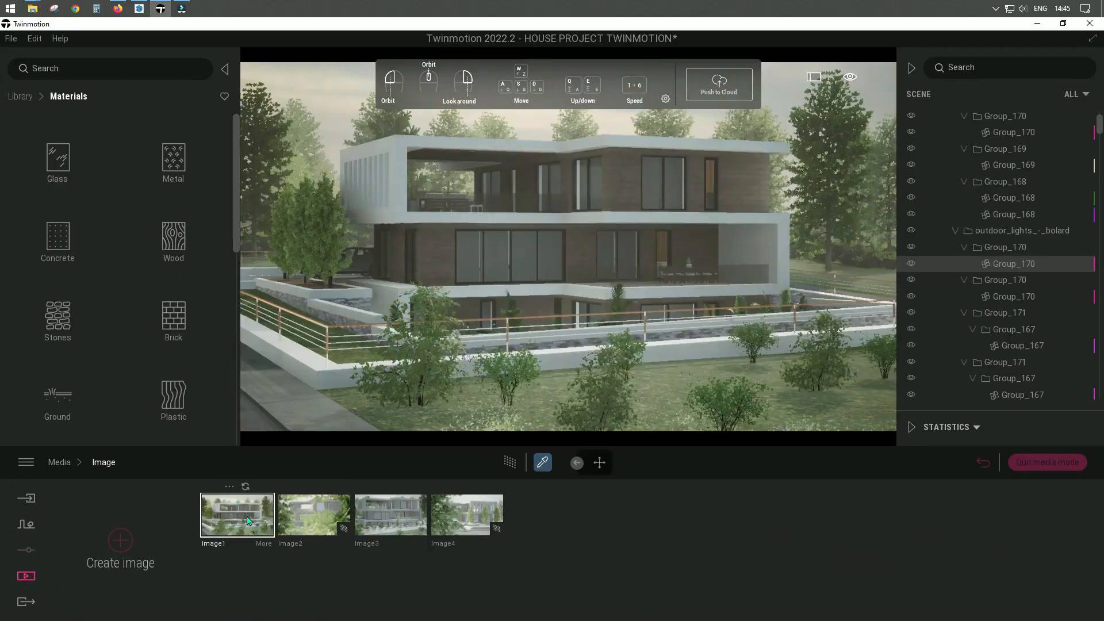
pyautogui.click(510, 463)
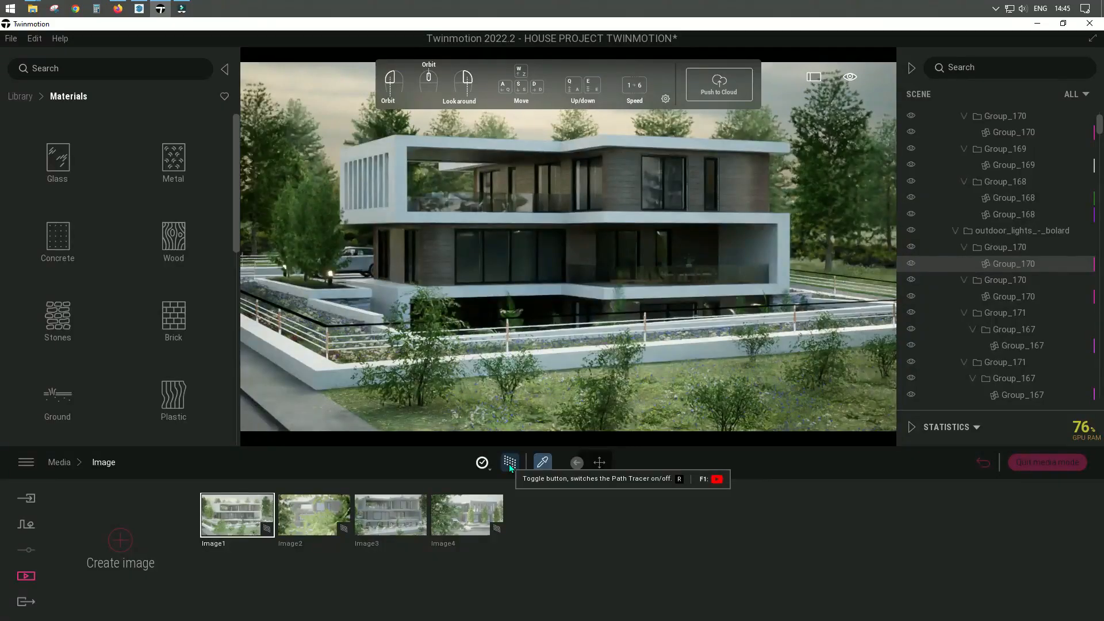
pyautogui.click(599, 462)
pyautogui.click(543, 463)
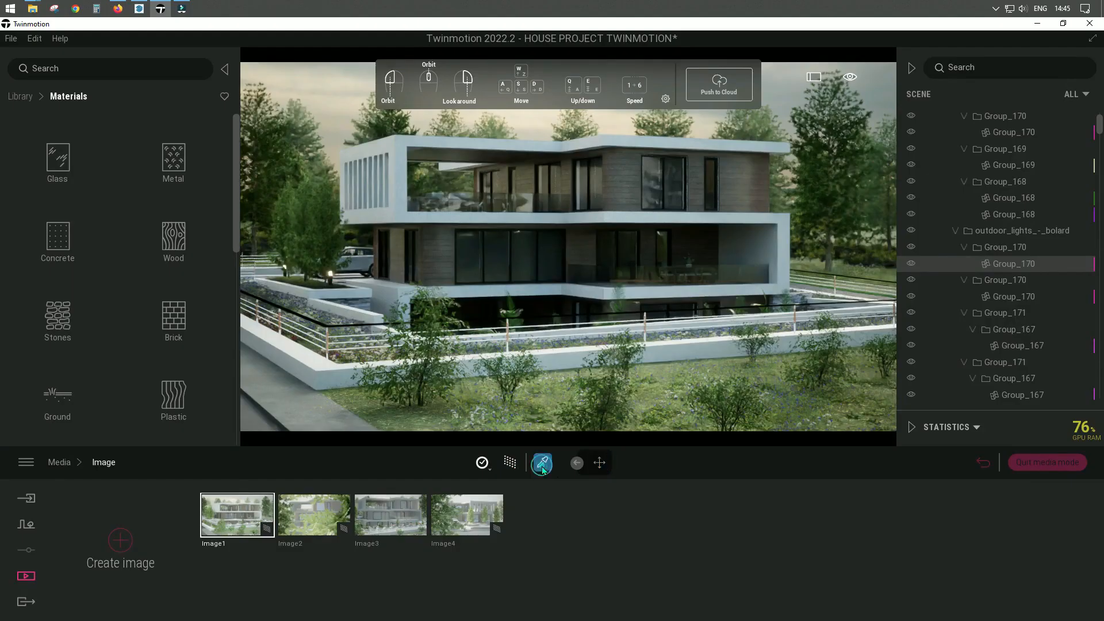
# - Leave path tracing and pick the glowing Neon 01 material of a bollard light up close beside the stone wall
pyautogui.click(330, 274)
pyautogui.click(485, 463)
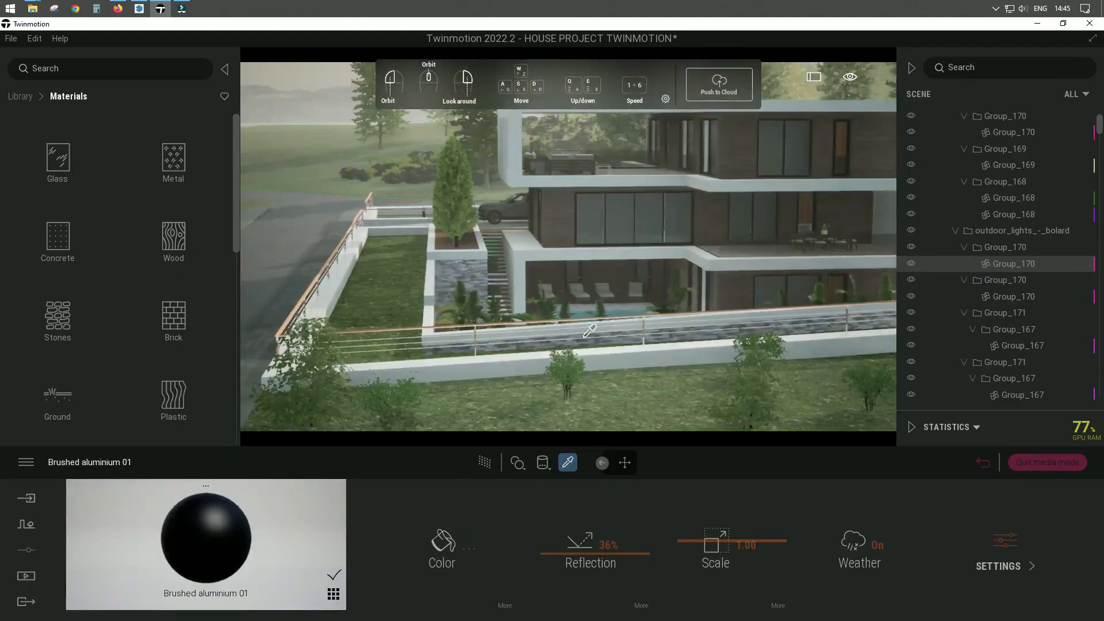
pyautogui.moveTo(700, 352); pyautogui.dragTo(513, 371, button='middle')
pyautogui.press('w')
pyautogui.moveTo(702, 350); pyautogui.dragTo(472, 368, button='right')
pyautogui.moveTo(742, 356); pyautogui.dragTo(669, 198, button='right')
pyautogui.press('w')
pyautogui.click(673, 192)
# - Find the Neon 01 material among the scene's materials and rename it "bolard light"
pyautogui.click(334, 593)
pyautogui.scroll(-1, 294, 549)
pyautogui.scroll(-1, 294, 549)
pyautogui.scroll(3, 173, 517)
pyautogui.rightClick(157, 510)
pyautogui.click(138, 451)
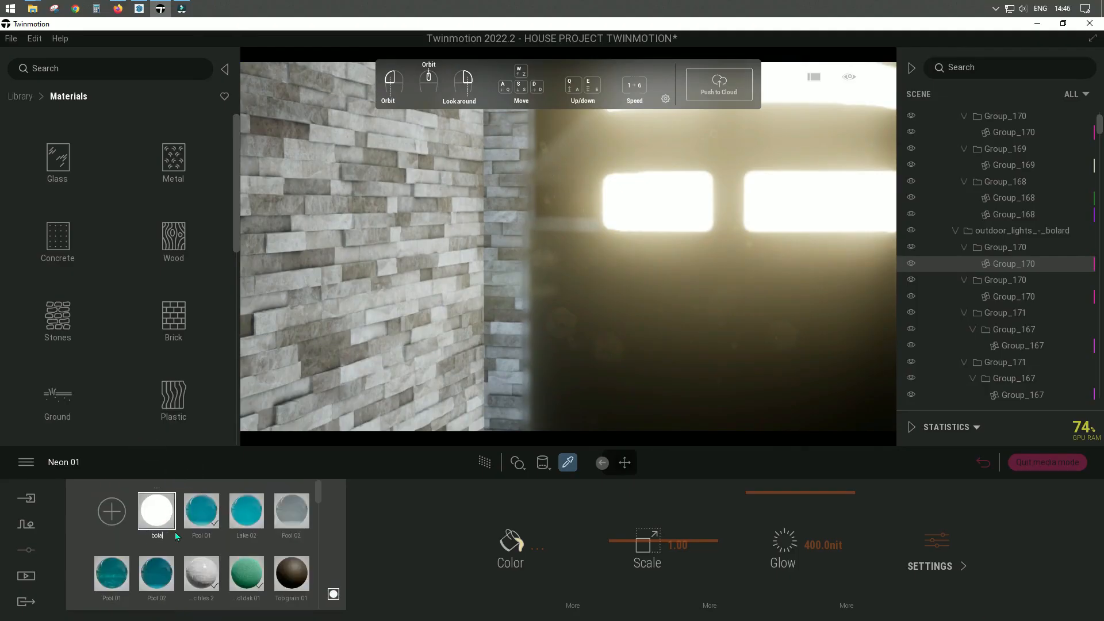
pyautogui.write('bolard light')
pyautogui.press('Return')
# - Try a lower glow on the bolard light material and view its glow temperature setting
pyautogui.click(824, 544)
pyautogui.write('100')
pyautogui.press('Return')
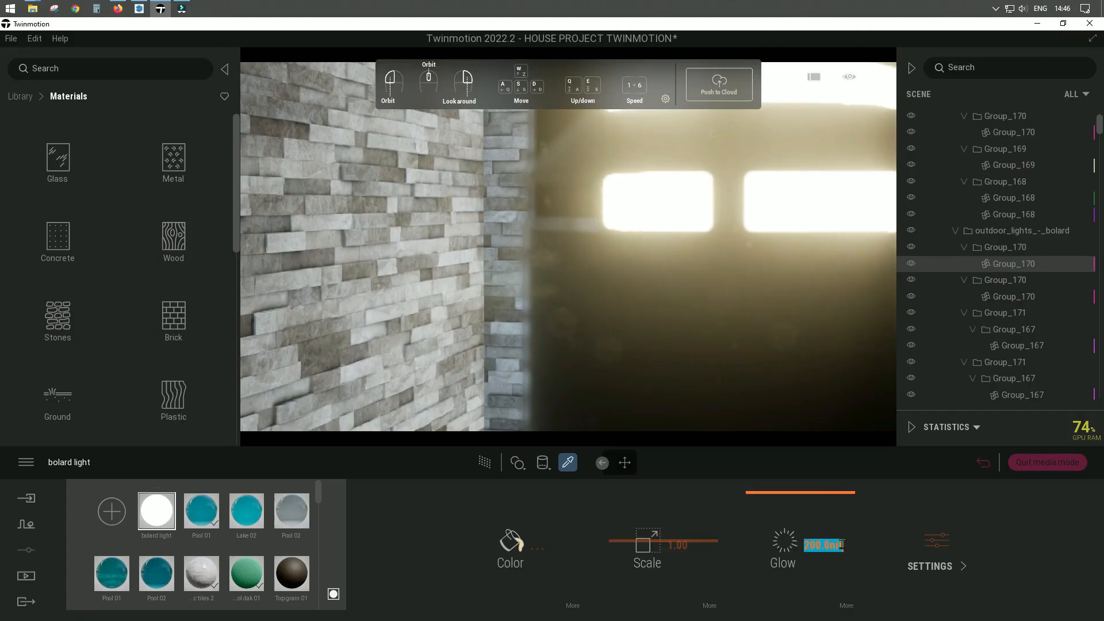
pyautogui.click(836, 578)
pyautogui.click(846, 600)
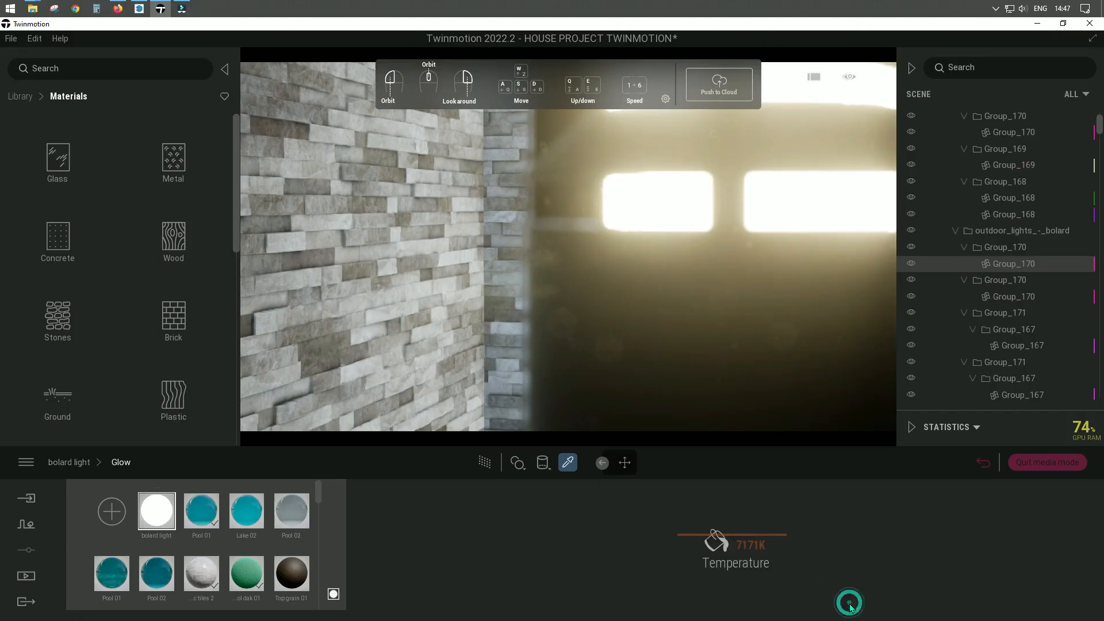
pyautogui.click(64, 462)
# - Display Image1 again and try glow values of 50, 10 and 0 nit on the bolard light material
pyautogui.click(26, 575)
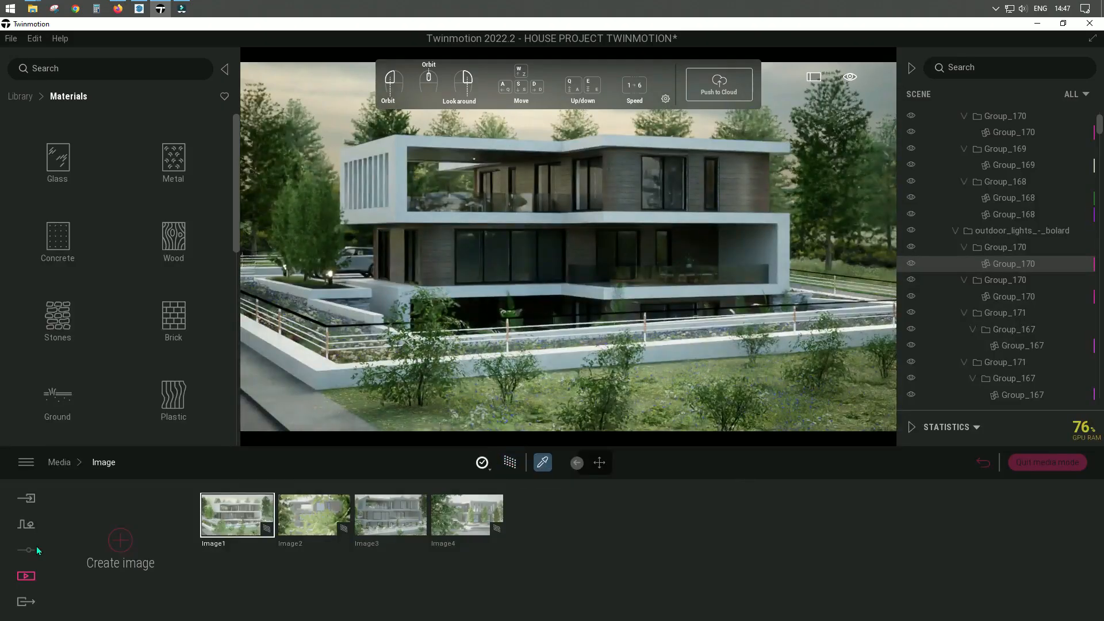
pyautogui.click(20, 96)
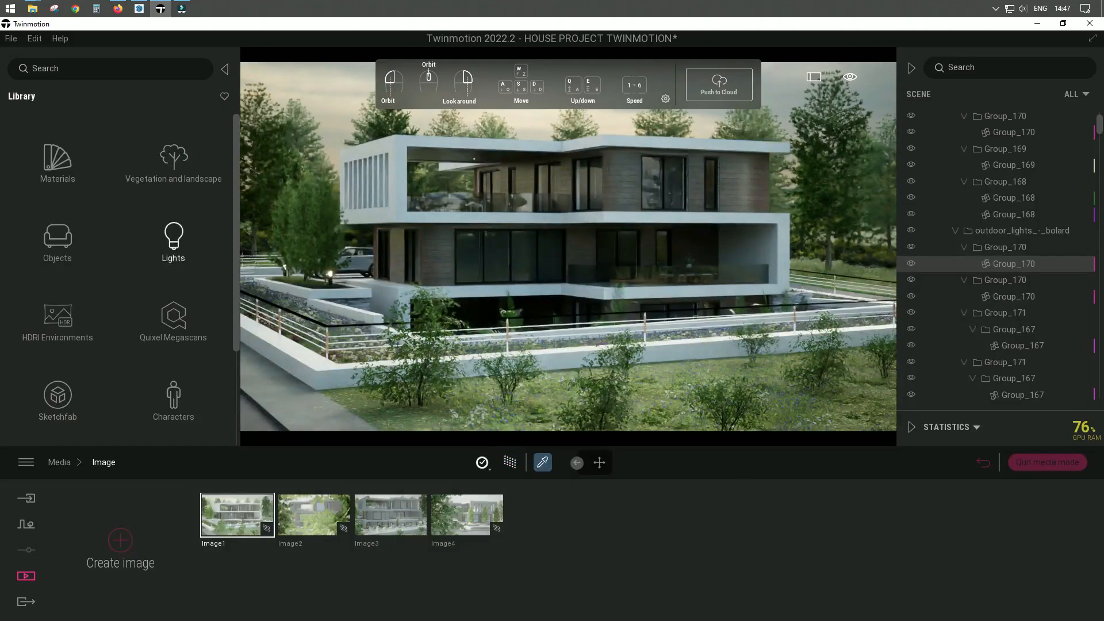
pyautogui.click(439, 252)
pyautogui.click(333, 592)
pyautogui.click(156, 512)
pyautogui.click(839, 545)
pyautogui.write('50')
pyautogui.press('Return')
pyautogui.write('10')
pyautogui.press('Return')
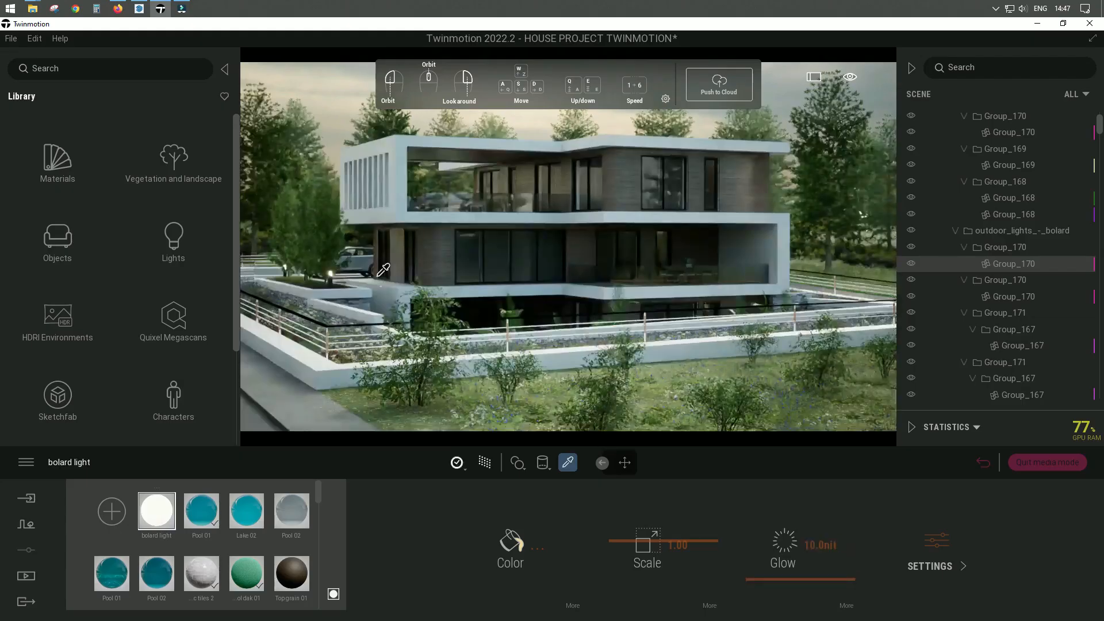
pyautogui.write('0')
pyautogui.press('Return')
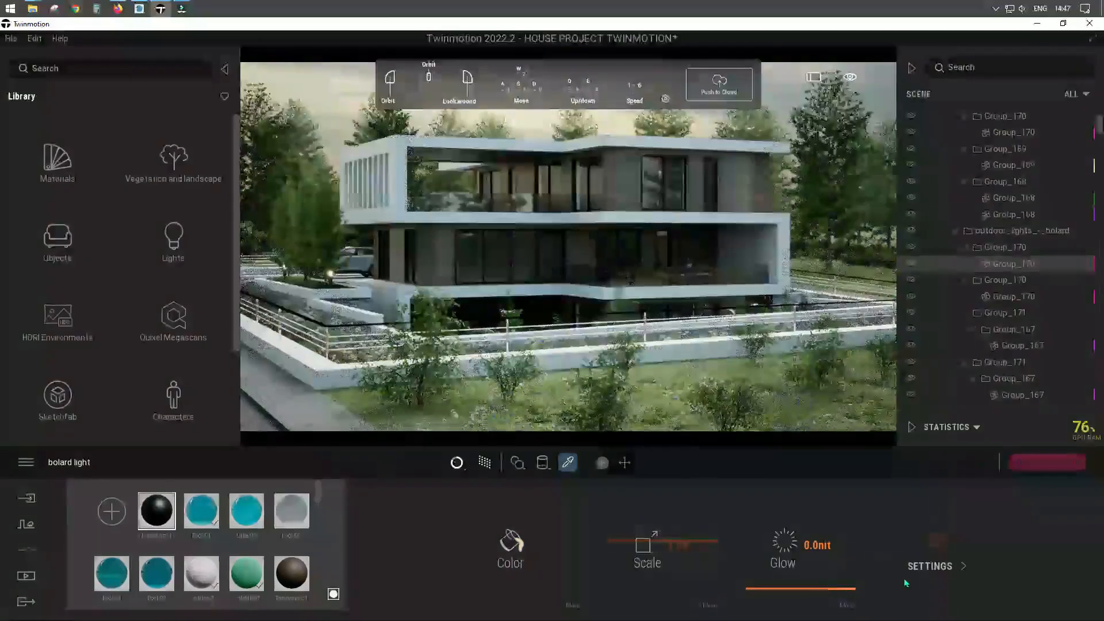
# - Set the bolard light material's glow to 50 nit and check its temperature, sound and two-sided settings
pyautogui.click(838, 545)
pyautogui.write('5')
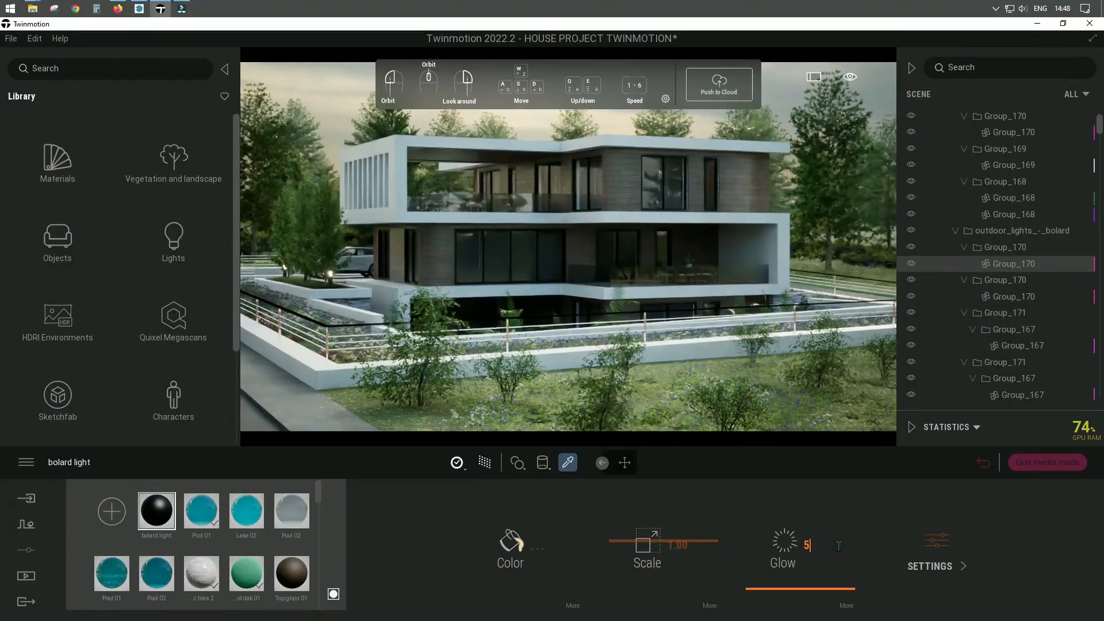
pyautogui.press('Return')
pyautogui.click(783, 549)
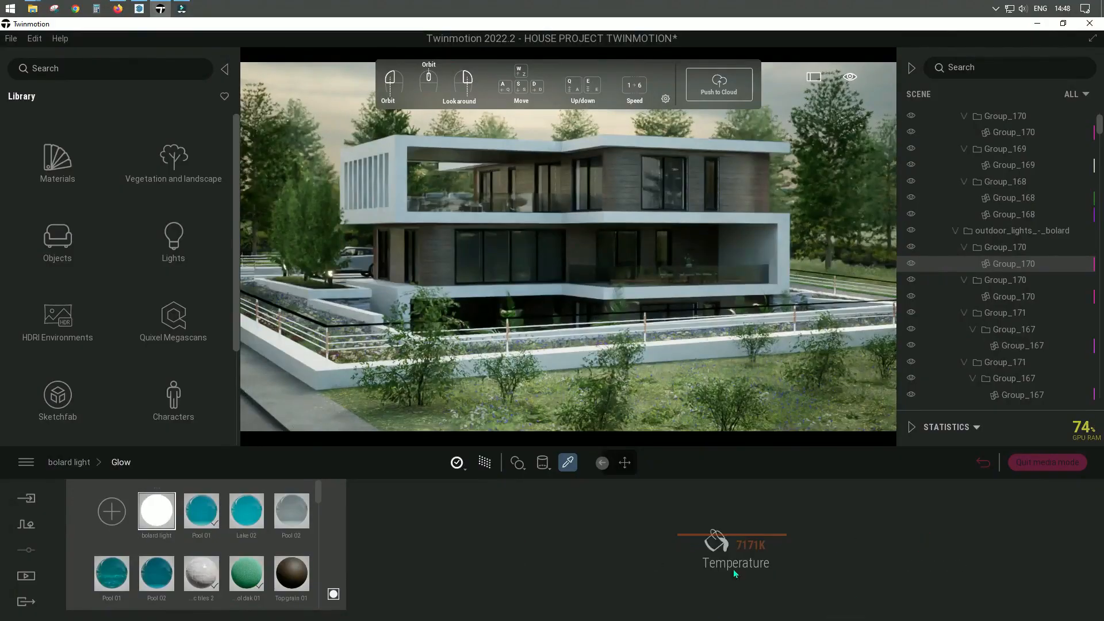
pyautogui.click(71, 462)
pyautogui.click(940, 551)
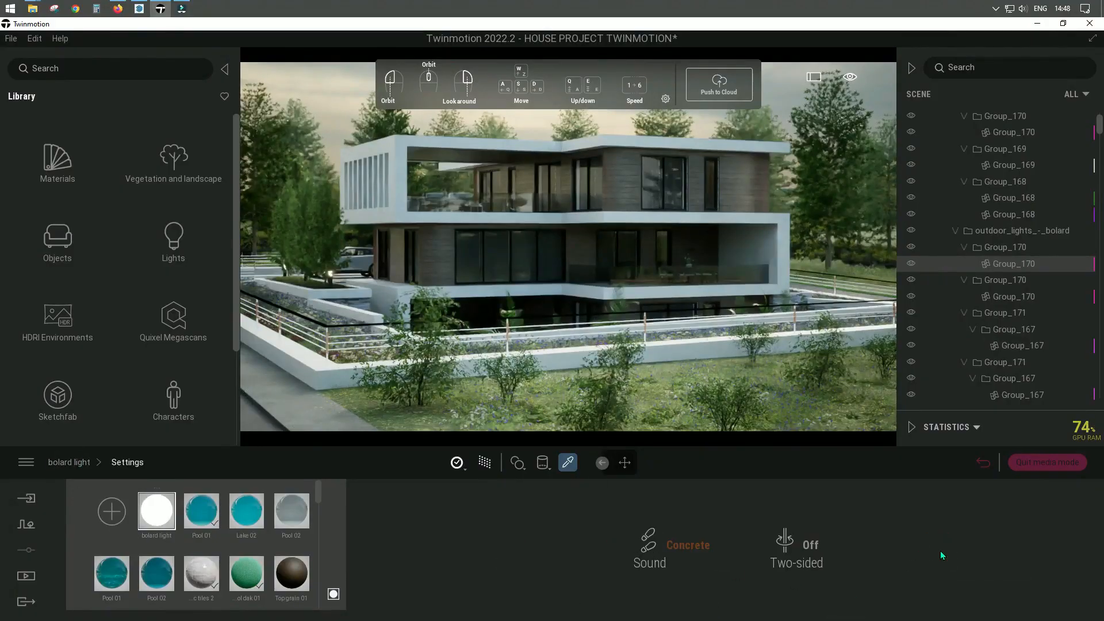
pyautogui.click(69, 462)
pyautogui.click(624, 463)
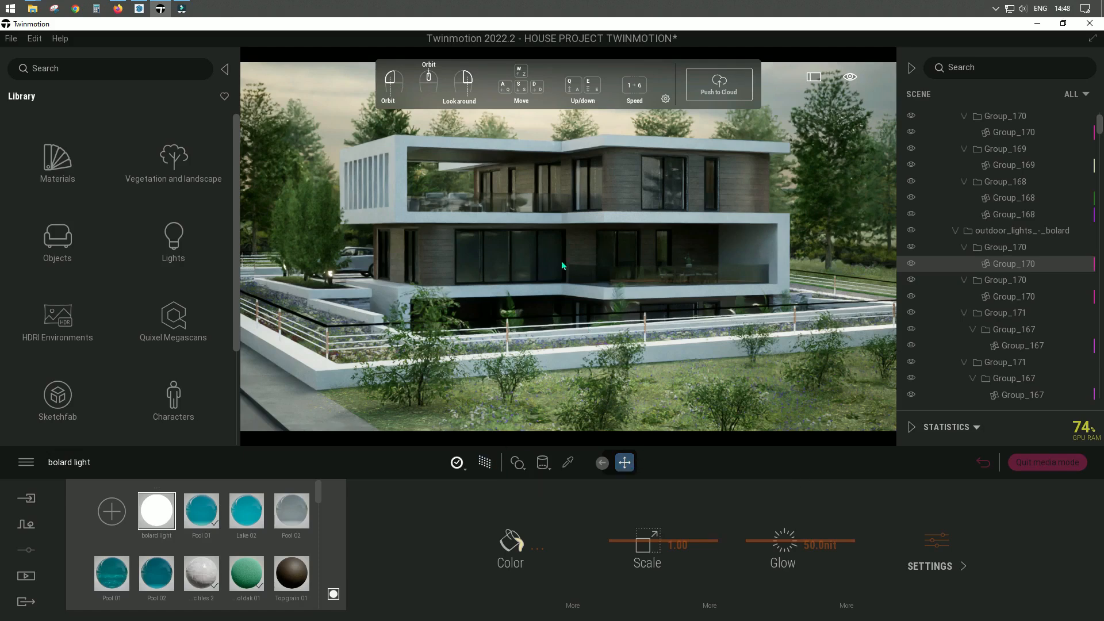
# - Look through the OUTSIDE and INSIDE light groups in the LIGHTS folder, leaving the scene graph folders collapsed
pyautogui.moveTo(1099, 124); pyautogui.dragTo(1098, 113)
pyautogui.click(938, 168)
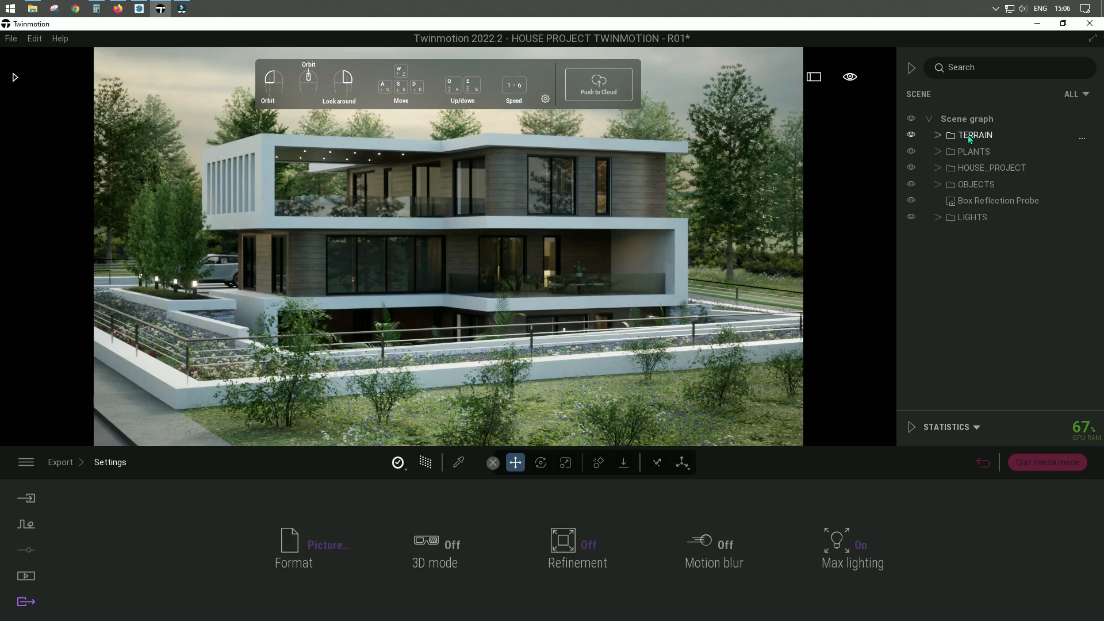
pyautogui.click(940, 219)
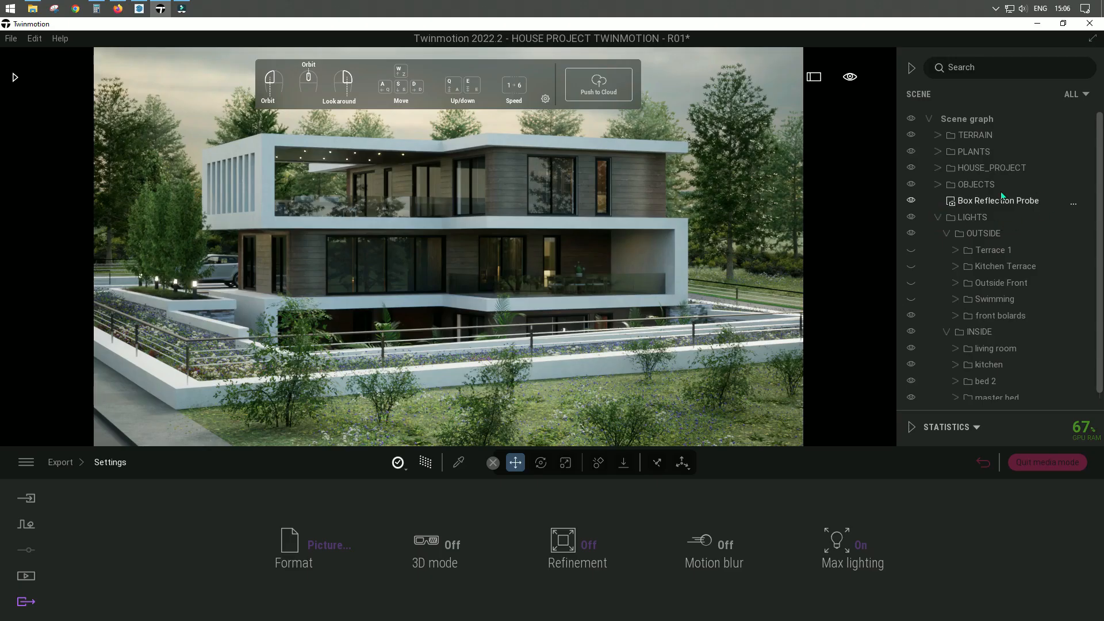
pyautogui.click(946, 233)
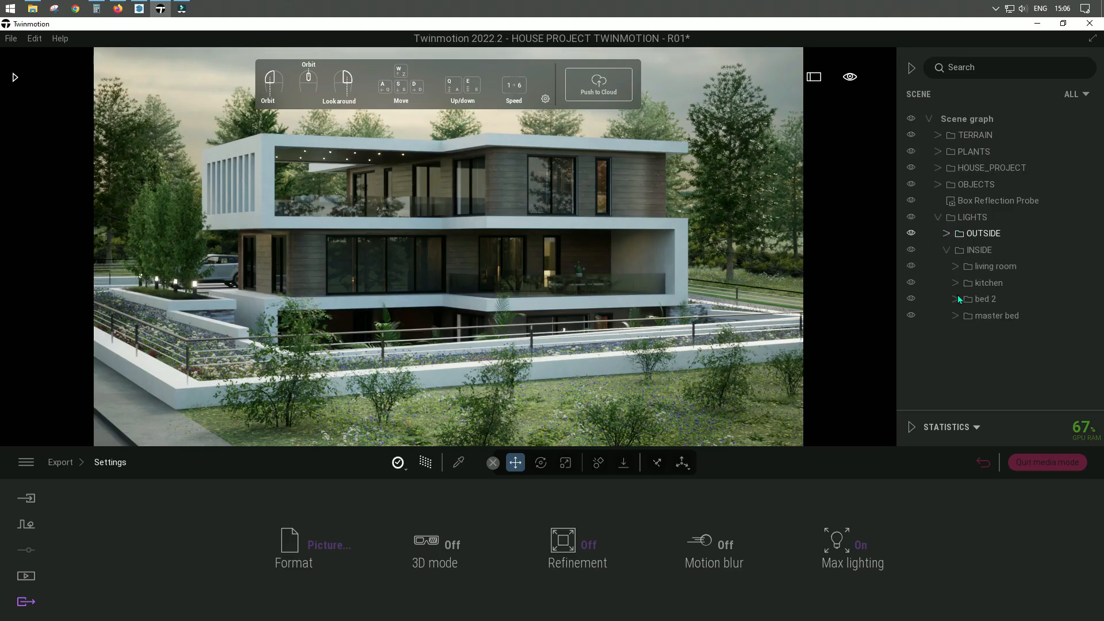
pyautogui.click(946, 250)
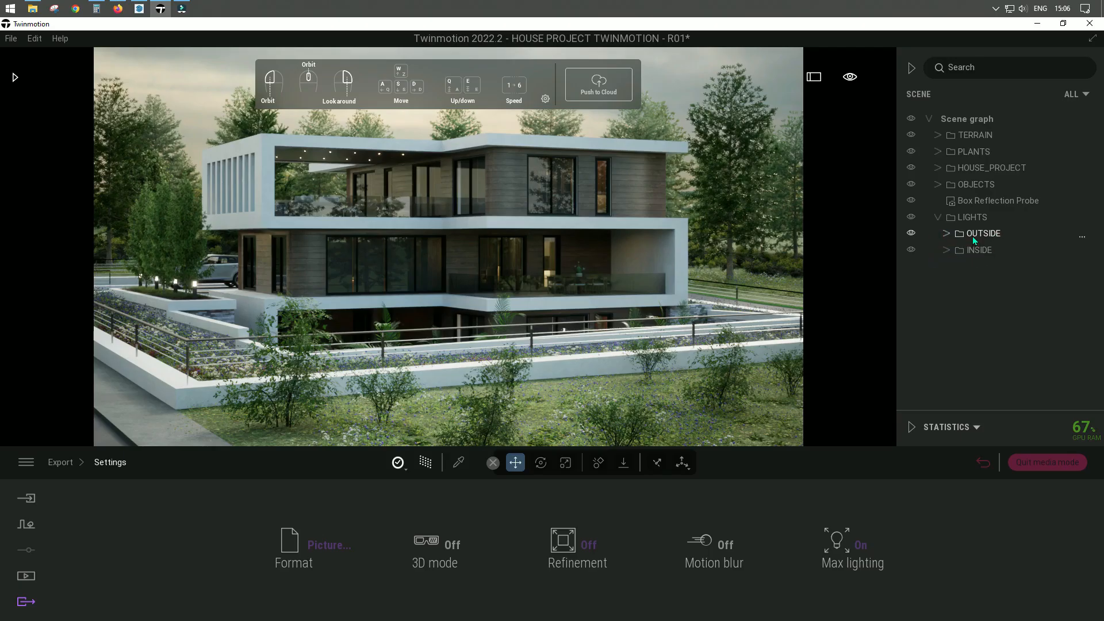
pyautogui.click(946, 234)
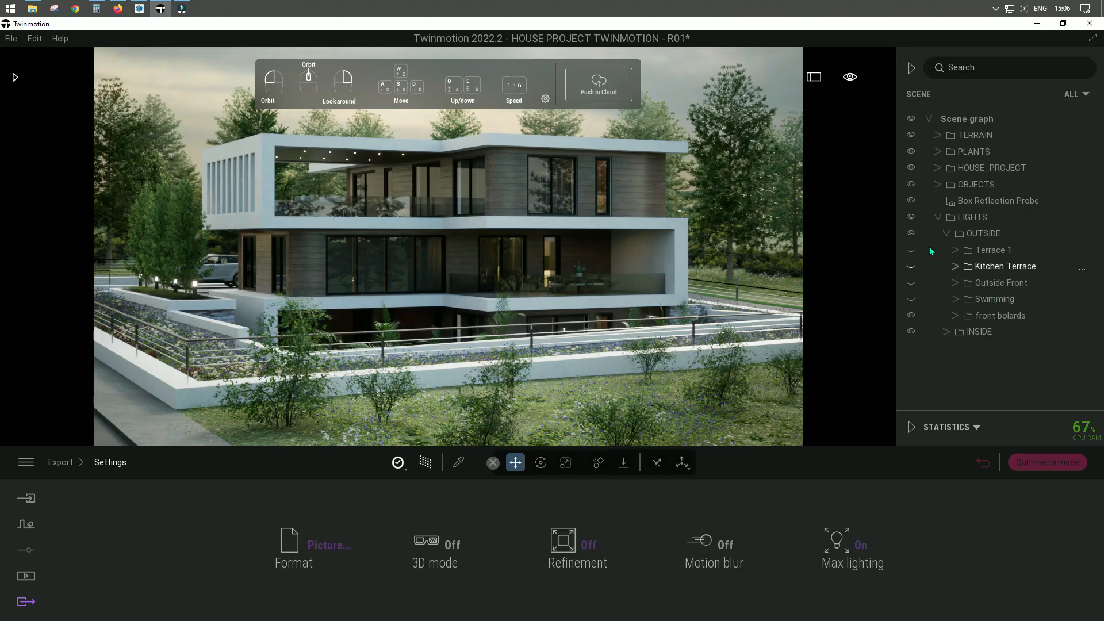
pyautogui.click(946, 234)
pyautogui.click(938, 217)
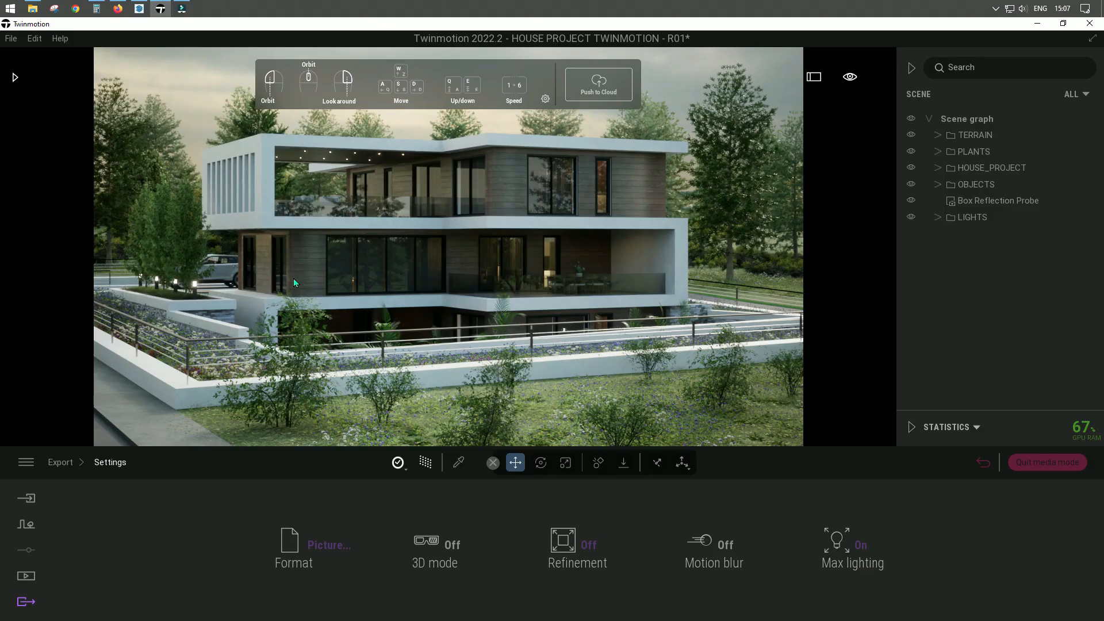
# - Display Image1 path traced and set the Path Tracer quality to Medium
pyautogui.click(32, 574)
pyautogui.click(246, 543)
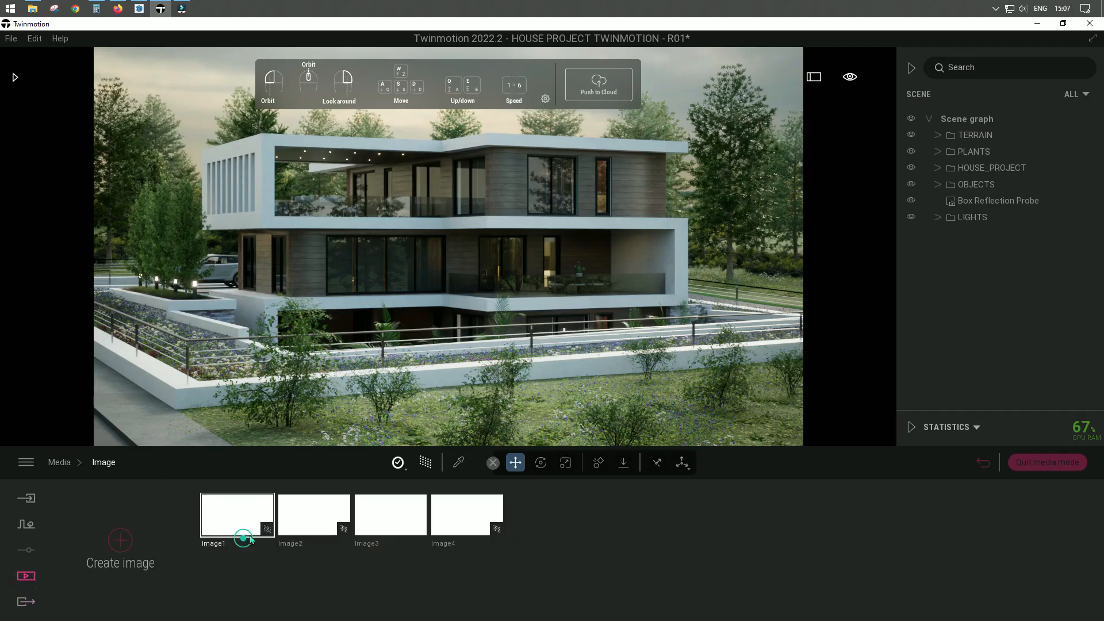
pyautogui.click(243, 522)
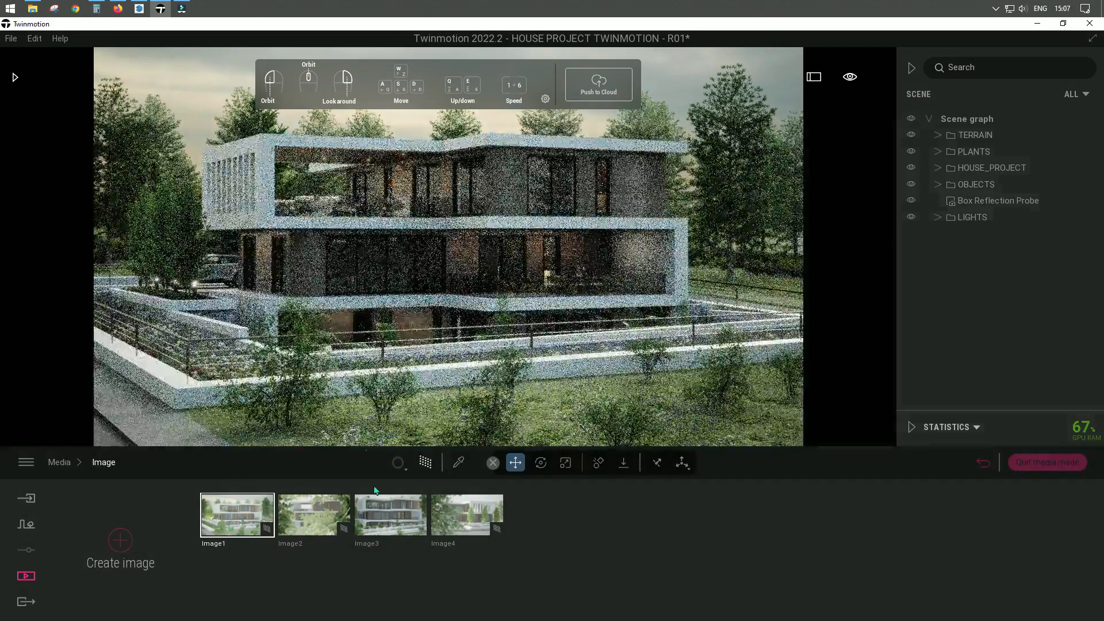
pyautogui.click(406, 468)
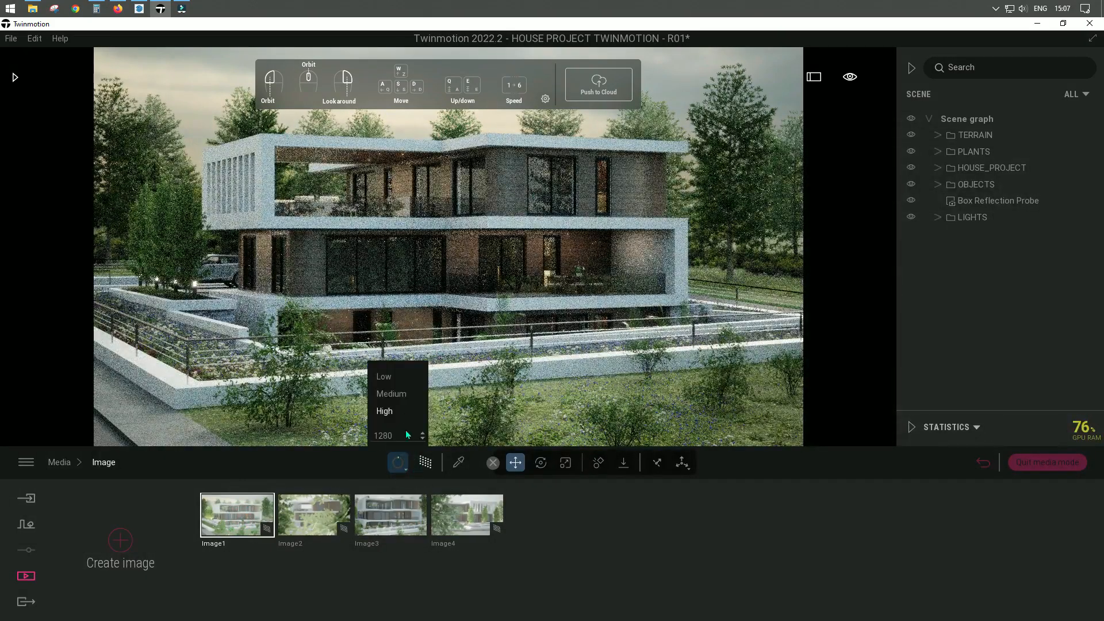
pyautogui.click(391, 394)
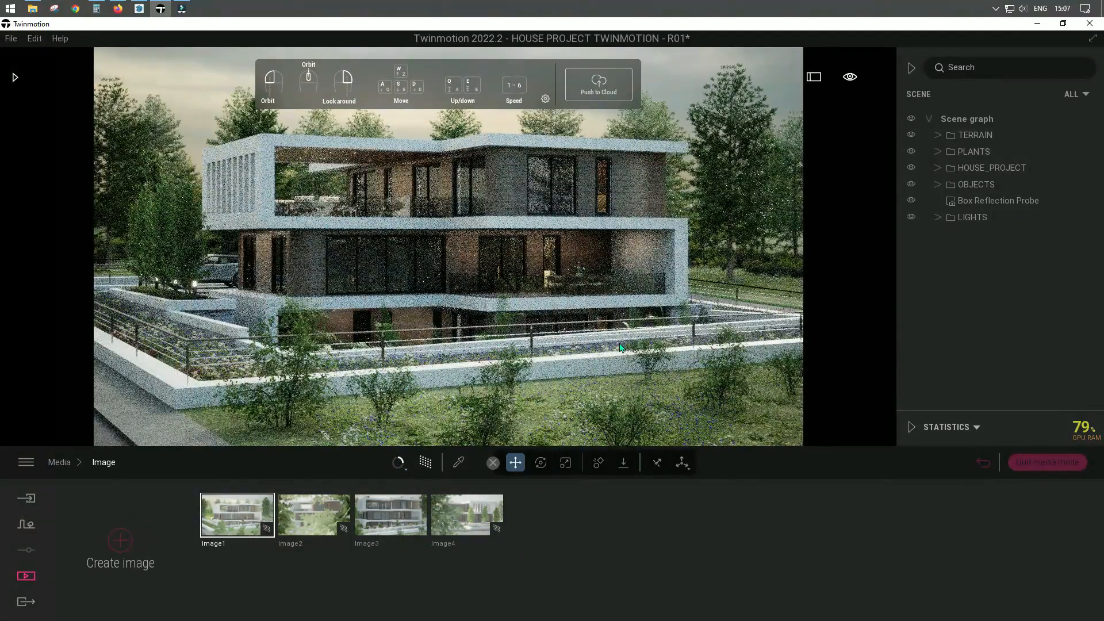
pyautogui.click(458, 464)
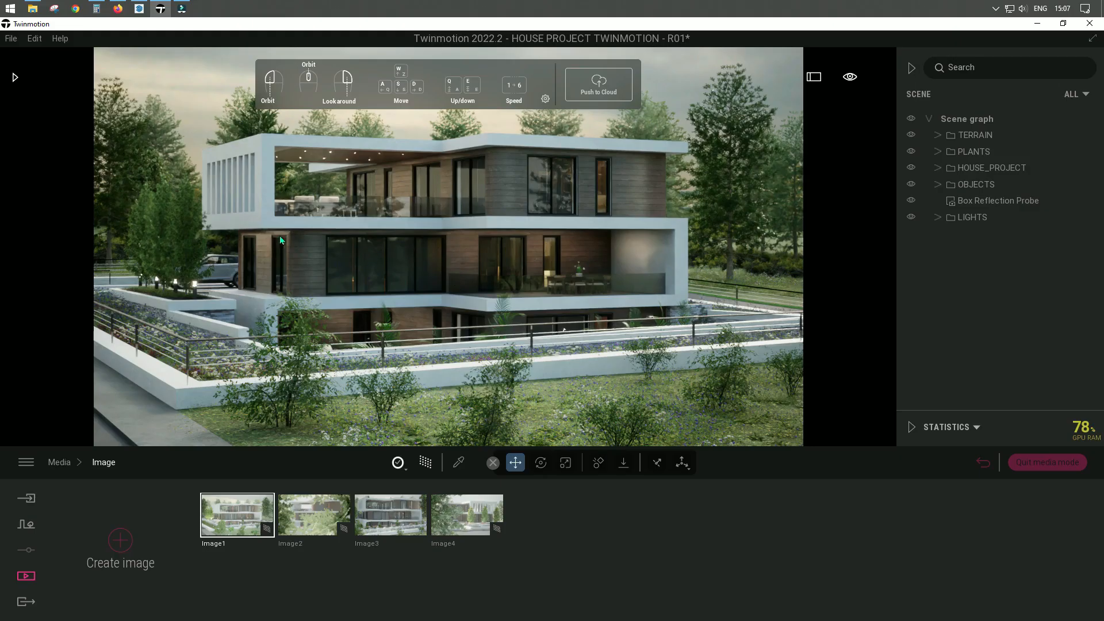
pyautogui.moveTo(249, 519)
# - Check the project file commands and review the format and other settings for image export
pyautogui.click(27, 462)
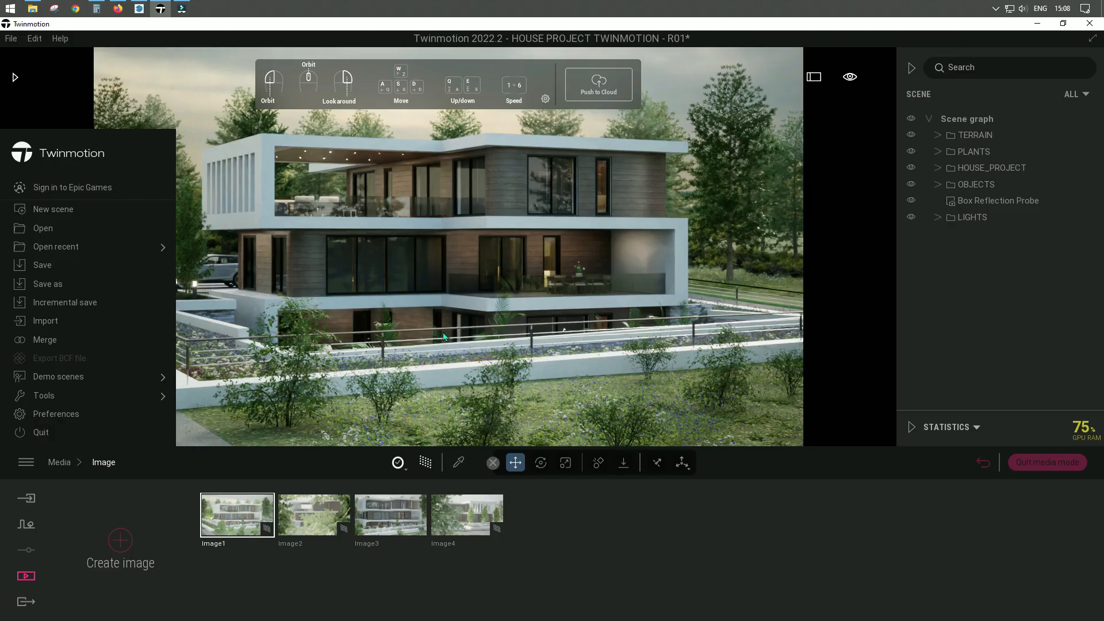
pyautogui.click(27, 602)
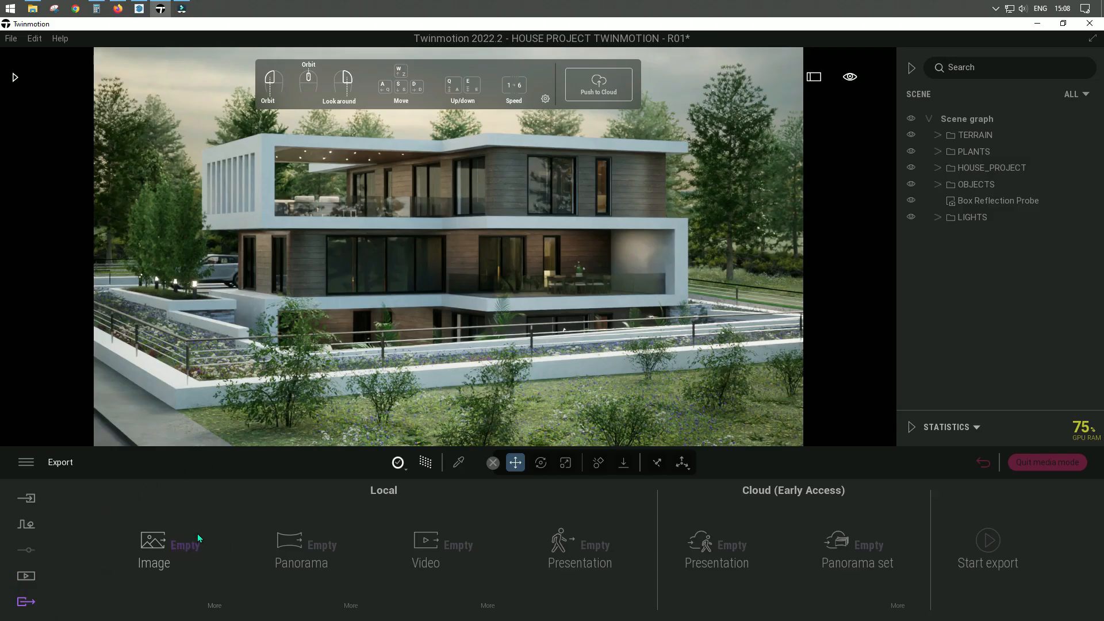
pyautogui.click(213, 608)
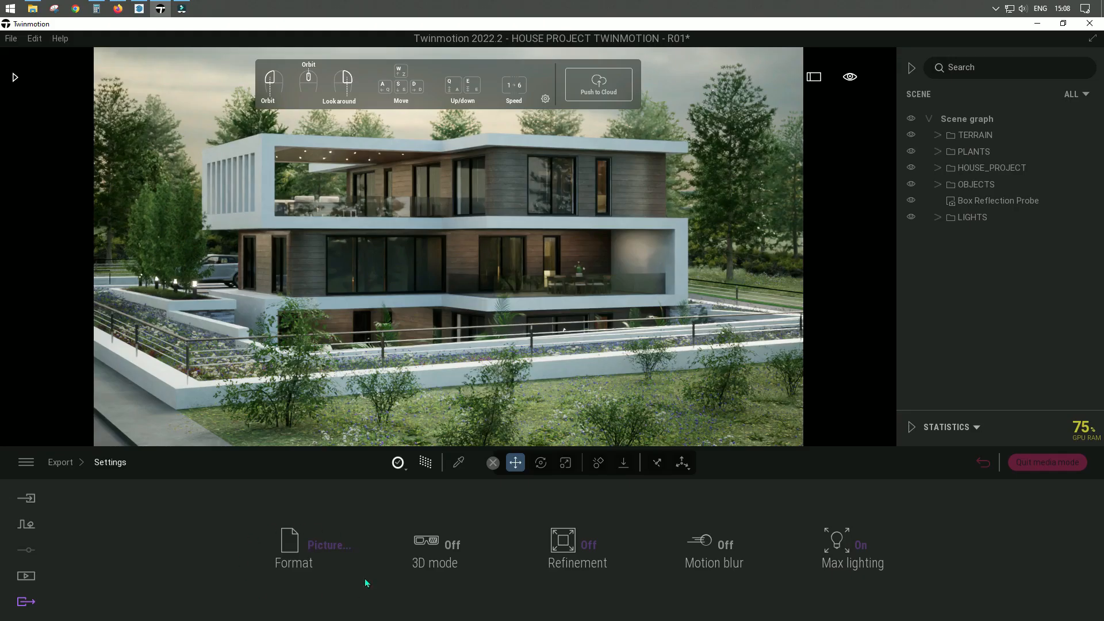
pyautogui.click(291, 548)
pyautogui.click(60, 462)
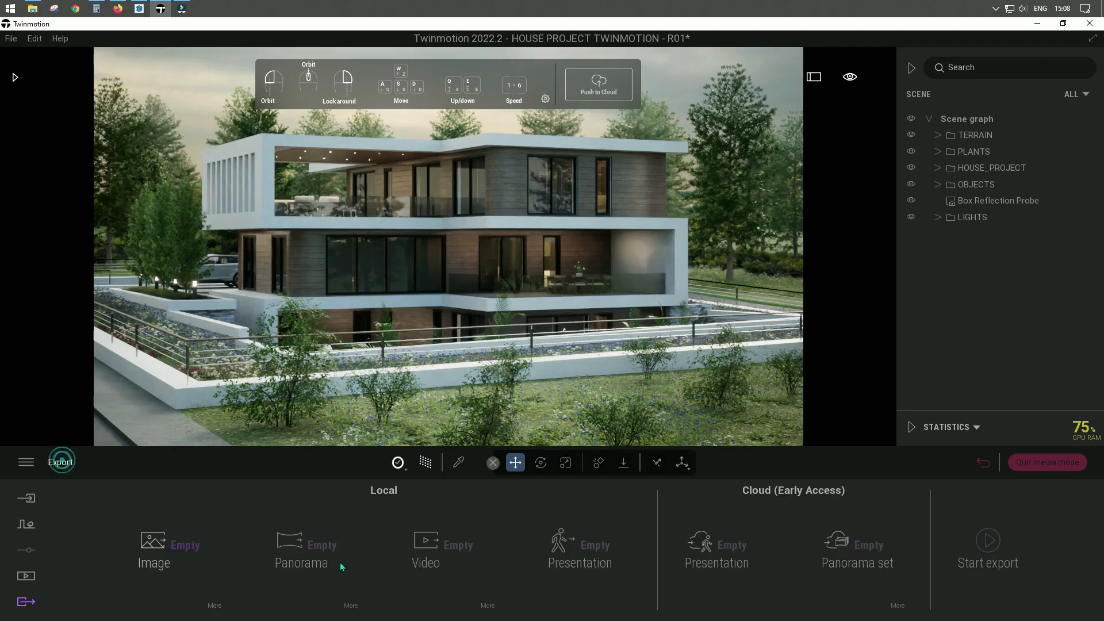
# - Select Image1 as the saved image for local export
pyautogui.click(153, 540)
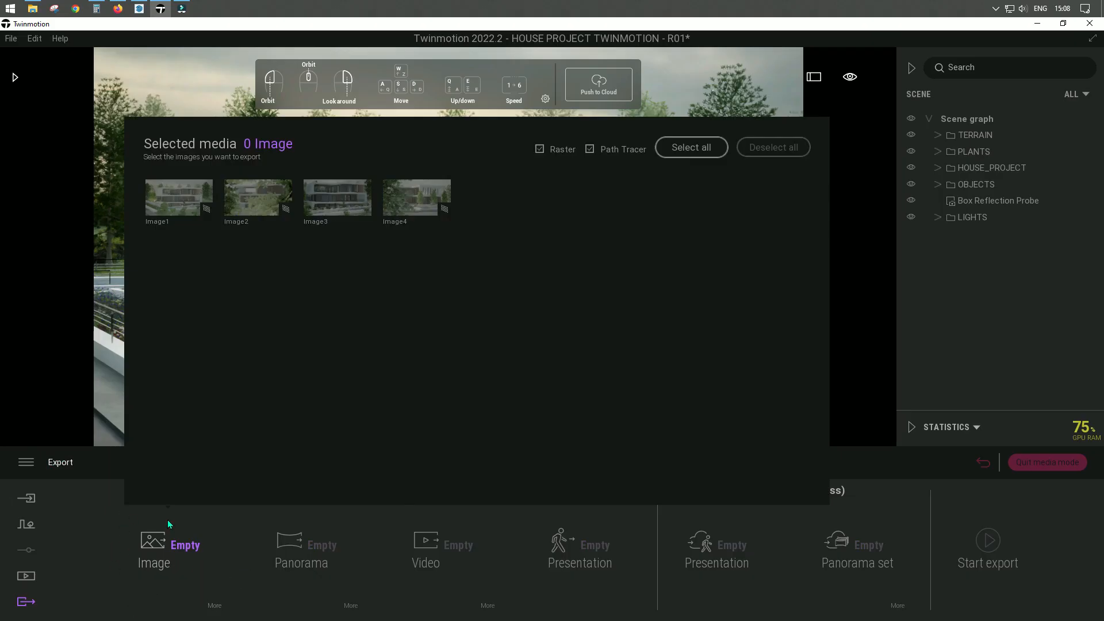
pyautogui.click(145, 577)
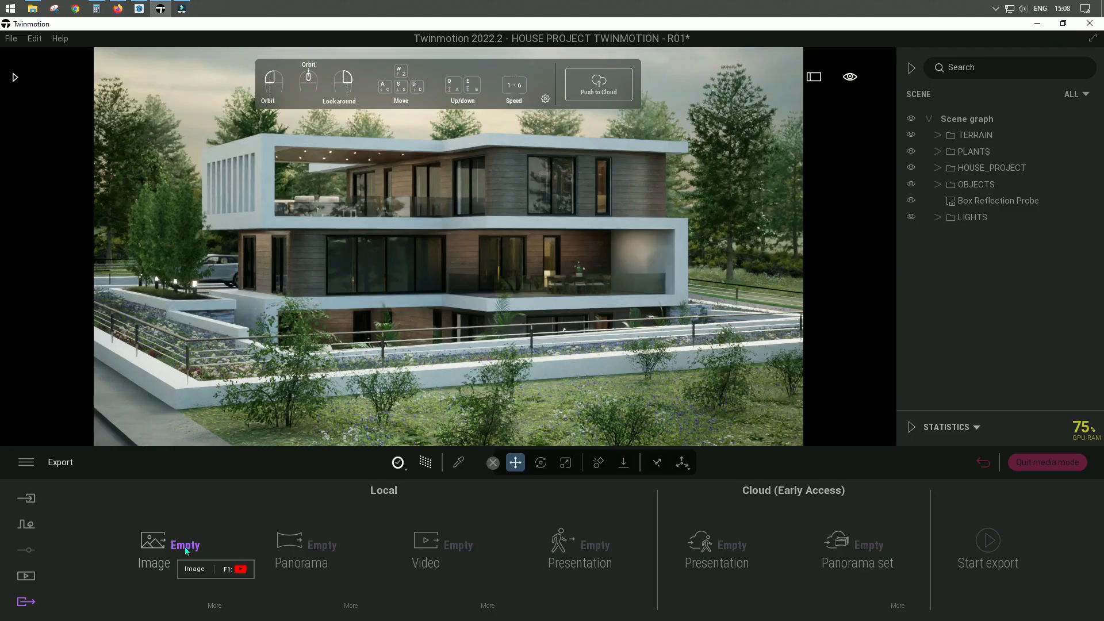
pyautogui.click(157, 543)
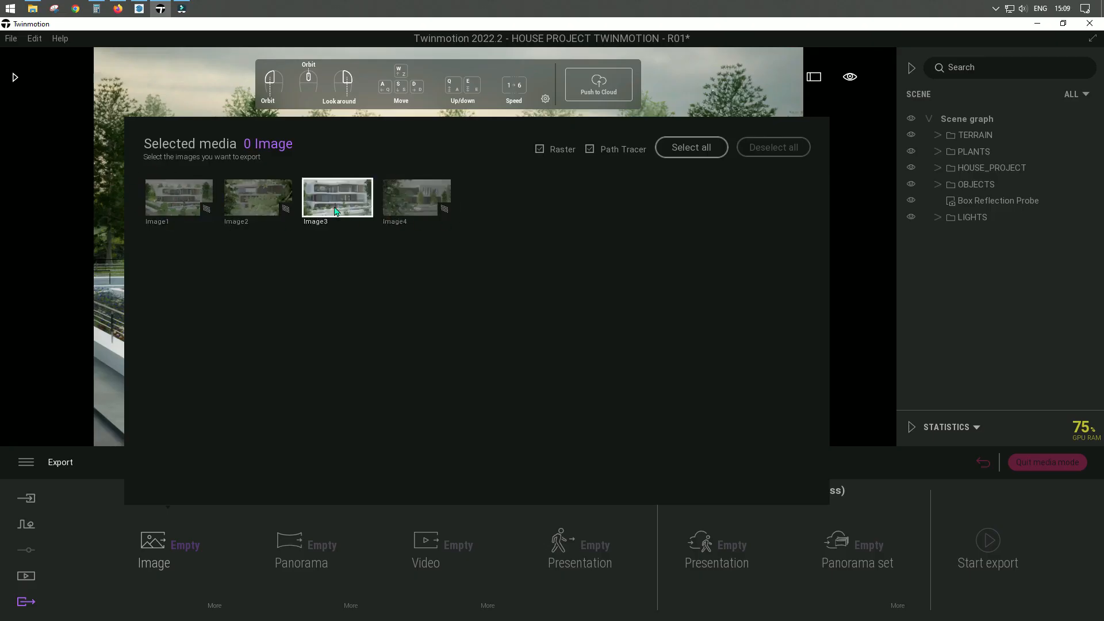
pyautogui.click(1020, 425)
pyautogui.click(155, 546)
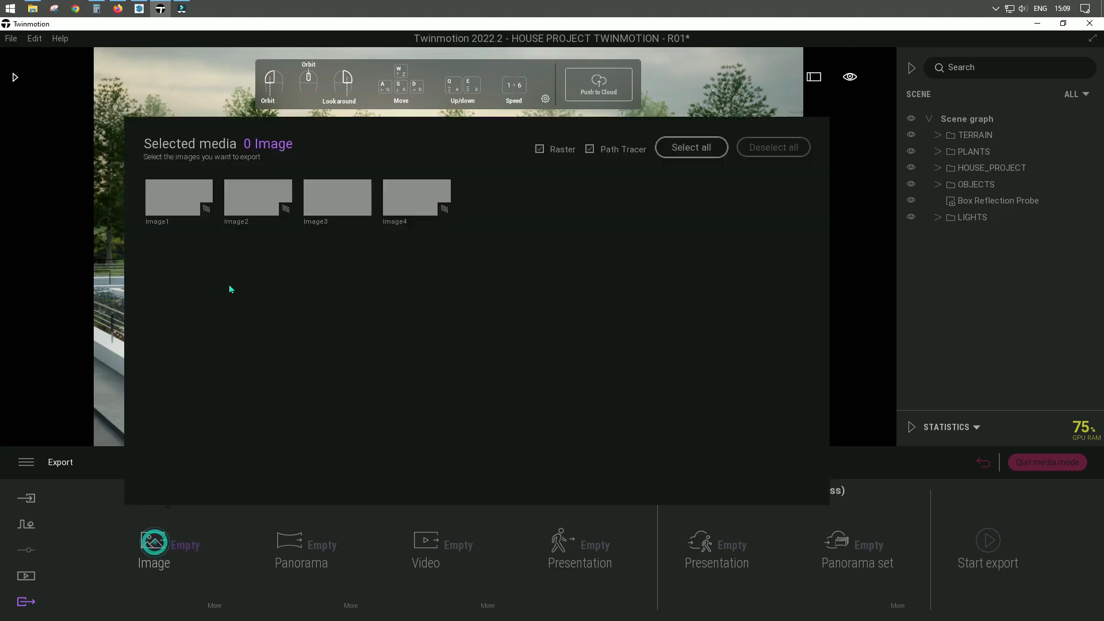
pyautogui.click(183, 206)
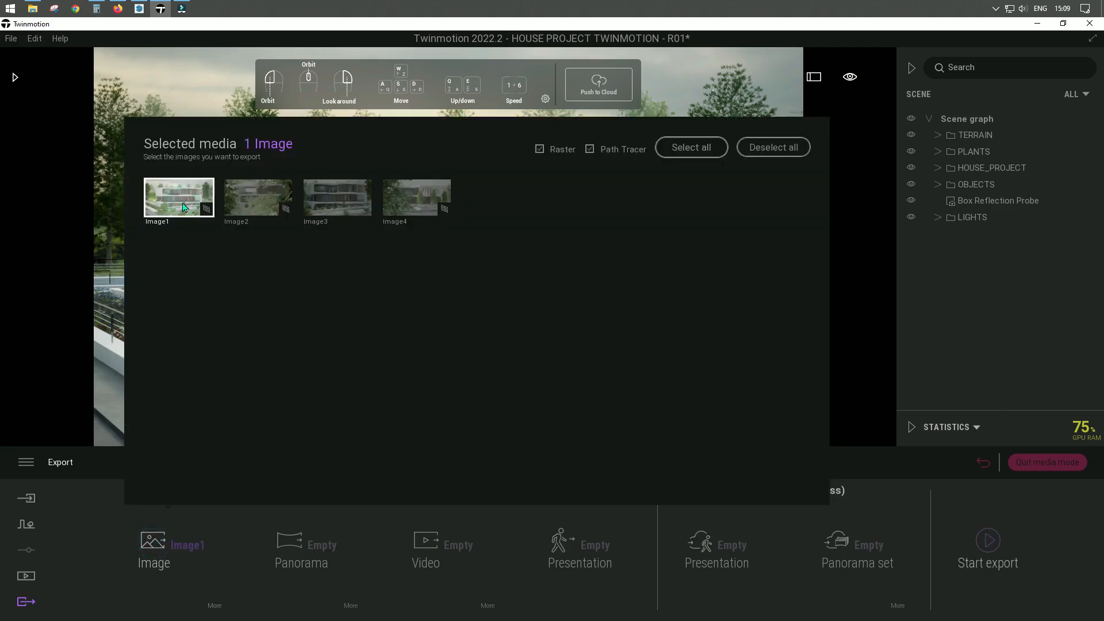
pyautogui.click(193, 543)
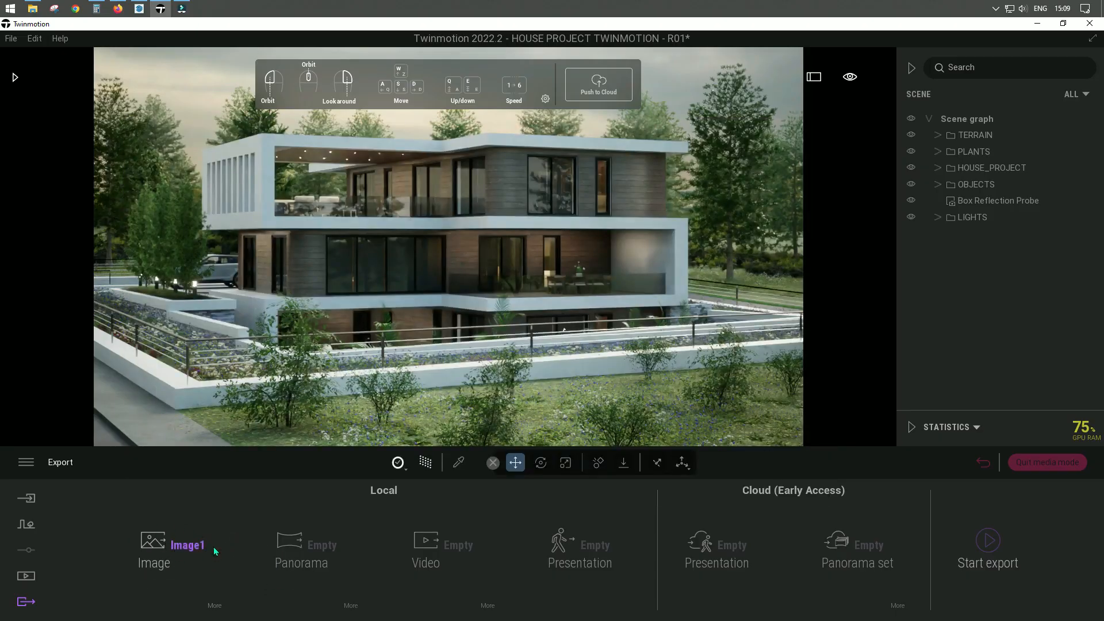
# - Add Image2, Image3 and Image4 to the image export selection
pyautogui.click(161, 543)
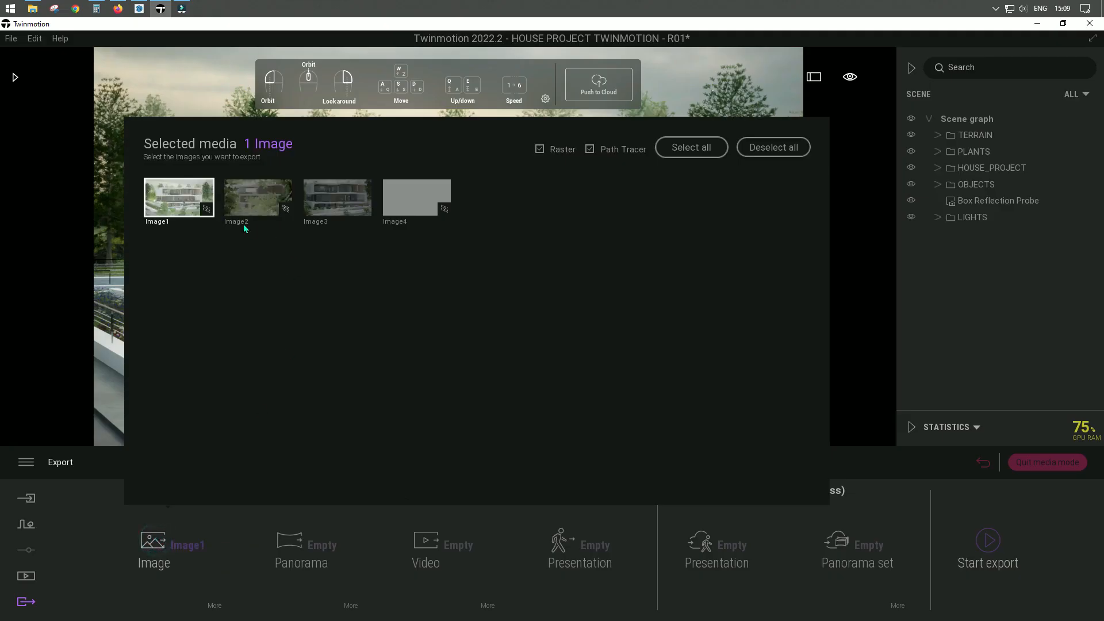
pyautogui.click(253, 205)
pyautogui.click(338, 196)
pyautogui.click(405, 204)
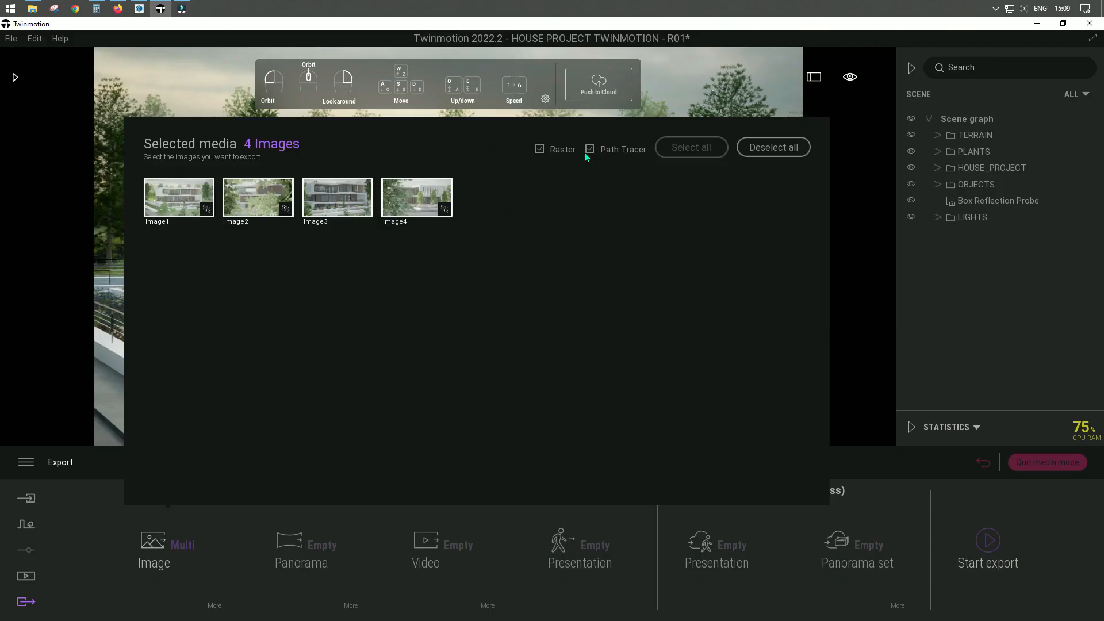
# - Remove Image4, Image3 and Image2 from the export selection, keeping Image1
pyautogui.click(415, 204)
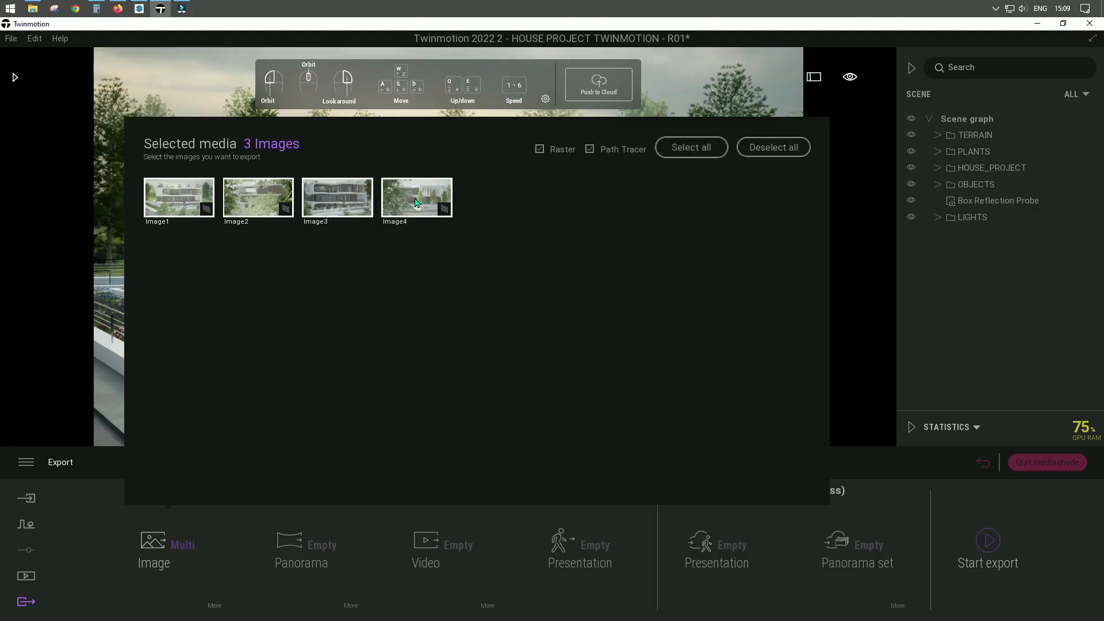
pyautogui.click(337, 204)
pyautogui.click(255, 205)
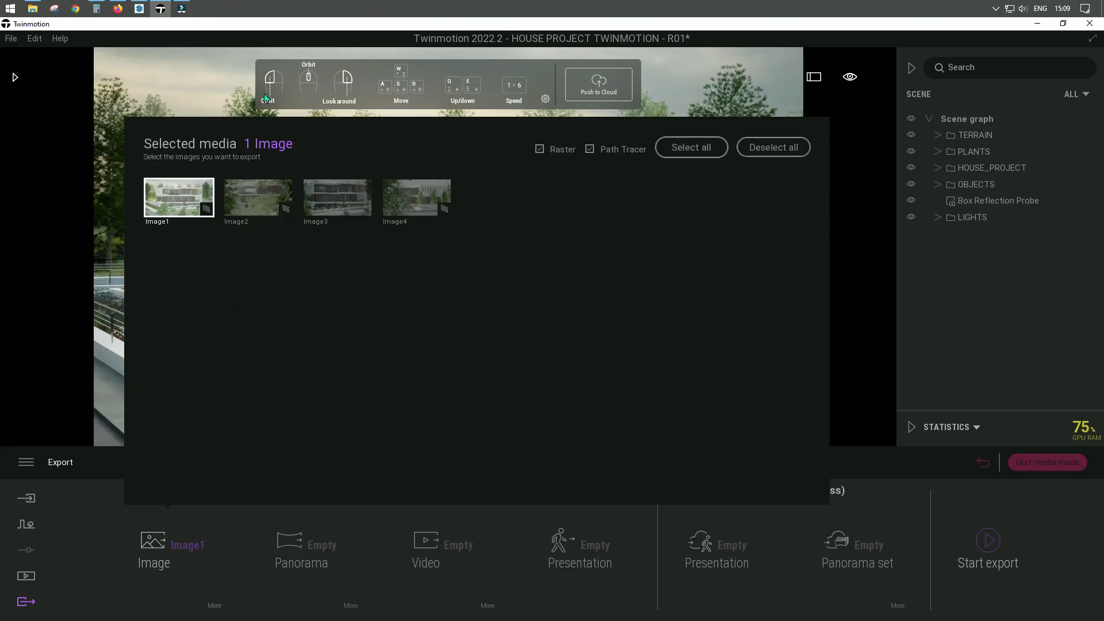
pyautogui.click(241, 92)
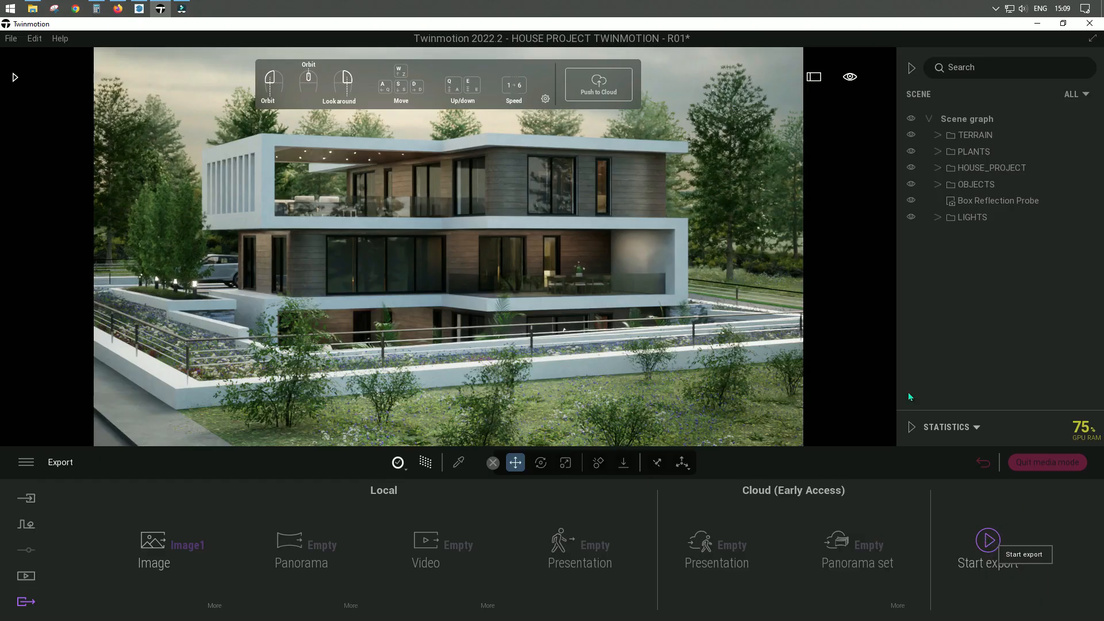
# - Start the Image1 export and browse to the 01_AECO HOUSE PROJECT_01 folder for a destination
pyautogui.click(999, 544)
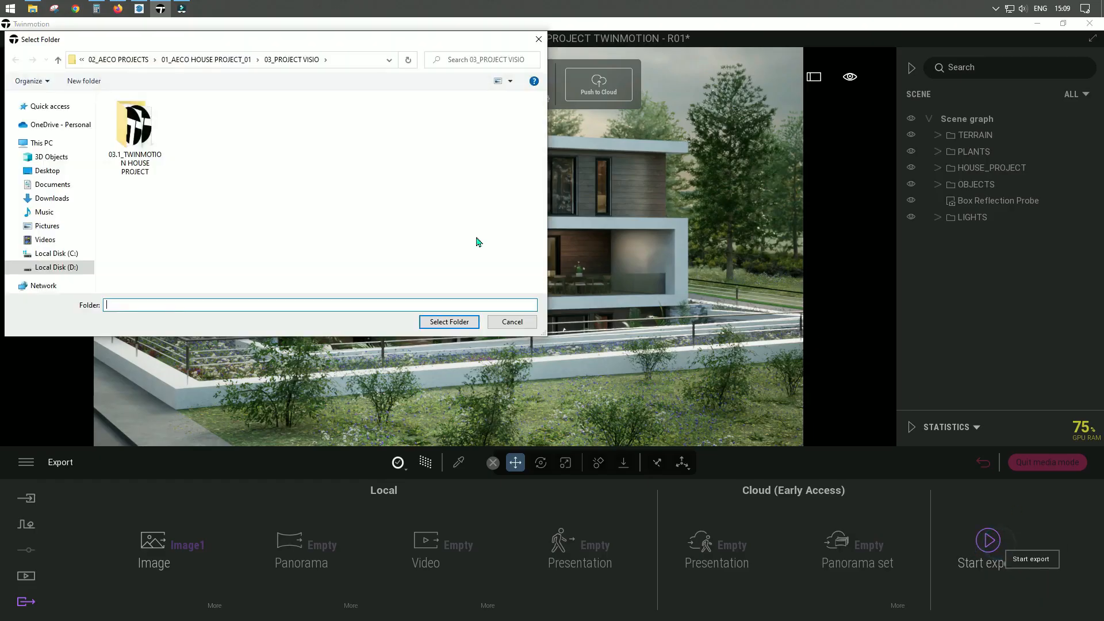
pyautogui.click(207, 60)
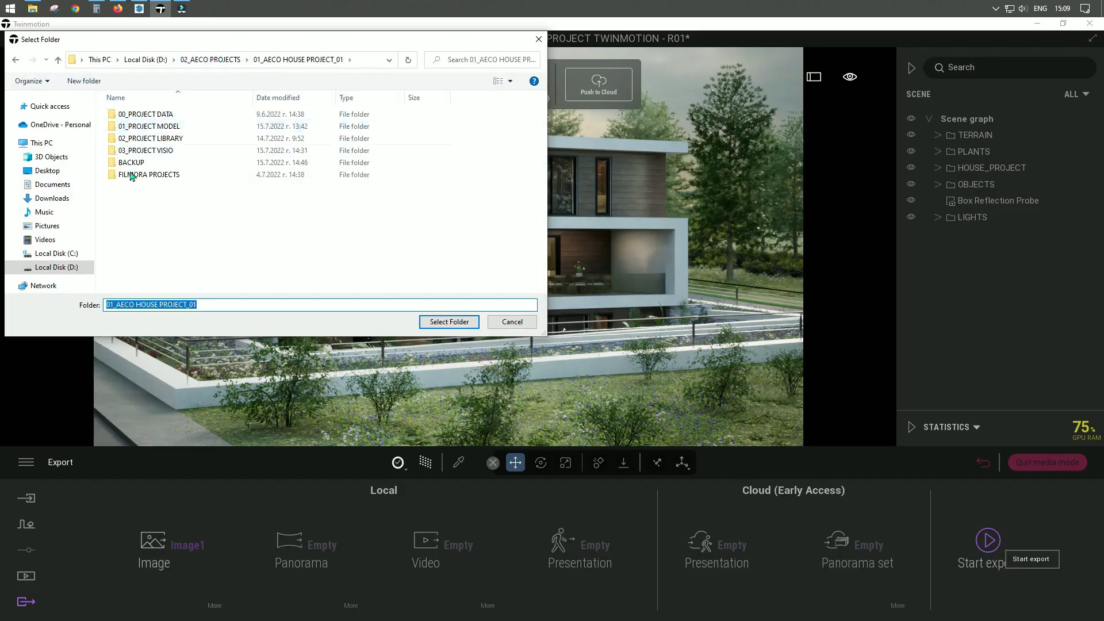
pyautogui.click(511, 322)
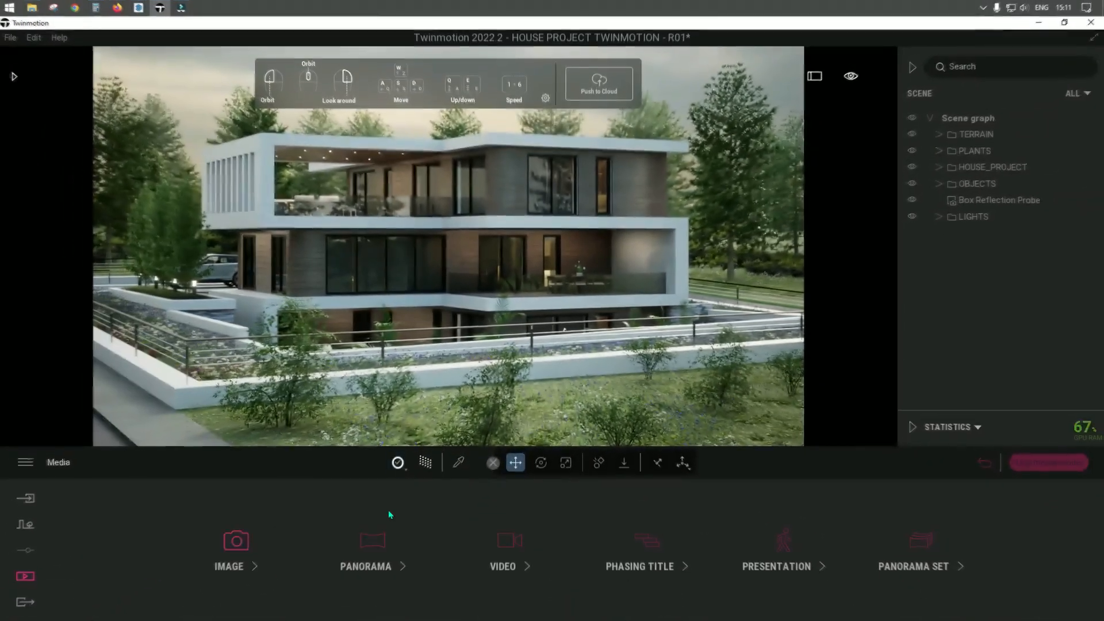
# - Render the view with the Path Tracer and show the saved images in the media section
pyautogui.click(398, 462)
pyautogui.click(389, 415)
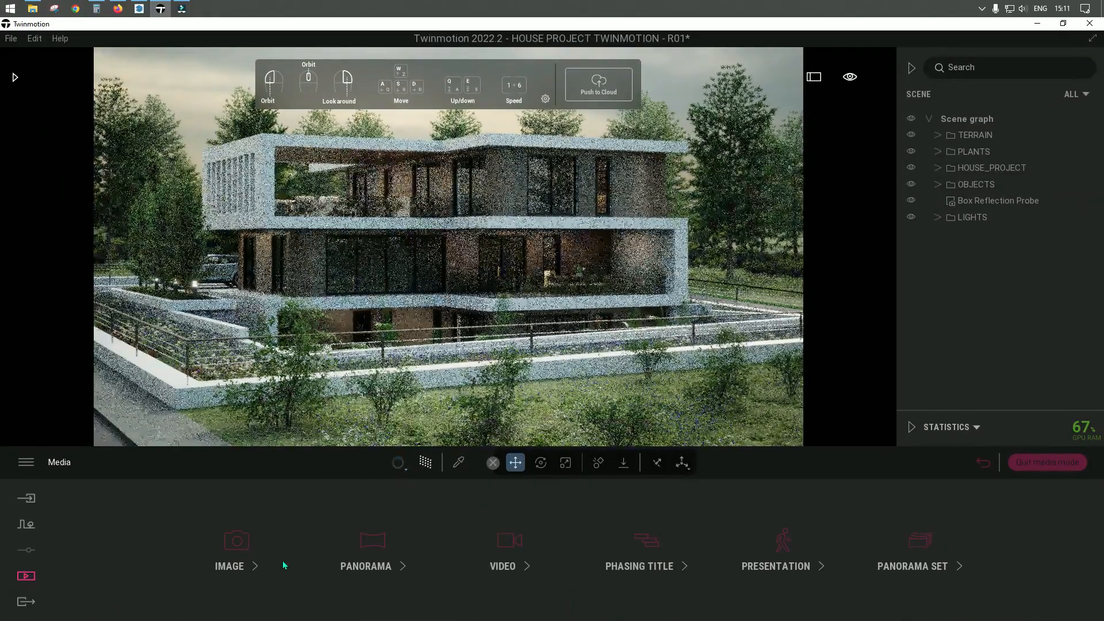
pyautogui.click(255, 567)
# - Hide the Terrace 1, Kitchen Terrace, Outside Front and Swimming folders in the OUTSIDE light group
pyautogui.click(938, 217)
pyautogui.click(947, 234)
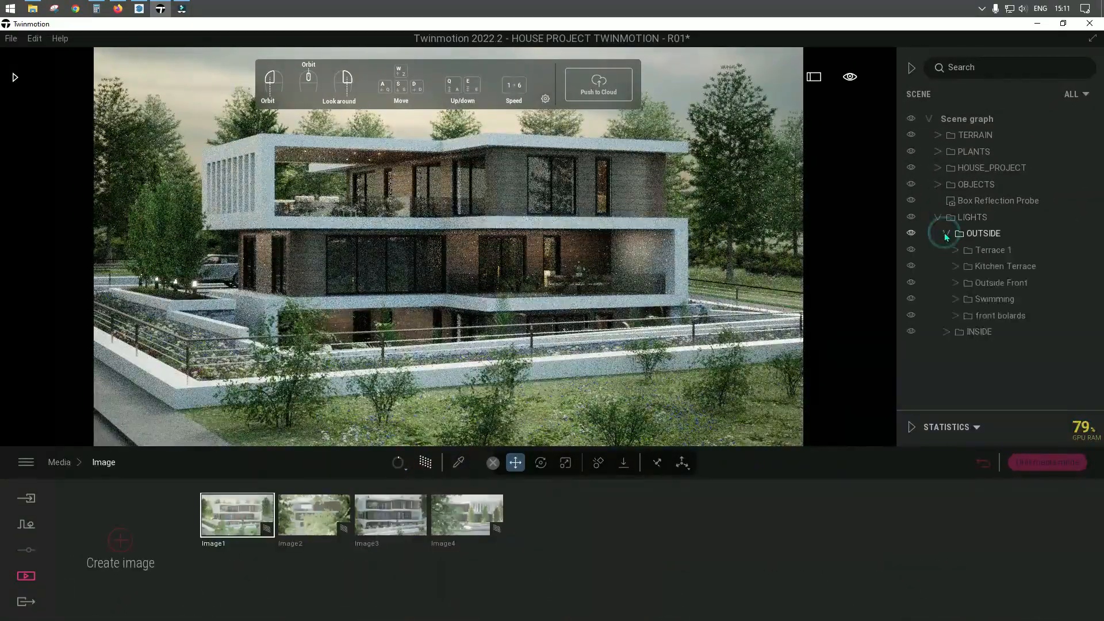
pyautogui.click(911, 250)
pyautogui.click(911, 267)
pyautogui.click(912, 282)
pyautogui.click(912, 299)
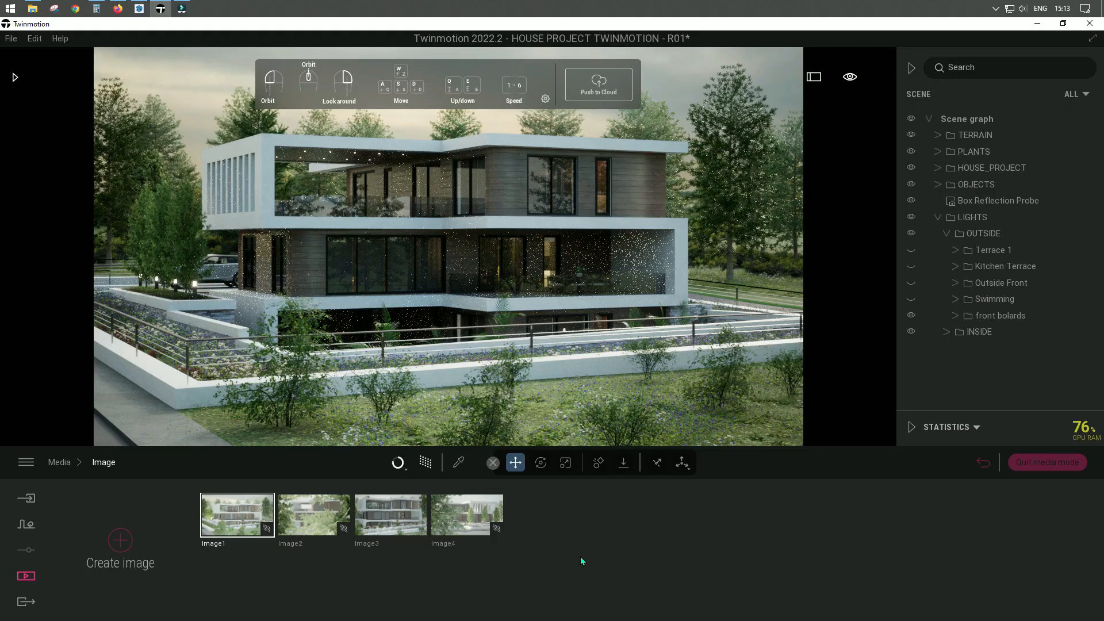
# - Export Image1 locally into the 03_PROJECT VISIO folder
pyautogui.moveTo(245, 485)
pyautogui.click(26, 602)
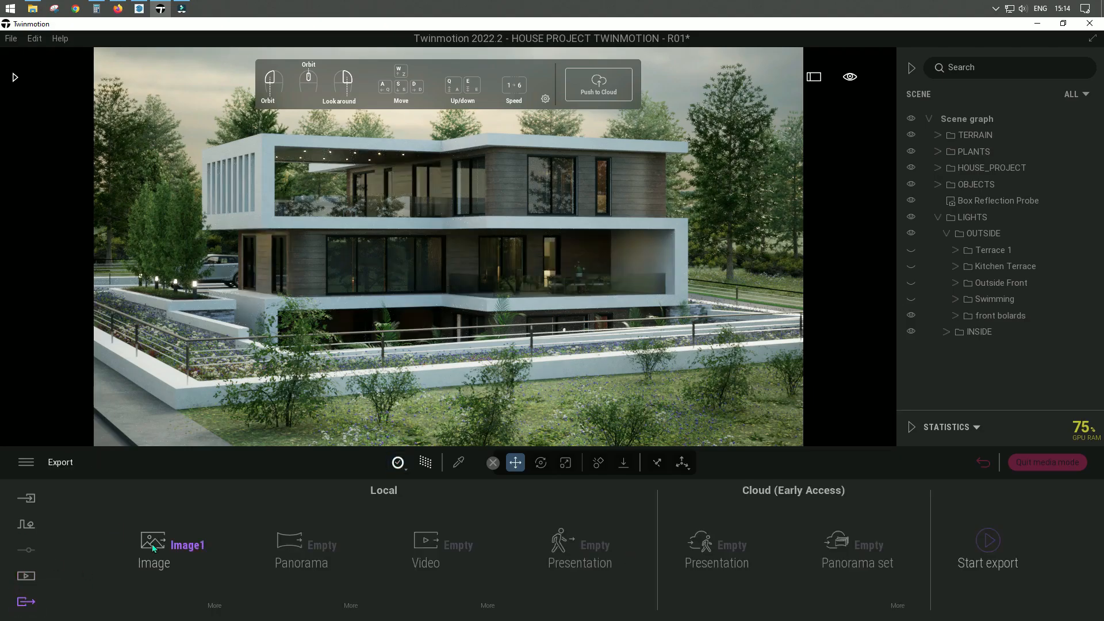
pyautogui.click(154, 550)
pyautogui.click(169, 195)
pyautogui.click(169, 195)
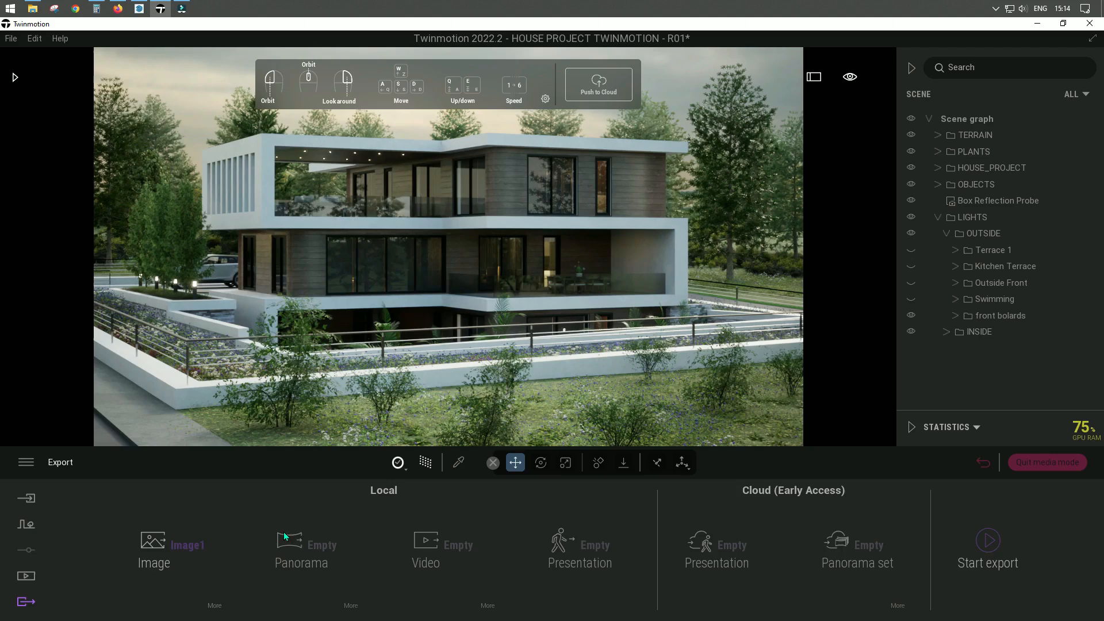
pyautogui.click(215, 605)
pyautogui.click(60, 463)
pyautogui.click(988, 541)
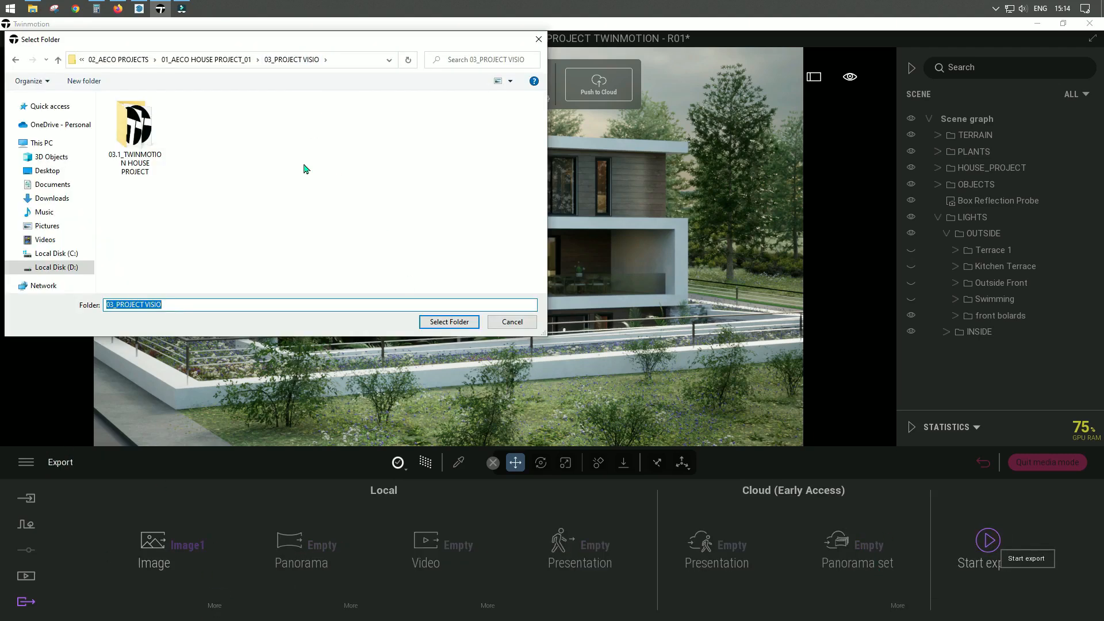
pyautogui.click(449, 321)
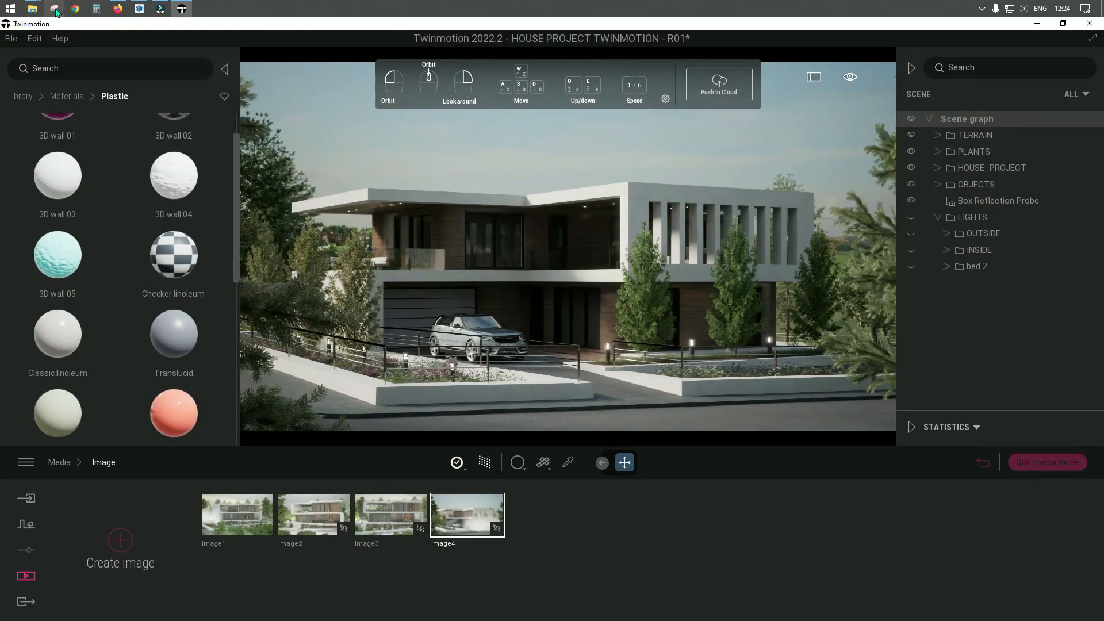
# - Switch to File Explorer, open Image1_001 from the 03_PROJECT VISIO folder and review the exported renders through Image4_000
pyautogui.click(33, 9)
pyautogui.click(187, 69)
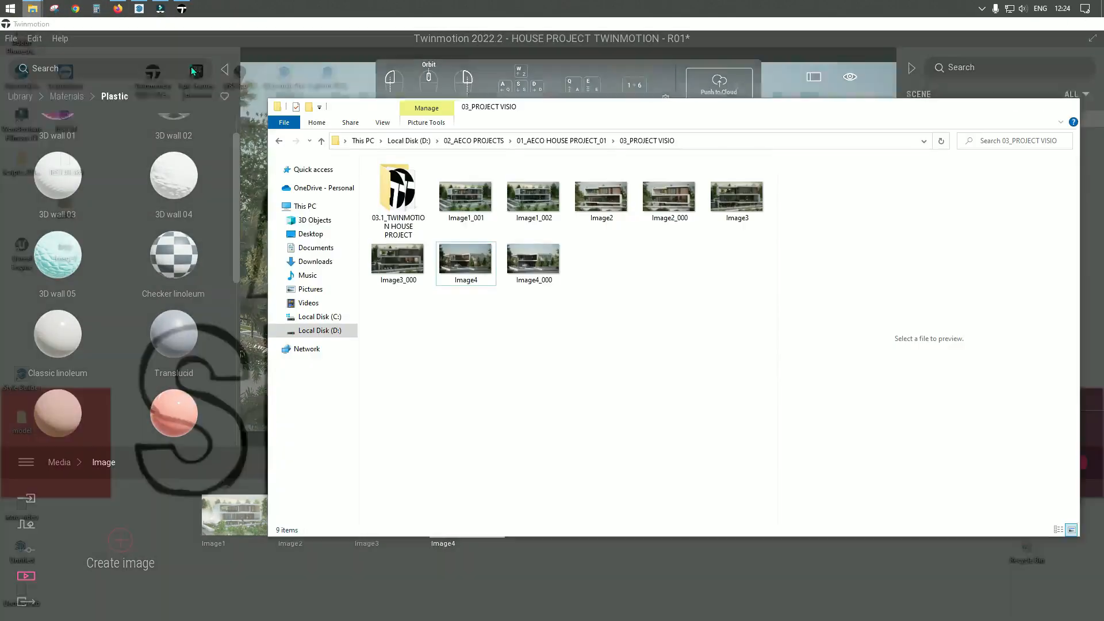
pyautogui.doubleClick(475, 198)
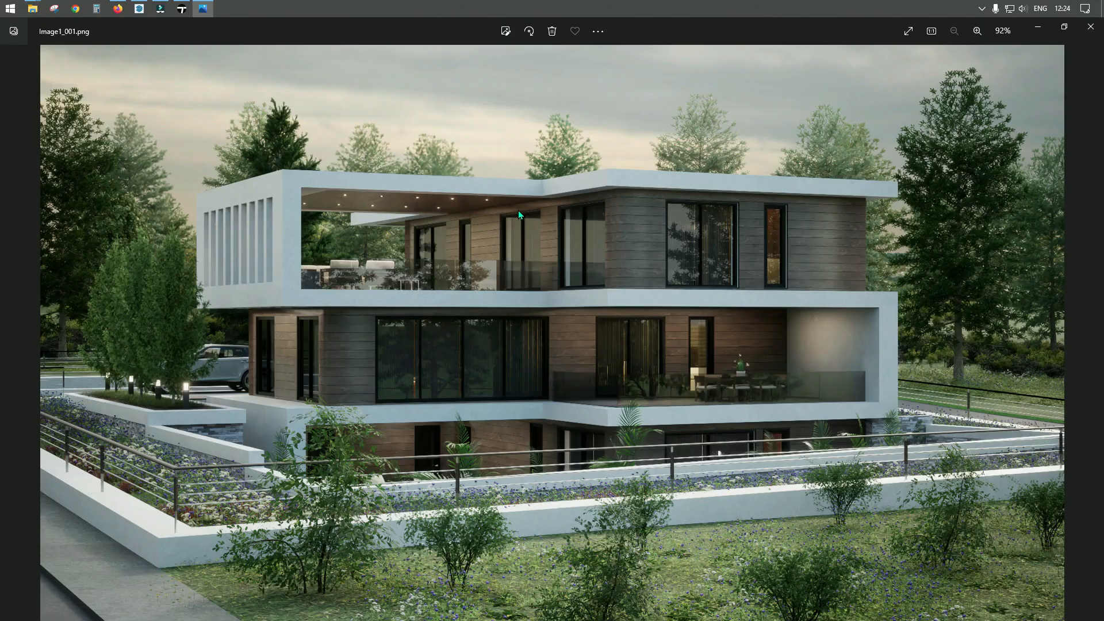
pyautogui.press('Right')
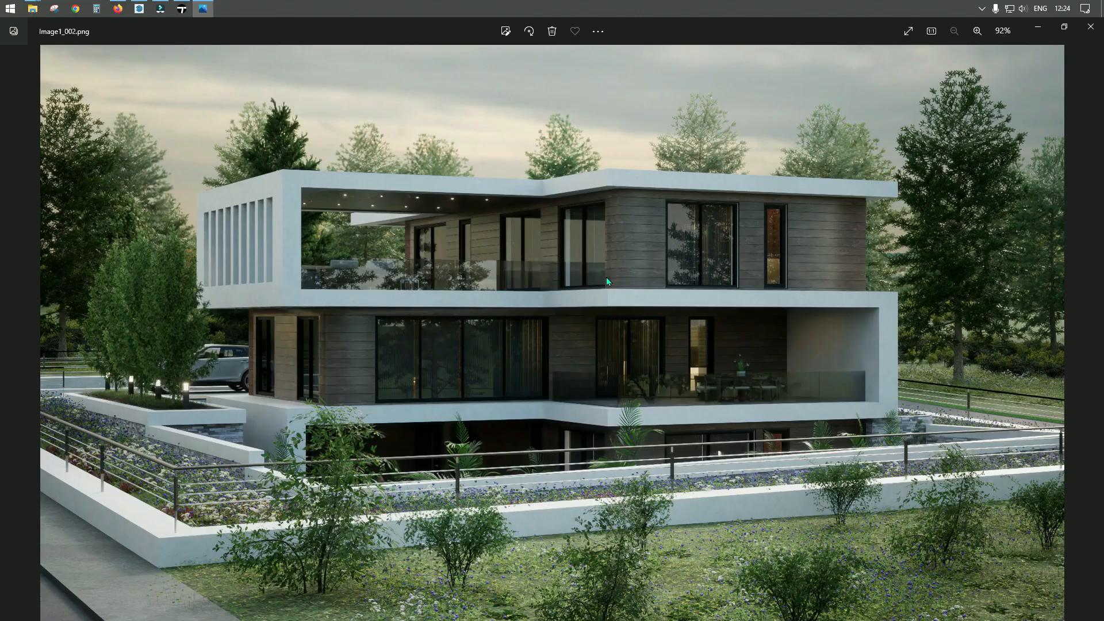
pyautogui.press('Right')
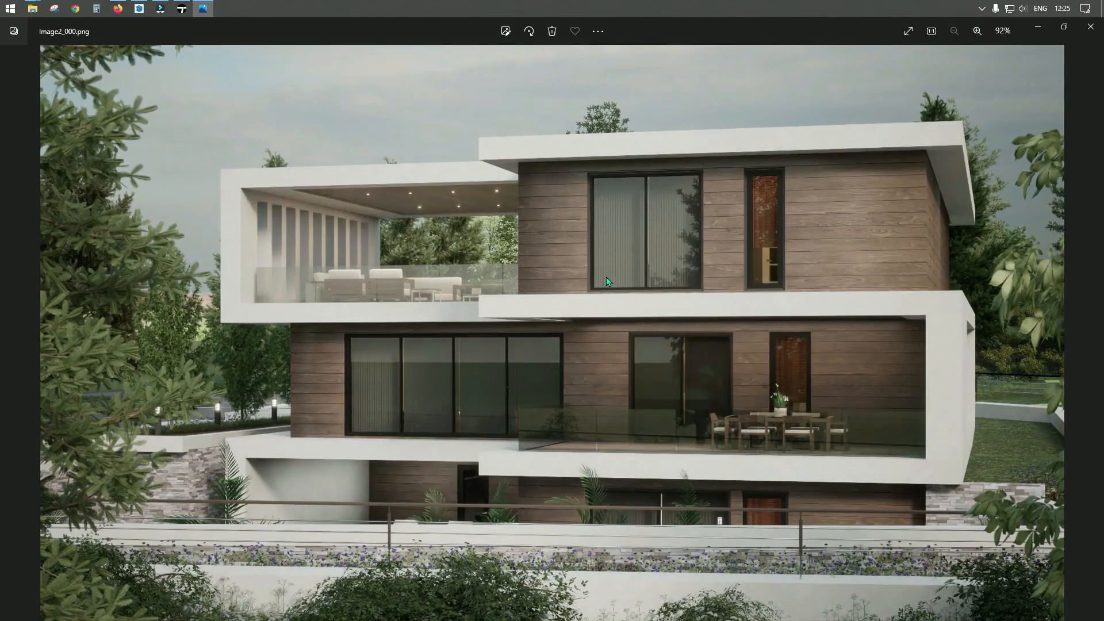
pyautogui.press('Right')
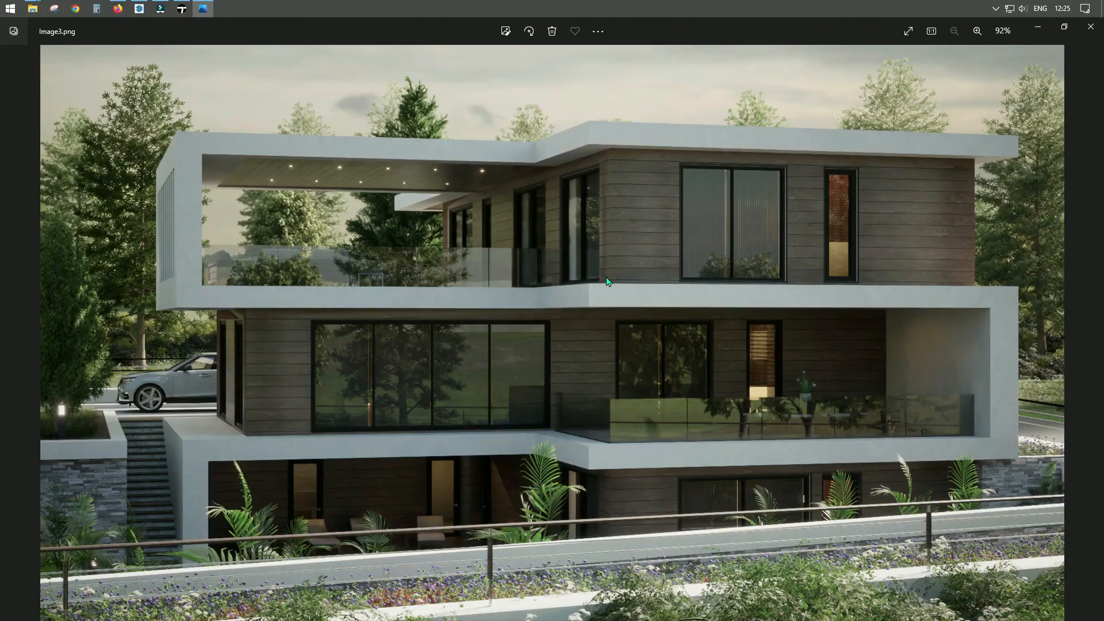
pyautogui.press('Right')
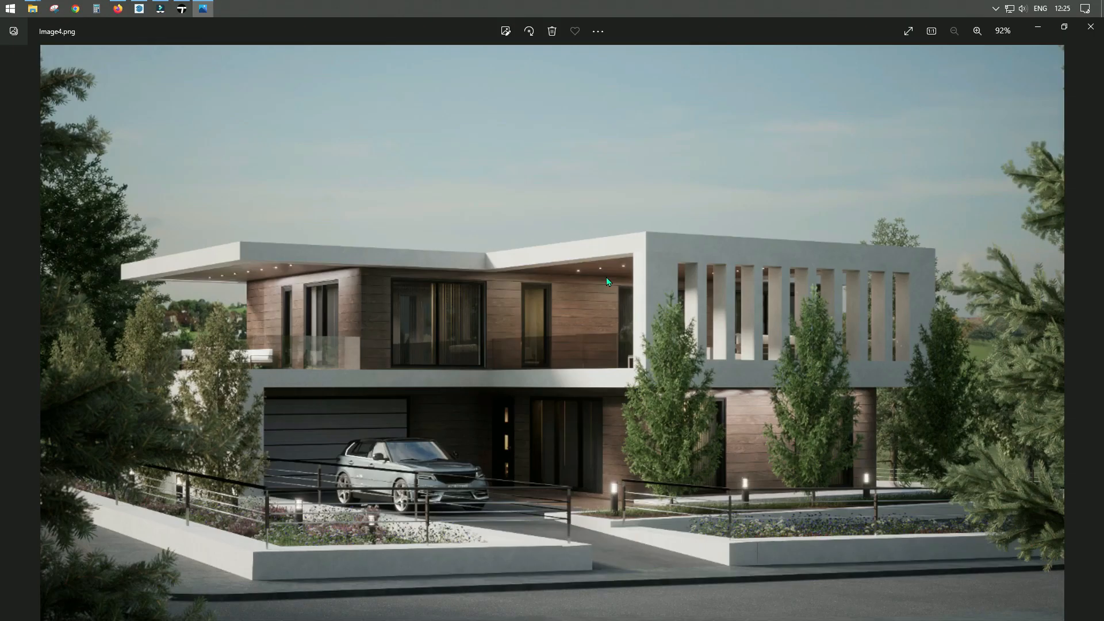
pyautogui.press('Right')
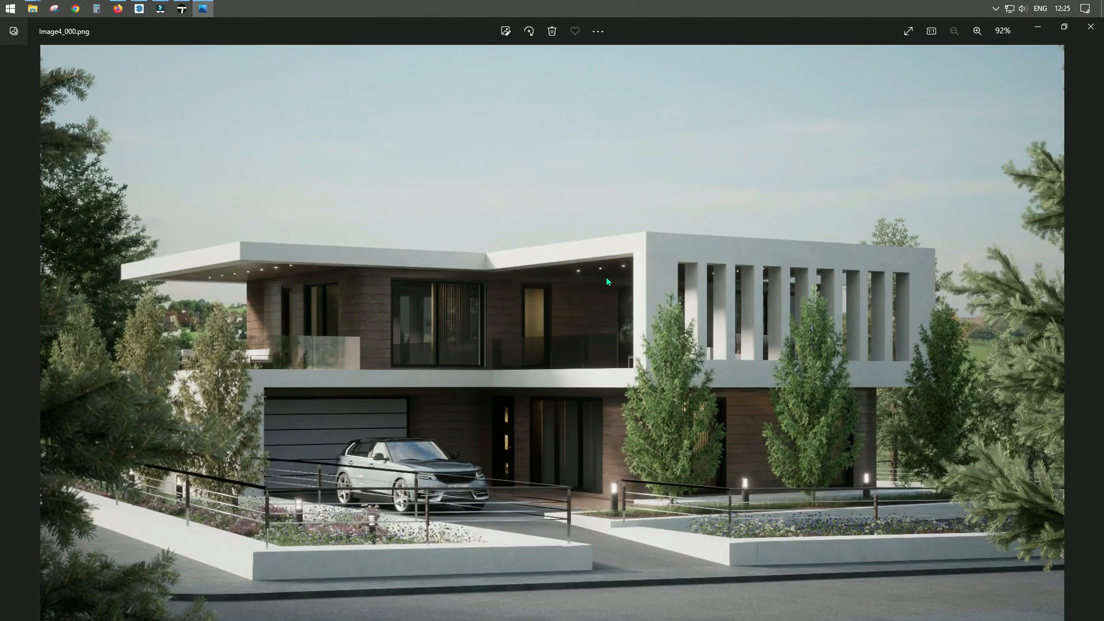
# - Compare the exported renders again backwards from Image4_000, close the image viewer and return to Twinmotion
pyautogui.press('Left')
pyautogui.press('Left')
pyautogui.press('Left')
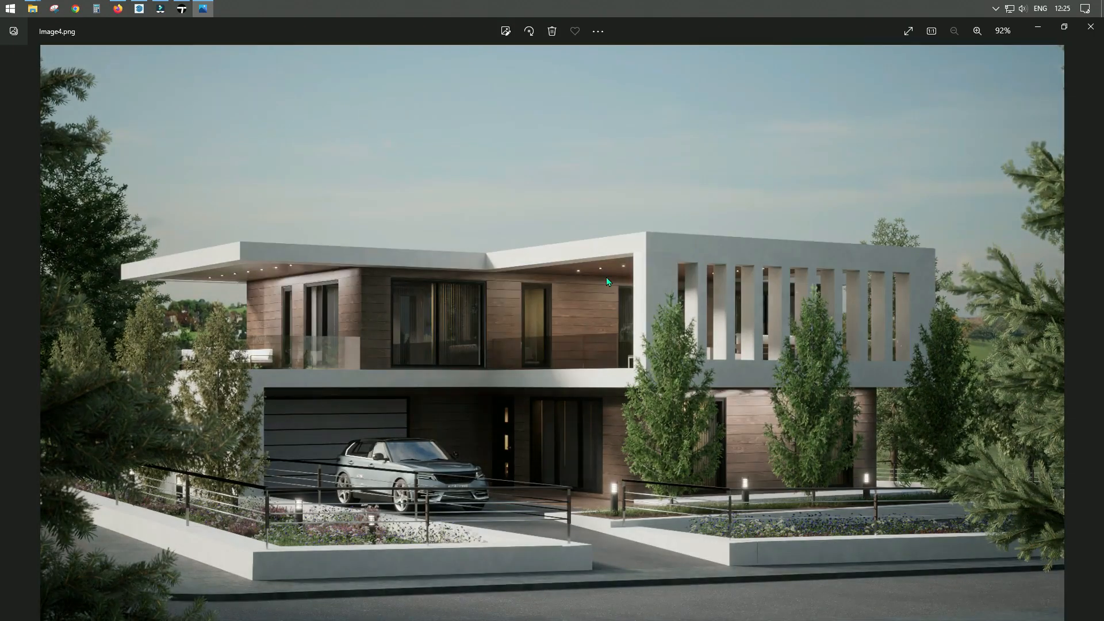
pyautogui.press('Left')
pyautogui.press('Left')
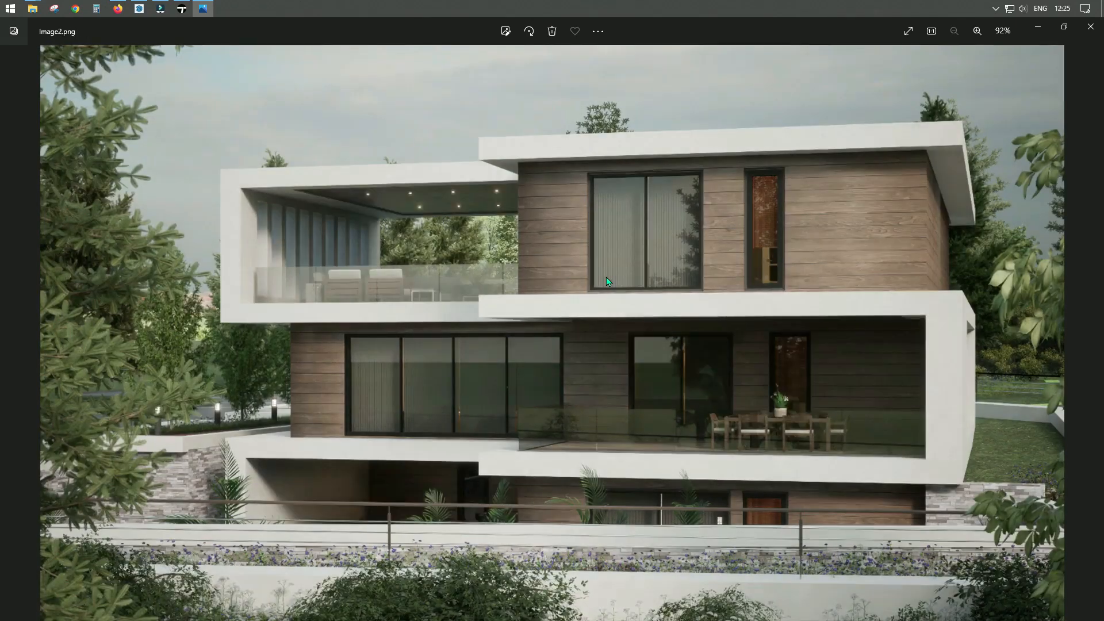
pyautogui.press('Left')
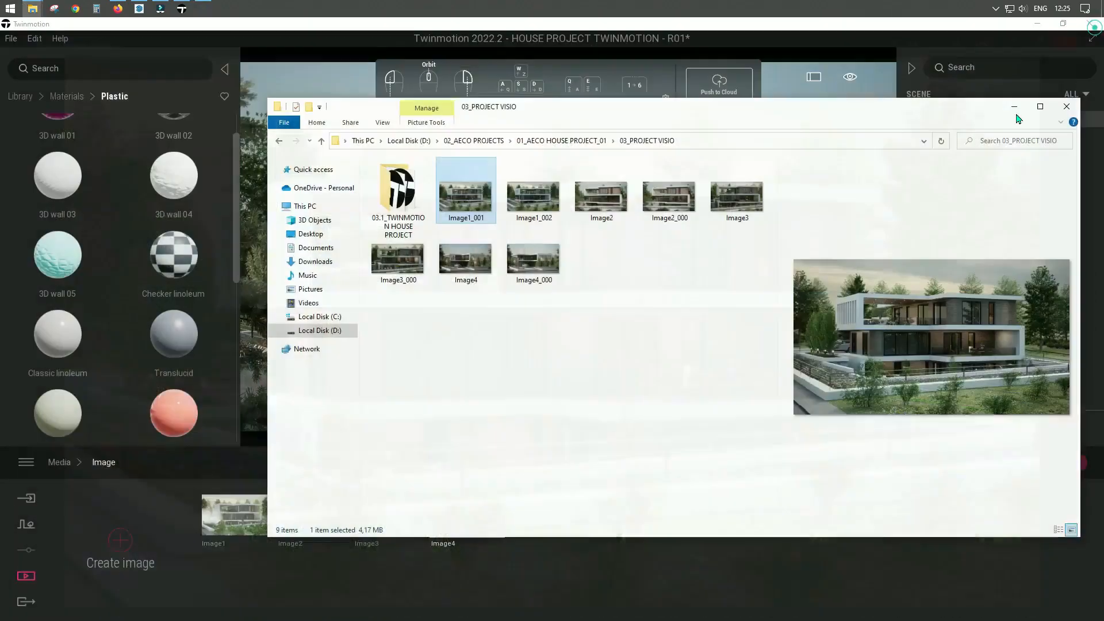
pyautogui.click(1090, 26)
pyautogui.click(1014, 106)
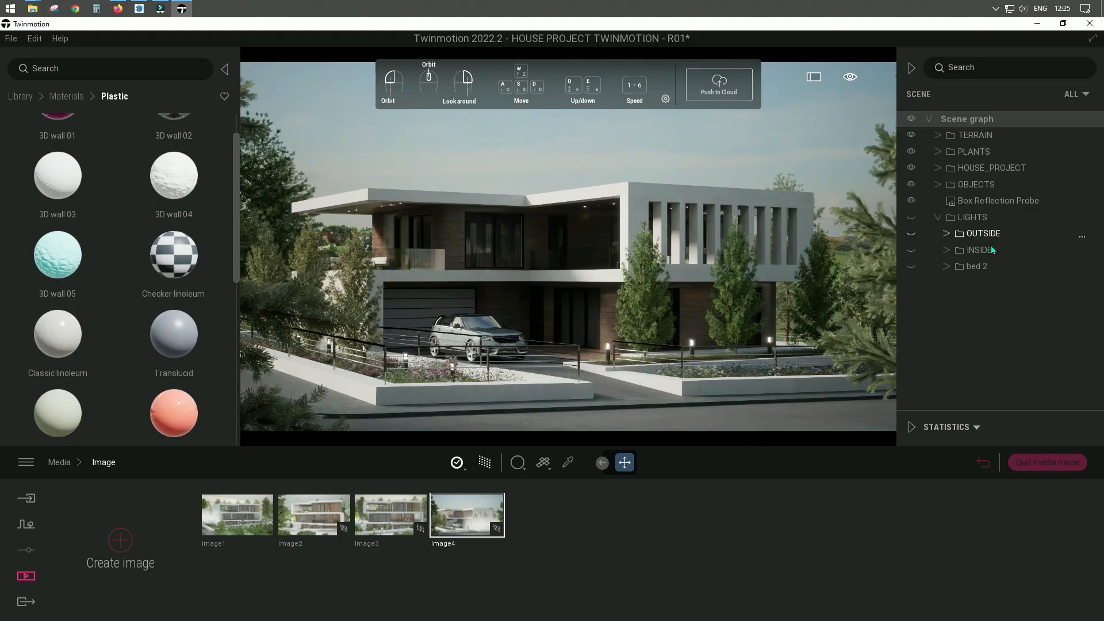
# - Expand the INSIDE light group and collapse its living room, kitchen, bed 2, master bed and SPA folders
pyautogui.click(946, 250)
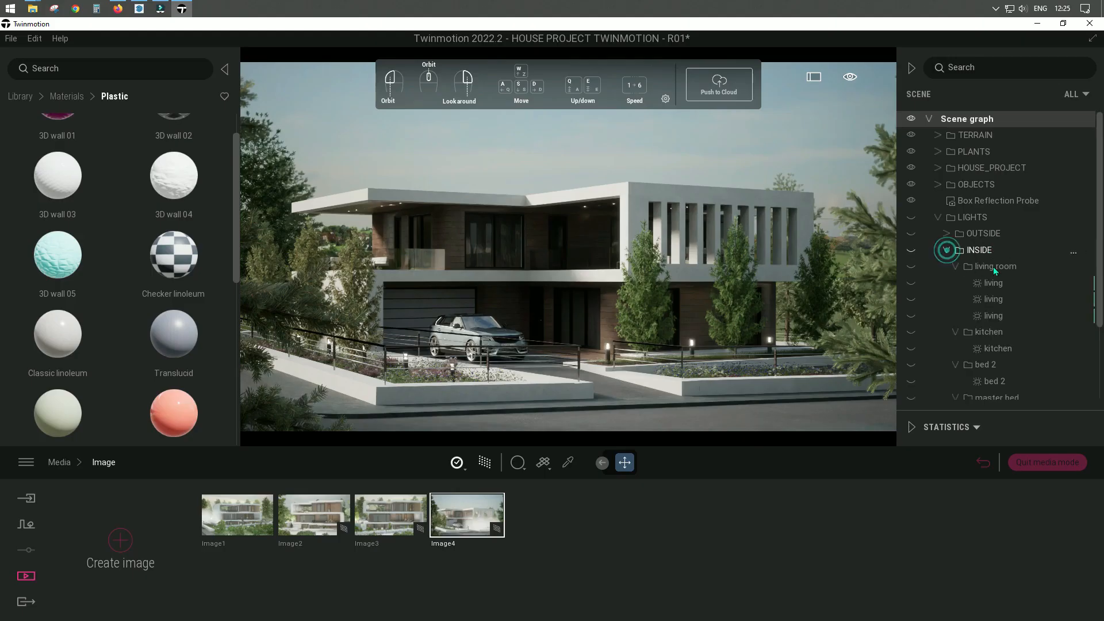
pyautogui.click(955, 267)
pyautogui.click(956, 283)
pyautogui.click(955, 300)
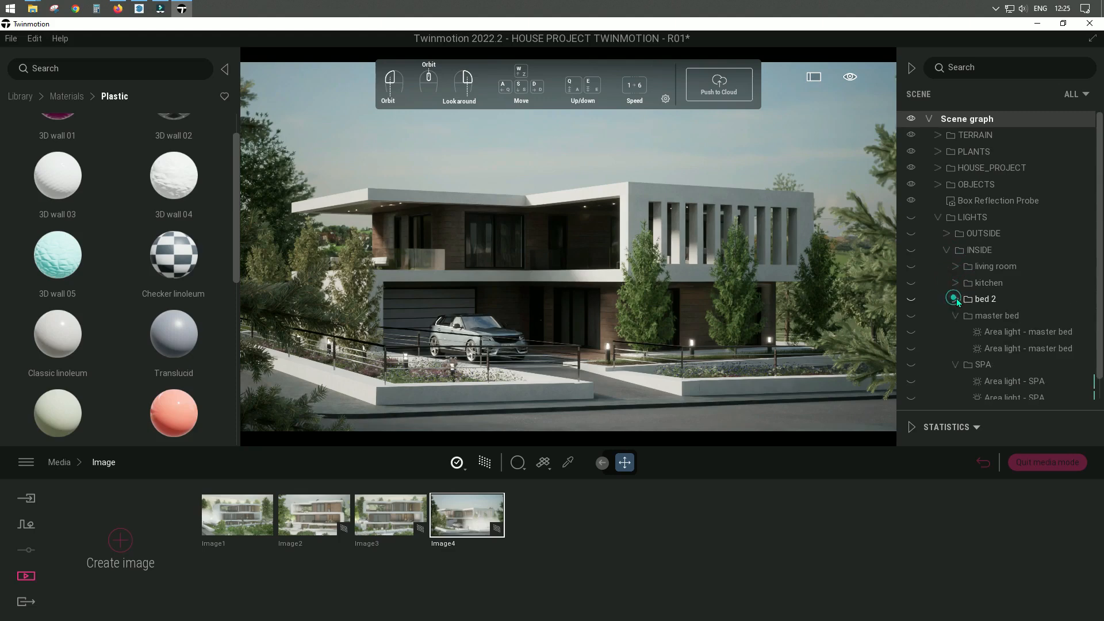
pyautogui.click(955, 316)
pyautogui.click(956, 332)
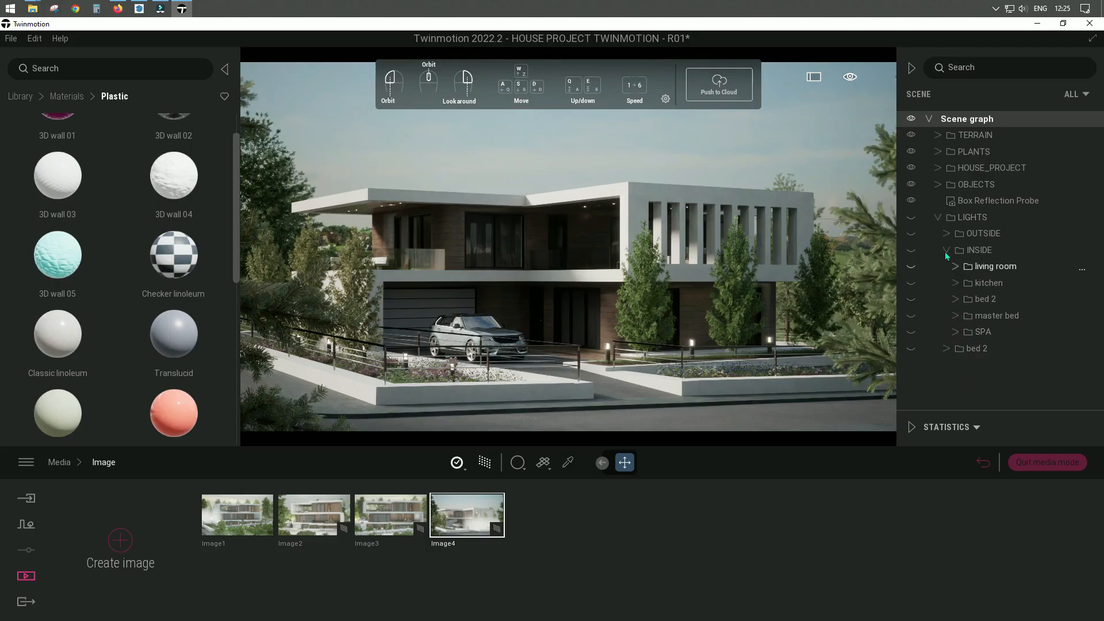
# - Expand the OUTSIDE light group and collapse its folders from Terrace 1 to terrace 2, including the OUTSIDE and INSIDE groups themselves
pyautogui.click(947, 232)
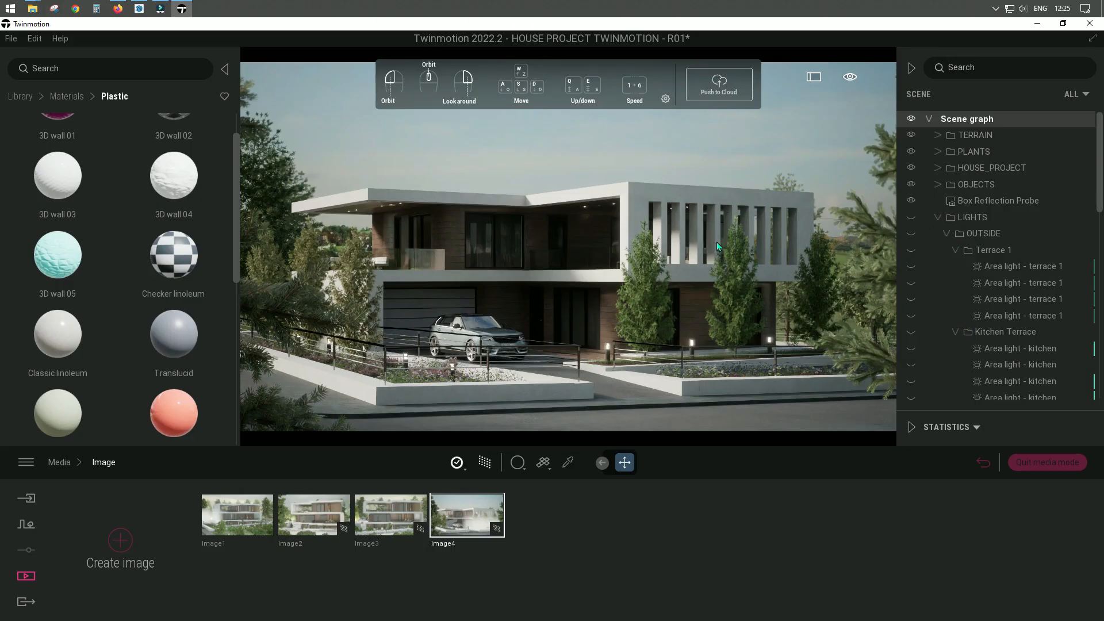
pyautogui.click(954, 250)
pyautogui.click(955, 266)
pyautogui.click(955, 283)
pyautogui.click(955, 300)
pyautogui.click(954, 316)
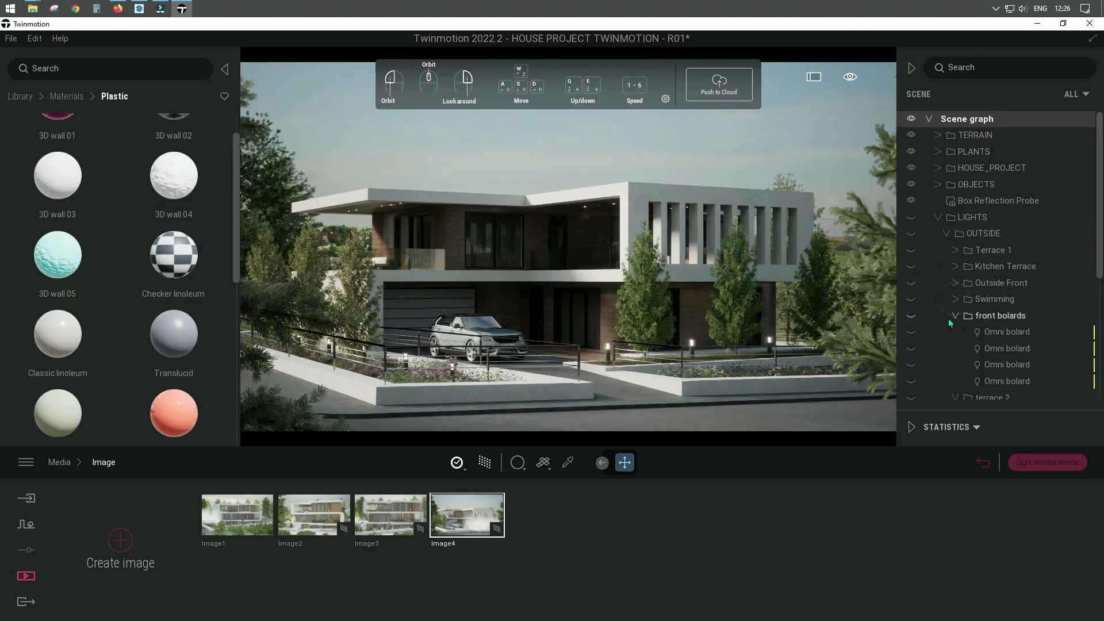
pyautogui.click(954, 331)
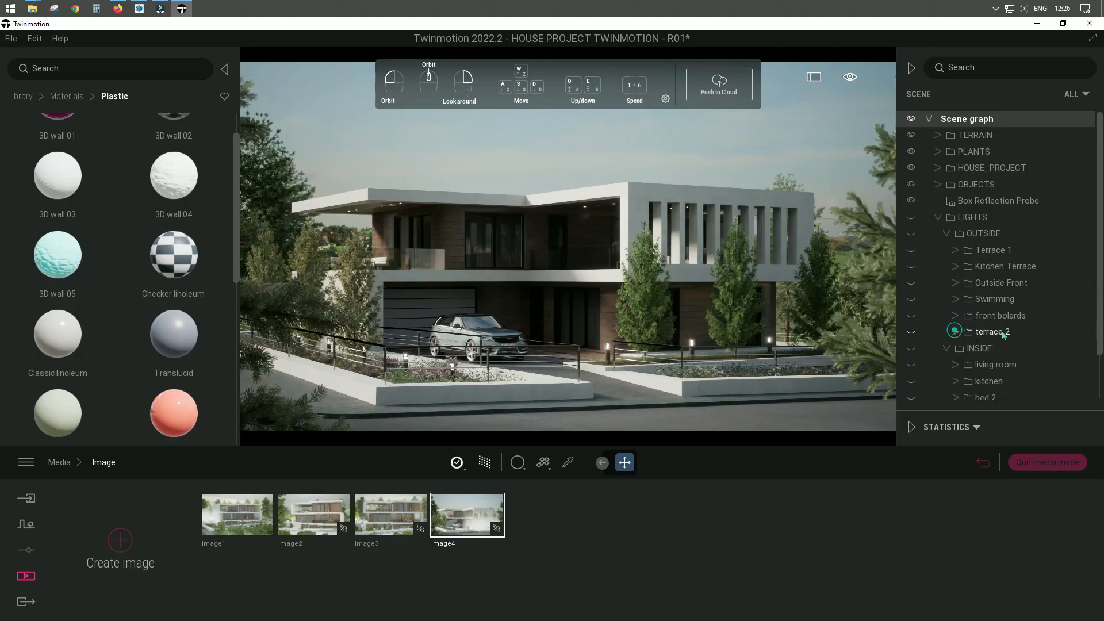
pyautogui.click(947, 233)
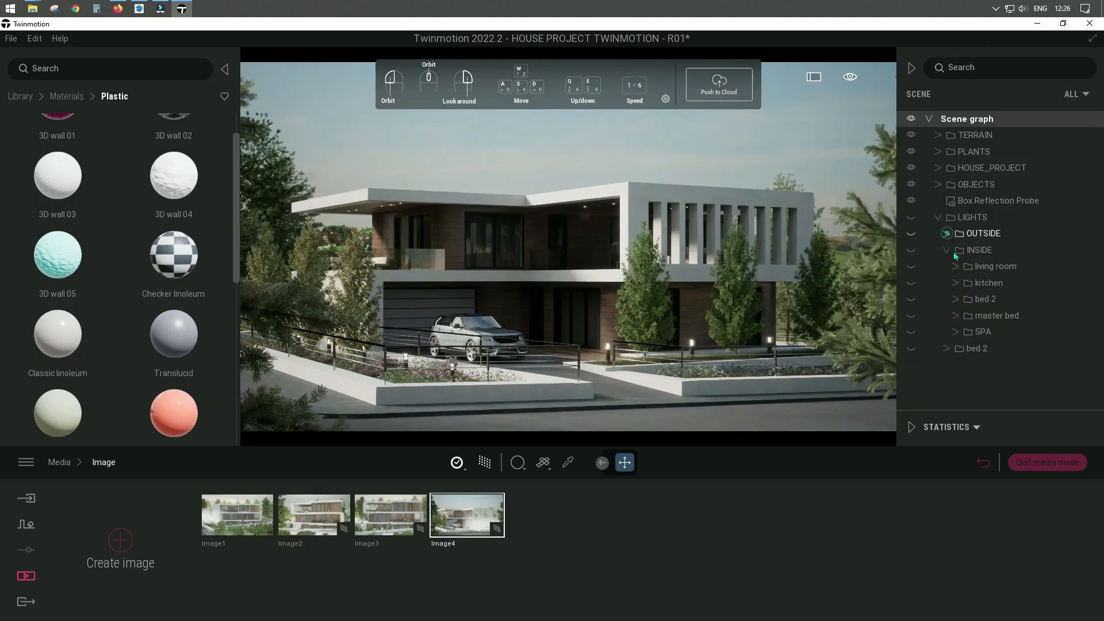
pyautogui.click(946, 249)
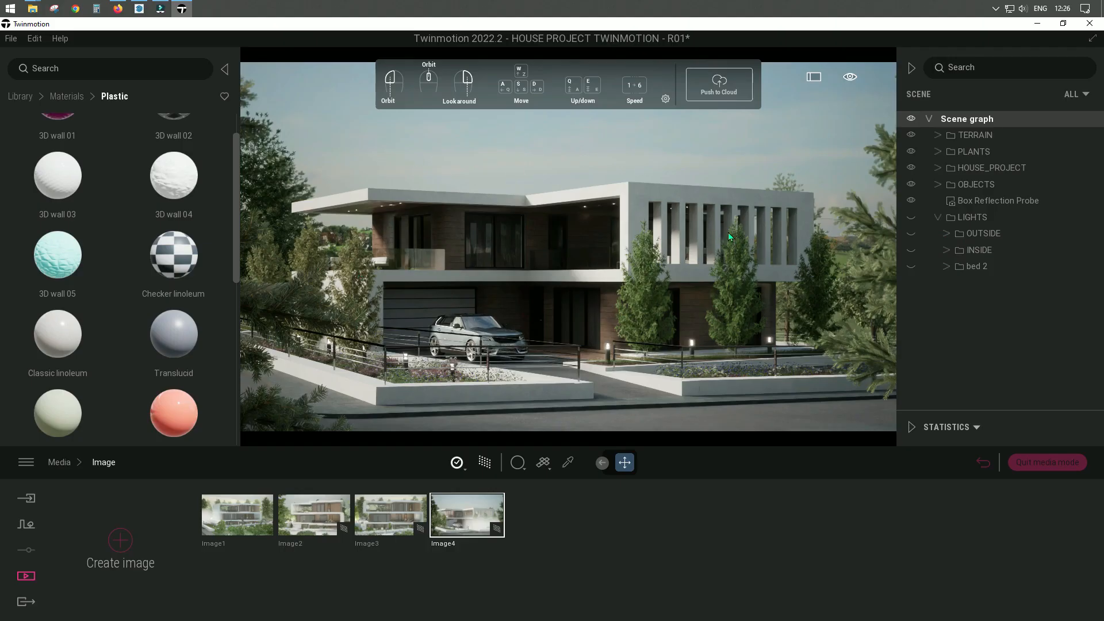
# - Minimise Twinmotion, switch to the HOUSE PROJECT model in SketchUp and view the whole house from the pool side
pyautogui.click(1037, 24)
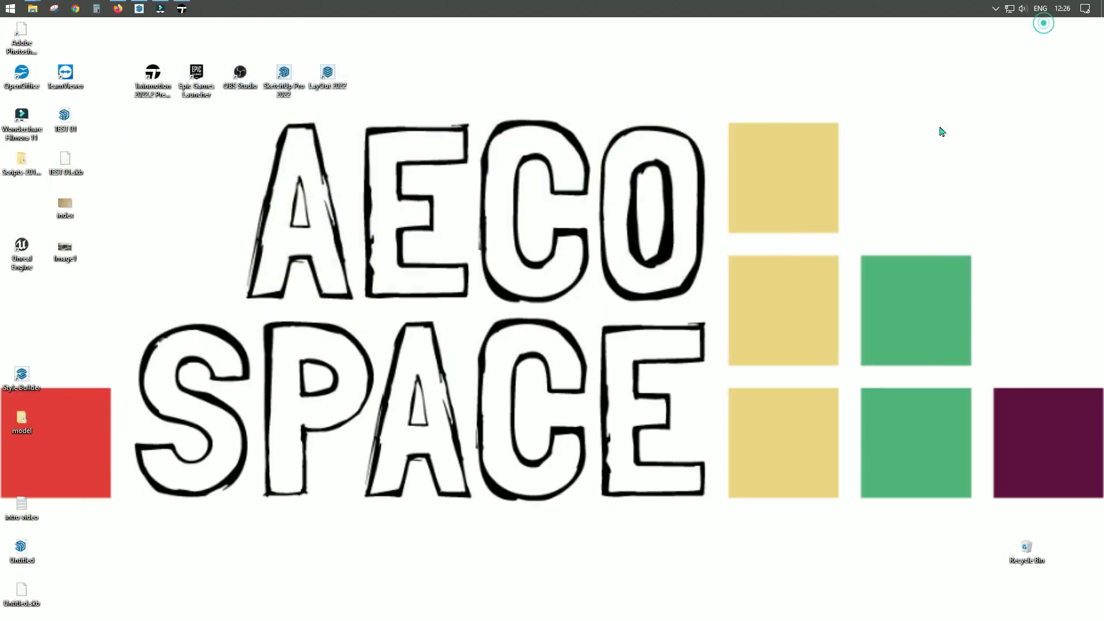
pyautogui.click(139, 9)
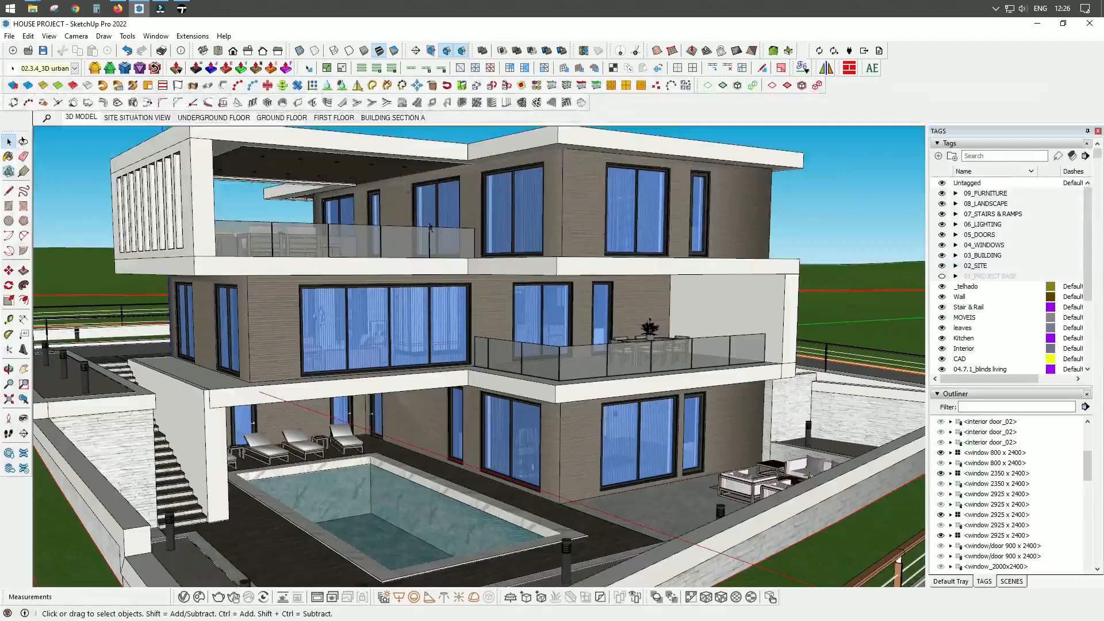
pyautogui.scroll(-3, 432, 280)
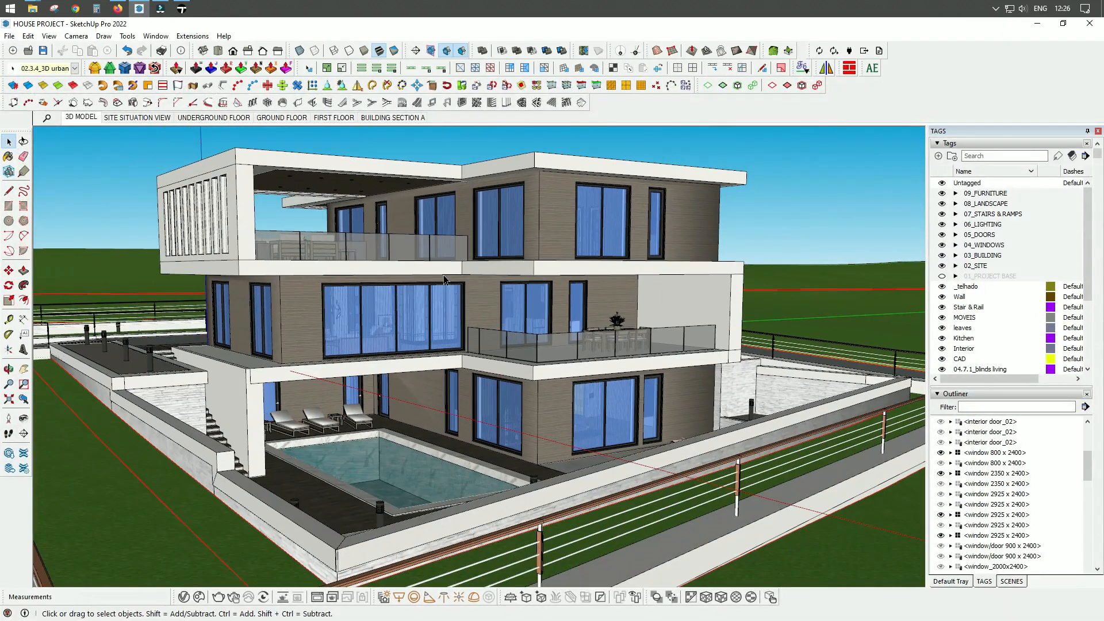
pyautogui.scroll(5, 439, 280)
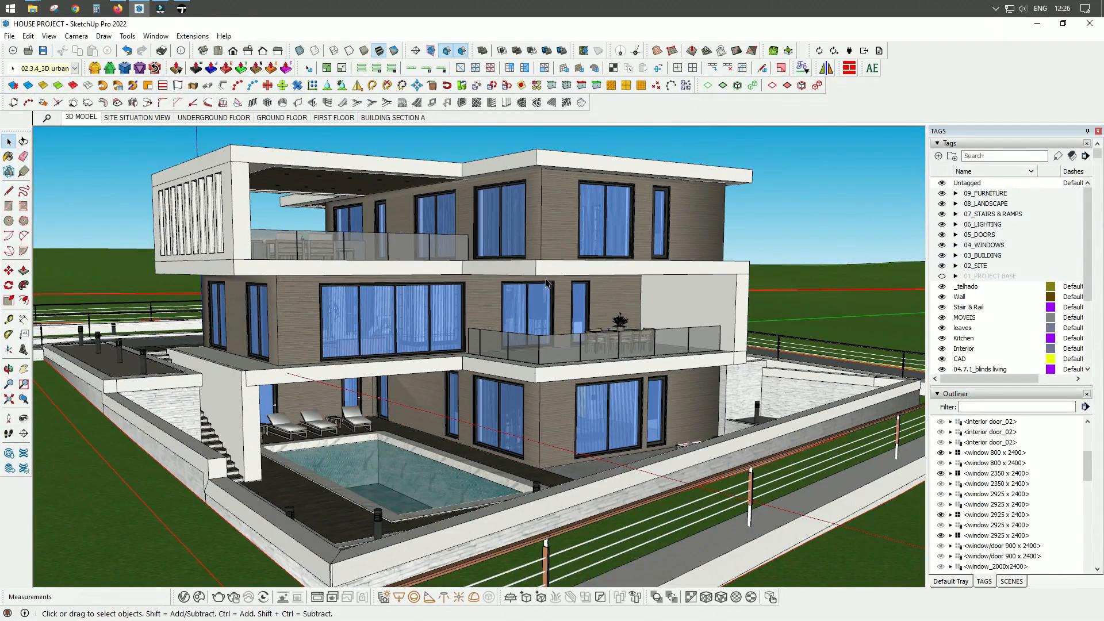